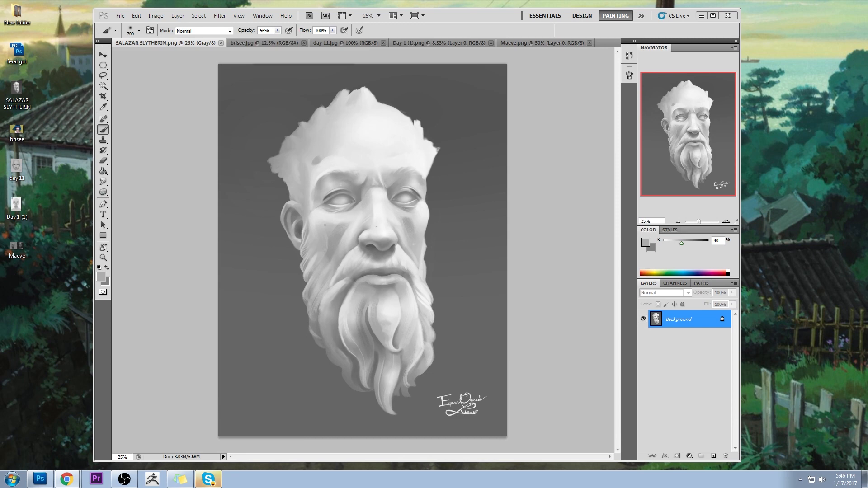
- Switch to Chrome, open the Google+ page of Istebrak's Art Class and Critique Community and widen the browser window
{"action": "left_click", "coordinate": [67, 479]}
{"action": "left_click", "coordinate": [323, 31]}
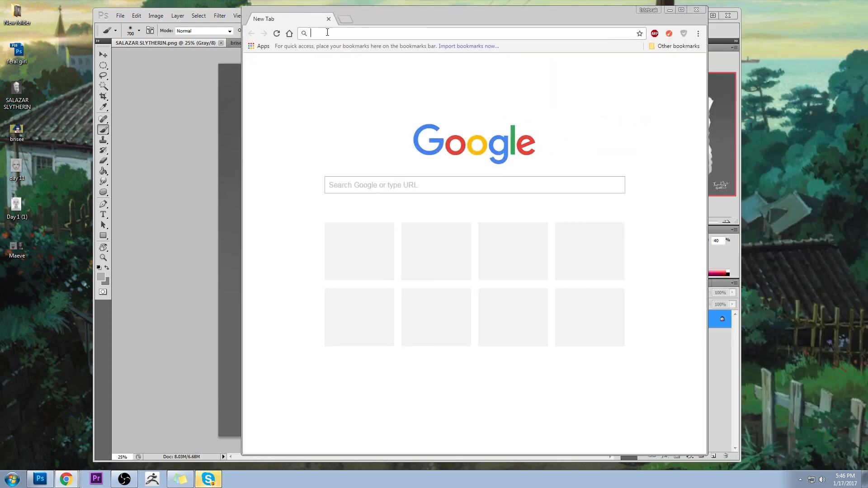
{"action": "type", "text": "communities/106157483273509078501/stream/"}
{"action": "key", "text": "Return"}
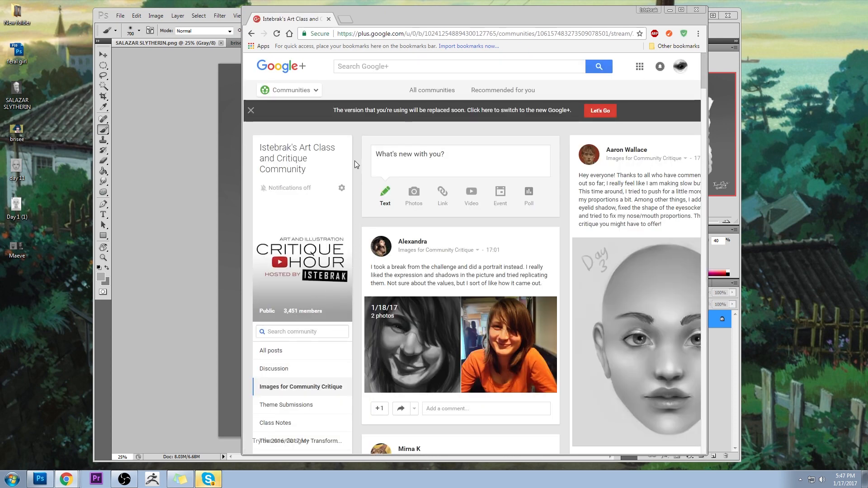
{"action": "left_click_drag", "start_coordinate": [424, 13], "coordinate": [359, 12]}
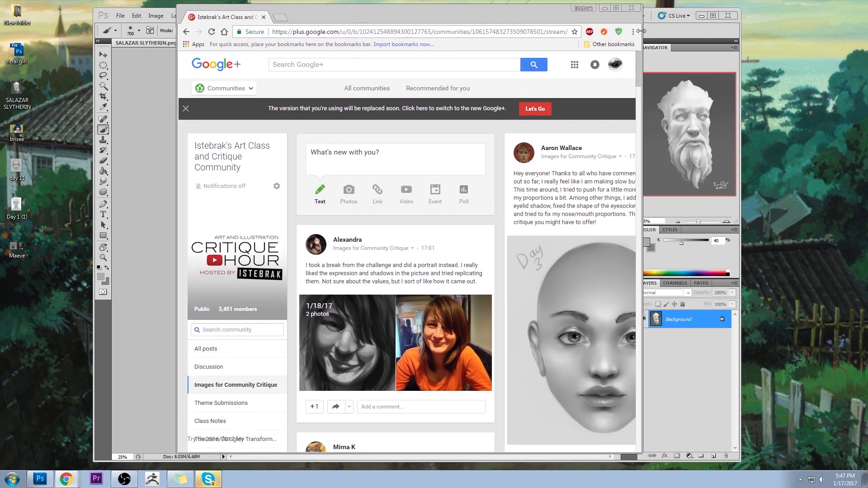
{"action": "left_click_drag", "start_coordinate": [642, 31], "coordinate": [813, 58]}
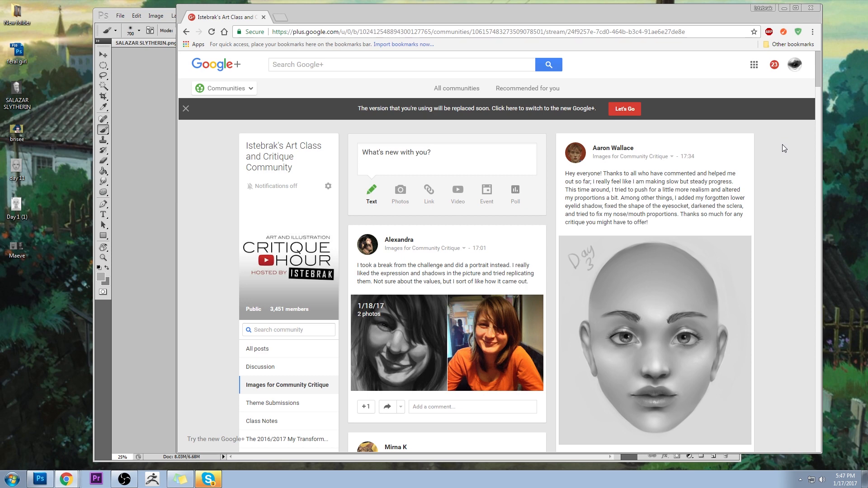
- Skim the top of the community's critique feed, reload the page and minimise the browser to return to Photoshop
{"action": "scroll", "coordinate": [783, 148], "scroll_direction": "down", "scroll_amount": 4}
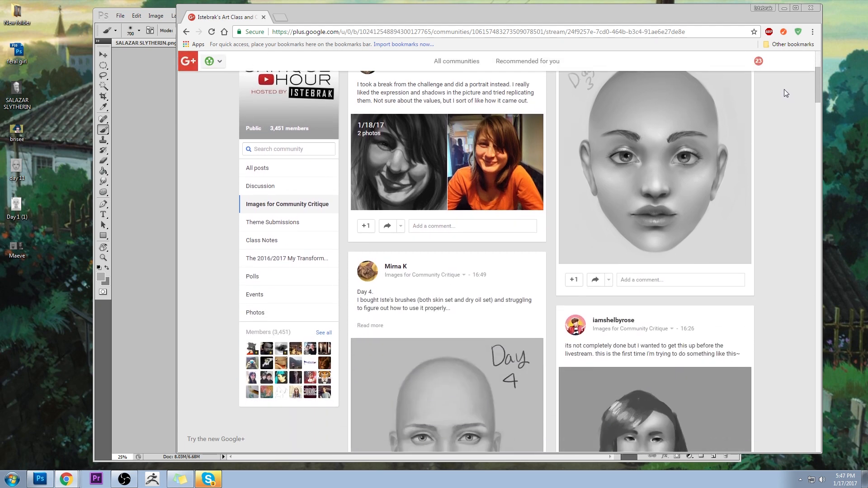
{"action": "scroll", "coordinate": [785, 93], "scroll_direction": "up", "scroll_amount": 4}
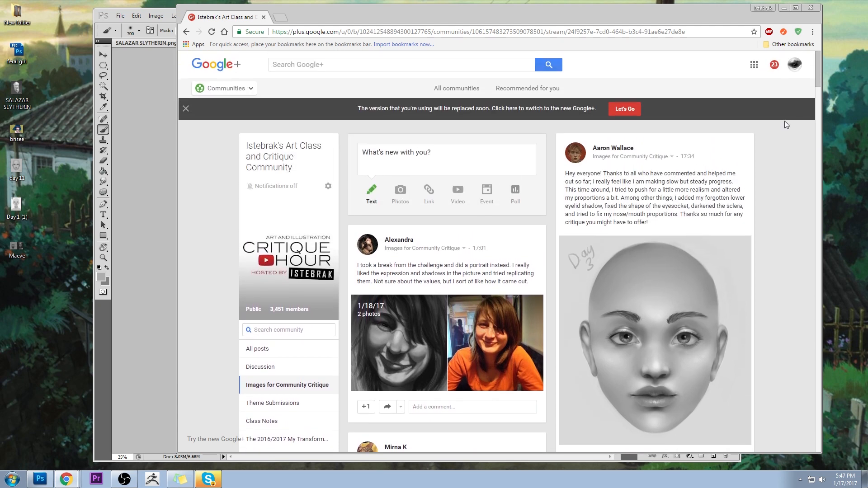
{"action": "key", "text": "F5"}
{"action": "left_click_drag", "start_coordinate": [540, 8], "coordinate": [544, 9]}
{"action": "left_click", "coordinate": [788, 9]}
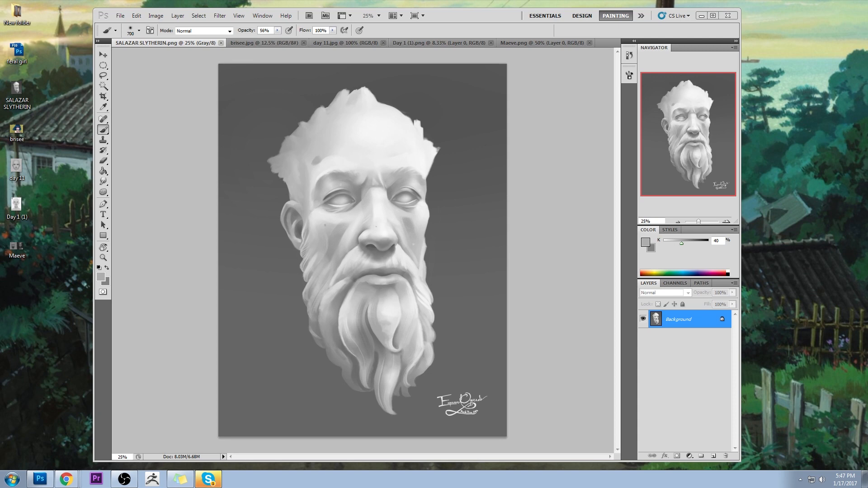
- Switch back to Chrome and look through the portrait posts in the Images for Community Critique feed
{"action": "left_click", "coordinate": [66, 480]}
{"action": "left_click_drag", "start_coordinate": [495, 23], "coordinate": [454, 12]}
{"action": "scroll", "coordinate": [523, 219], "scroll_direction": "down", "scroll_amount": 4}
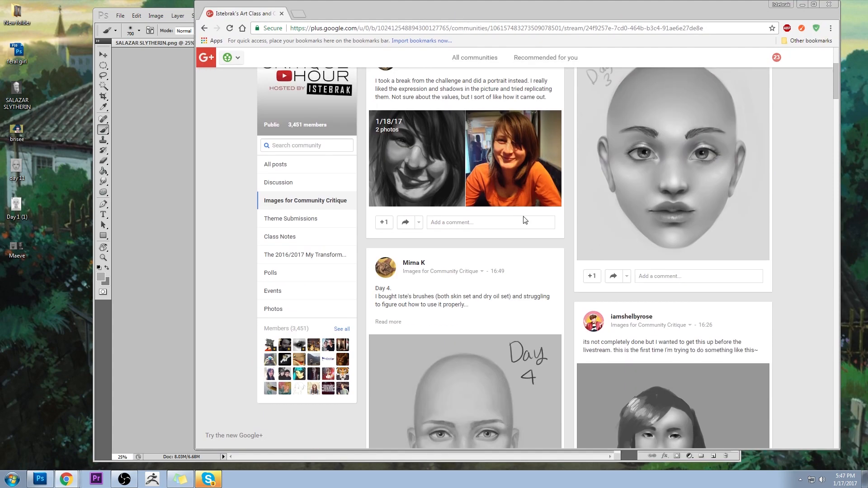
{"action": "scroll", "coordinate": [523, 219], "scroll_direction": "up", "scroll_amount": 4}
{"action": "left_click", "coordinate": [242, 28]}
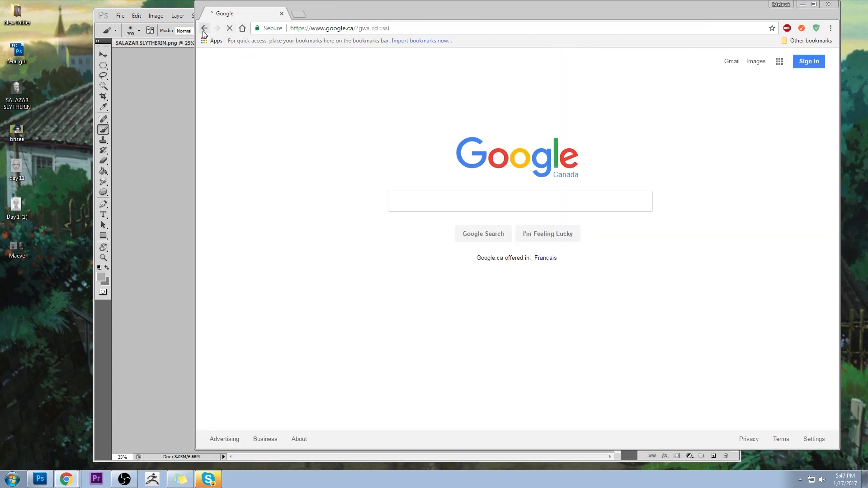
{"action": "left_click", "coordinate": [204, 28]}
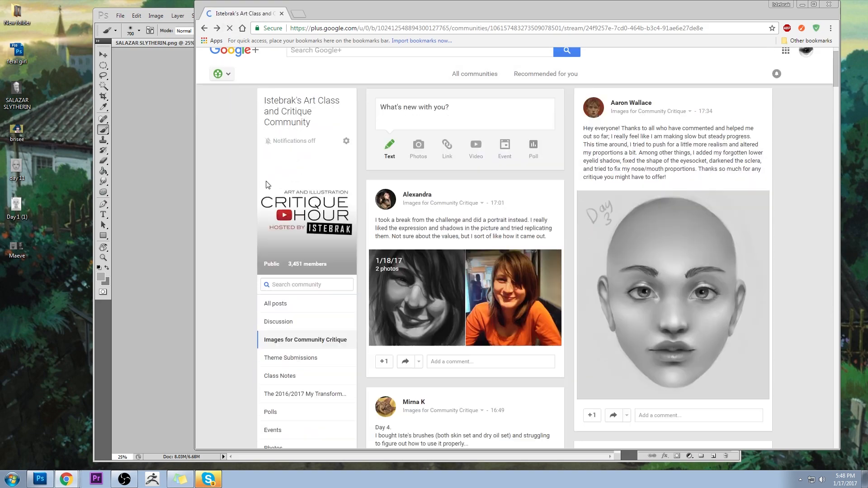
{"action": "scroll", "coordinate": [266, 185], "scroll_direction": "down", "scroll_amount": 5}
{"action": "scroll", "coordinate": [267, 185], "scroll_direction": "down", "scroll_amount": 20}
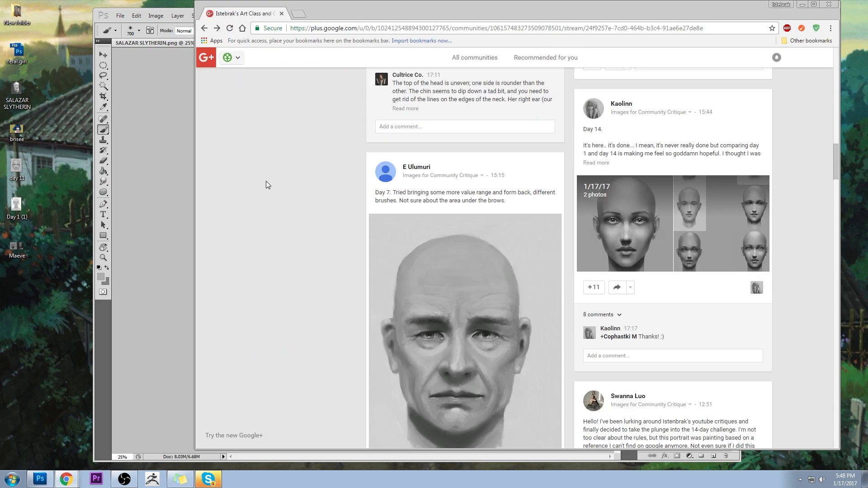
{"action": "scroll", "coordinate": [265, 181], "scroll_direction": "down", "scroll_amount": 5}
{"action": "scroll", "coordinate": [265, 184], "scroll_direction": "up", "scroll_amount": 10}
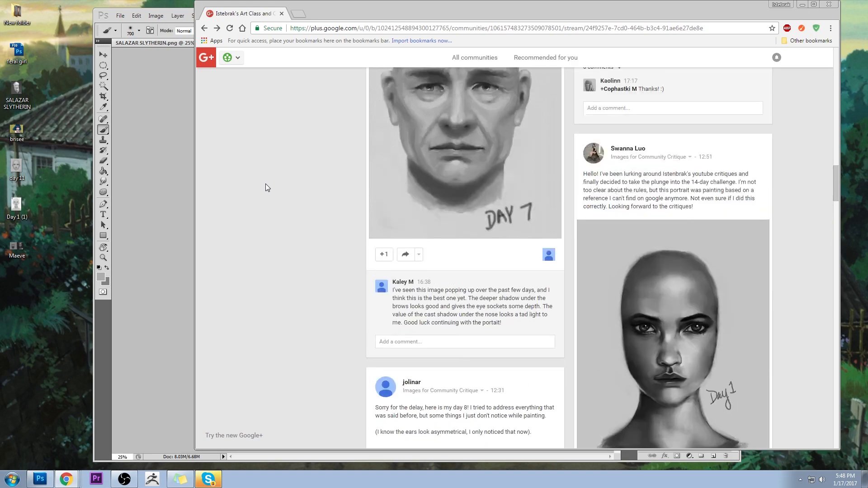
{"action": "scroll", "coordinate": [265, 184], "scroll_direction": "up", "scroll_amount": 15}
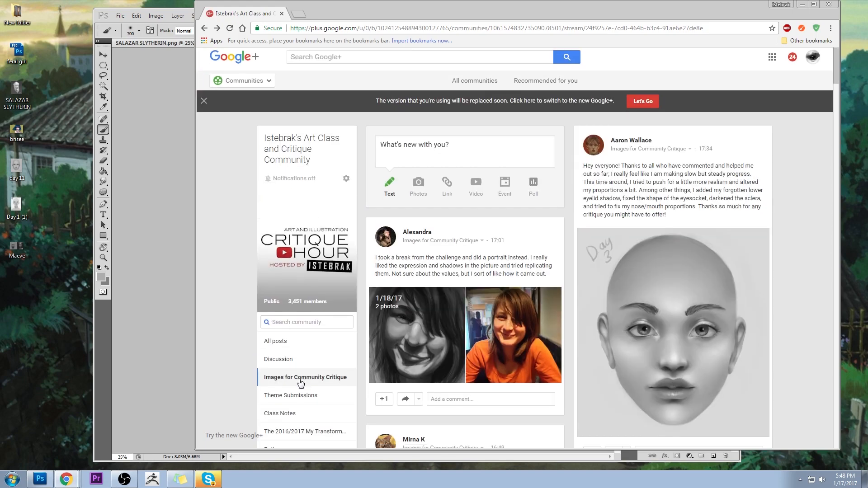
- Check the community's Polls category
{"action": "scroll", "coordinate": [273, 410], "scroll_direction": "down", "scroll_amount": 1}
{"action": "left_click", "coordinate": [273, 409]}
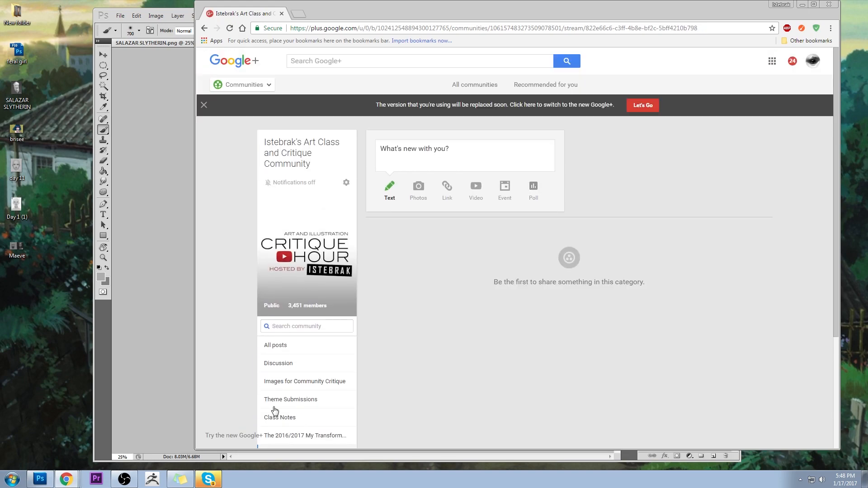
{"action": "scroll", "coordinate": [381, 303], "scroll_direction": "down", "scroll_amount": 2}
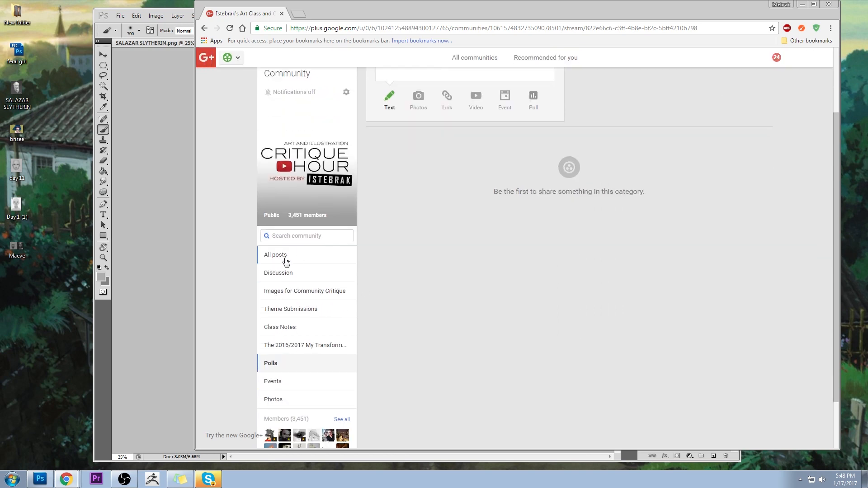
- Show all community posts and move the pinned Critique Hour theme poll to the Polls category
{"action": "left_click", "coordinate": [285, 260]}
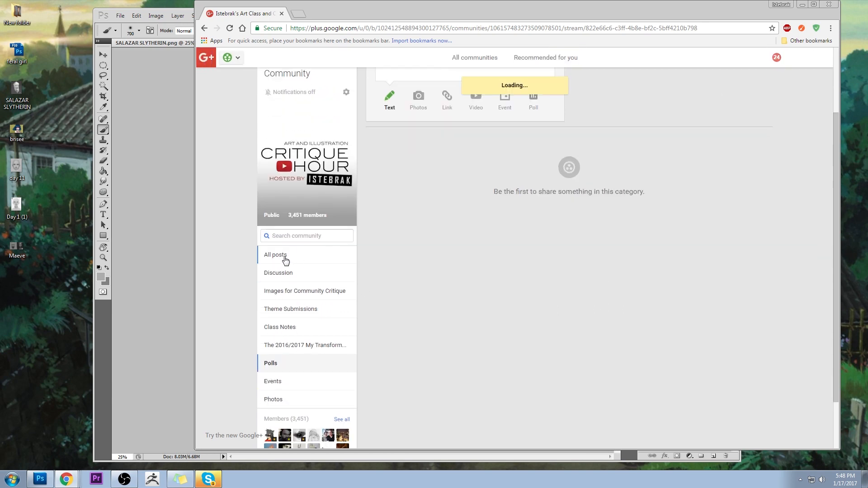
{"action": "scroll", "coordinate": [585, 153], "scroll_direction": "down", "scroll_amount": 2}
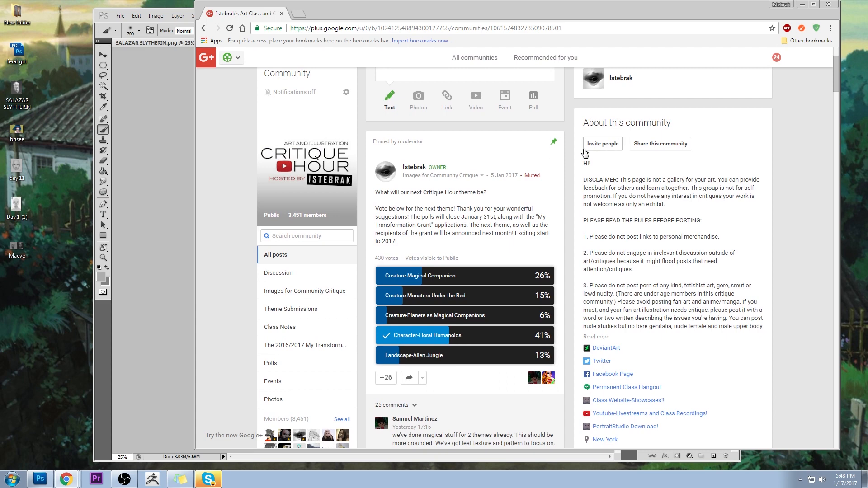
{"action": "left_click", "coordinate": [552, 160]}
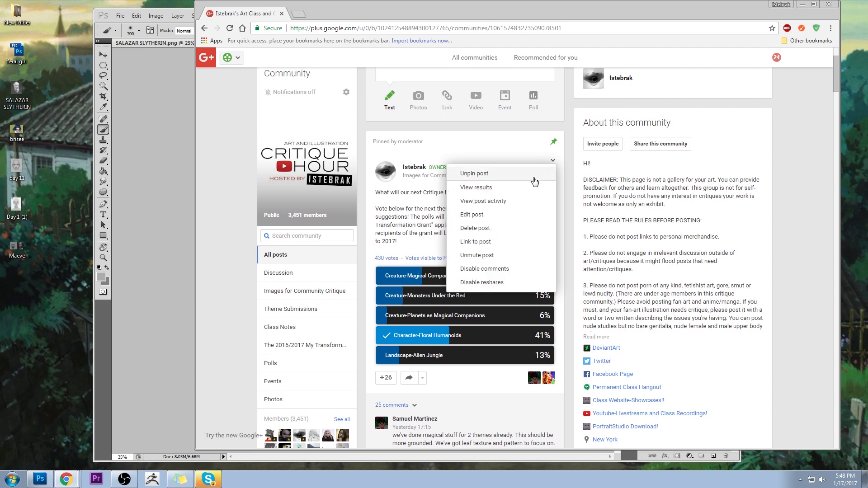
{"action": "left_click", "coordinate": [445, 146]}
{"action": "left_click", "coordinate": [481, 175]}
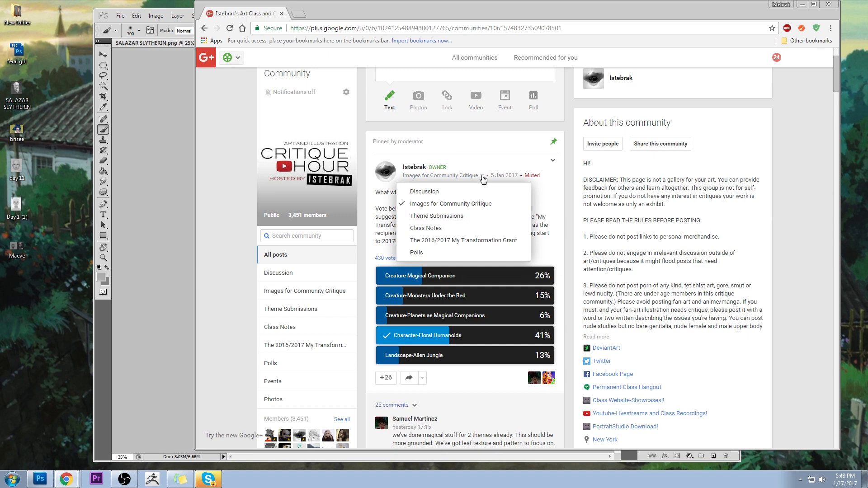
{"action": "left_click", "coordinate": [434, 253]}
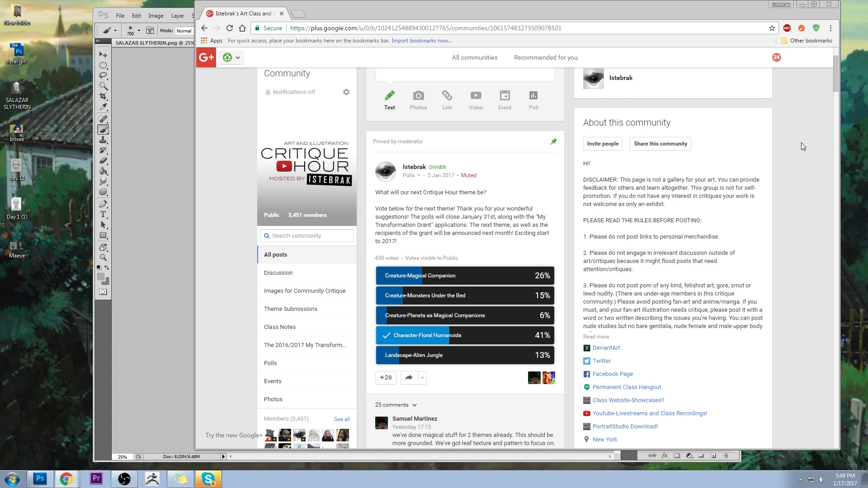
- Return to Photoshop, show brisee.jpg and select the plain background area right of the woman with the Magic Wand
{"action": "left_click", "coordinate": [802, 4]}
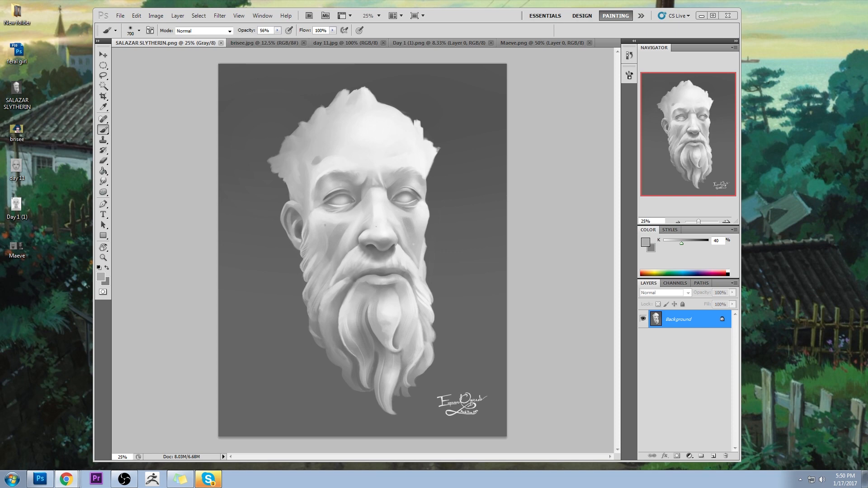
{"action": "left_click", "coordinate": [260, 43]}
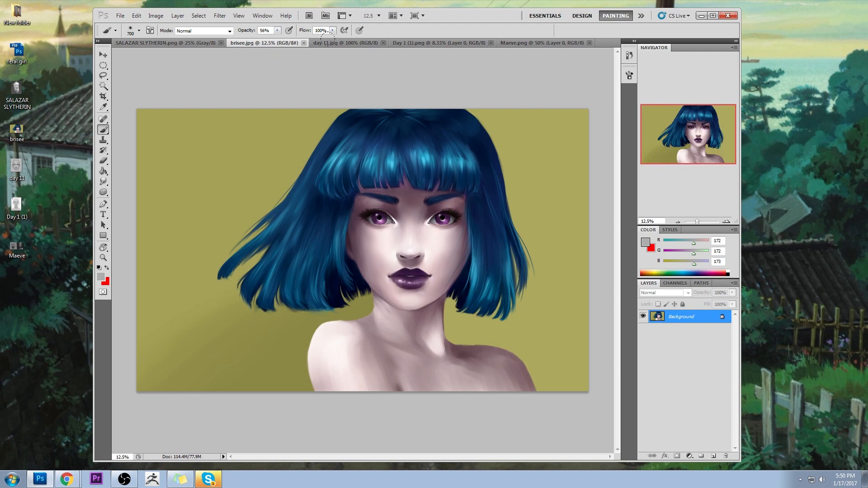
{"action": "left_click", "coordinate": [442, 65]}
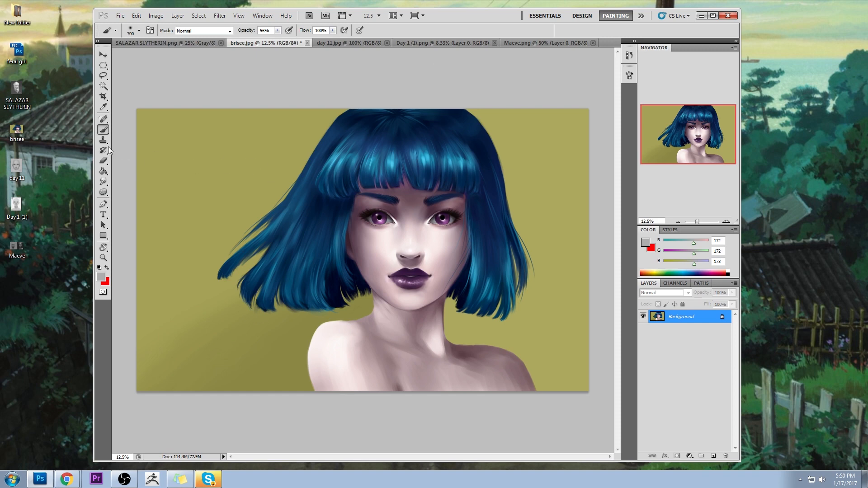
{"action": "left_click", "coordinate": [103, 87]}
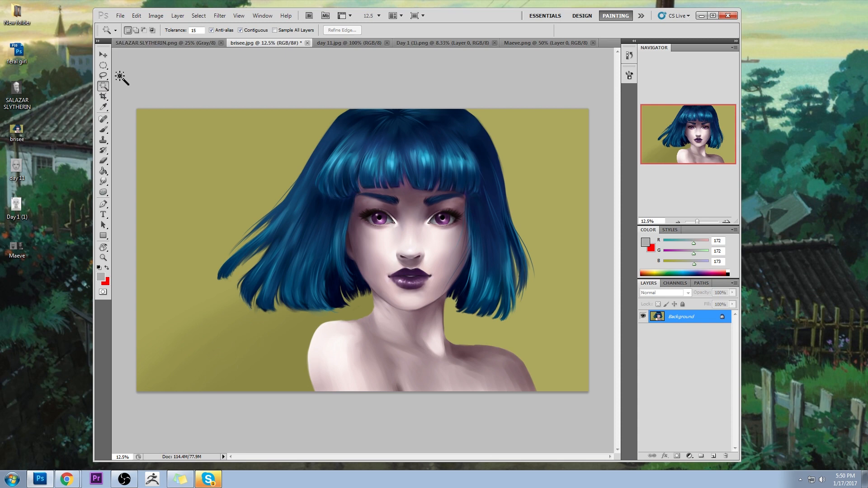
{"action": "left_click", "coordinate": [553, 292]}
- Sample the olive background as the foreground colour and shift its hue to green, RGB 129, 172, 94
{"action": "left_click", "coordinate": [645, 242]}
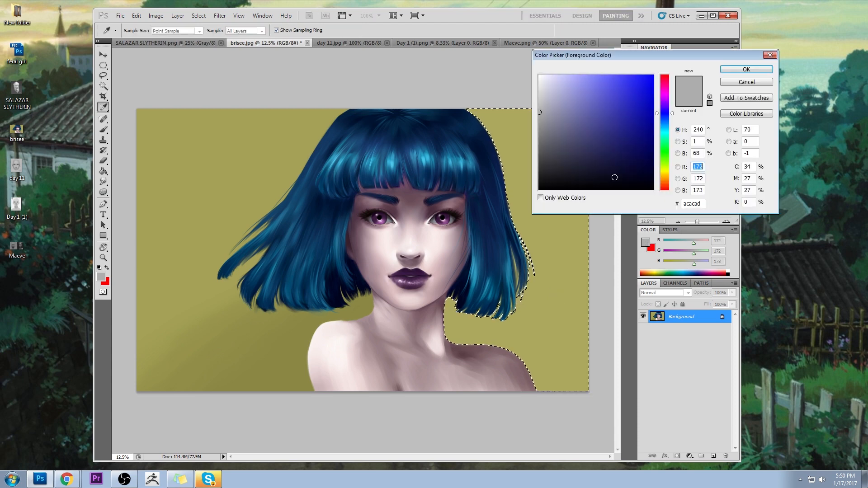
{"action": "left_click_drag", "start_coordinate": [646, 55], "coordinate": [722, 69]}
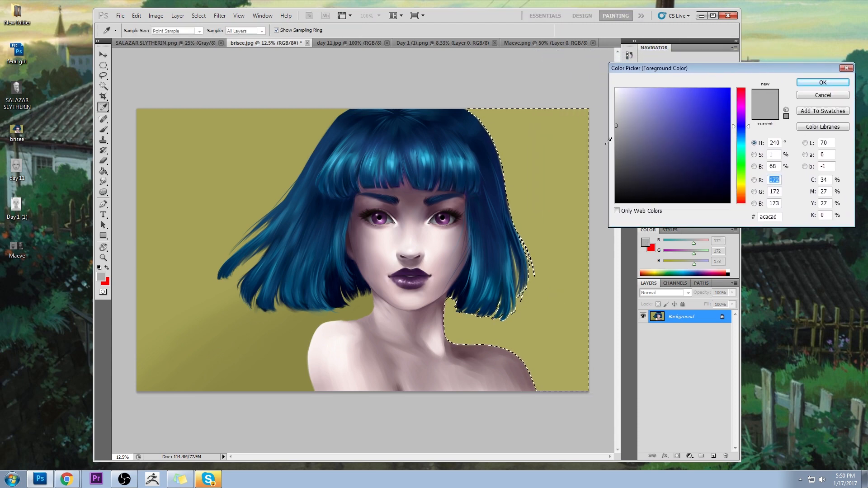
{"action": "left_click", "coordinate": [565, 163]}
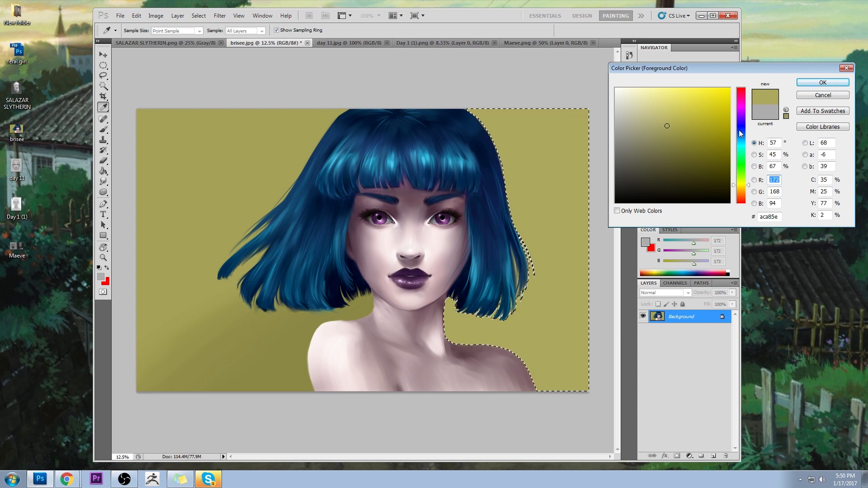
{"action": "left_click", "coordinate": [749, 186]}
{"action": "left_click_drag", "start_coordinate": [748, 185], "coordinate": [749, 175]}
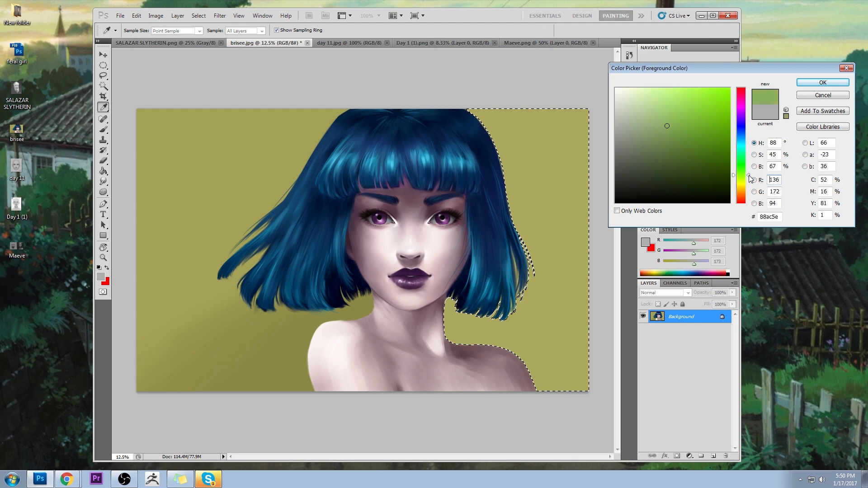
{"action": "left_click", "coordinate": [822, 82]}
- Try filling the selected background right of the woman with the green foreground colour, and undo the fill
{"action": "key", "text": "w"}
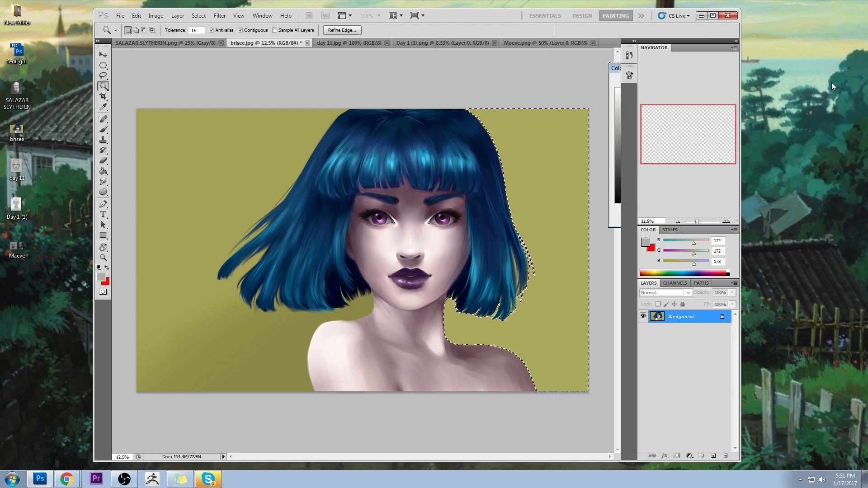
{"action": "key", "text": "g"}
{"action": "left_click", "coordinate": [552, 174]}
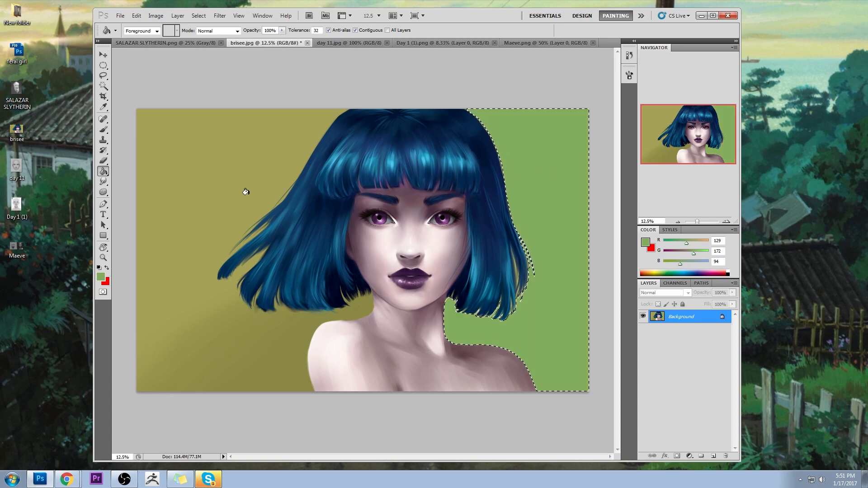
{"action": "key", "text": "m"}
{"action": "right_click", "coordinate": [546, 166]}
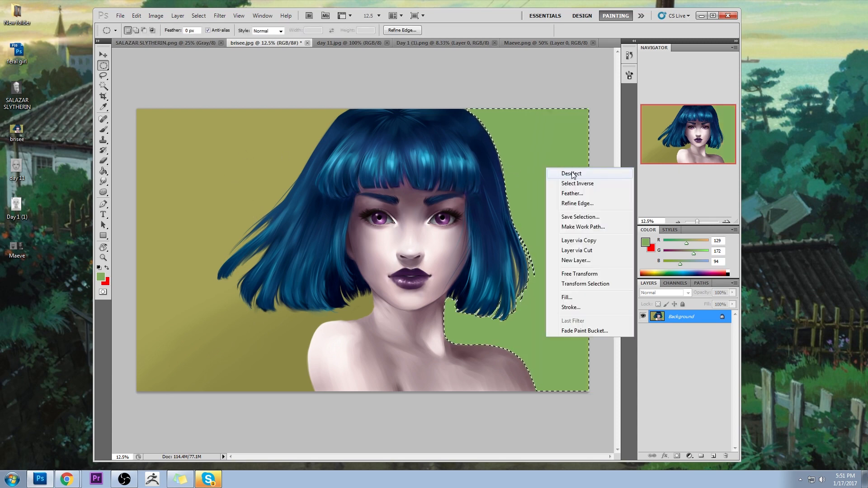
{"action": "left_click", "coordinate": [560, 171]}
{"action": "key", "text": "ctrl+alt+z"}
{"action": "key", "text": "ctrl+alt+z"}
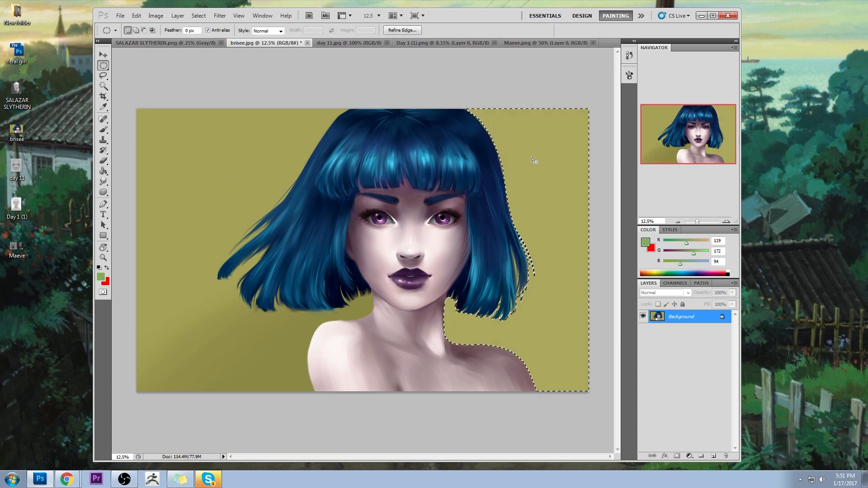
- Clear the selection and fill the background on both sides of the woman with the green foreground colour
{"action": "right_click", "coordinate": [535, 162]}
{"action": "left_click", "coordinate": [561, 170]}
{"action": "key", "text": "g"}
{"action": "left_click", "coordinate": [534, 176]}
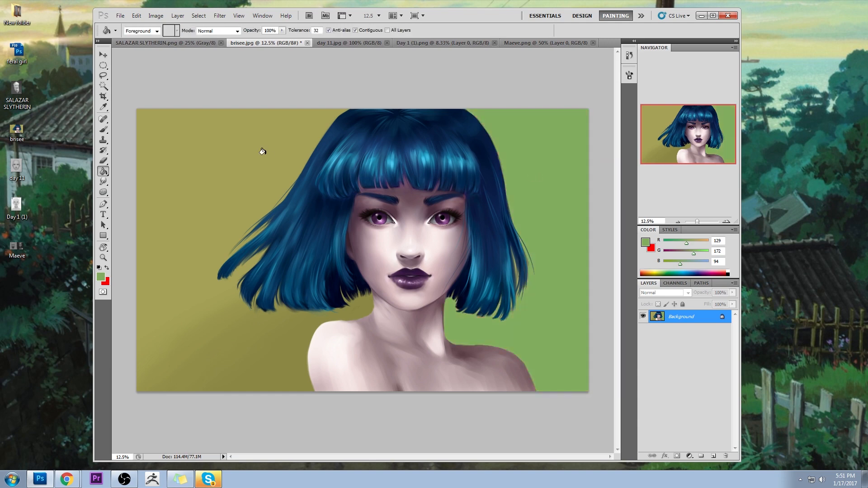
{"action": "left_click", "coordinate": [265, 232]}
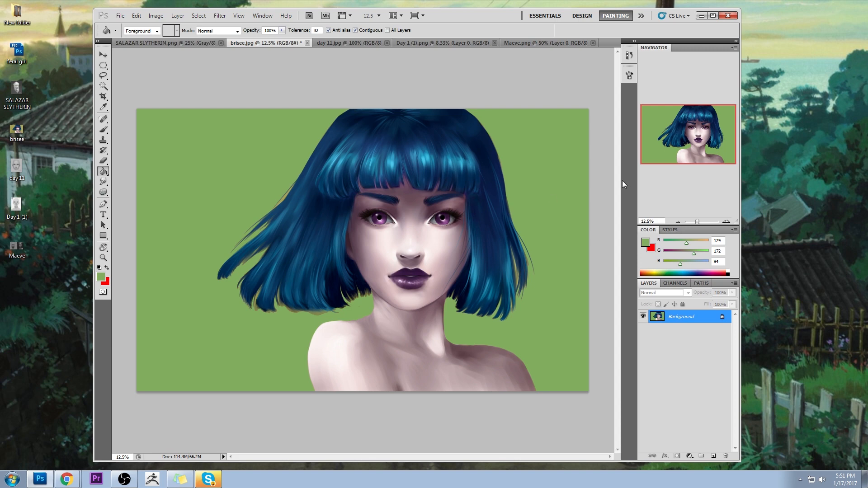
- Revert brisee.jpg to its original opening snapshot from the history
{"action": "key", "text": "ctrl+z"}
{"action": "key", "text": "ctrl+z"}
{"action": "left_click", "coordinate": [629, 55]}
{"action": "left_click", "coordinate": [566, 64]}
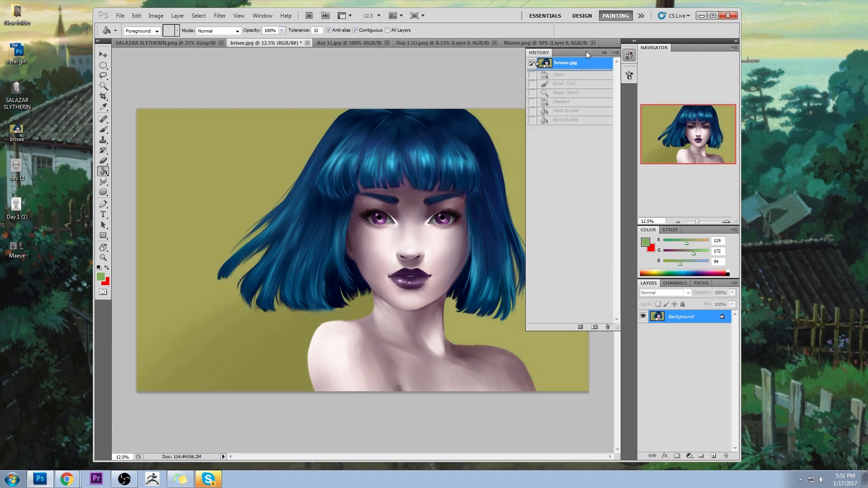
- Collapse the history and enlarge the Photoshop window to span most of the desktop
{"action": "left_click", "coordinate": [603, 53]}
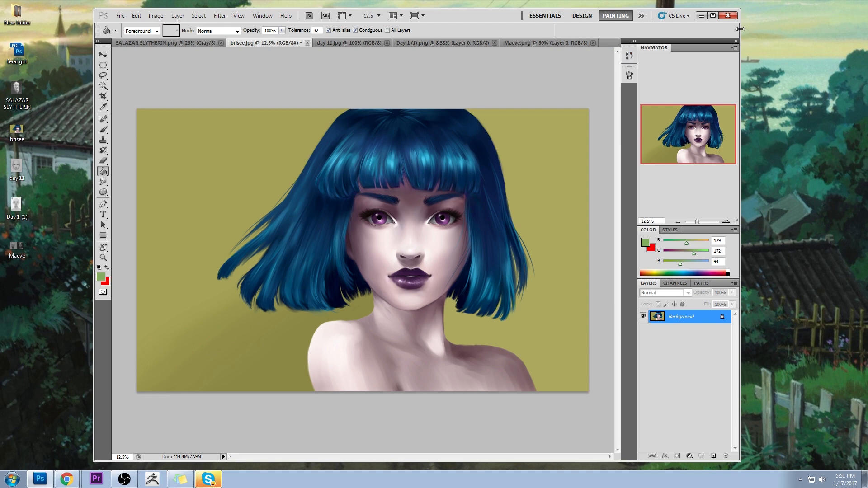
{"action": "left_click_drag", "start_coordinate": [740, 29], "coordinate": [841, 29]}
{"action": "left_click_drag", "start_coordinate": [590, 16], "coordinate": [531, 15]}
{"action": "left_click_drag", "start_coordinate": [792, 25], "coordinate": [847, 26]}
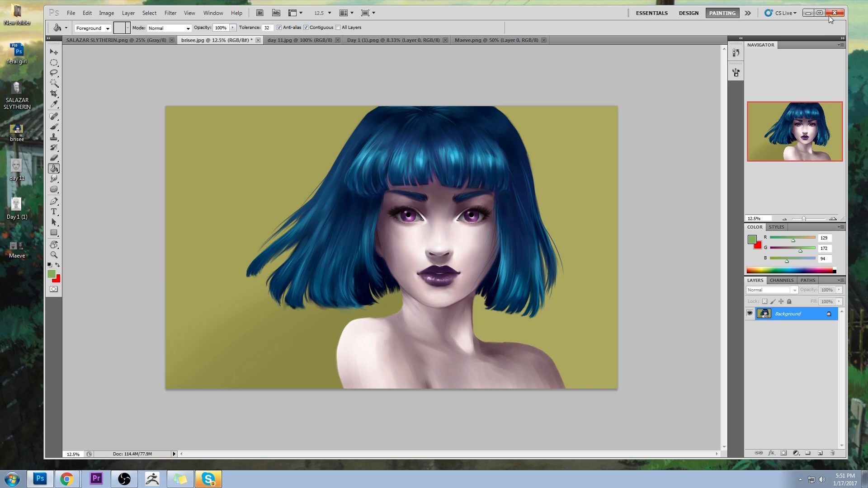
- Set the foreground colour to orange, RGB 208, 144, 52, and brush a dab on the background at the portrait's upper right
{"action": "left_click", "coordinate": [752, 239]}
{"action": "left_click_drag", "start_coordinate": [709, 68], "coordinate": [723, 49]}
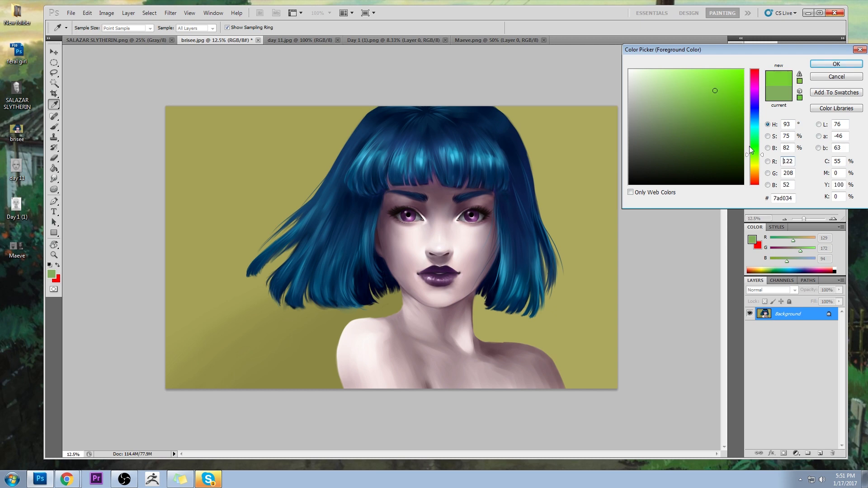
{"action": "left_click", "coordinate": [754, 173]}
{"action": "left_click", "coordinate": [715, 89]}
{"action": "left_click", "coordinate": [836, 64]}
{"action": "key", "text": "g"}
{"action": "key", "text": "b"}
{"action": "left_click", "coordinate": [575, 142]}
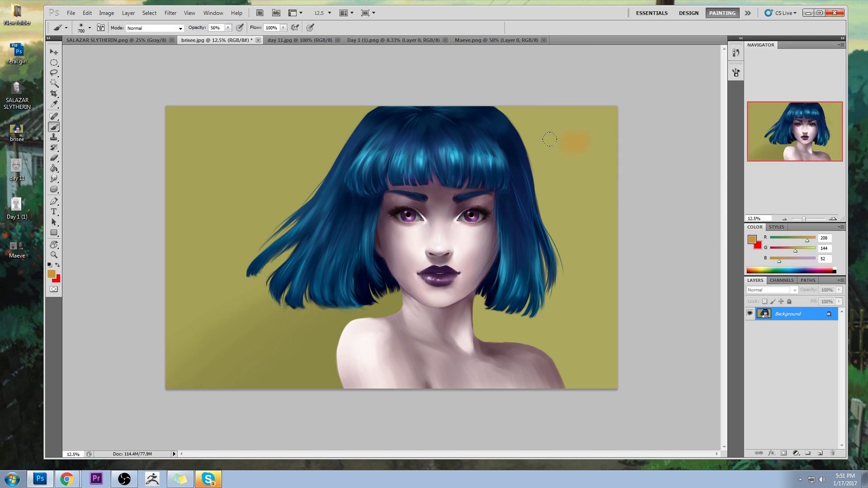
- Set the foreground colour to teal, RGB 64, 199, 186, brush a stripe below the orange, and resample the orange to extend its stripe
{"action": "left_click_drag", "start_coordinate": [791, 239], "coordinate": [782, 239]}
{"action": "left_click_drag", "start_coordinate": [780, 249], "coordinate": [805, 250]}
{"action": "left_click", "coordinate": [803, 260]}
{"action": "left_click_drag", "start_coordinate": [583, 178], "coordinate": [567, 165]}
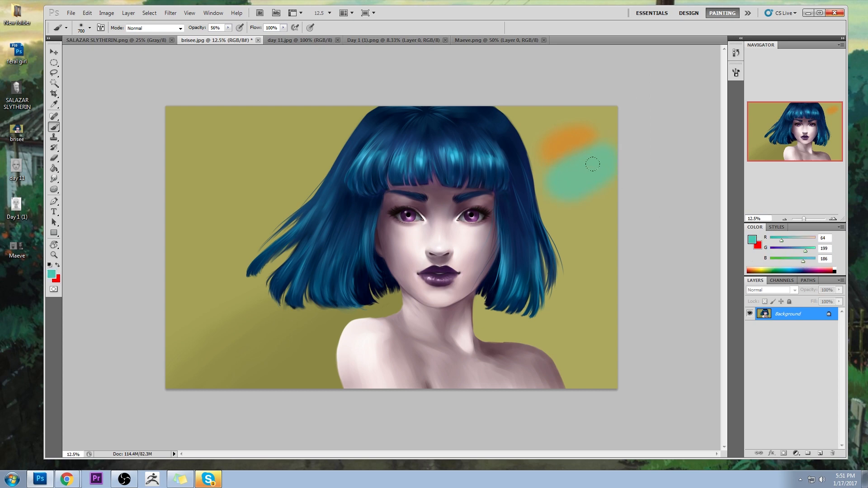
{"action": "left_click", "coordinate": [578, 124], "text": "alt"}
- Set the foreground colour to red, RGB 227, 32, 0, raise the brush opacity to 100%, and paint a stripe above the orange
{"action": "left_click", "coordinate": [592, 174], "text": "alt"}
{"action": "left_click", "coordinate": [751, 239]}
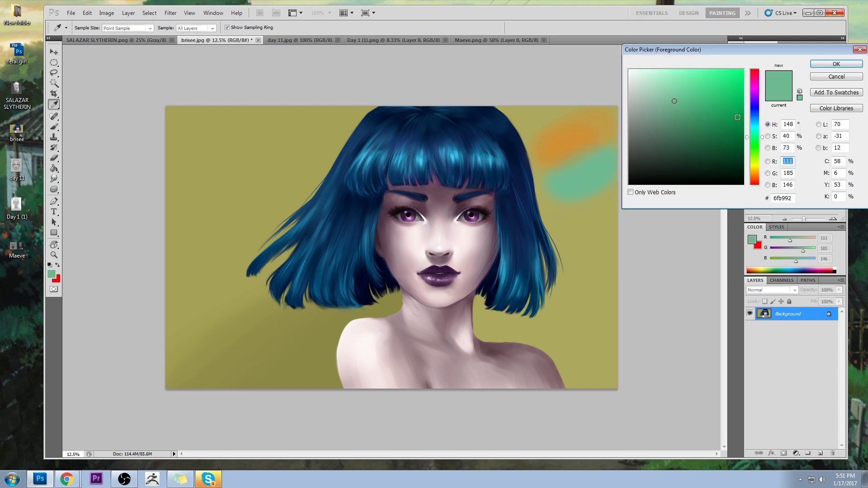
{"action": "left_click", "coordinate": [719, 155]}
{"action": "left_click", "coordinate": [755, 182]}
{"action": "left_click", "coordinate": [741, 82]}
{"action": "left_click", "coordinate": [836, 63]}
{"action": "key", "text": "b"}
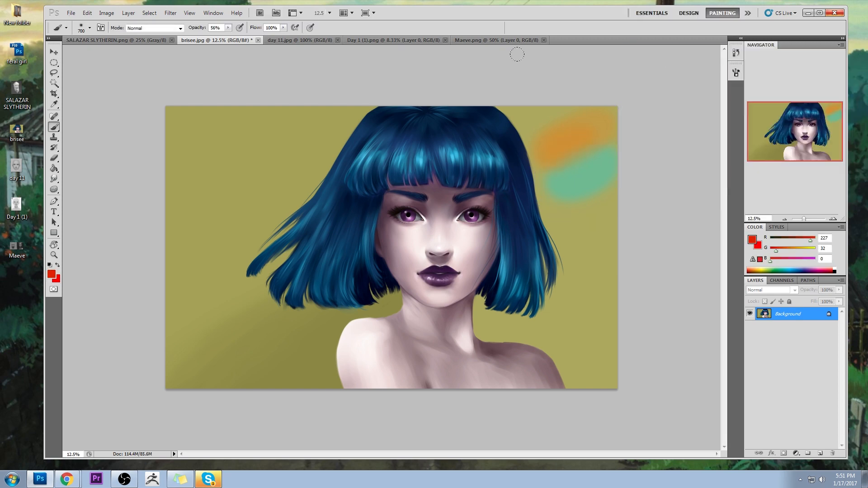
{"action": "left_click_drag", "start_coordinate": [228, 28], "coordinate": [253, 39]}
{"action": "mouse_move", "coordinate": [583, 111]}
{"action": "left_mouse_down"}
{"action": "mouse_move", "coordinate": [529, 131]}
{"action": "mouse_move", "coordinate": [544, 127]}
{"action": "left_mouse_up"}
- Set the foreground colour to muted purple, RGB 87, 69, 116, and paint a stripe below the teal one
{"action": "left_click", "coordinate": [752, 239]}
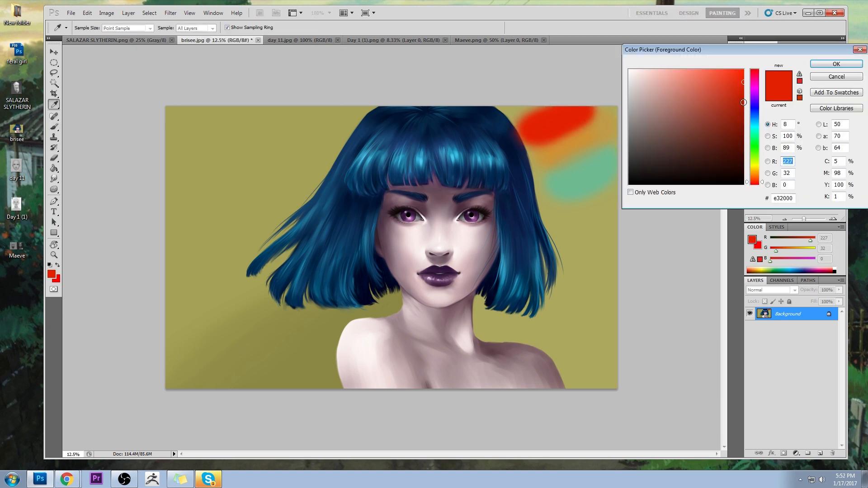
{"action": "left_click", "coordinate": [762, 99]}
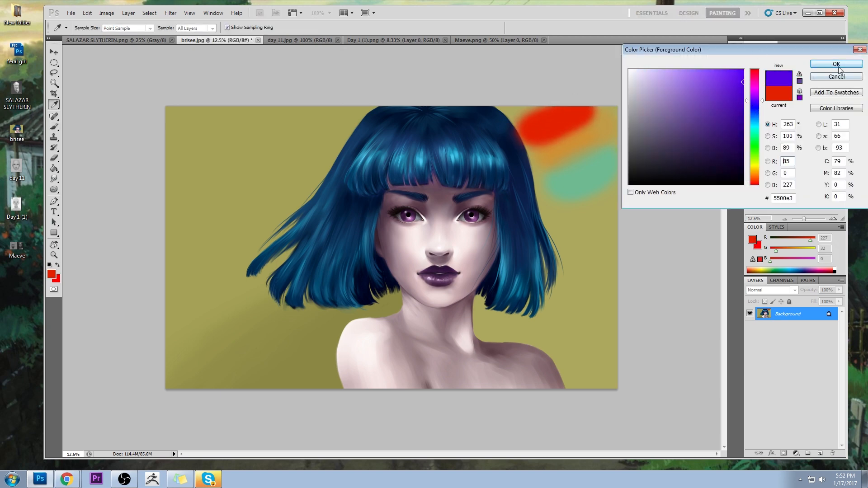
{"action": "left_click_drag", "start_coordinate": [737, 104], "coordinate": [677, 132]}
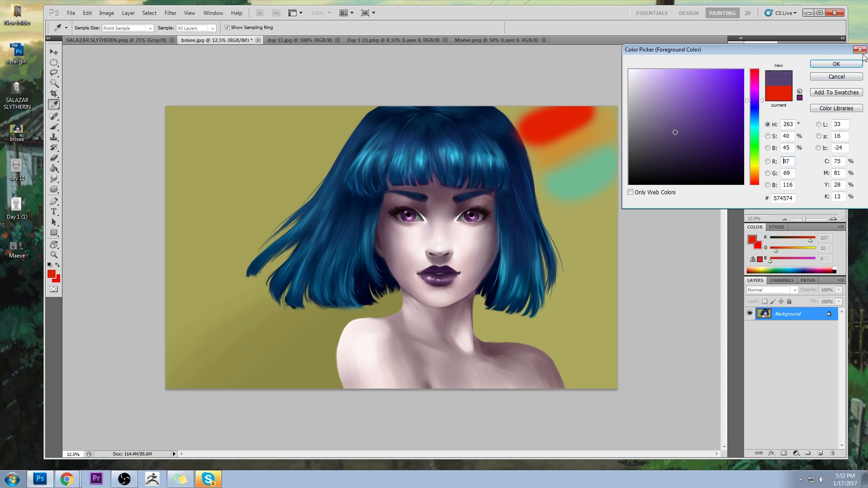
{"action": "left_click", "coordinate": [837, 64]}
{"action": "left_click_drag", "start_coordinate": [611, 176], "coordinate": [575, 222]}
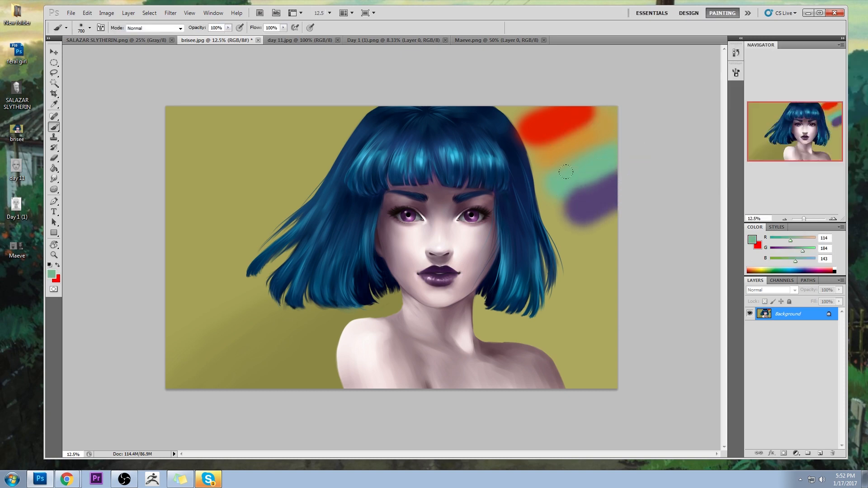
- Sample the orange and red from their stripes and touch up both stripes with the brush
{"action": "left_click", "coordinate": [589, 128], "text": "alt"}
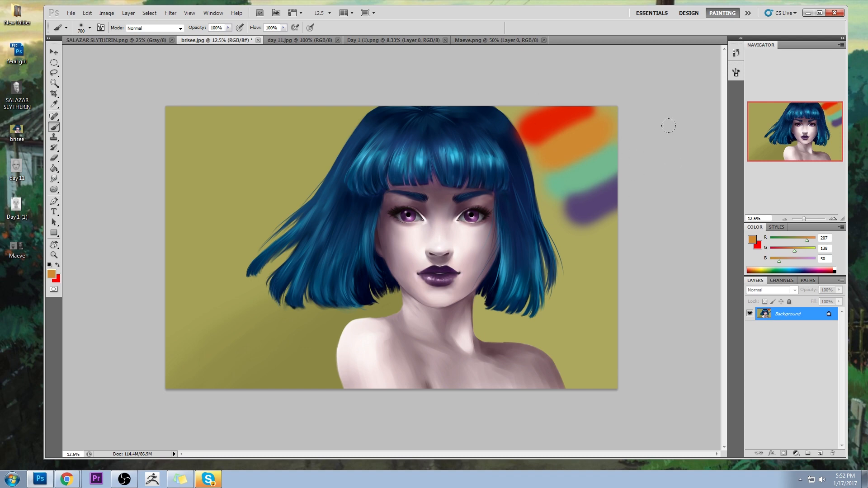
{"action": "left_click", "coordinate": [552, 112], "text": "alt"}
{"action": "left_click_drag", "start_coordinate": [552, 113], "coordinate": [538, 112]}
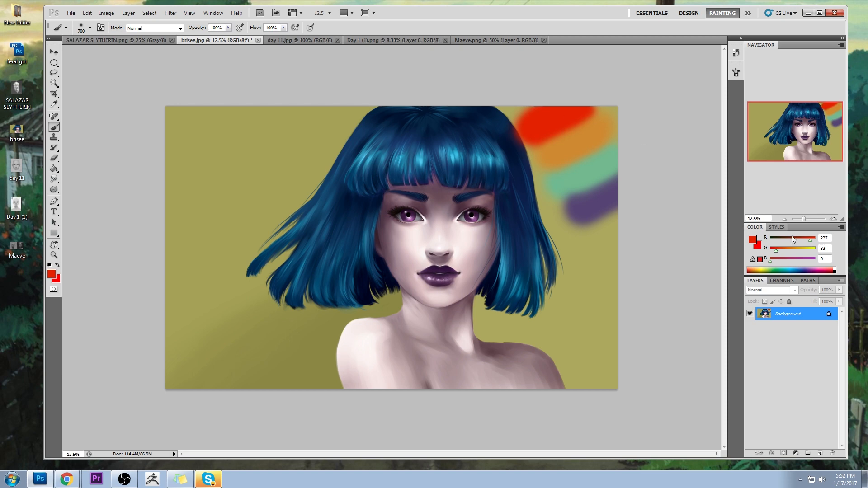
- Saturate the sampled orange to RGB 227, 127, 0, repaint the orange stripe, and extend the red stripe with its own sampled colour
{"action": "left_click", "coordinate": [753, 240]}
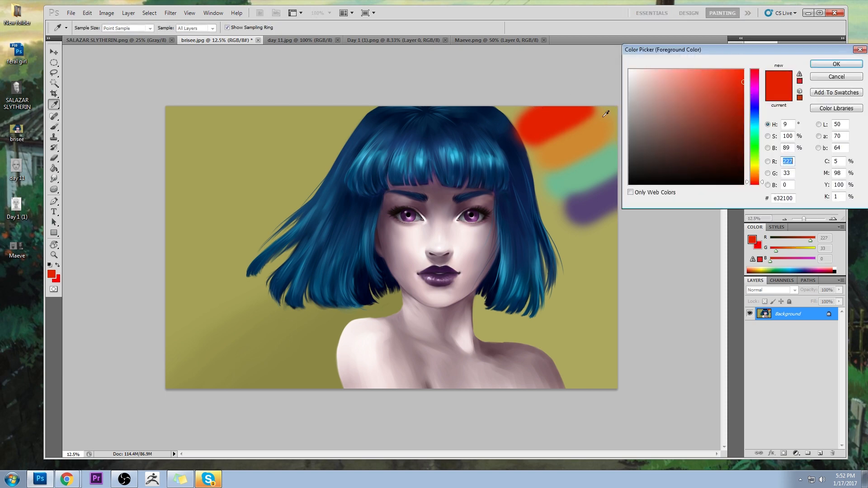
{"action": "left_click", "coordinate": [584, 138]}
{"action": "left_click_drag", "start_coordinate": [718, 91], "coordinate": [743, 82]}
{"action": "left_click", "coordinate": [836, 64]}
{"action": "key", "text": "b"}
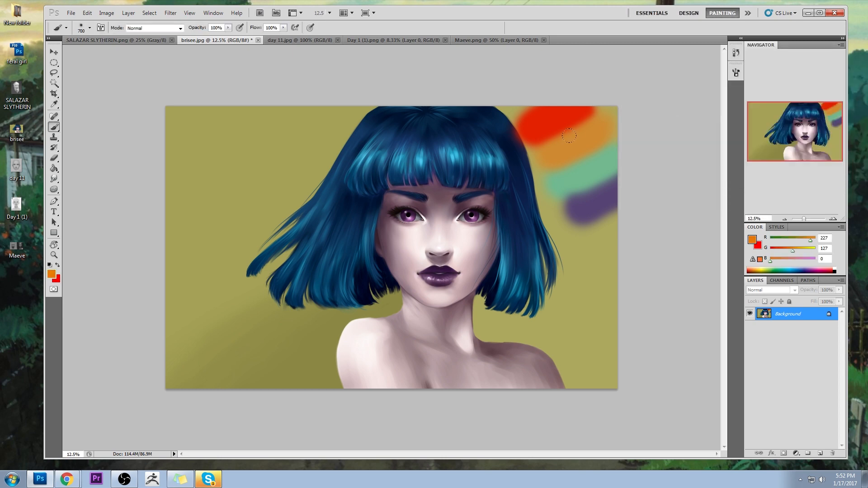
{"action": "left_click", "coordinate": [545, 130], "text": "alt"}
{"action": "left_click_drag", "start_coordinate": [525, 118], "coordinate": [563, 91]}
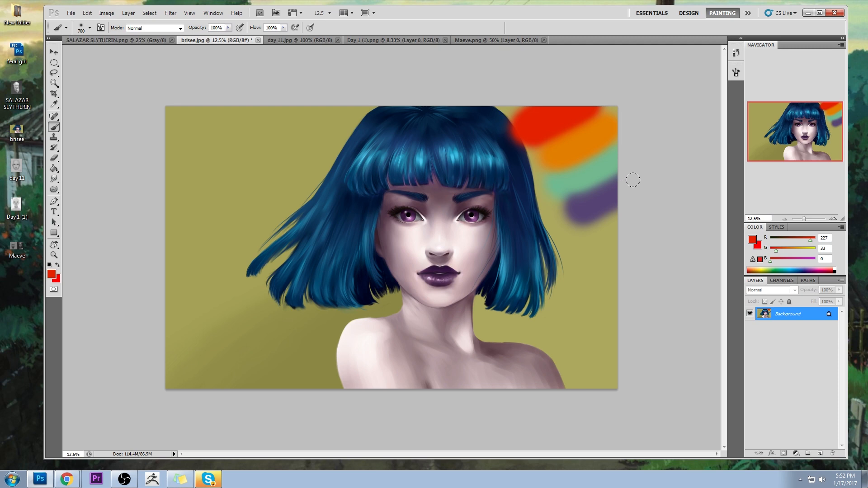
- Sample the orange, red and teal stripes in turn and compare their saturation and brightness in the colour picker
{"action": "left_click", "coordinate": [583, 139], "text": "alt"}
{"action": "left_click", "coordinate": [592, 168], "text": "alt"}
{"action": "left_click", "coordinate": [751, 239]}
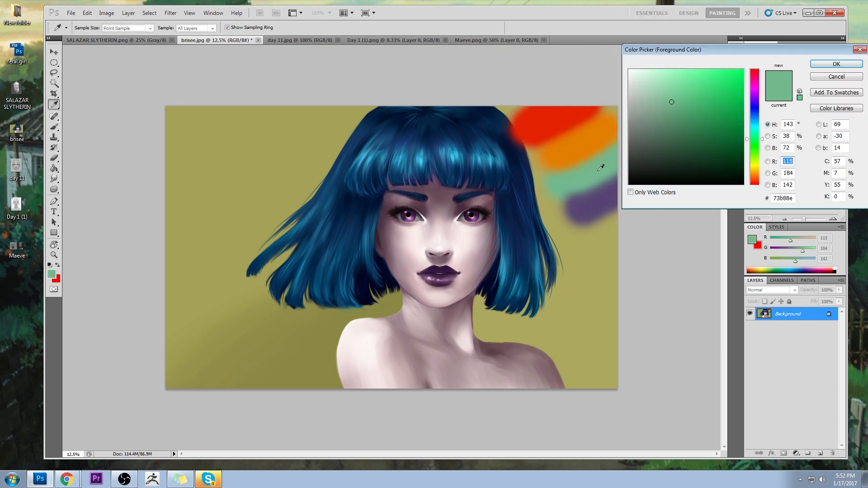
{"action": "key", "text": "Down"}
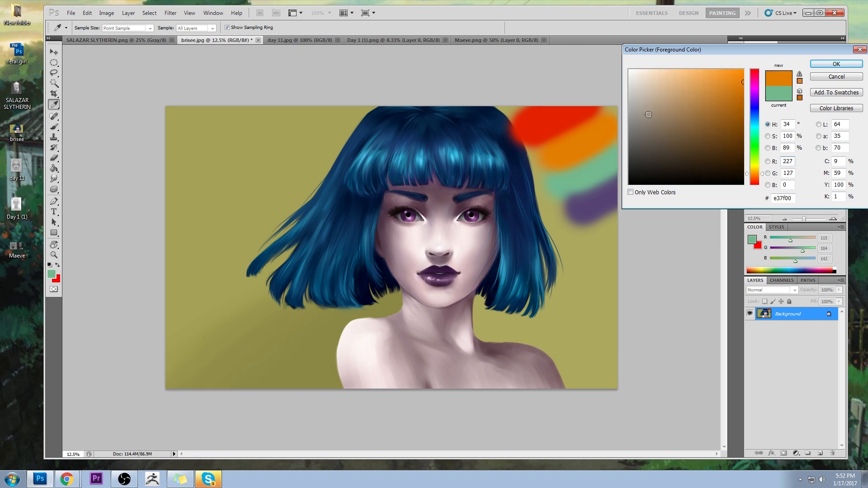
{"action": "left_click", "coordinate": [598, 132]}
{"action": "left_click", "coordinate": [583, 119]}
{"action": "left_click", "coordinate": [584, 134]}
{"action": "left_click", "coordinate": [553, 112]}
{"action": "left_click", "coordinate": [577, 137]}
{"action": "left_click", "coordinate": [552, 120]}
{"action": "left_click", "coordinate": [590, 152]}
{"action": "left_click", "coordinate": [595, 163]}
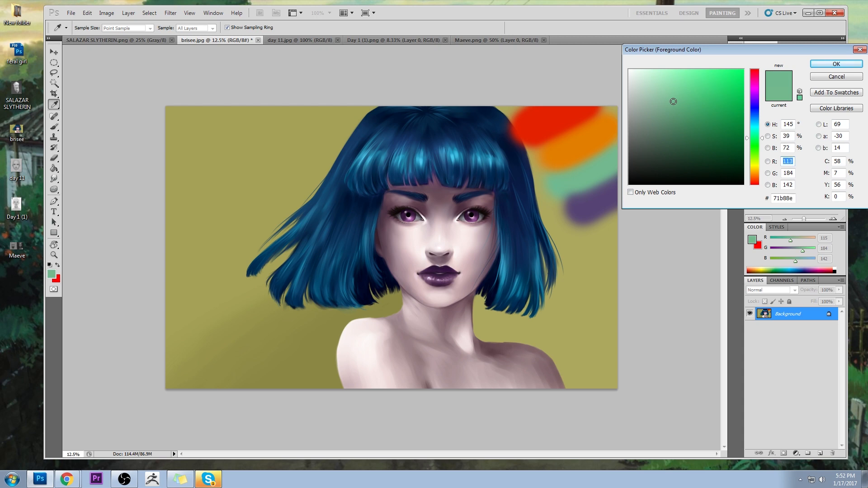
- Try saturating the sampled teal to a vivid green and shifting its hue through lime to yellow in the colour picker
{"action": "left_click_drag", "start_coordinate": [674, 101], "coordinate": [744, 87]}
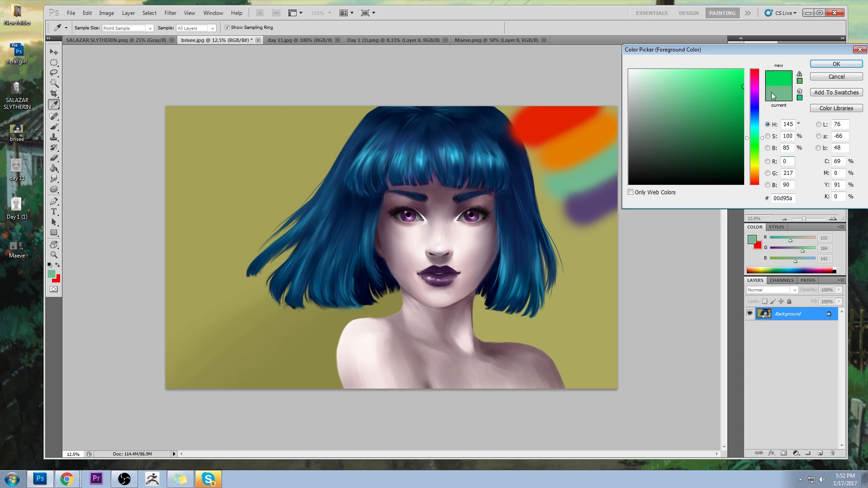
{"action": "left_click", "coordinate": [761, 140]}
{"action": "left_click_drag", "start_coordinate": [762, 139], "coordinate": [763, 156]}
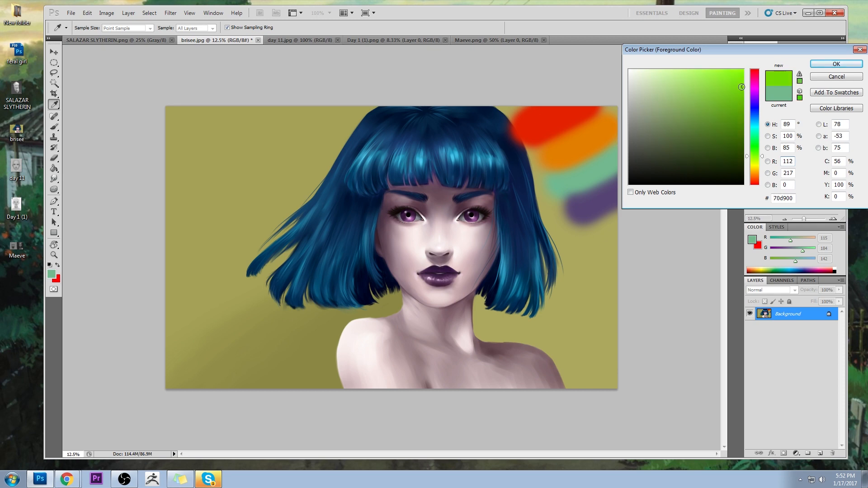
{"action": "left_click_drag", "start_coordinate": [743, 86], "coordinate": [738, 87]}
{"action": "left_click_drag", "start_coordinate": [763, 156], "coordinate": [763, 159]}
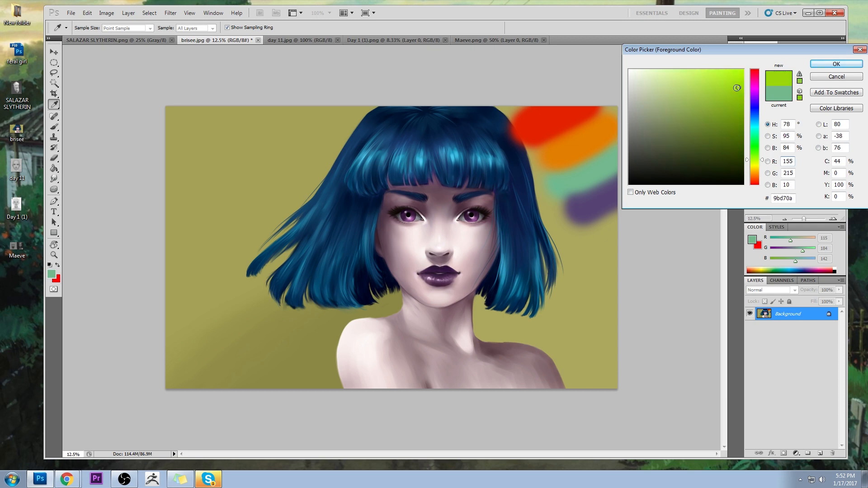
{"action": "mouse_move", "coordinate": [737, 88]}
{"action": "left_mouse_down"}
{"action": "mouse_move", "coordinate": [727, 90]}
{"action": "mouse_move", "coordinate": [735, 86]}
{"action": "left_mouse_up"}
{"action": "left_click_drag", "start_coordinate": [762, 160], "coordinate": [763, 163]}
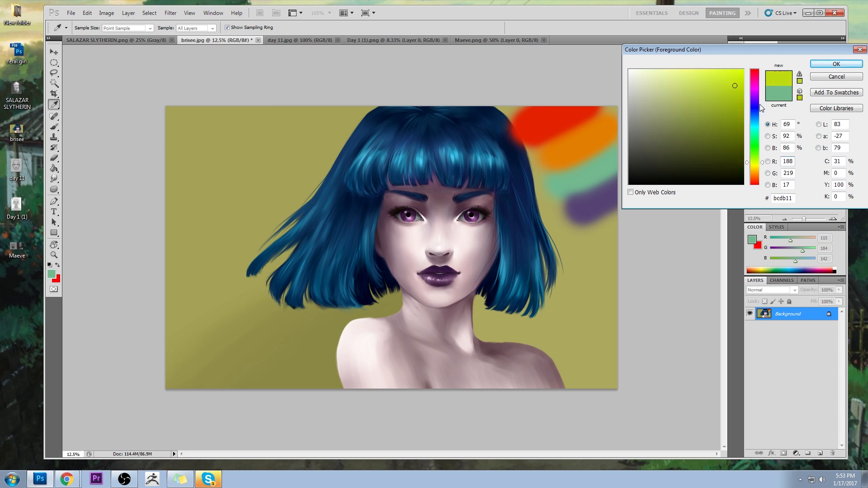
{"action": "left_click_drag", "start_coordinate": [735, 86], "coordinate": [731, 76]}
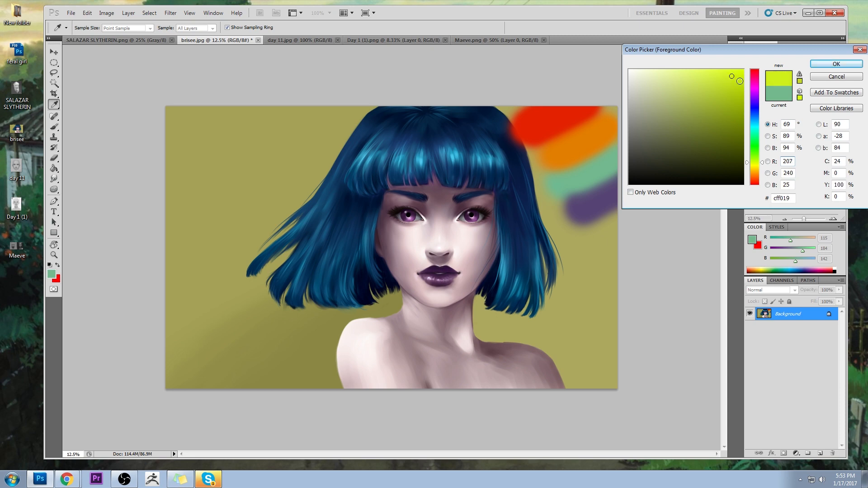
{"action": "left_click_drag", "start_coordinate": [765, 162], "coordinate": [763, 166]}
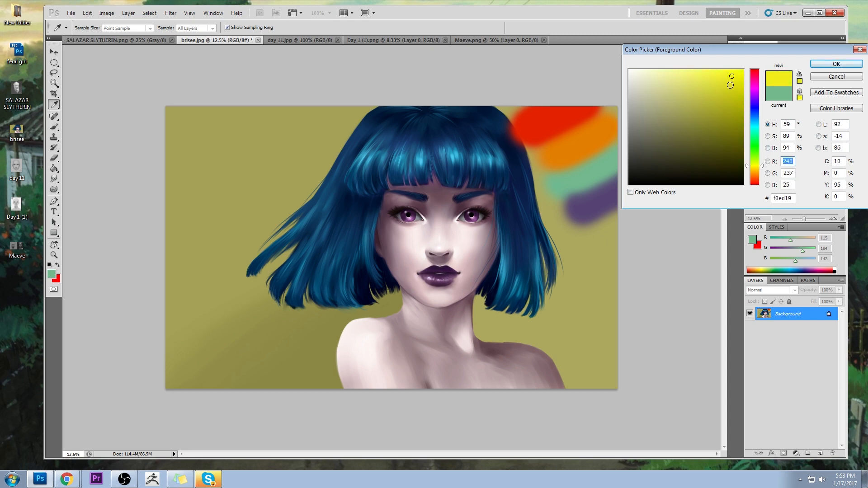
{"action": "left_click_drag", "start_coordinate": [731, 85], "coordinate": [729, 104]}
- Resample the teal stripe, change the colour to bright green, RGB 60, 209, 88, and repaint that stripe with it
{"action": "left_click", "coordinate": [593, 165]}
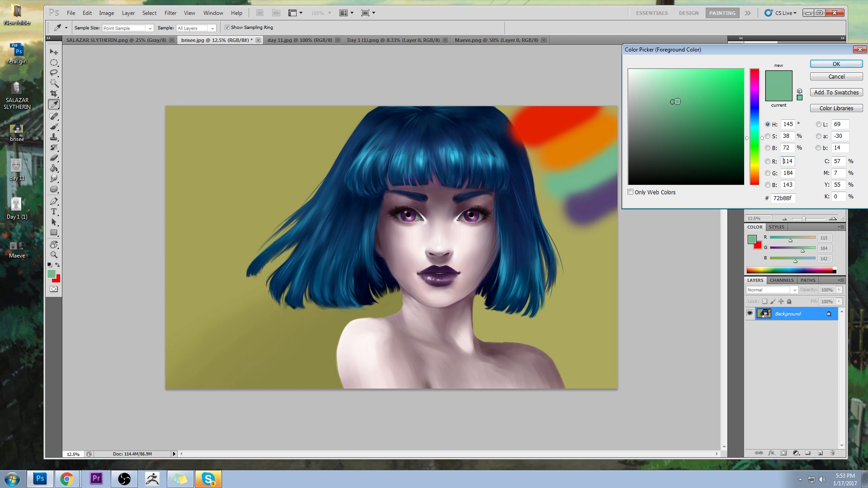
{"action": "left_click_drag", "start_coordinate": [673, 102], "coordinate": [711, 90]}
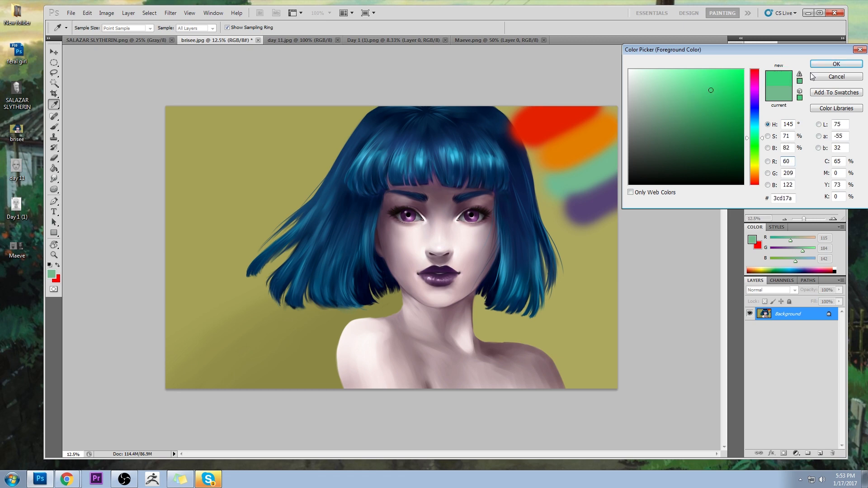
{"action": "left_click", "coordinate": [761, 140]}
{"action": "left_click_drag", "start_coordinate": [760, 140], "coordinate": [761, 142]}
{"action": "left_click", "coordinate": [836, 72]}
{"action": "key", "text": "b"}
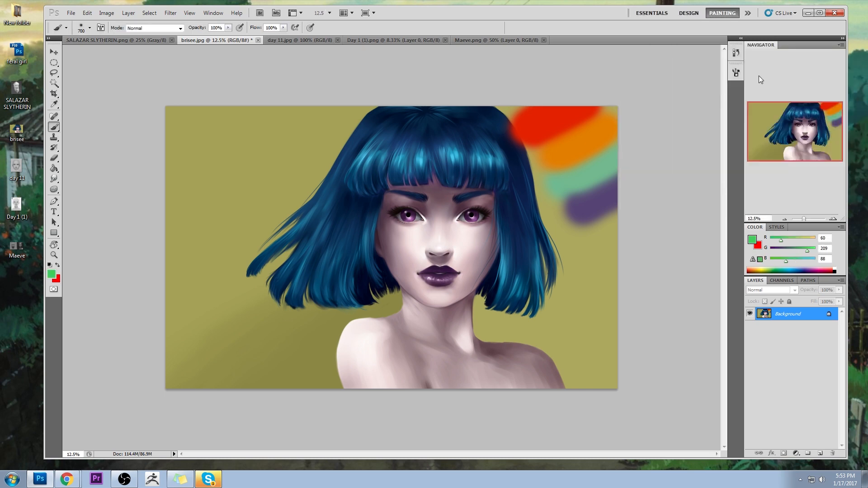
{"action": "mouse_move", "coordinate": [617, 178]}
{"action": "left_mouse_down"}
{"action": "mouse_move", "coordinate": [576, 191]}
{"action": "mouse_move", "coordinate": [593, 186]}
{"action": "left_mouse_up"}
- Sample the orange, red and green stripes repeatedly to compare their colour values
{"action": "left_click", "coordinate": [596, 132], "text": "alt"}
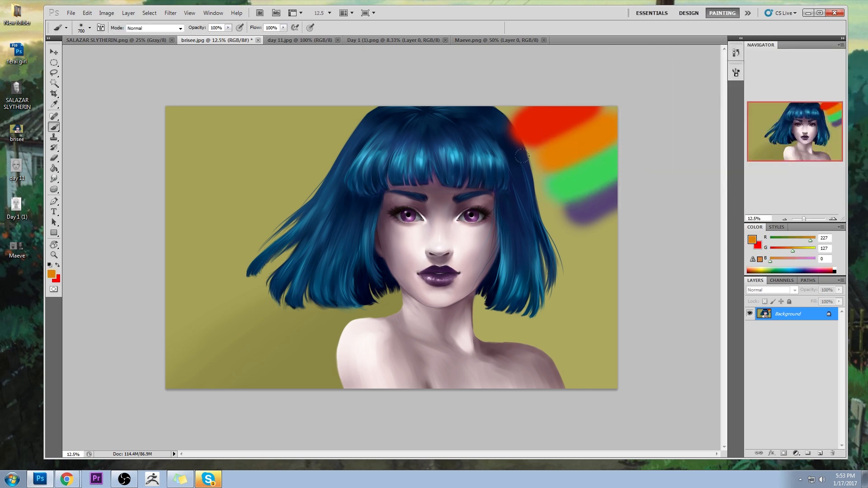
{"action": "left_click", "coordinate": [576, 109], "text": "alt"}
{"action": "left_click", "coordinate": [601, 167], "text": "alt"}
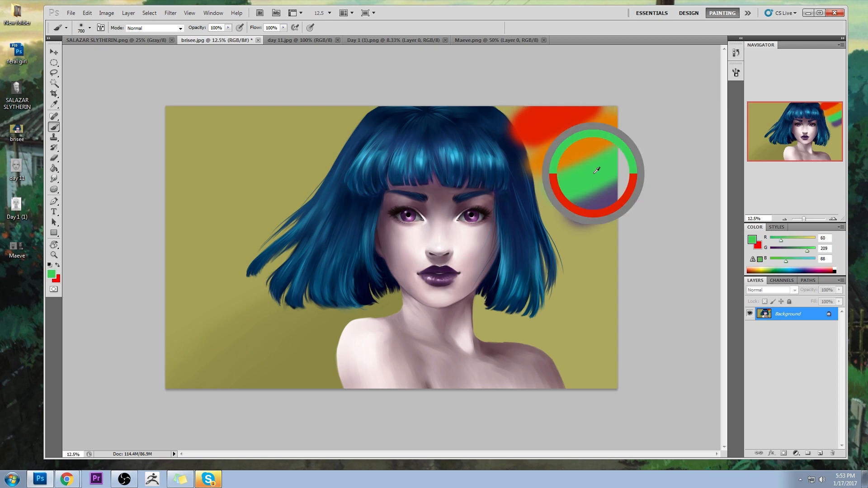
{"action": "left_click", "coordinate": [565, 107], "text": "alt"}
{"action": "left_click", "coordinate": [603, 166], "text": "alt"}
{"action": "left_click", "coordinate": [565, 124], "text": "alt"}
{"action": "left_click", "coordinate": [592, 167], "text": "alt"}
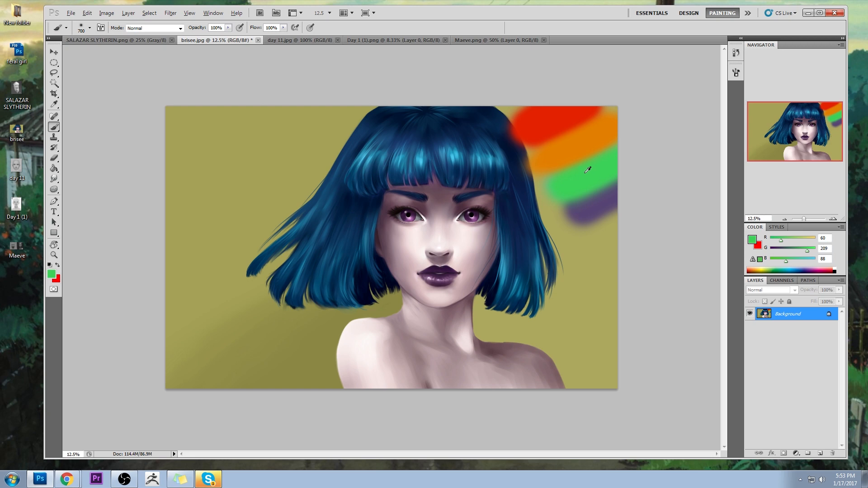
{"action": "left_click", "coordinate": [546, 107], "text": "alt"}
{"action": "left_click", "coordinate": [592, 174], "text": "alt"}
- Sample the purple and orange stripes and compare their saturation and brightness in the colour picker
{"action": "left_click", "coordinate": [598, 204], "text": "alt"}
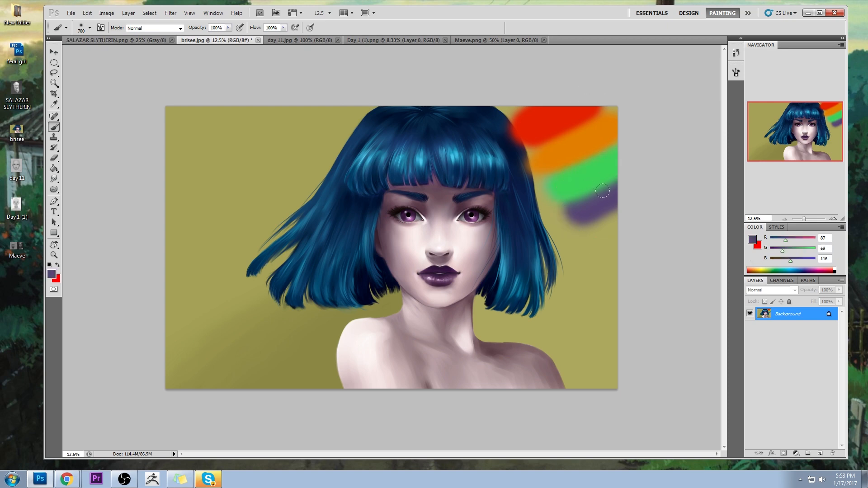
{"action": "left_click", "coordinate": [752, 239]}
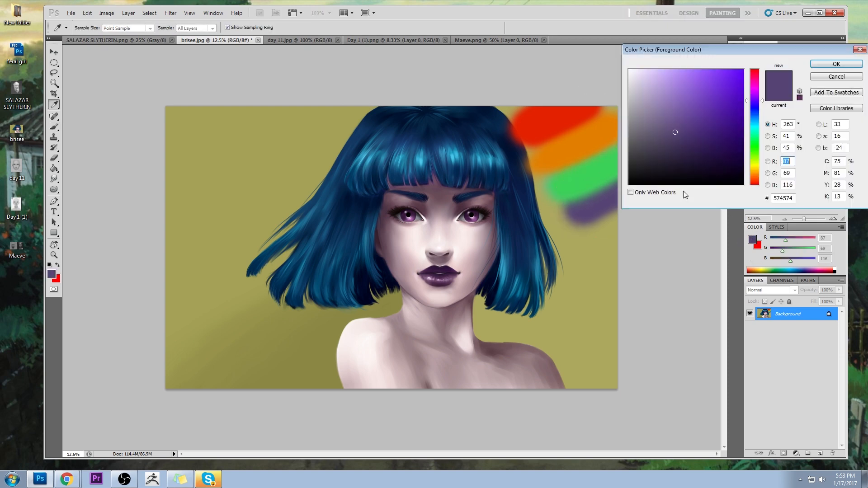
{"action": "left_click", "coordinate": [567, 121]}
{"action": "left_click", "coordinate": [592, 143]}
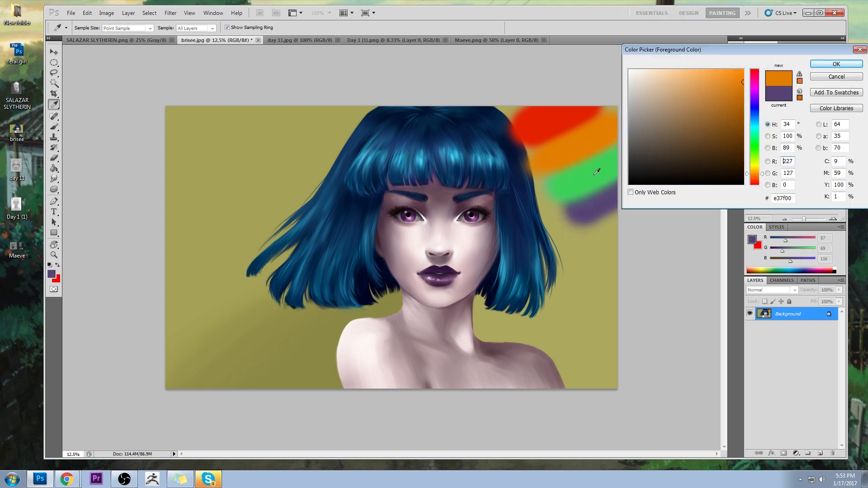
{"action": "left_click", "coordinate": [588, 135]}
{"action": "left_click", "coordinate": [587, 132]}
{"action": "left_click", "coordinate": [590, 141]}
- Resample the purple stripe, change the colour to vivid purple, about RGB 105, 46, 200, and repaint that stripe with it
{"action": "left_click", "coordinate": [608, 189]}
{"action": "left_click_drag", "start_coordinate": [676, 129], "coordinate": [720, 92]}
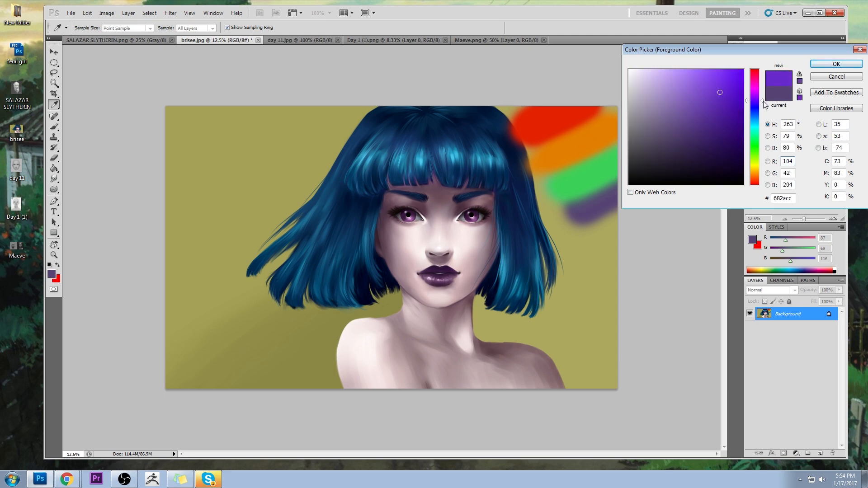
{"action": "left_click", "coordinate": [723, 94]}
{"action": "left_click", "coordinate": [836, 64]}
{"action": "mouse_move", "coordinate": [565, 224]}
{"action": "left_mouse_down"}
{"action": "mouse_move", "coordinate": [613, 202]}
{"action": "mouse_move", "coordinate": [565, 221]}
{"action": "left_mouse_up"}
- Sample the red stripe, mute it to a dusty red, RGB 184, 107, 94, and paint a swatch of it over the fringe beside the red stripe
{"action": "left_click", "coordinate": [605, 161], "text": "alt"}
{"action": "left_click", "coordinate": [595, 128], "text": "alt"}
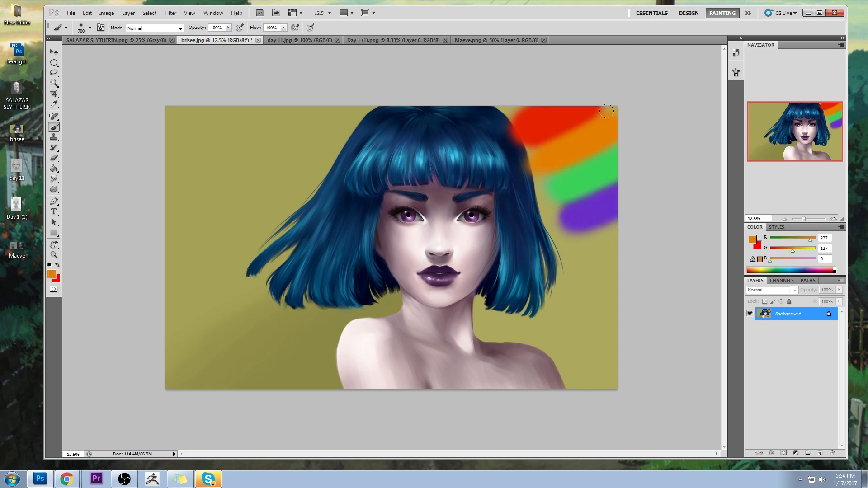
{"action": "left_click", "coordinate": [751, 240]}
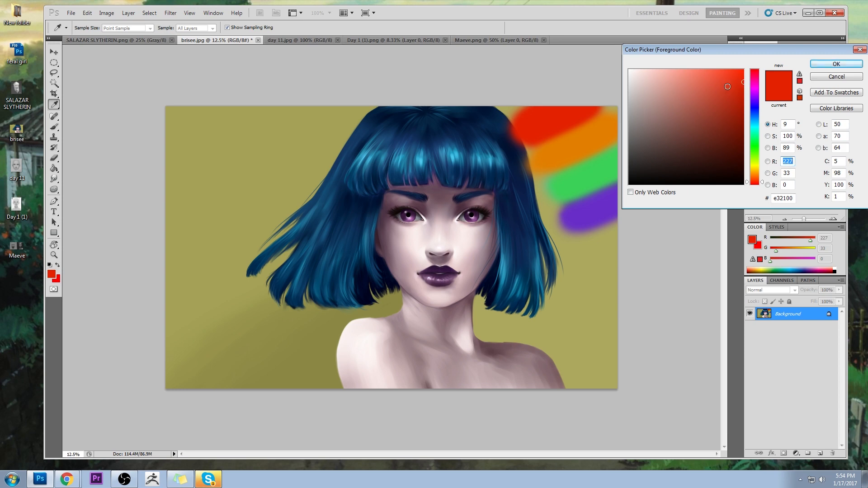
{"action": "left_click", "coordinate": [697, 100]}
{"action": "left_click_drag", "start_coordinate": [696, 99], "coordinate": [685, 101]}
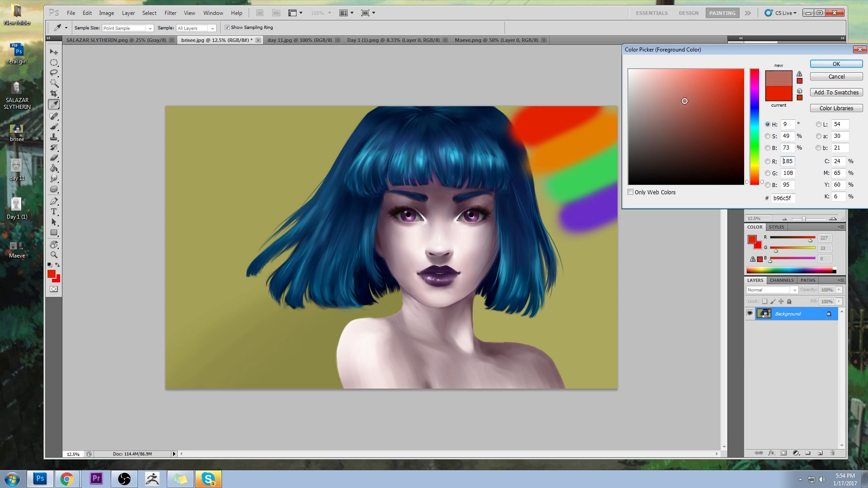
{"action": "left_click", "coordinate": [836, 64]}
{"action": "key", "text": "b"}
{"action": "mouse_move", "coordinate": [485, 146]}
{"action": "left_mouse_down"}
{"action": "mouse_move", "coordinate": [458, 147]}
{"action": "mouse_move", "coordinate": [480, 138]}
{"action": "left_mouse_up"}
- Sample the orange stripe, mute it to about RGB 200, 147, 79, and paint a stripe of it below the dusty red swatch
{"action": "left_click", "coordinate": [751, 239]}
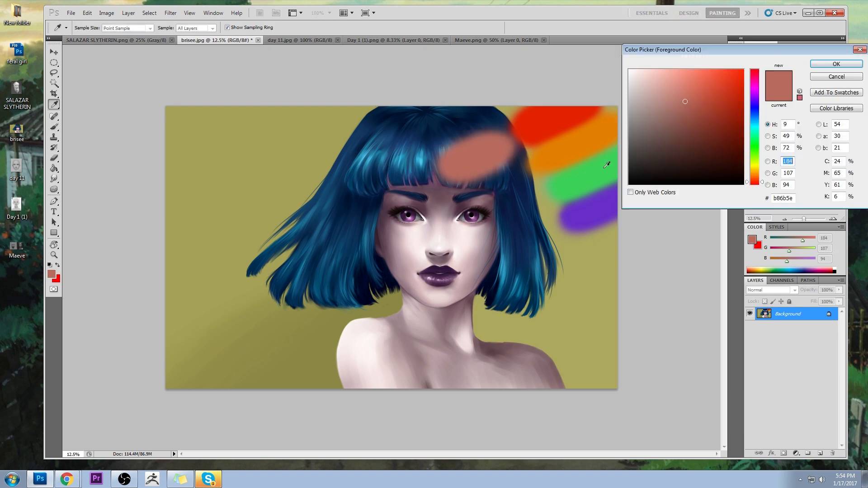
{"action": "left_click", "coordinate": [572, 143]}
{"action": "left_click_drag", "start_coordinate": [742, 82], "coordinate": [682, 104]}
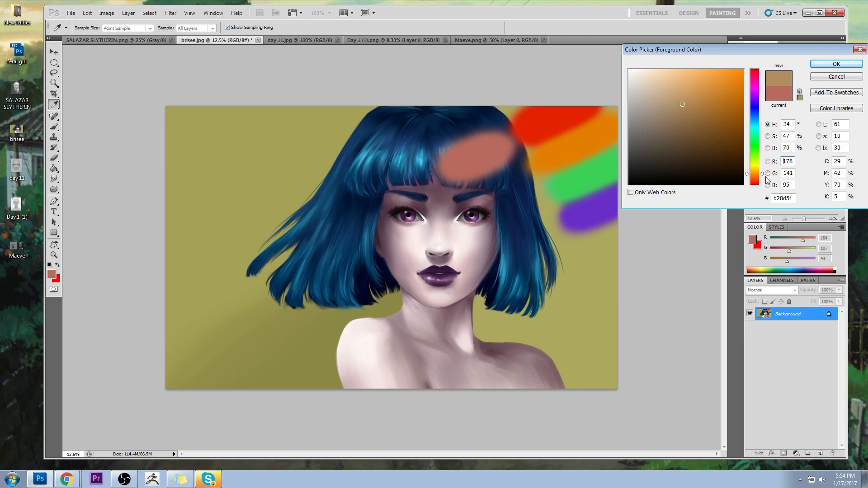
{"action": "left_click", "coordinate": [763, 176]}
{"action": "left_click", "coordinate": [762, 173]}
{"action": "left_click_drag", "start_coordinate": [683, 105], "coordinate": [705, 96]}
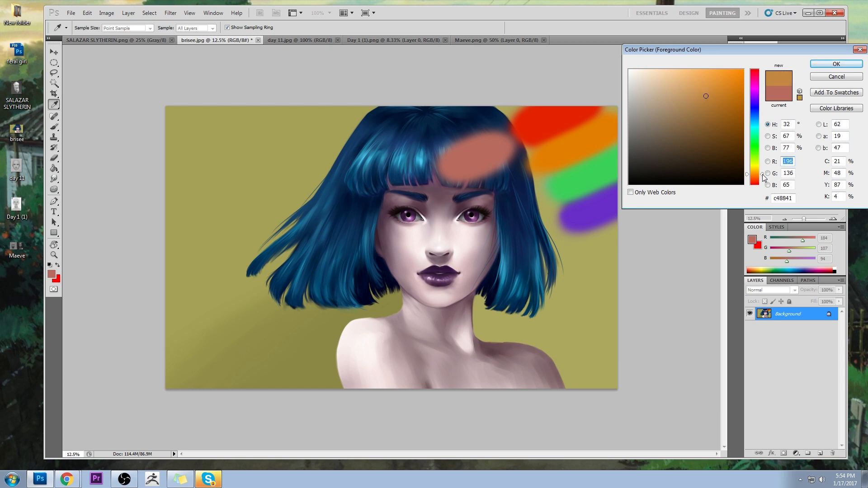
{"action": "mouse_move", "coordinate": [703, 90]}
{"action": "left_mouse_down"}
{"action": "mouse_move", "coordinate": [691, 96]}
{"action": "mouse_move", "coordinate": [698, 94]}
{"action": "left_mouse_up"}
{"action": "key", "text": "Return"}
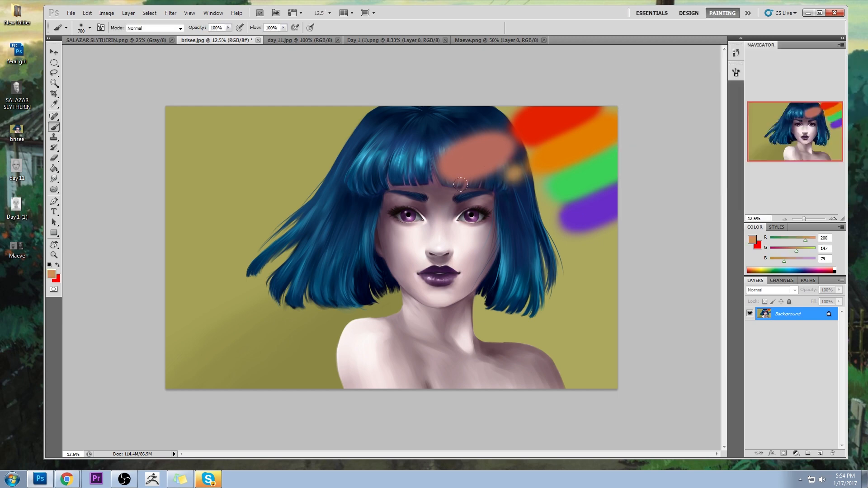
{"action": "mouse_move", "coordinate": [515, 174]}
{"action": "left_mouse_down"}
{"action": "mouse_move", "coordinate": [448, 205]}
{"action": "mouse_move", "coordinate": [511, 181]}
{"action": "left_mouse_up"}
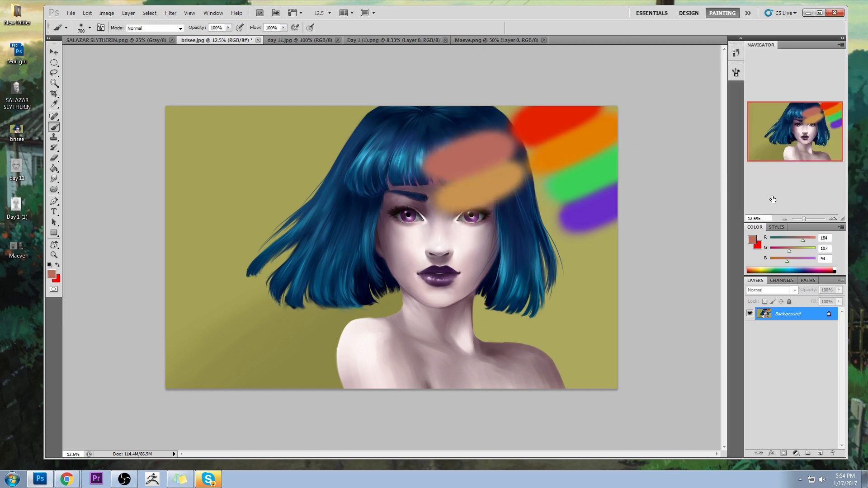
- Sample the bright green stripe, mute it to about RGB 85, 151, 100, and paint a stripe of it below the muted orange swatch
{"action": "left_click", "coordinate": [752, 239]}
{"action": "left_click", "coordinate": [580, 176]}
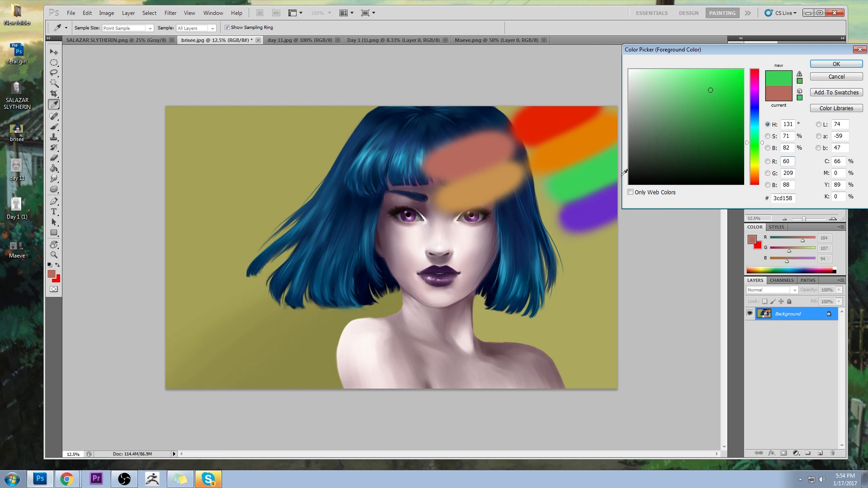
{"action": "left_click", "coordinate": [704, 103]}
{"action": "left_click", "coordinate": [702, 106]}
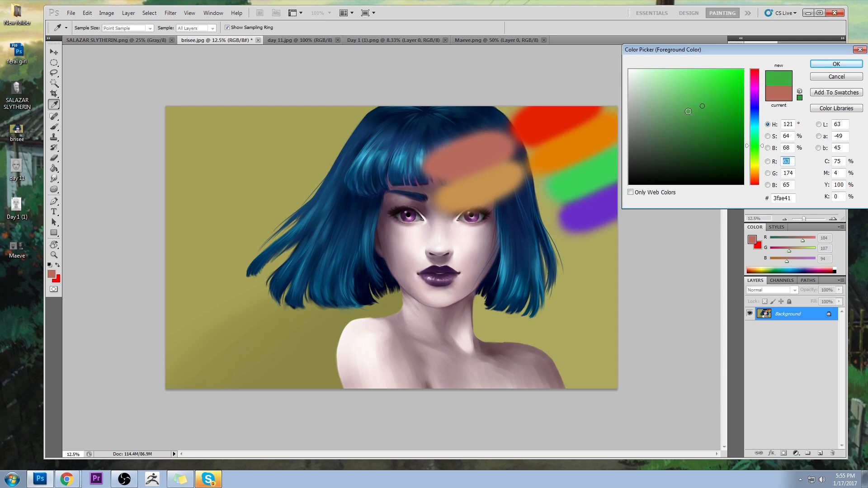
{"action": "left_click", "coordinate": [682, 110]}
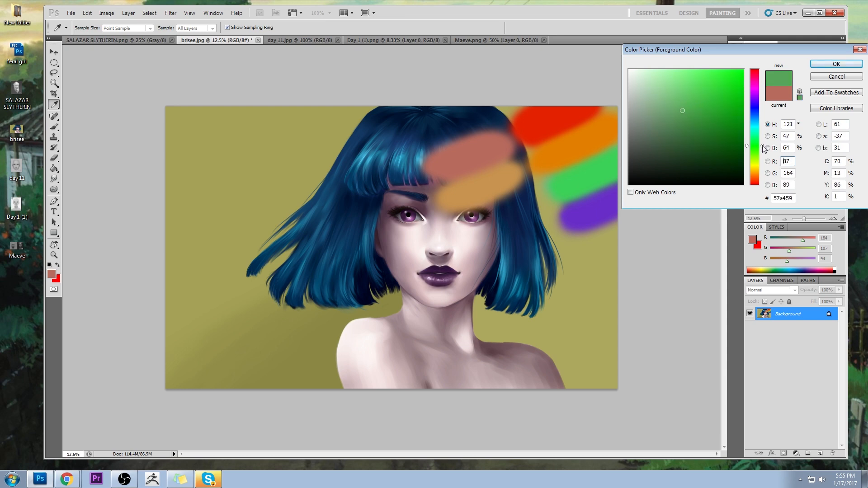
{"action": "left_click_drag", "start_coordinate": [762, 146], "coordinate": [763, 142]}
{"action": "left_click", "coordinate": [679, 118]}
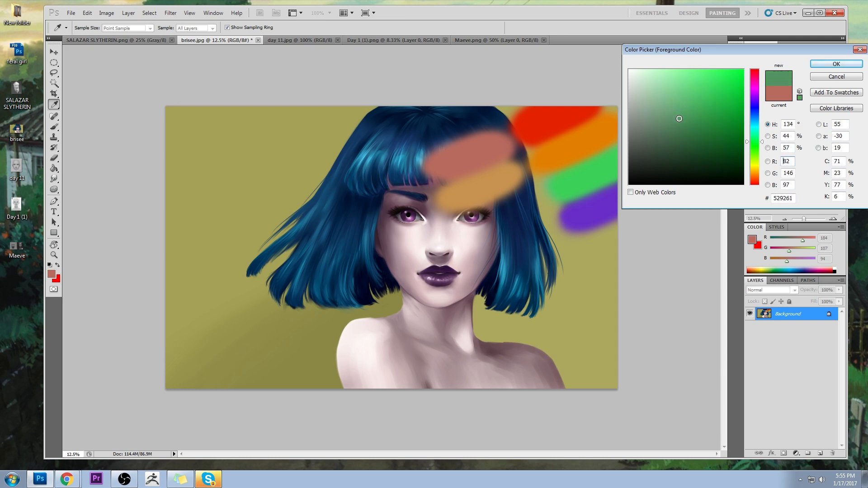
{"action": "left_click", "coordinate": [680, 117]}
{"action": "left_click", "coordinate": [836, 64]}
{"action": "key", "text": "b"}
{"action": "left_click_drag", "start_coordinate": [519, 203], "coordinate": [456, 226]}
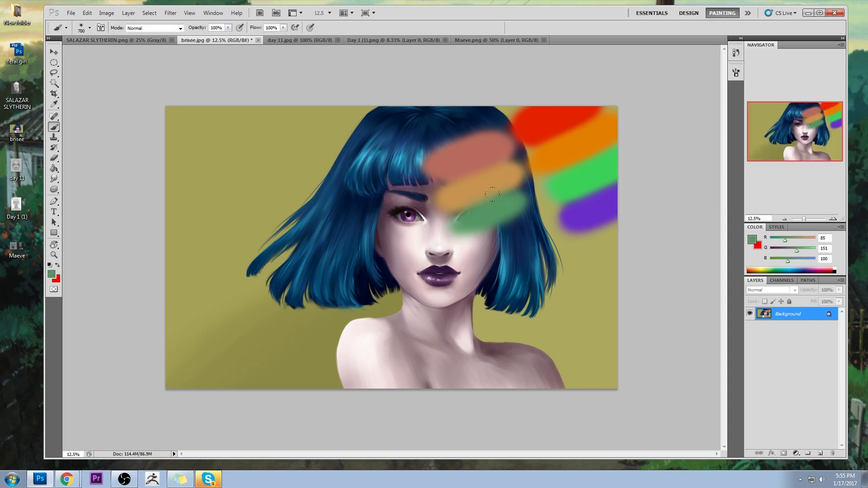
{"action": "left_click_drag", "start_coordinate": [492, 195], "coordinate": [441, 233]}
- Compare the muted red and orange, mute the vivid purple to about RGB 109, 91, 163, and paint it as a stripe below the muted green swatch
{"action": "left_click", "coordinate": [490, 170], "text": "alt"}
{"action": "left_click", "coordinate": [431, 157], "text": "alt"}
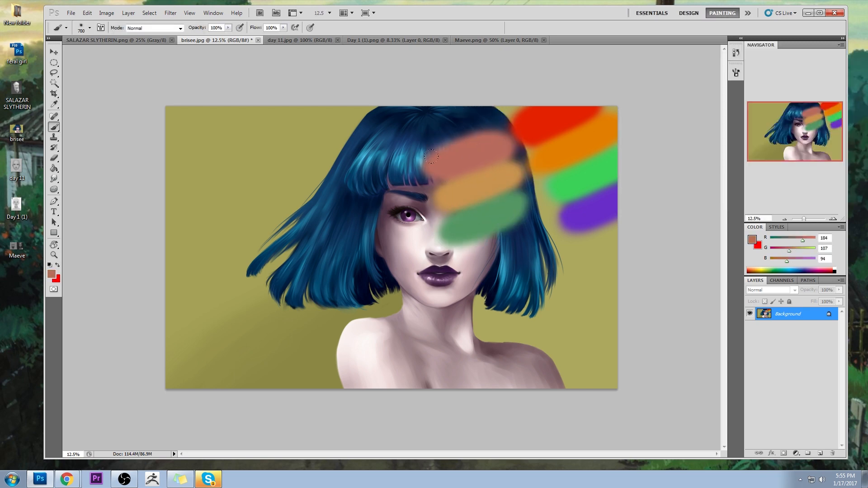
{"action": "left_click", "coordinate": [752, 240]}
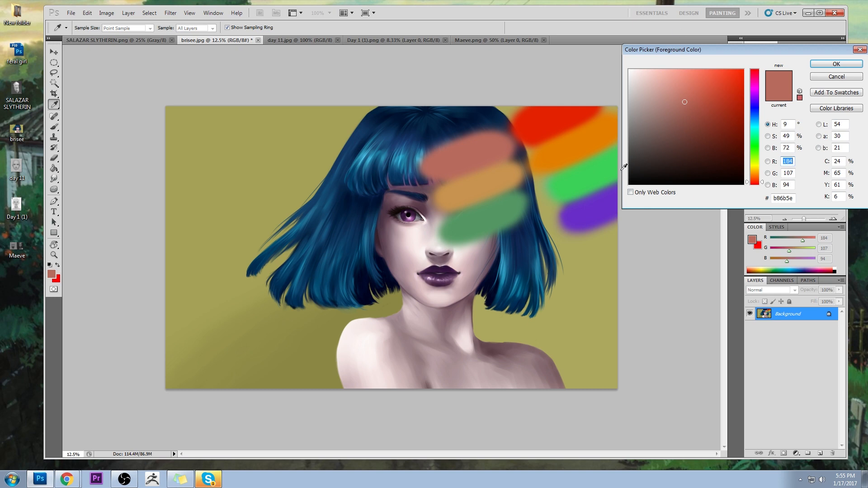
{"action": "left_click", "coordinate": [760, 102]}
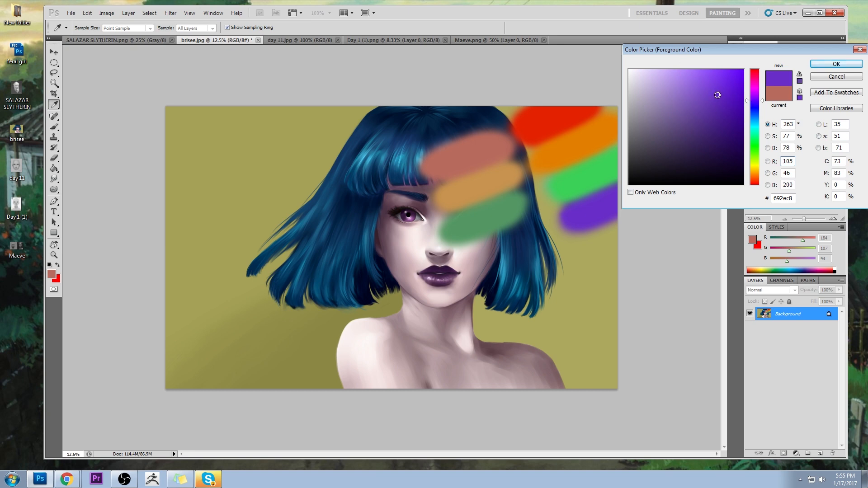
{"action": "left_click_drag", "start_coordinate": [717, 95], "coordinate": [716, 98]}
{"action": "mouse_move", "coordinate": [716, 98]}
{"action": "left_mouse_down"}
{"action": "mouse_move", "coordinate": [727, 94]}
{"action": "mouse_move", "coordinate": [702, 102]}
{"action": "left_mouse_up"}
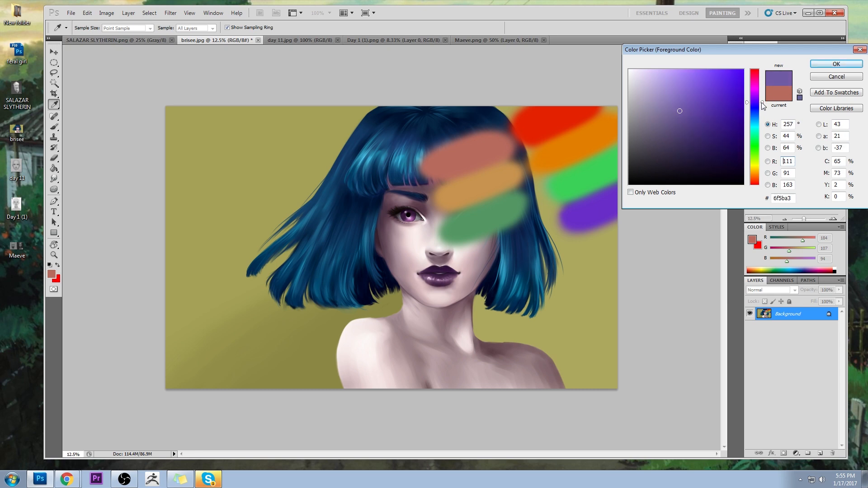
{"action": "left_click", "coordinate": [836, 64]}
{"action": "left_click_drag", "start_coordinate": [511, 214], "coordinate": [457, 264]}
- Resample the vivid purple stripe and try muted and brighter purples with slightly shifted hues in the colour picker
{"action": "key", "text": "i"}
{"action": "left_click", "coordinate": [754, 240]}
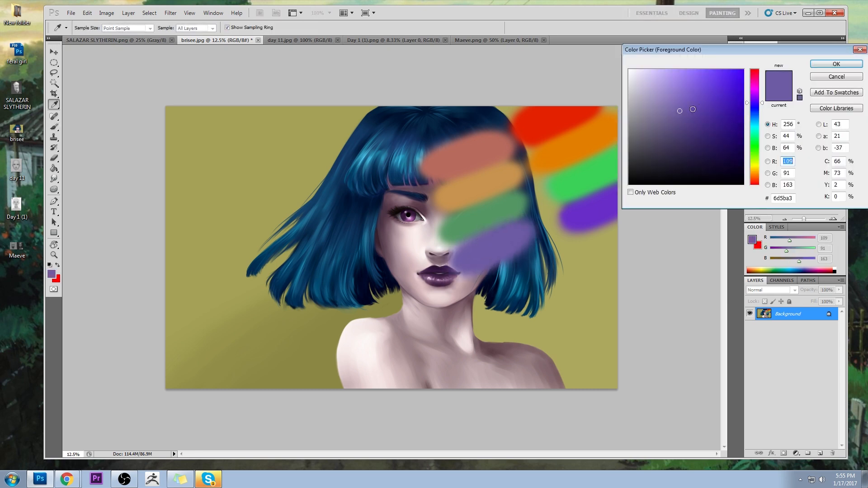
{"action": "left_click", "coordinate": [600, 203]}
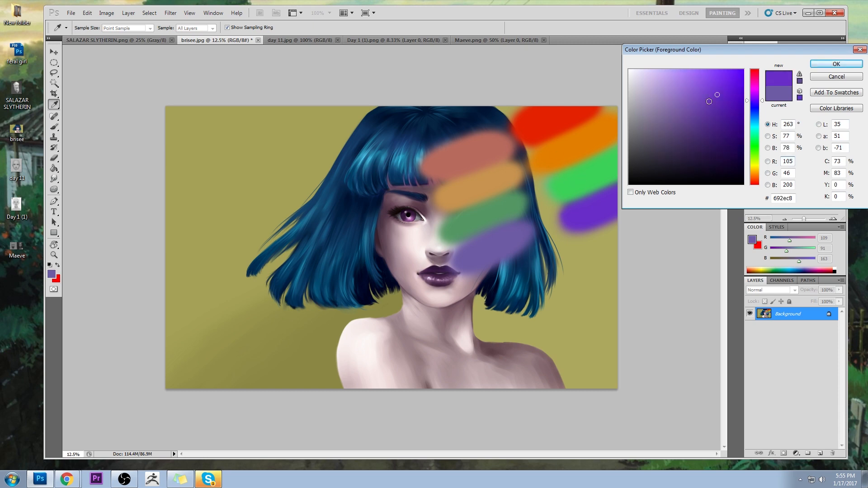
{"action": "left_click", "coordinate": [683, 112]}
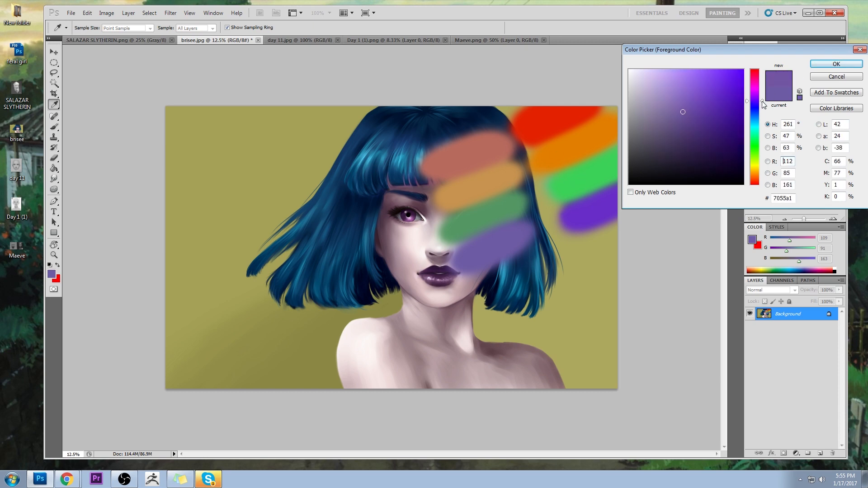
{"action": "left_click_drag", "start_coordinate": [763, 101], "coordinate": [763, 104]}
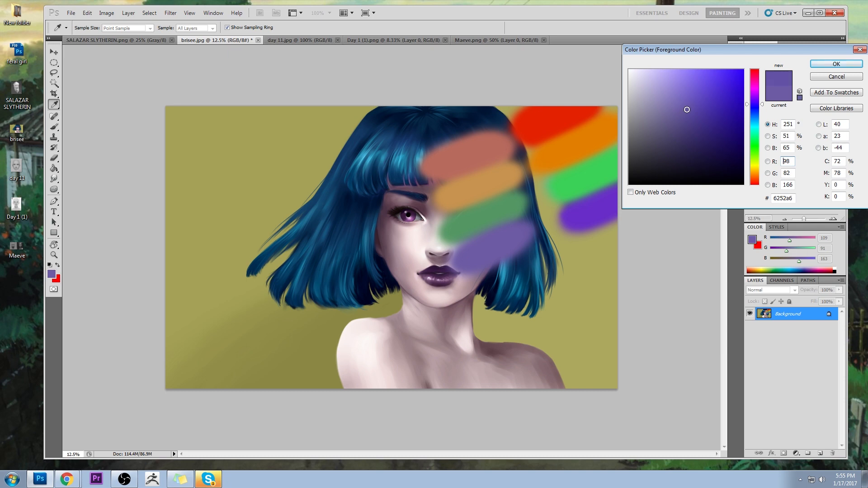
{"action": "left_click", "coordinate": [707, 89]}
{"action": "left_click_drag", "start_coordinate": [761, 105], "coordinate": [763, 102]}
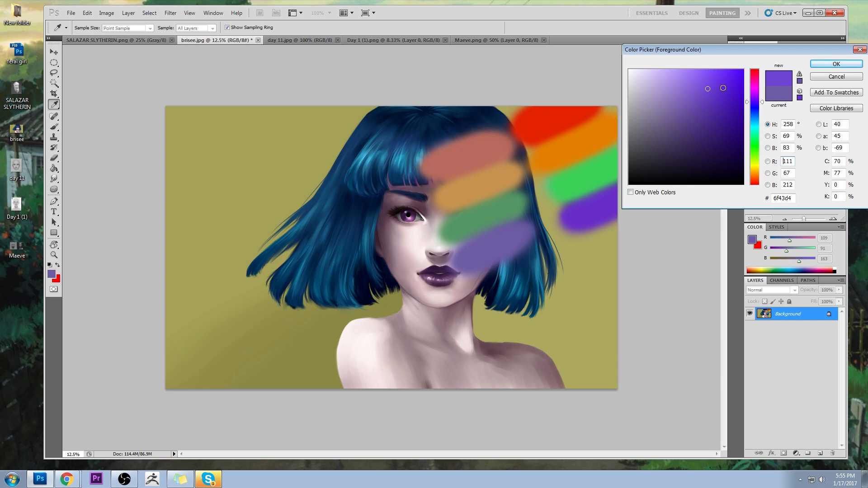
- Move the colour picker out of the way and try the purple as a greyish violet and as a vivid violet
{"action": "left_click_drag", "start_coordinate": [763, 48], "coordinate": [758, 10]}
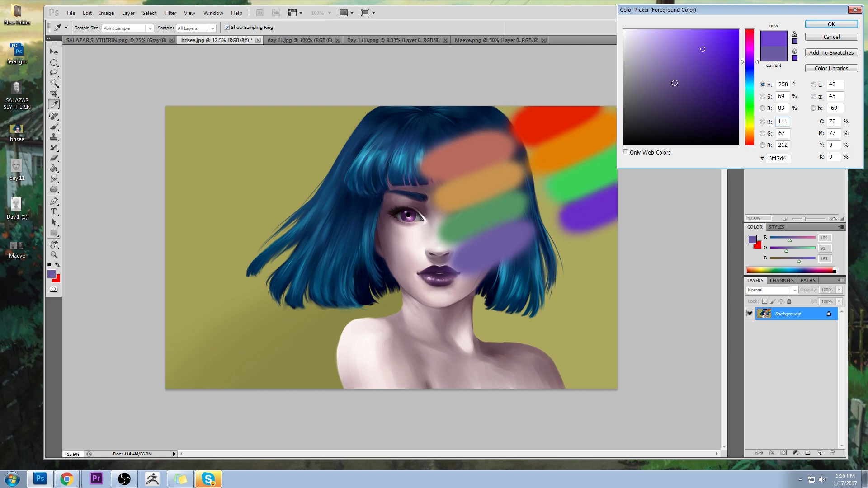
{"action": "left_click_drag", "start_coordinate": [714, 49], "coordinate": [645, 93]}
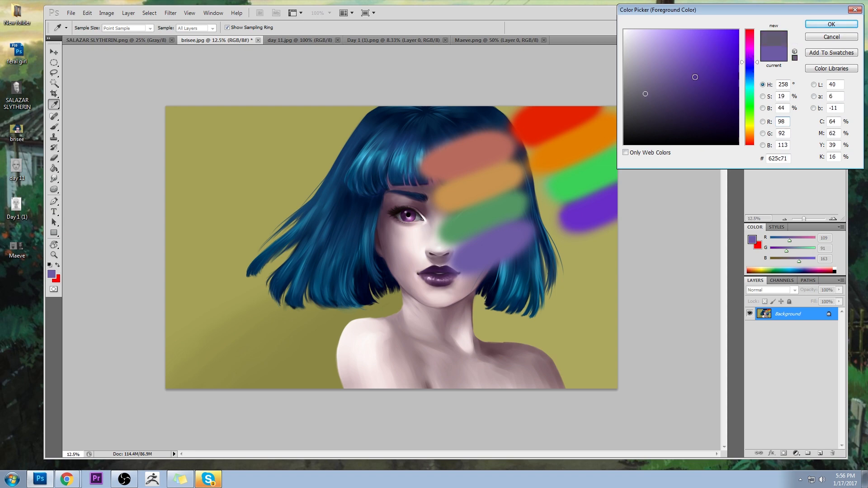
{"action": "left_click_drag", "start_coordinate": [661, 83], "coordinate": [710, 44]}
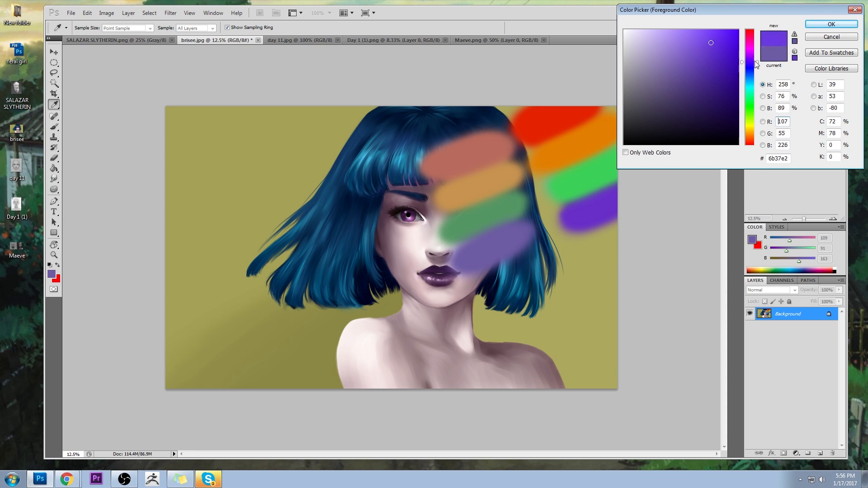
- Try shifting the violet's hue through teal, blue and cyan to a softer teal, and close the colour picker without applying it
{"action": "left_click_drag", "start_coordinate": [752, 62], "coordinate": [758, 93]}
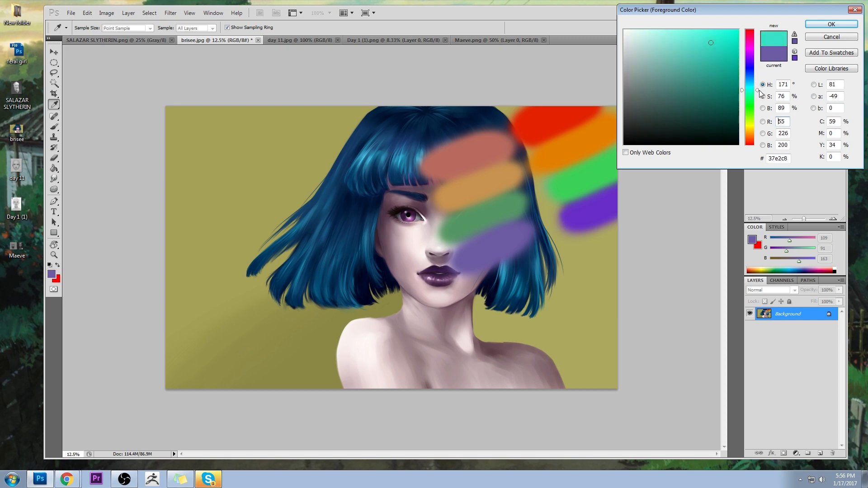
{"action": "left_click_drag", "start_coordinate": [760, 93], "coordinate": [761, 92]}
{"action": "left_click_drag", "start_coordinate": [760, 91], "coordinate": [758, 82]}
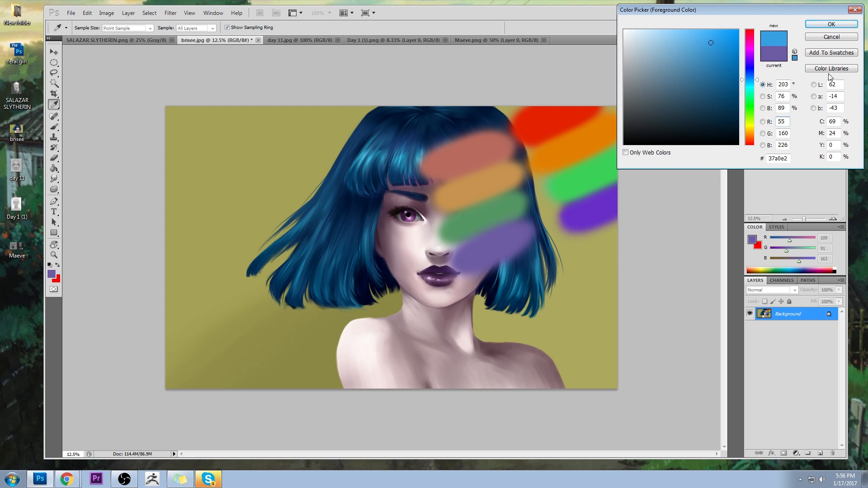
{"action": "left_click", "coordinate": [758, 80]}
{"action": "left_click_drag", "start_coordinate": [758, 81], "coordinate": [758, 82]}
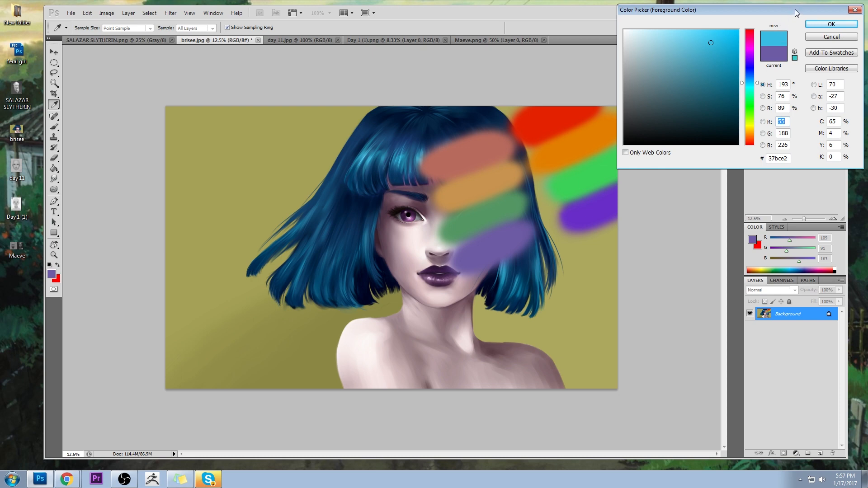
{"action": "left_click_drag", "start_coordinate": [796, 12], "coordinate": [796, 12]}
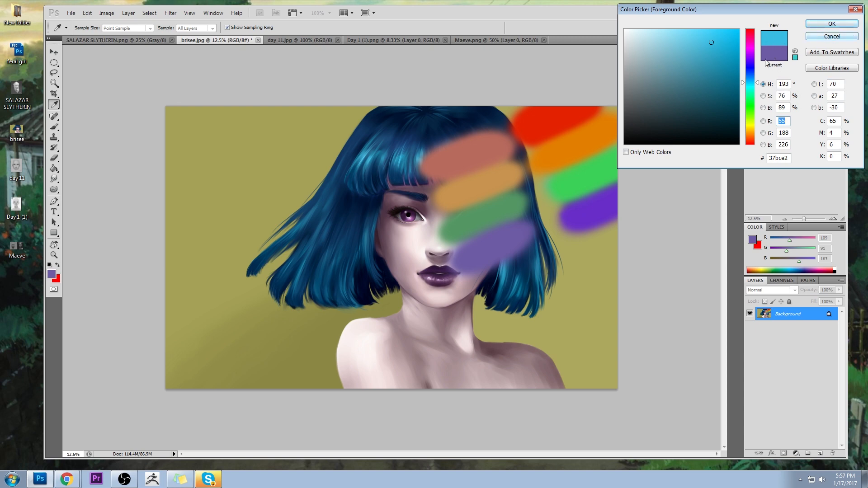
{"action": "left_click_drag", "start_coordinate": [758, 82], "coordinate": [758, 89]}
{"action": "left_click_drag", "start_coordinate": [712, 41], "coordinate": [697, 44]}
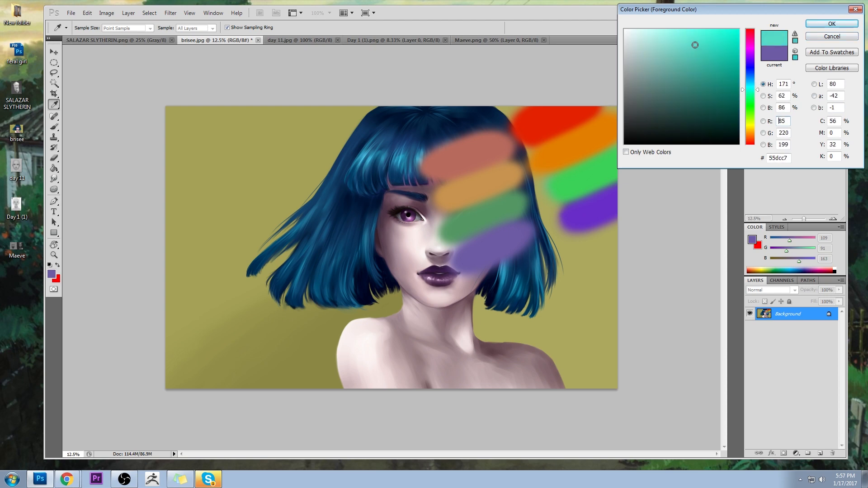
{"action": "left_click", "coordinate": [856, 10]}
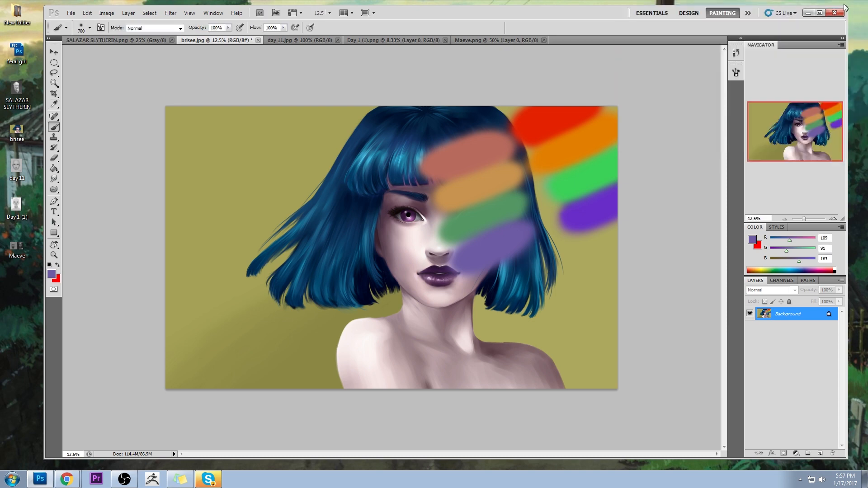
- Undo the muted colour swatches and revert the portrait to its original state without any painted stripes
{"action": "key", "text": "ctrl+z"}
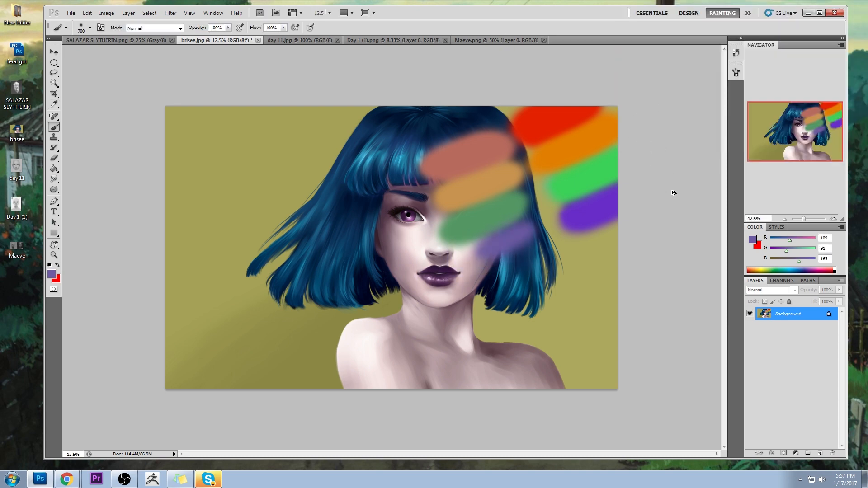
{"action": "key", "text": "ctrl+alt+z"}
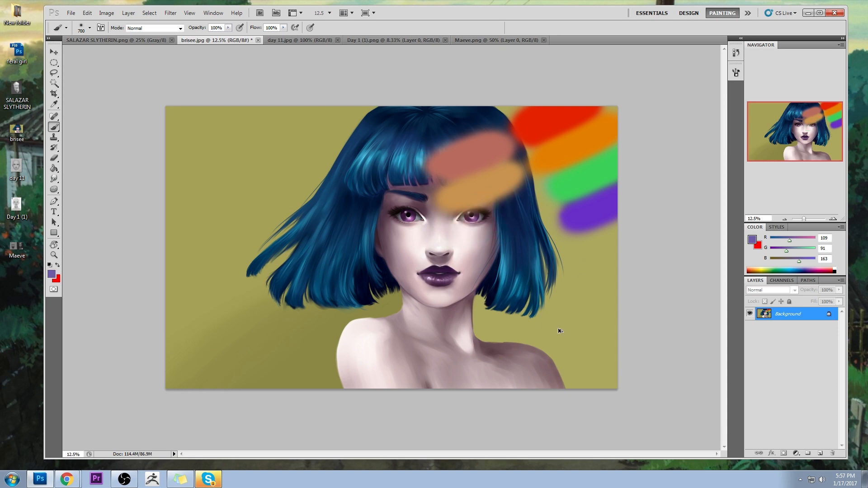
{"action": "key", "text": "ctrl+alt+z"}
{"action": "key", "text": "ctrl+alt+z"}
{"action": "key", "text": "ctrl+alt+z"}
{"action": "key", "text": "ctrl+alt+z"}
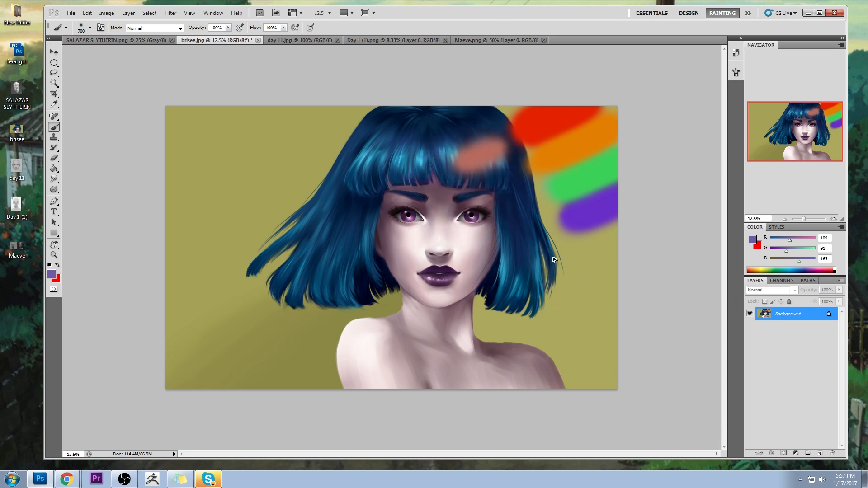
{"action": "left_click", "coordinate": [736, 53]}
{"action": "mouse_move", "coordinate": [734, 228]}
{"action": "left_mouse_down"}
{"action": "mouse_move", "coordinate": [739, 179]}
{"action": "mouse_move", "coordinate": [724, 68]}
{"action": "left_mouse_up"}
{"action": "left_click", "coordinate": [705, 60]}
{"action": "left_click", "coordinate": [711, 50]}
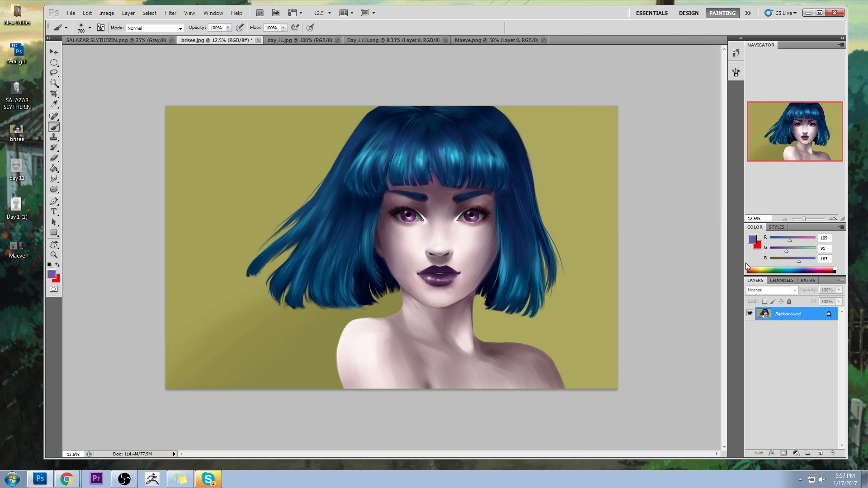
- Sample the olive background, shift its hue to green RGB 98, 172, 94, and fill the background on both sides of the woman
{"action": "left_click", "coordinate": [751, 239]}
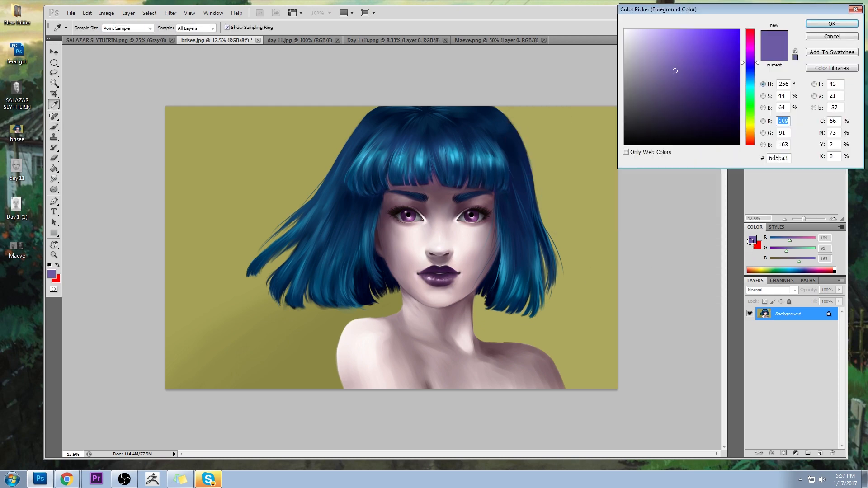
{"action": "left_click", "coordinate": [572, 136]}
{"action": "left_click_drag", "start_coordinate": [758, 127], "coordinate": [758, 107]}
{"action": "left_click", "coordinate": [832, 23]}
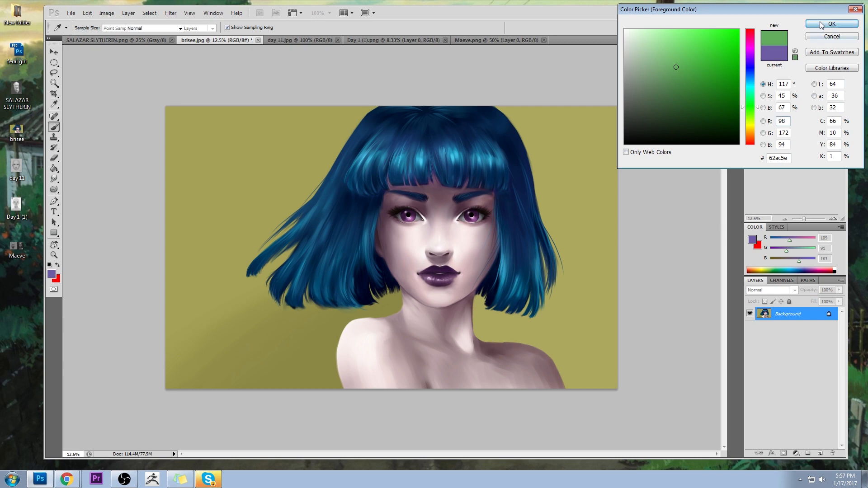
{"action": "key", "text": "b"}
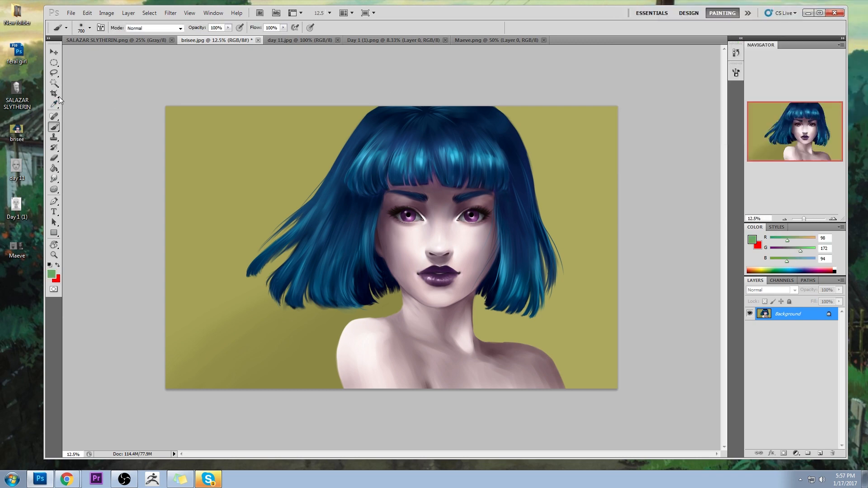
{"action": "left_click", "coordinate": [54, 168]}
{"action": "left_click", "coordinate": [228, 176]}
{"action": "left_click", "coordinate": [593, 199]}
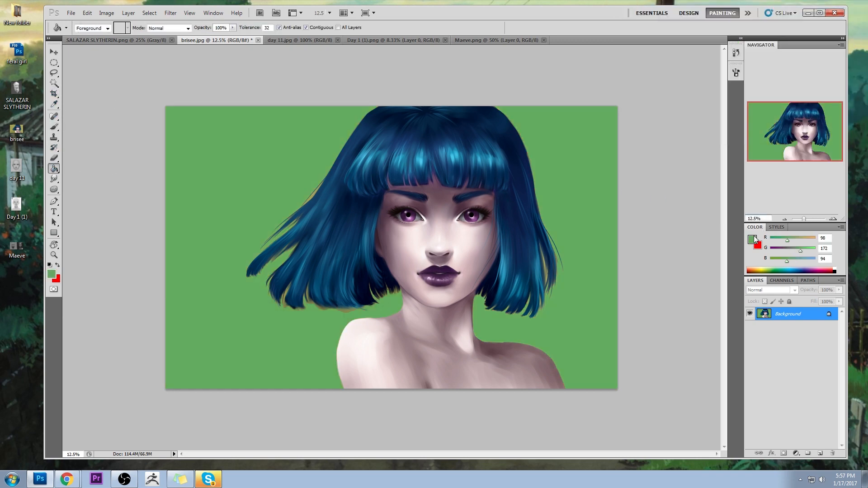
- Sample the dark blue hair in the colour picker and try shifting its hue to a brighter violet-blue
{"action": "left_click", "coordinate": [752, 240]}
{"action": "left_click", "coordinate": [517, 152]}
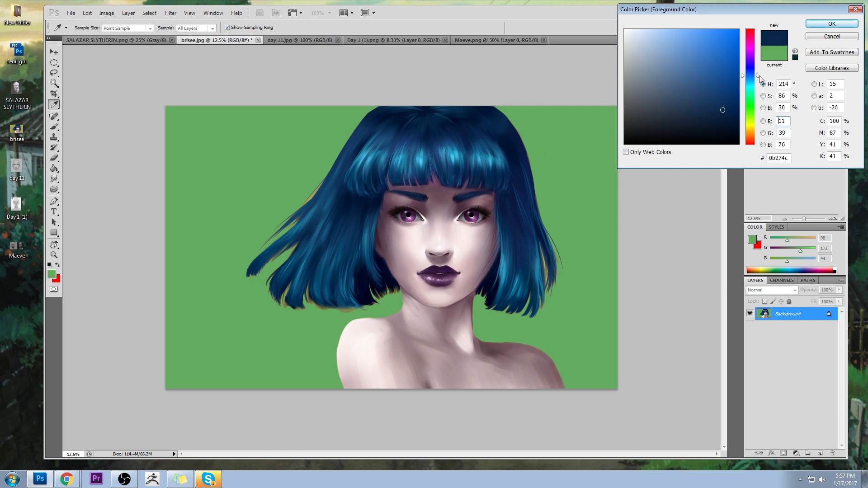
{"action": "left_click_drag", "start_coordinate": [760, 79], "coordinate": [759, 68]}
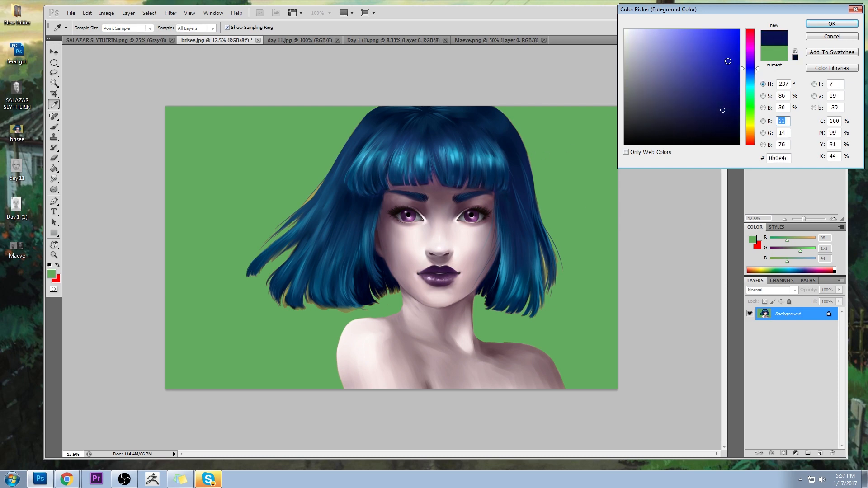
{"action": "left_click", "coordinate": [692, 38]}
{"action": "left_click_drag", "start_coordinate": [692, 38], "coordinate": [708, 42]}
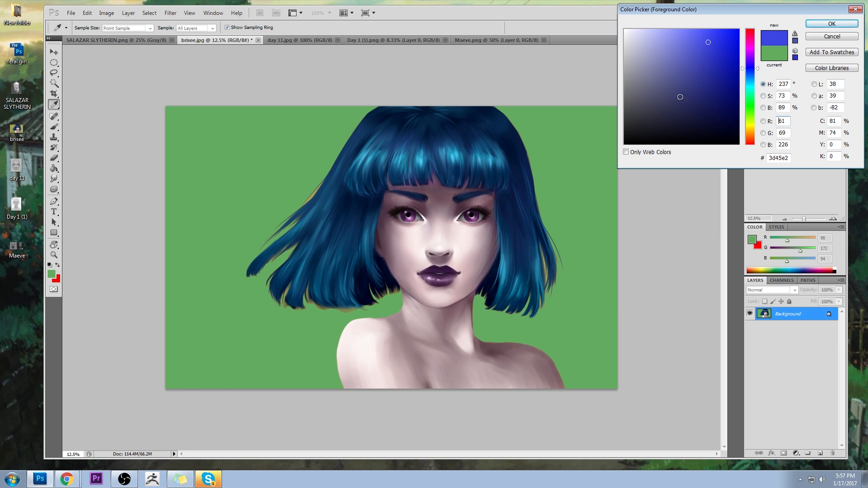
- Compare the hues of the hair's dark shadows and bright highlights by sampling them in the colour picker
{"action": "left_click", "coordinate": [514, 145]}
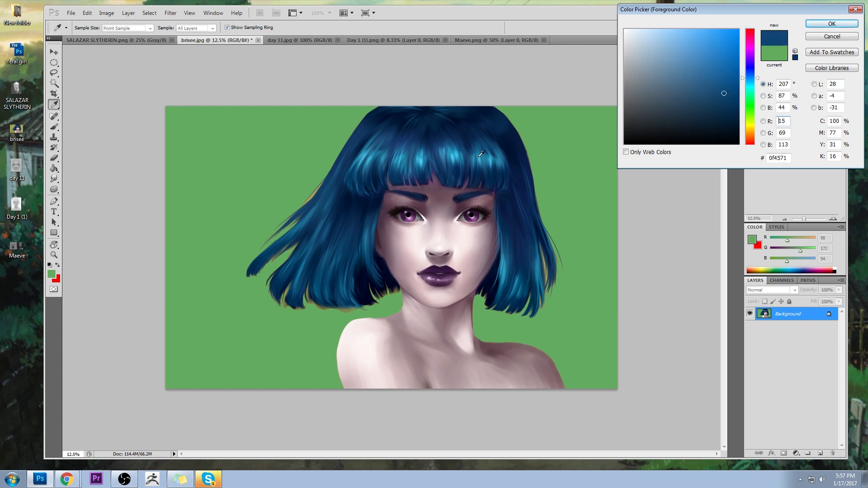
{"action": "left_click", "coordinate": [482, 155]}
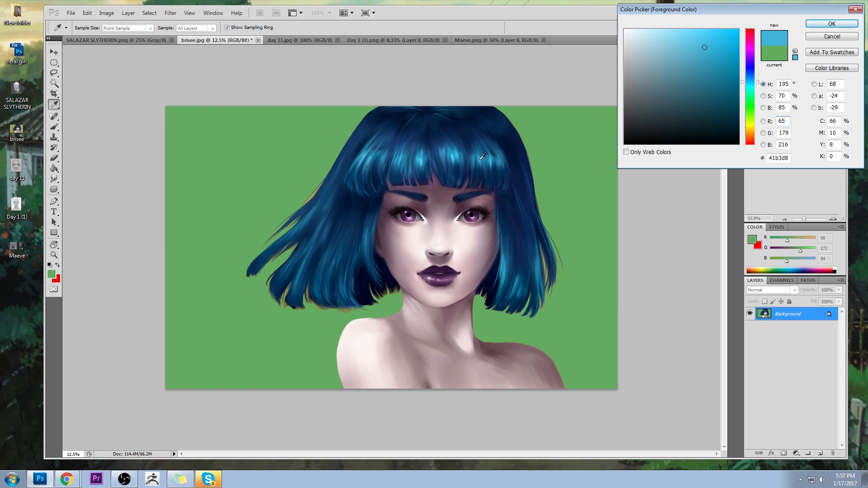
{"action": "left_click", "coordinate": [481, 156]}
{"action": "left_click", "coordinate": [482, 142]}
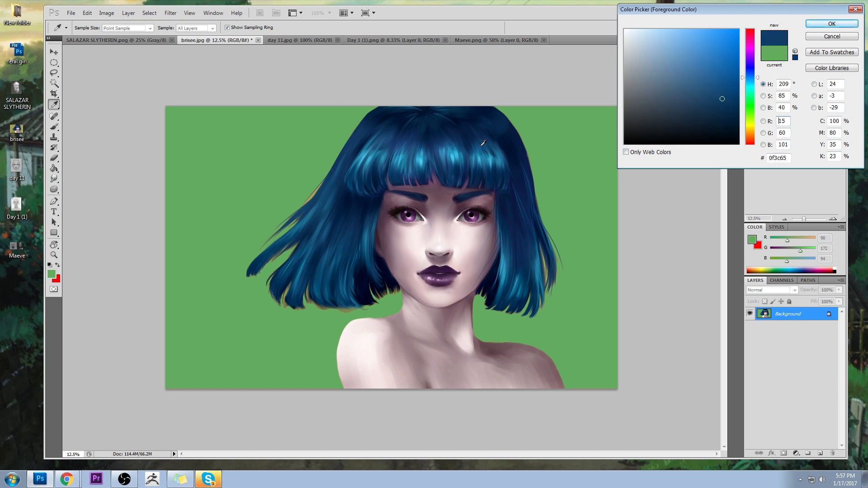
{"action": "left_click", "coordinate": [504, 132]}
{"action": "left_click", "coordinate": [494, 156]}
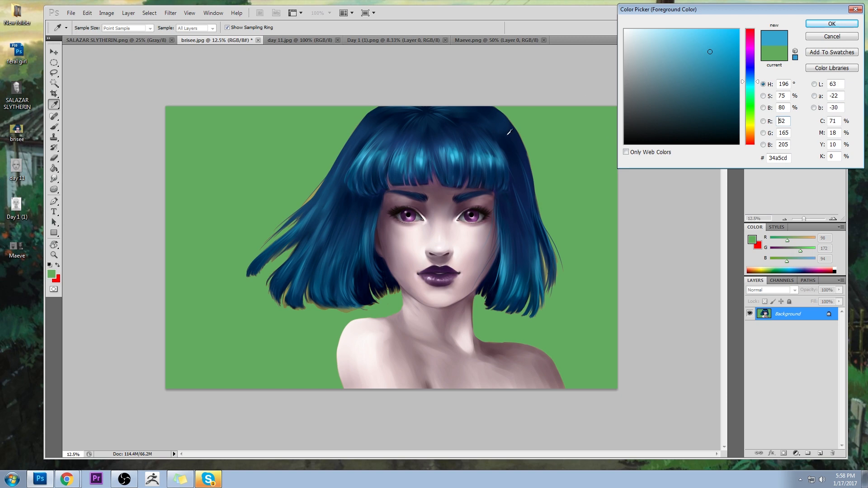
{"action": "left_click", "coordinate": [453, 156]}
{"action": "left_click", "coordinate": [490, 153]}
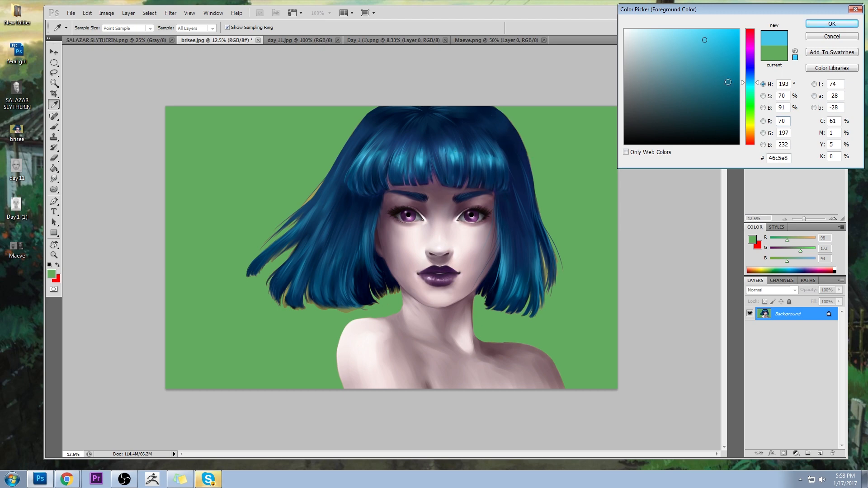
{"action": "left_click", "coordinate": [454, 153]}
- Resample the green background, shift its hue to teal green RGB 95, 172, 135, and fill the background with it
{"action": "left_click", "coordinate": [571, 138]}
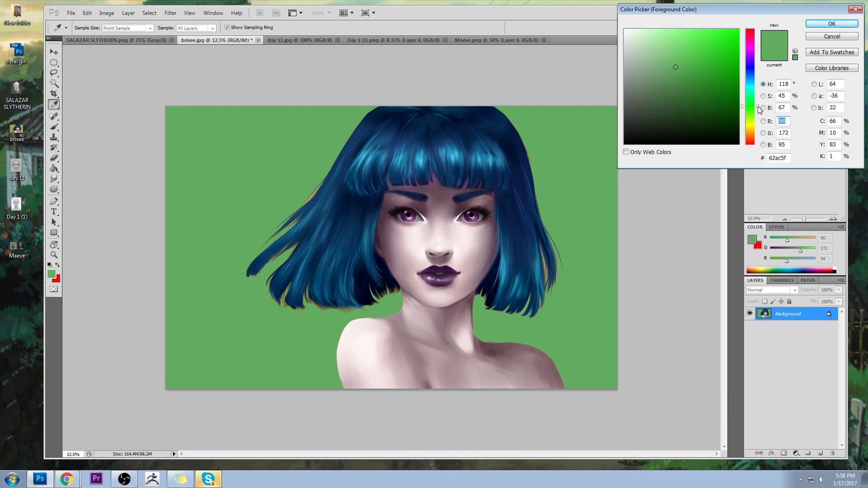
{"action": "left_click_drag", "start_coordinate": [758, 104], "coordinate": [760, 98]}
{"action": "left_click", "coordinate": [832, 24]}
{"action": "key", "text": "g"}
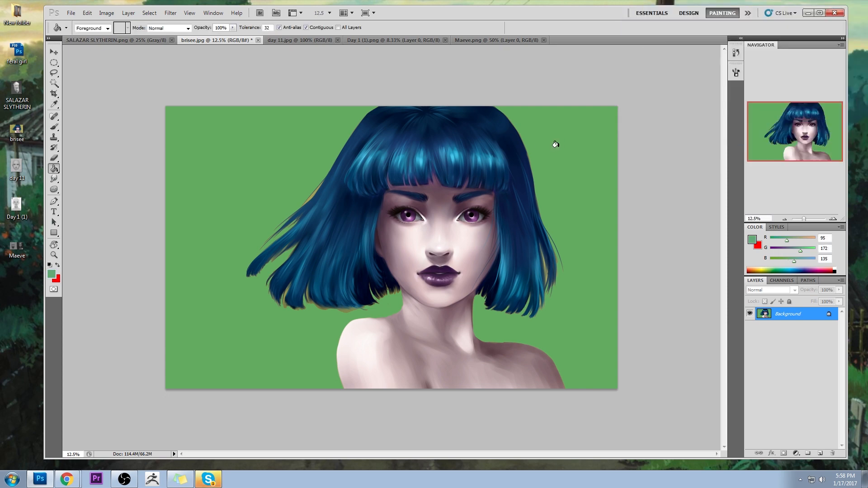
{"action": "left_click", "coordinate": [258, 197]}
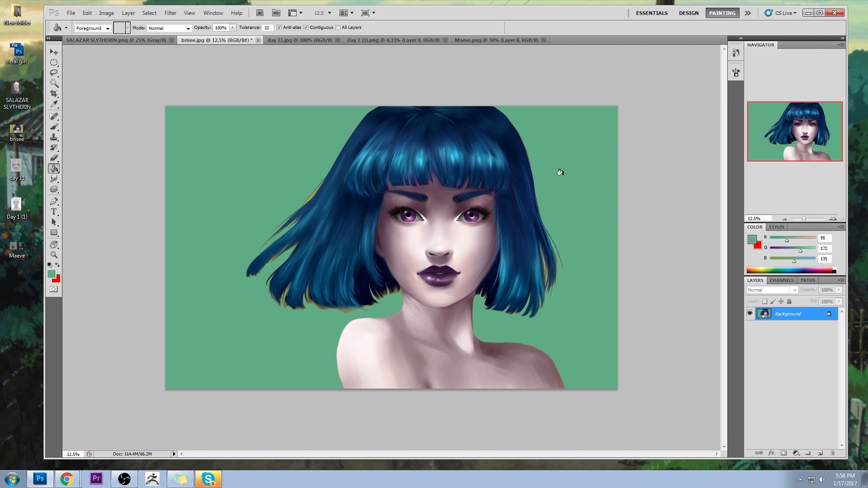
- Add a new layer filled with the hair's dark navy RGB 0, 19, 51, set its blend mode to Color, and hide it
{"action": "left_click", "coordinate": [820, 453]}
{"action": "left_click", "coordinate": [502, 138], "text": "alt"}
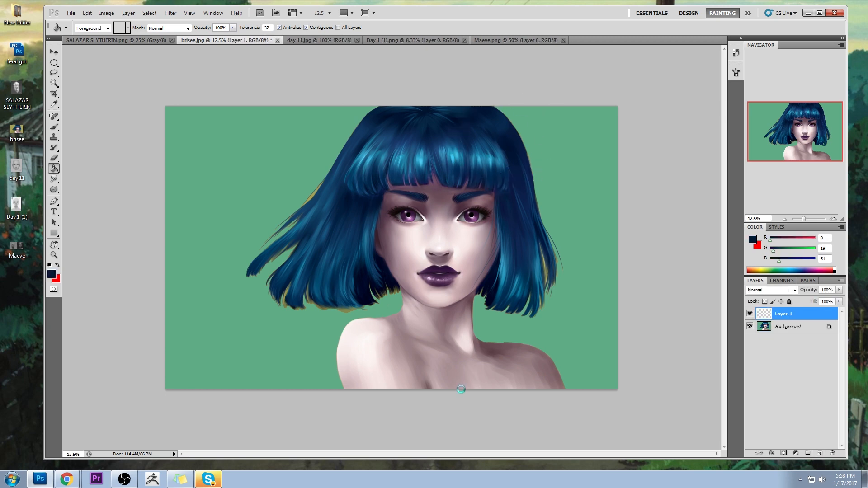
{"action": "left_click", "coordinate": [462, 385]}
{"action": "left_click", "coordinate": [754, 291]}
{"action": "left_click", "coordinate": [757, 275]}
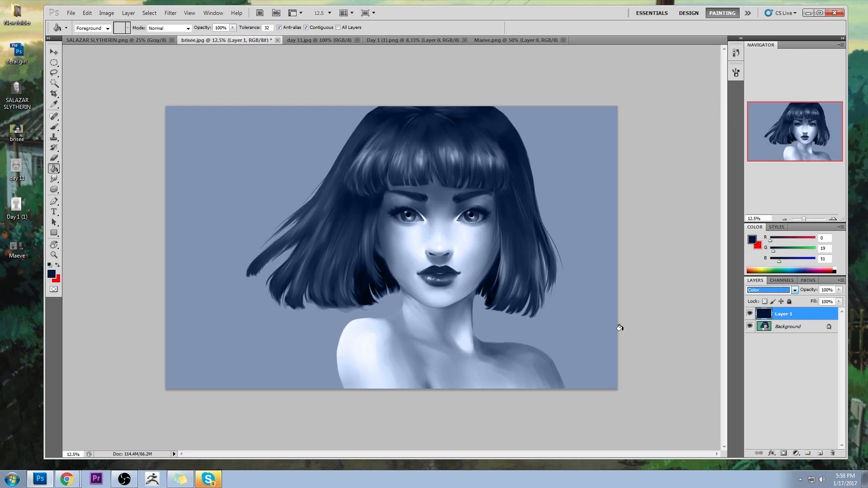
{"action": "left_click", "coordinate": [749, 314]}
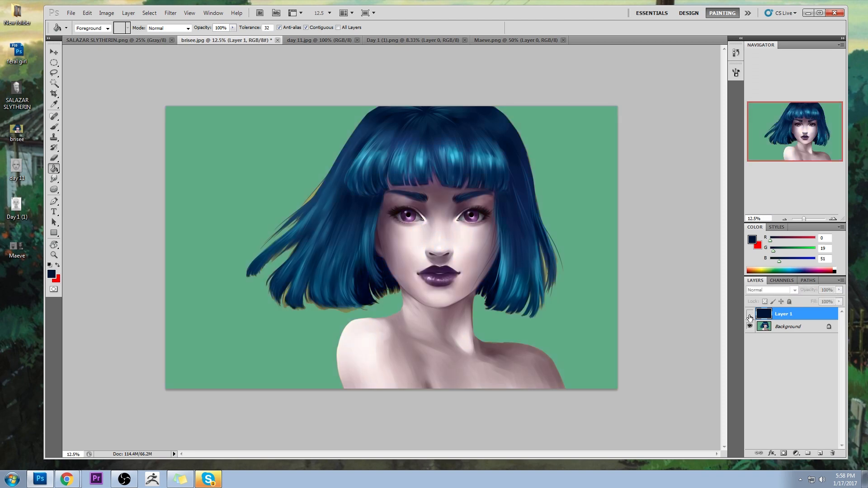
- Compare the original portrait with the teal-green version by going back to the opening history state and returning to the latest edit
{"action": "left_click", "coordinate": [736, 53]}
{"action": "left_click", "coordinate": [678, 62]}
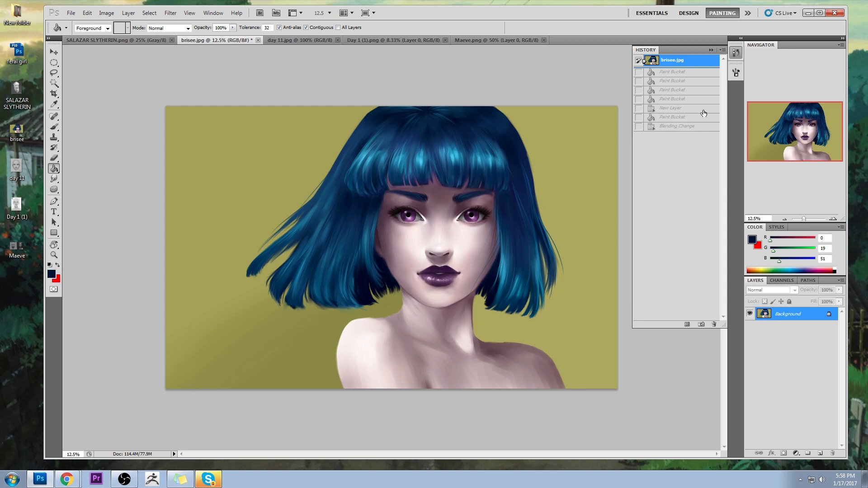
{"action": "left_click", "coordinate": [694, 127]}
{"action": "left_click", "coordinate": [711, 50]}
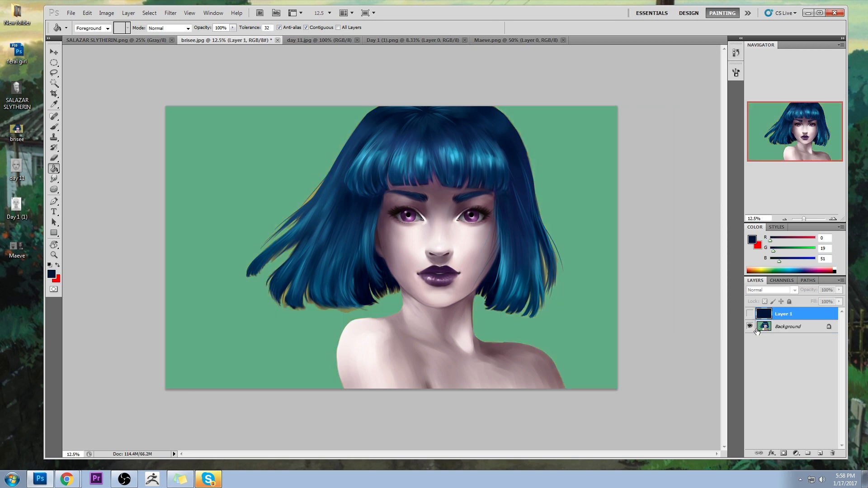
- Copy the whole teal-green Background layer, revert the document to its original state, and paste the copy as a new layer
{"action": "left_click", "coordinate": [787, 331]}
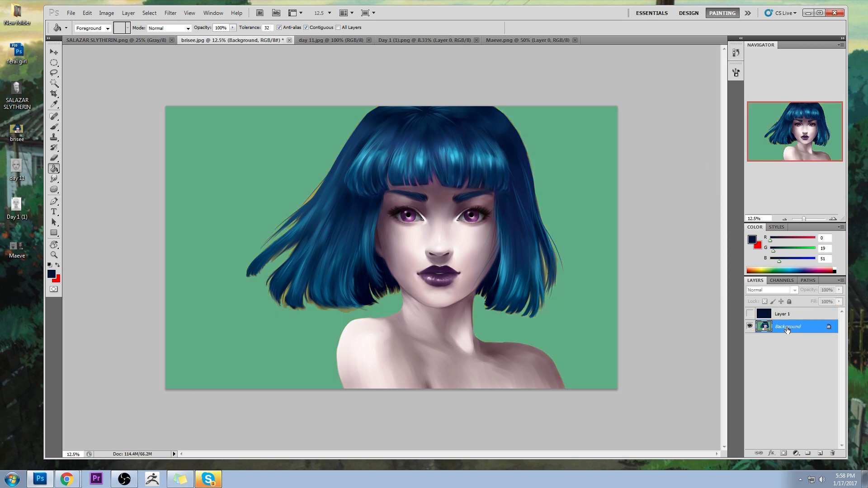
{"action": "key", "text": "ctrl+a"}
{"action": "left_click", "coordinate": [736, 52]}
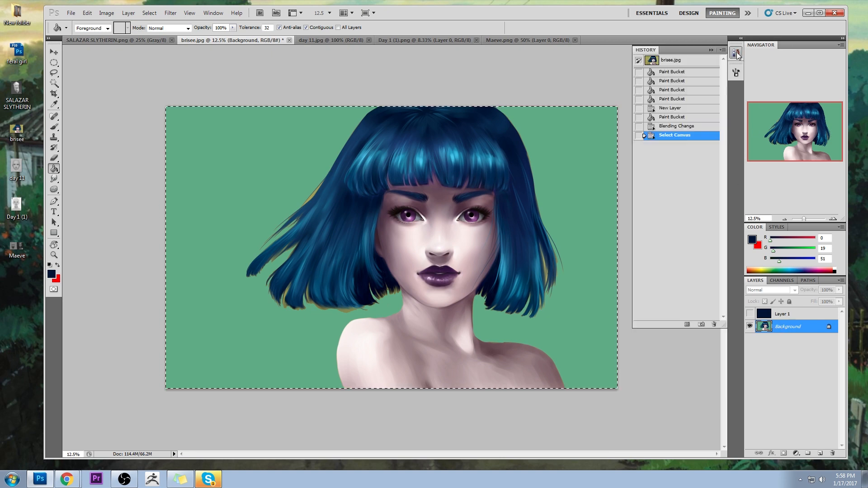
{"action": "left_click", "coordinate": [688, 61]}
{"action": "key", "text": "ctrl+v"}
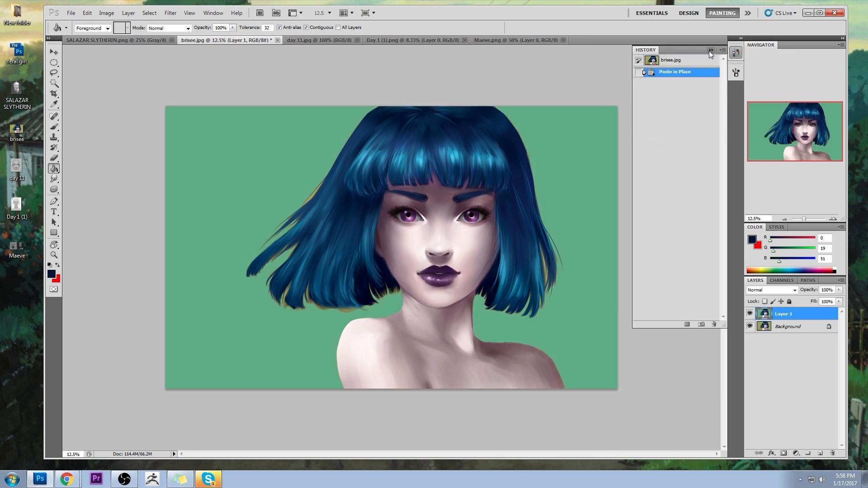
{"action": "left_click", "coordinate": [711, 50]}
- Hide the pasted teal-green layer and duplicate the original Background layer as Background copy
{"action": "left_click", "coordinate": [750, 314]}
{"action": "left_click", "coordinate": [791, 332]}
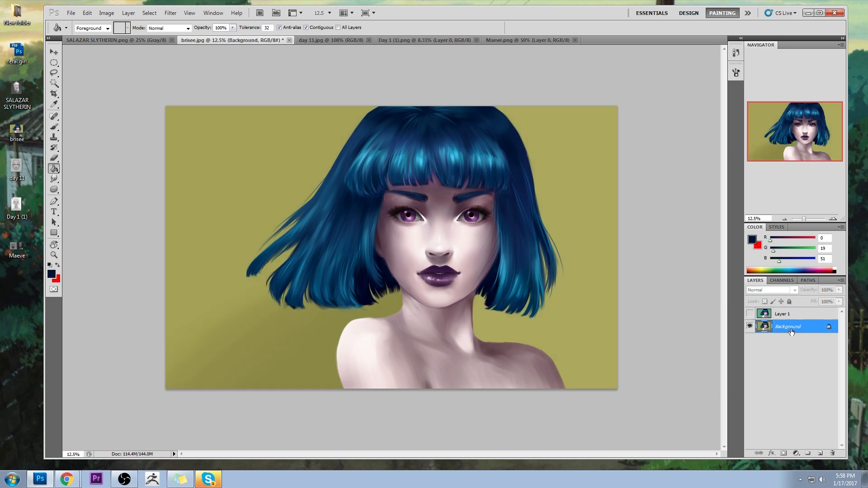
{"action": "right_click", "coordinate": [804, 332]}
{"action": "left_click", "coordinate": [769, 349]}
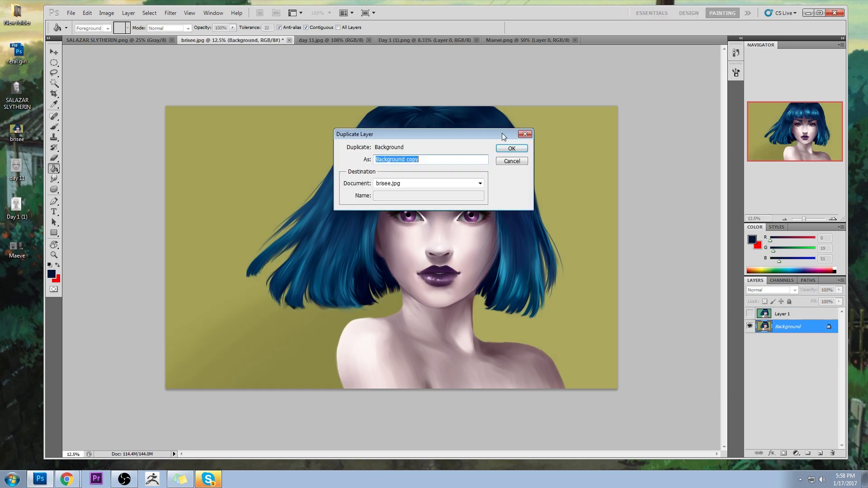
{"action": "left_click", "coordinate": [511, 145]}
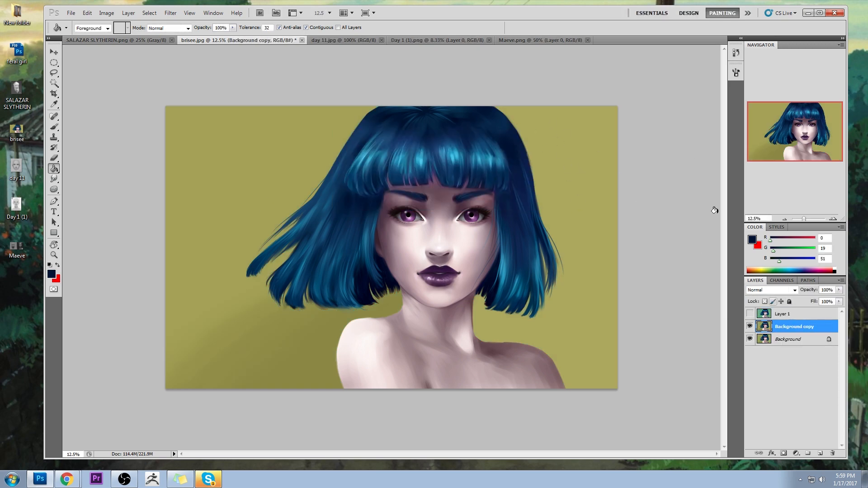
- Recolour the olive background areas on the Background copy layer with a brighter yellow, RGB 217, 211, 93
{"action": "left_click", "coordinate": [751, 239]}
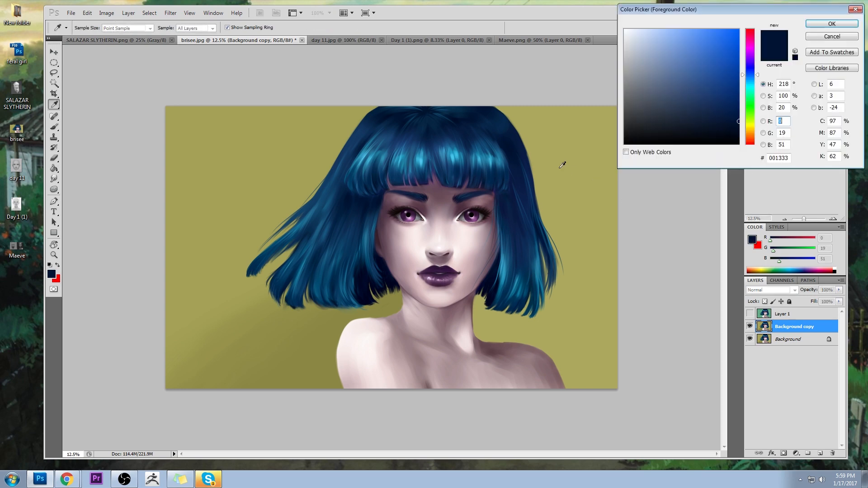
{"action": "left_click", "coordinate": [560, 155]}
{"action": "left_click", "coordinate": [757, 126]}
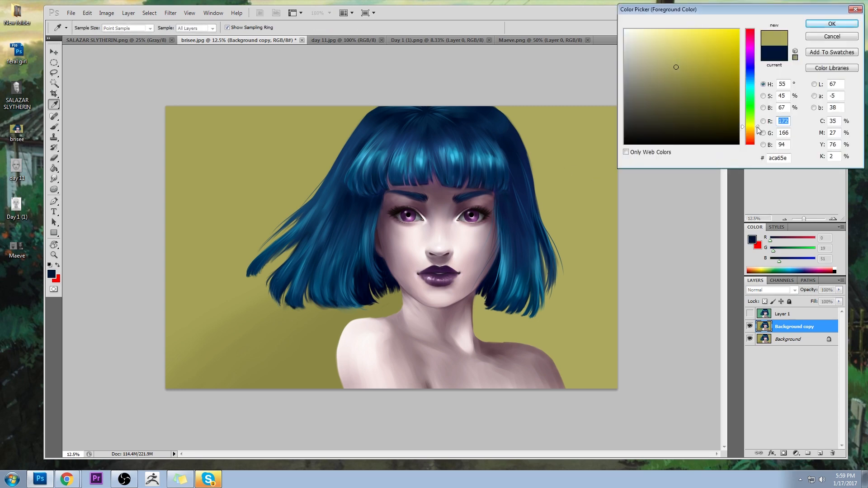
{"action": "left_click_drag", "start_coordinate": [676, 66], "coordinate": [689, 47]}
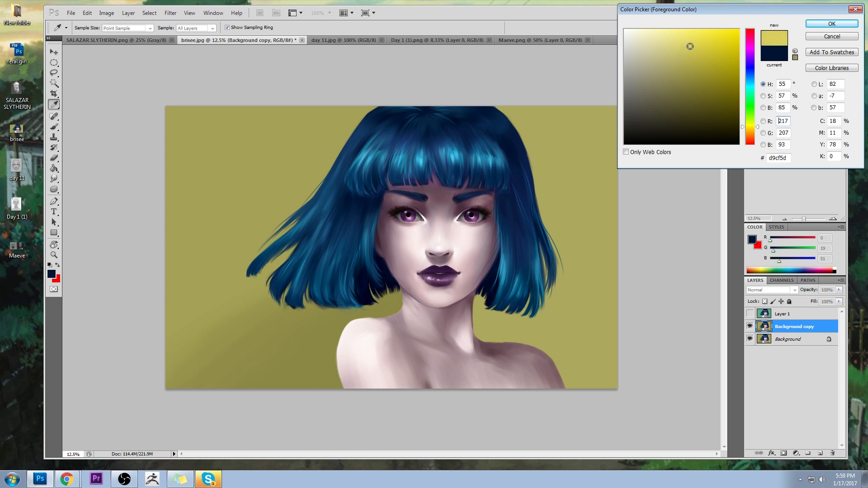
{"action": "left_click", "coordinate": [580, 126]}
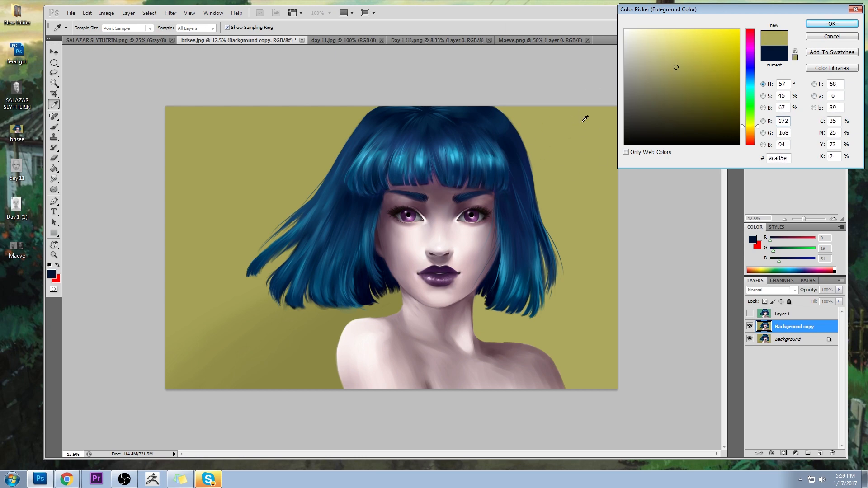
{"action": "left_click_drag", "start_coordinate": [677, 66], "coordinate": [690, 46]}
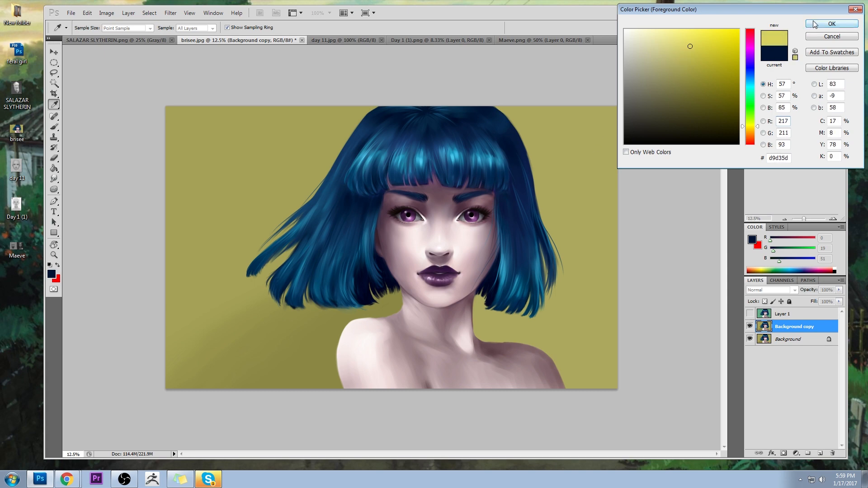
{"action": "left_click", "coordinate": [832, 24]}
{"action": "key", "text": "g"}
{"action": "left_click", "coordinate": [570, 156]}
{"action": "left_click", "coordinate": [250, 207]}
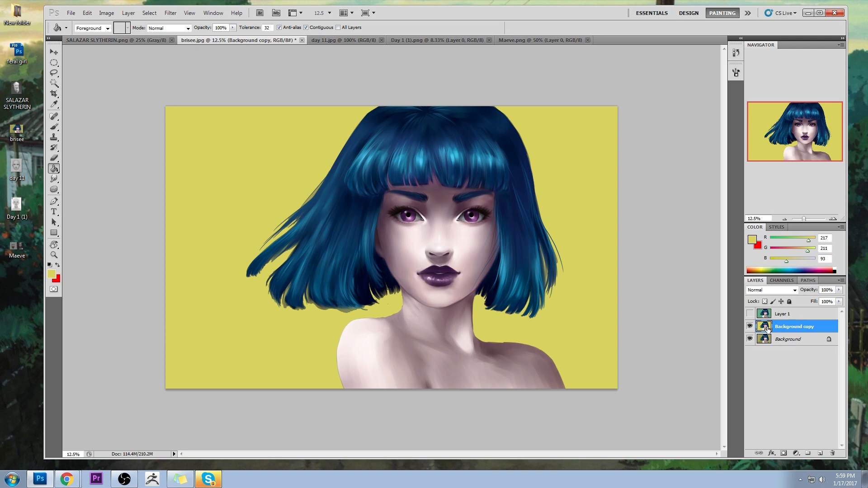
- Compare the yellow version with the teal-green layer, and hide both layers so only the original portrait shows
{"action": "left_click", "coordinate": [749, 314]}
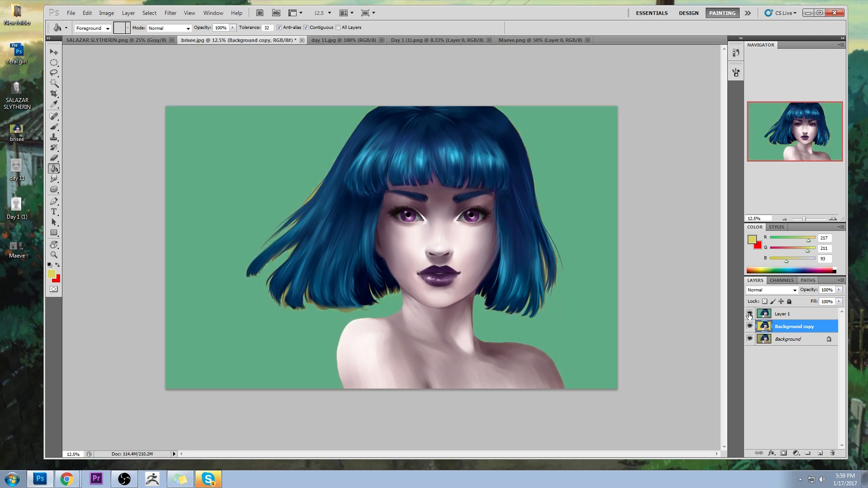
{"action": "left_click", "coordinate": [750, 314]}
{"action": "left_click", "coordinate": [751, 326]}
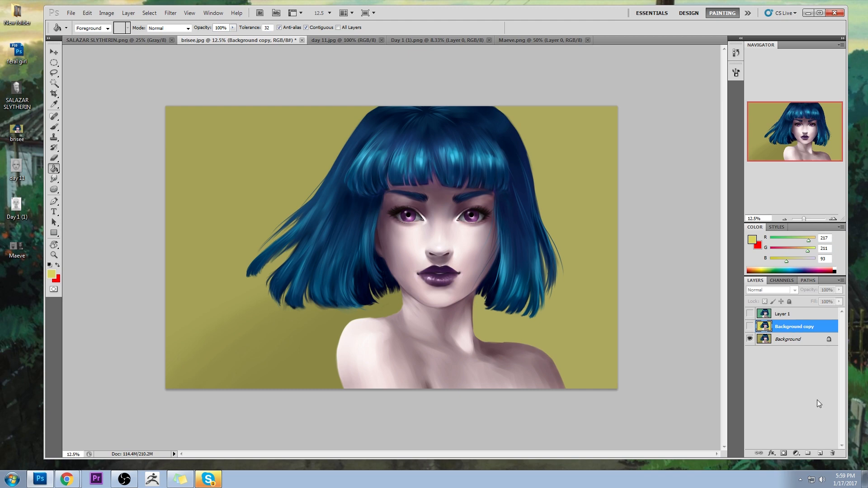
- Add a new layer above Layer 1 and fill it with neutral grey RGB 157, 157, 157
{"action": "left_click", "coordinate": [806, 316]}
{"action": "left_click", "coordinate": [820, 453]}
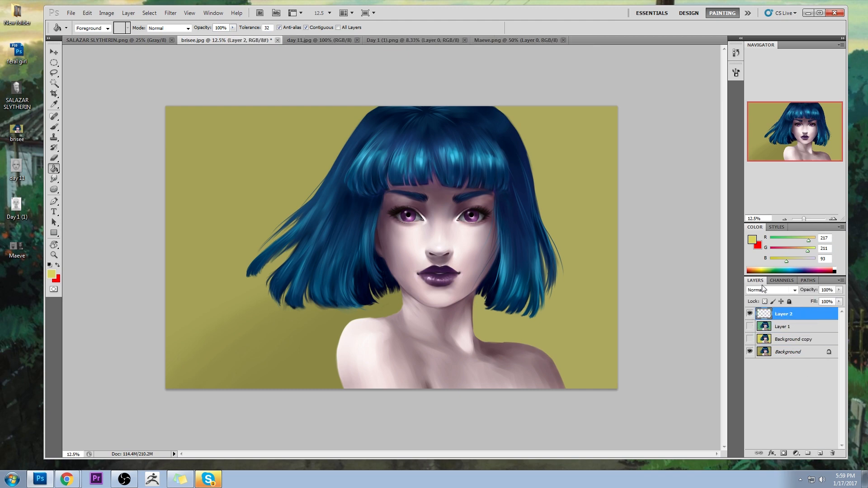
{"action": "left_click", "coordinate": [751, 239]}
{"action": "left_click", "coordinate": [582, 75]}
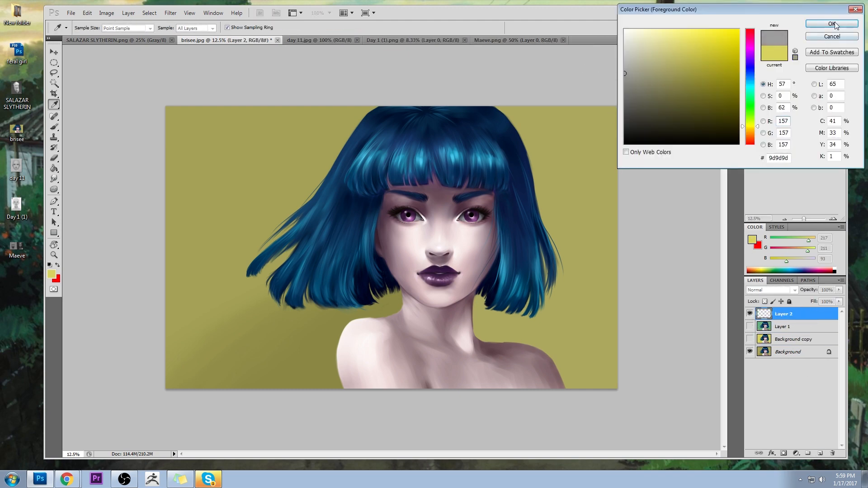
{"action": "left_click", "coordinate": [837, 27]}
{"action": "key", "text": "alt+BackSpace"}
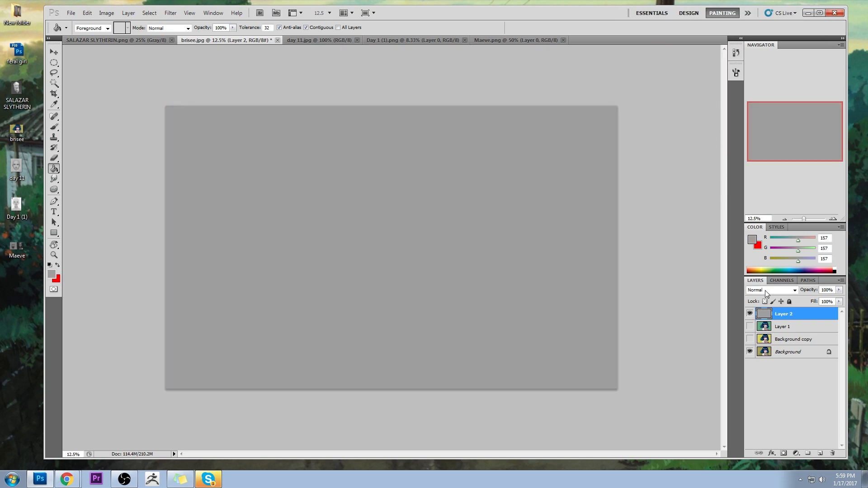
- Set the grey layer's blend mode to Color so the portrait is viewed in greyscale
{"action": "left_click", "coordinate": [759, 290]}
{"action": "left_click", "coordinate": [763, 291]}
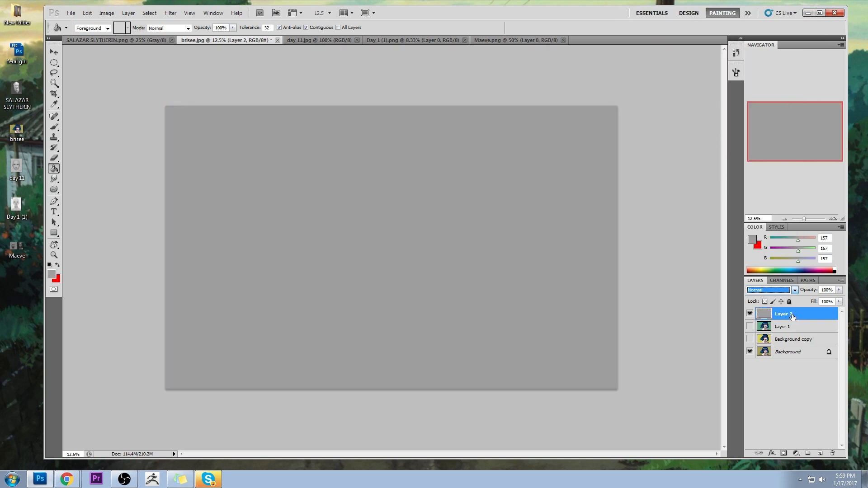
{"action": "left_click", "coordinate": [763, 291]}
{"action": "left_click", "coordinate": [759, 274]}
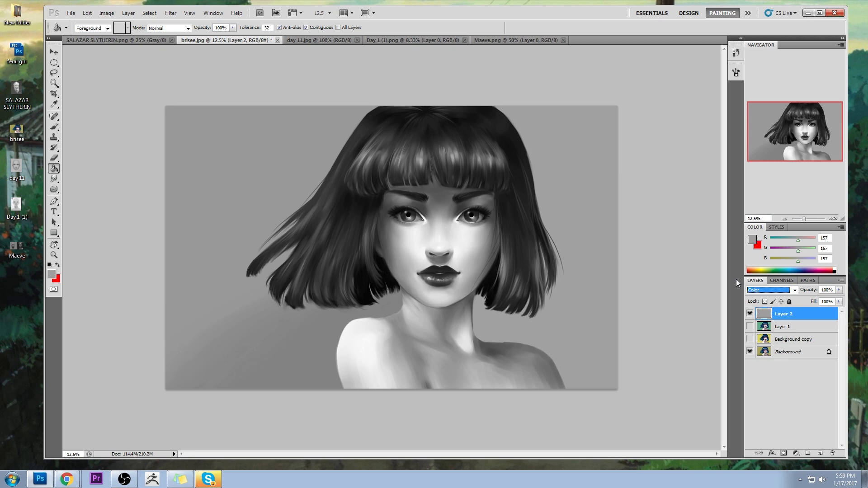
- Try yellow, light grey, dark blue, green and dark red shades as the foreground colour, and discard the choice
{"action": "left_click", "coordinate": [752, 239]}
{"action": "left_click_drag", "start_coordinate": [708, 32], "coordinate": [712, 56]}
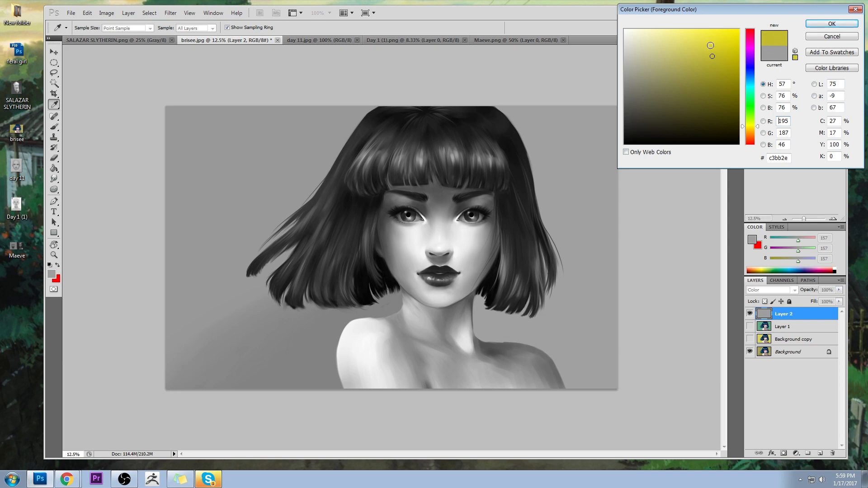
{"action": "left_click", "coordinate": [719, 36]}
{"action": "mouse_move", "coordinate": [720, 36]}
{"action": "left_mouse_down"}
{"action": "mouse_move", "coordinate": [622, 34]}
{"action": "mouse_move", "coordinate": [635, 39]}
{"action": "mouse_move", "coordinate": [617, 40]}
{"action": "mouse_move", "coordinate": [627, 37]}
{"action": "mouse_move", "coordinate": [625, 44]}
{"action": "left_mouse_up"}
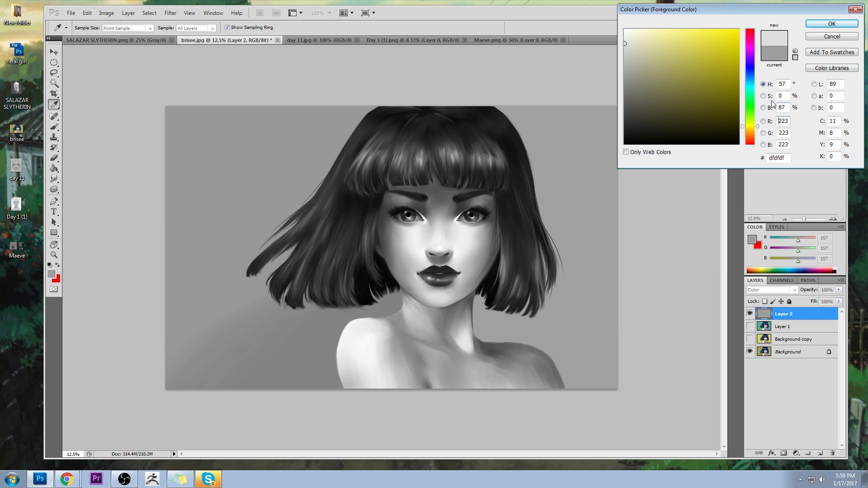
{"action": "left_click", "coordinate": [750, 67]}
{"action": "mouse_move", "coordinate": [710, 122]}
{"action": "left_mouse_down"}
{"action": "mouse_move", "coordinate": [716, 115]}
{"action": "mouse_move", "coordinate": [642, 114]}
{"action": "left_mouse_up"}
{"action": "left_click", "coordinate": [716, 120]}
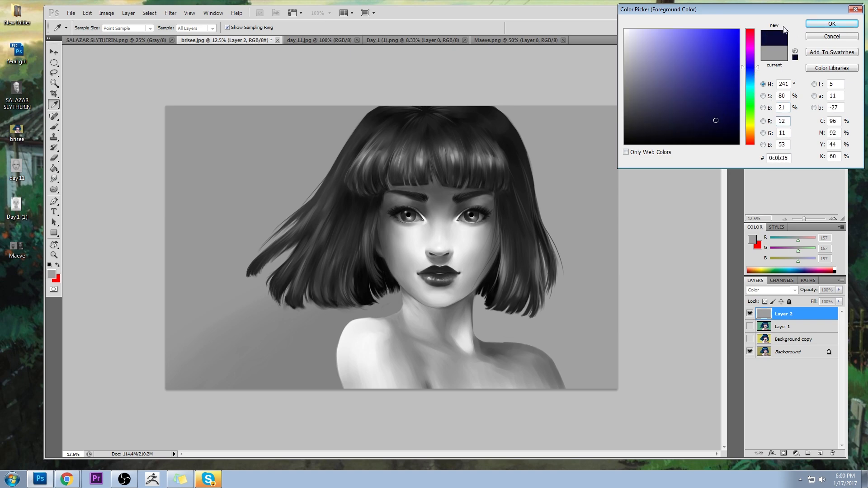
{"action": "left_click", "coordinate": [725, 111]}
{"action": "mouse_move", "coordinate": [758, 68]}
{"action": "left_mouse_down"}
{"action": "mouse_move", "coordinate": [761, 33]}
{"action": "mouse_move", "coordinate": [764, 96]}
{"action": "left_mouse_up"}
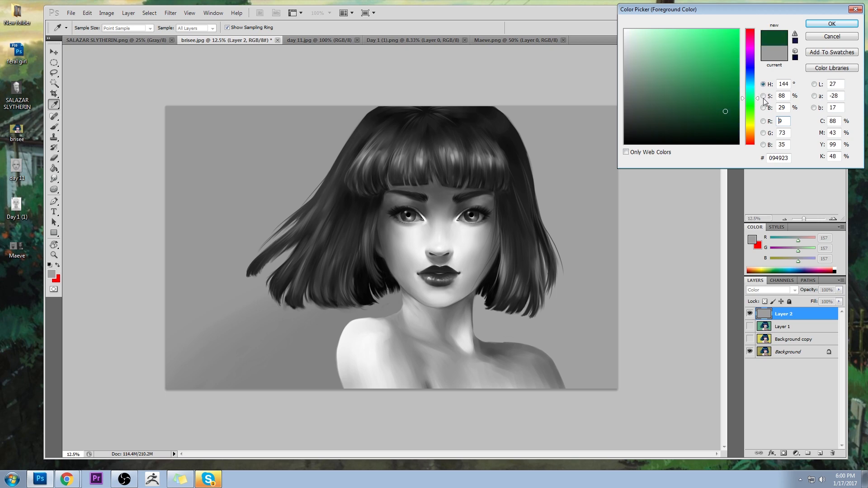
{"action": "left_click_drag", "start_coordinate": [763, 111], "coordinate": [763, 150]}
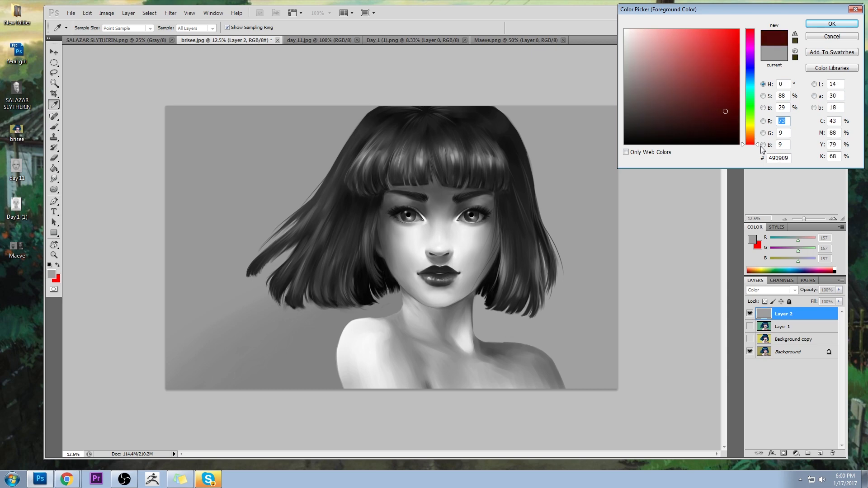
{"action": "left_click", "coordinate": [835, 37]}
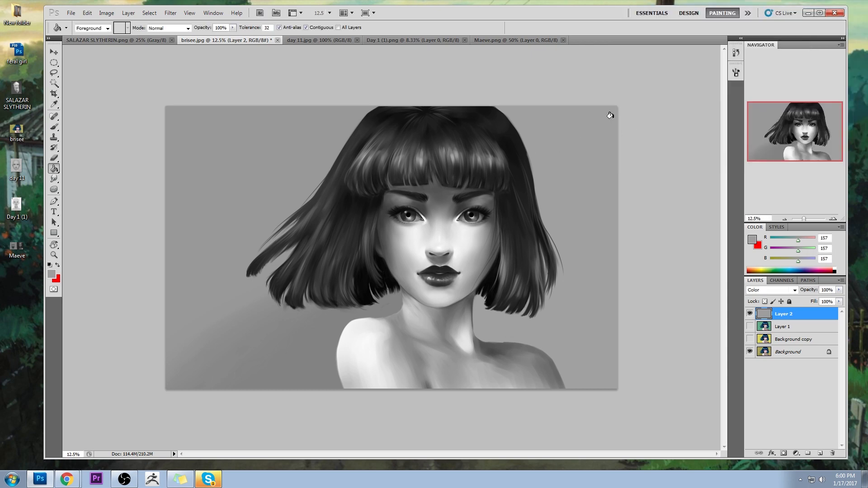
- Hide the grey layer, view the yellow version briefly, and show the teal-green Layer 1 instead
{"action": "left_click", "coordinate": [750, 315]}
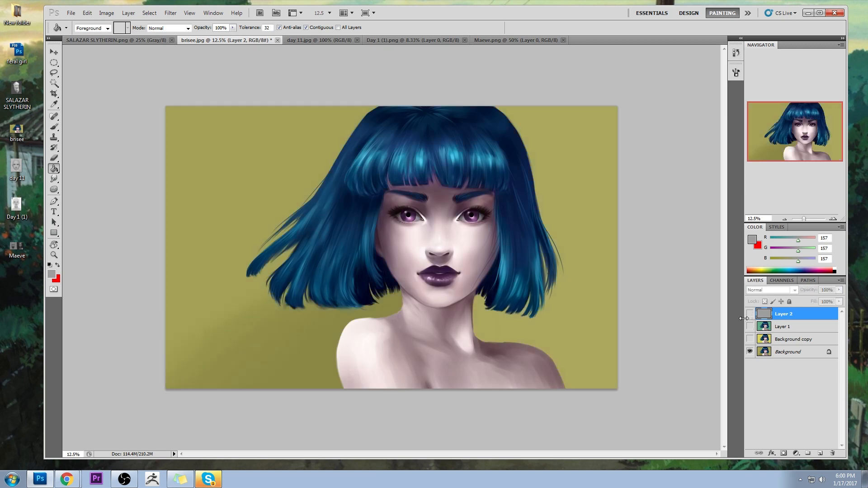
{"action": "left_click", "coordinate": [750, 339]}
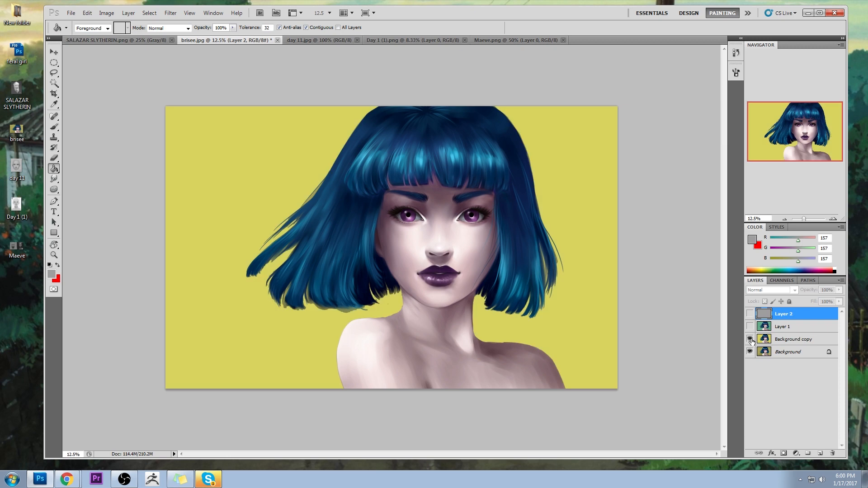
{"action": "left_click", "coordinate": [777, 341]}
{"action": "left_click", "coordinate": [749, 339]}
{"action": "left_click", "coordinate": [749, 326]}
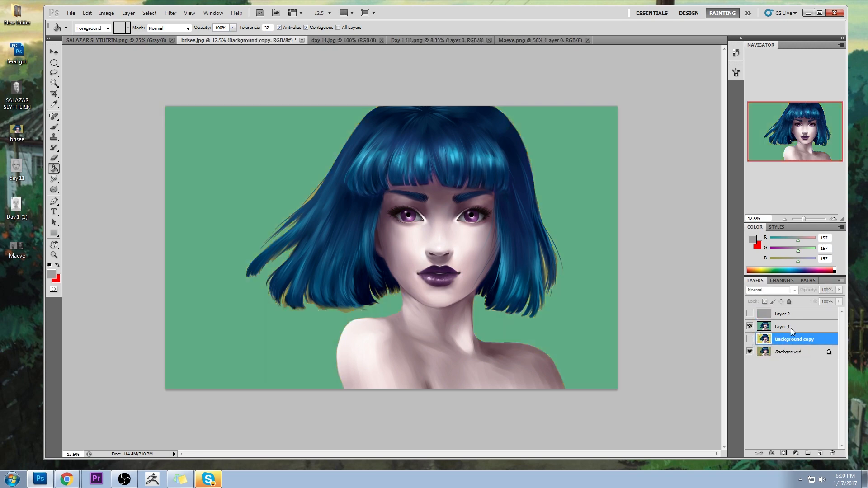
- Flatten the image with the teal-green version showing, discarding the hidden layers
{"action": "right_click", "coordinate": [791, 328]}
{"action": "left_click", "coordinate": [802, 320]}
{"action": "left_click", "coordinate": [440, 181]}
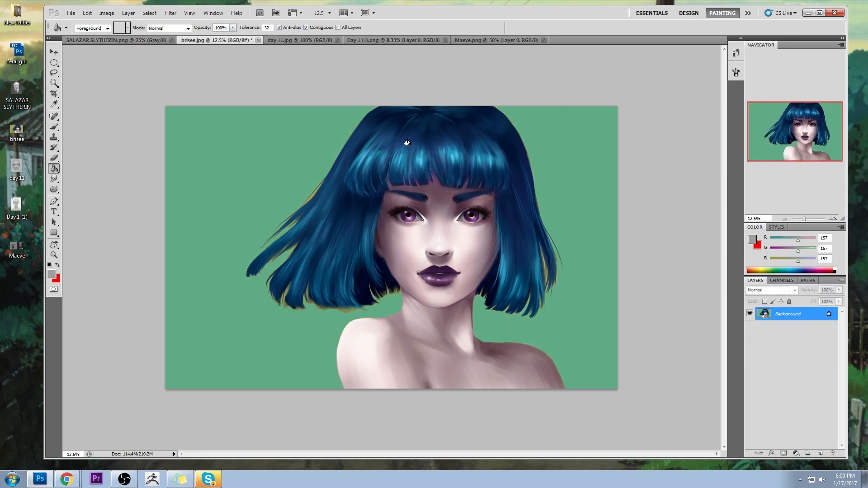
- Close brisee.jpg, saving its changes and accepting the JPEG options
{"action": "left_click", "coordinate": [258, 40]}
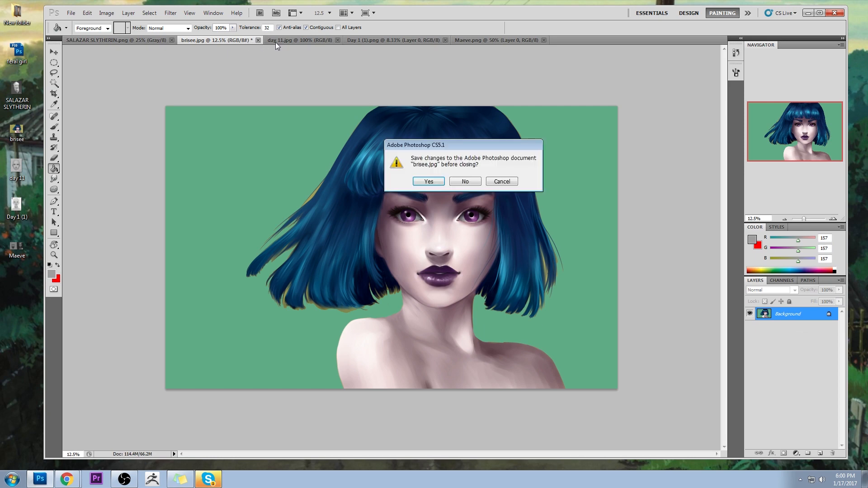
{"action": "left_click", "coordinate": [428, 181]}
{"action": "left_click", "coordinate": [488, 133]}
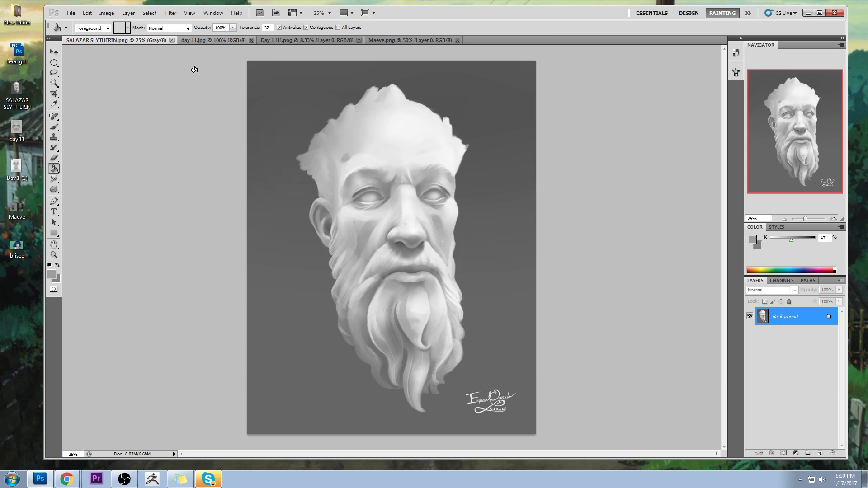
- Switch to the day 11.jpg portrait and choose the Smudge tool with the brush reduced to 40 px
{"action": "left_click", "coordinate": [212, 40]}
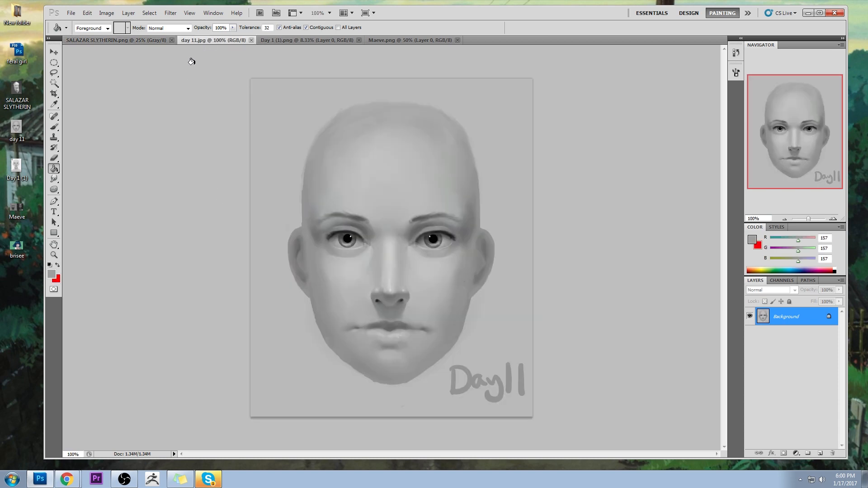
{"action": "left_click_drag", "start_coordinate": [54, 178], "coordinate": [100, 195]}
{"action": "key", "text": "bracketleft"}
{"action": "key", "text": "bracketleft"}
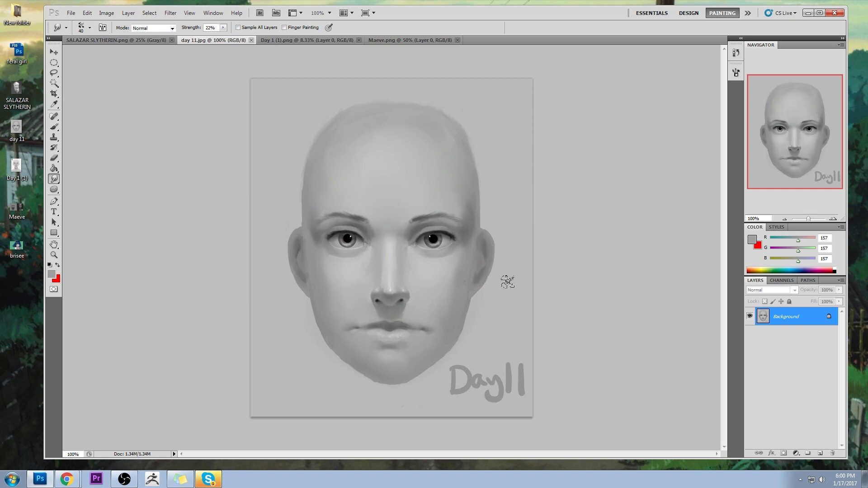
{"action": "left_click", "coordinate": [170, 13]}
{"action": "left_click", "coordinate": [223, 69]}
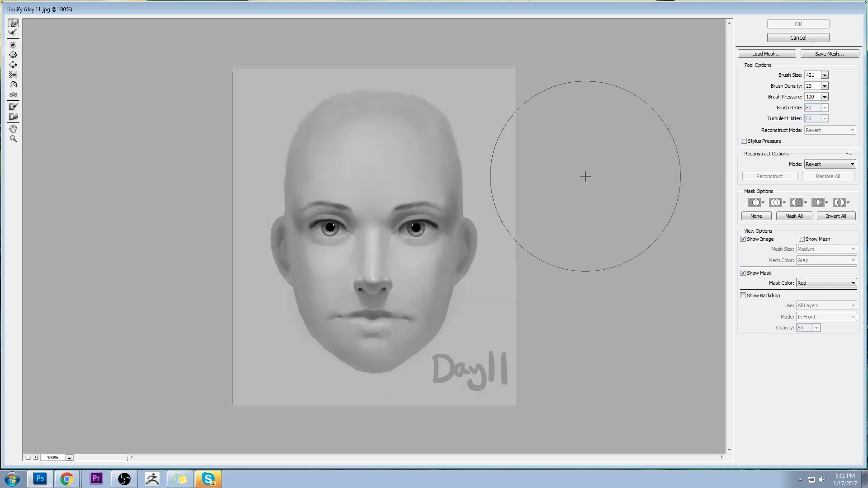
{"action": "left_click", "coordinate": [825, 75]}
{"action": "left_click_drag", "start_coordinate": [789, 87], "coordinate": [783, 86]}
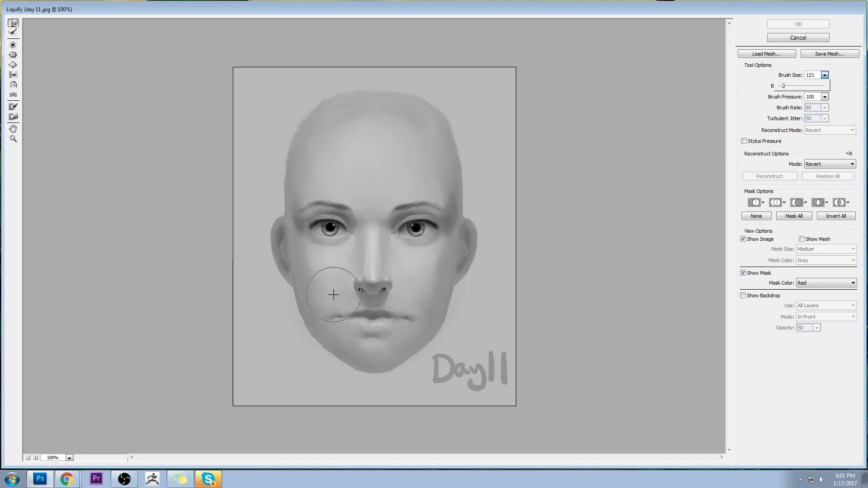
{"action": "left_click", "coordinate": [814, 38]}
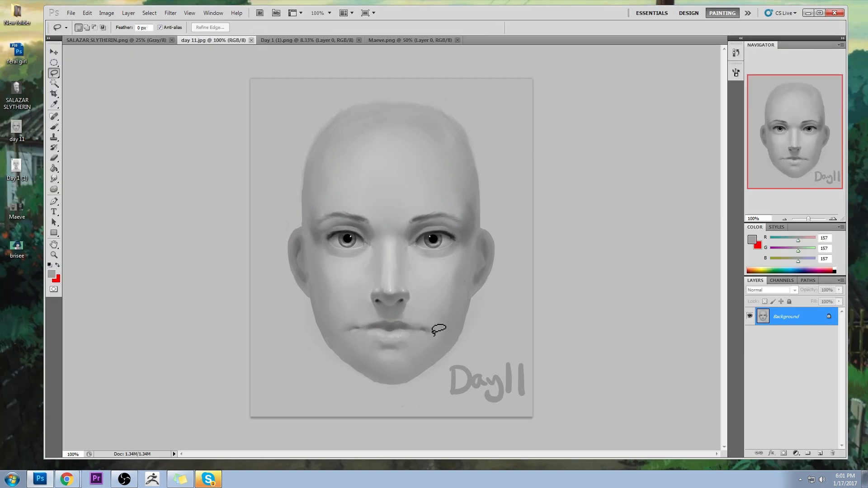
- Copy the mouth corner on the image's right side to a new layer and shift it inward to narrow the mouth
{"action": "key", "text": "z"}
{"action": "left_click_drag", "start_coordinate": [302, 266], "coordinate": [477, 376]}
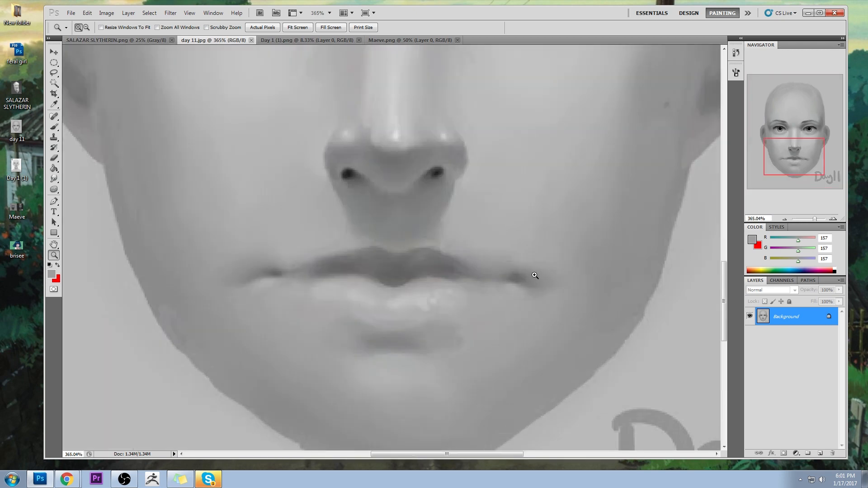
{"action": "key", "text": "l"}
{"action": "mouse_move", "coordinate": [548, 230]}
{"action": "left_mouse_down"}
{"action": "mouse_move", "coordinate": [483, 280]}
{"action": "mouse_move", "coordinate": [587, 267]}
{"action": "mouse_move", "coordinate": [551, 218]}
{"action": "mouse_move", "coordinate": [523, 227]}
{"action": "mouse_move", "coordinate": [503, 276]}
{"action": "mouse_move", "coordinate": [574, 271]}
{"action": "mouse_move", "coordinate": [525, 221]}
{"action": "left_mouse_up"}
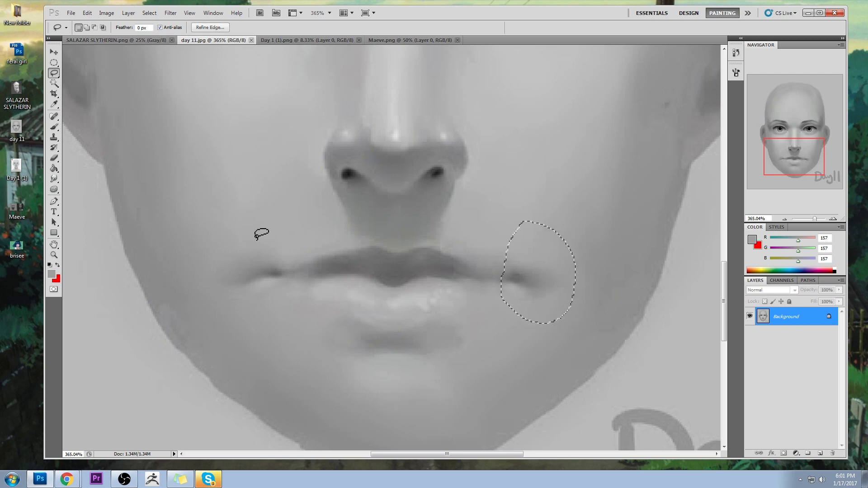
{"action": "key", "text": "ctrl+j"}
{"action": "key", "text": "v"}
{"action": "mouse_move", "coordinate": [535, 283]}
{"action": "left_mouse_down"}
{"action": "mouse_move", "coordinate": [547, 297]}
{"action": "mouse_move", "coordinate": [531, 299]}
{"action": "left_mouse_up"}
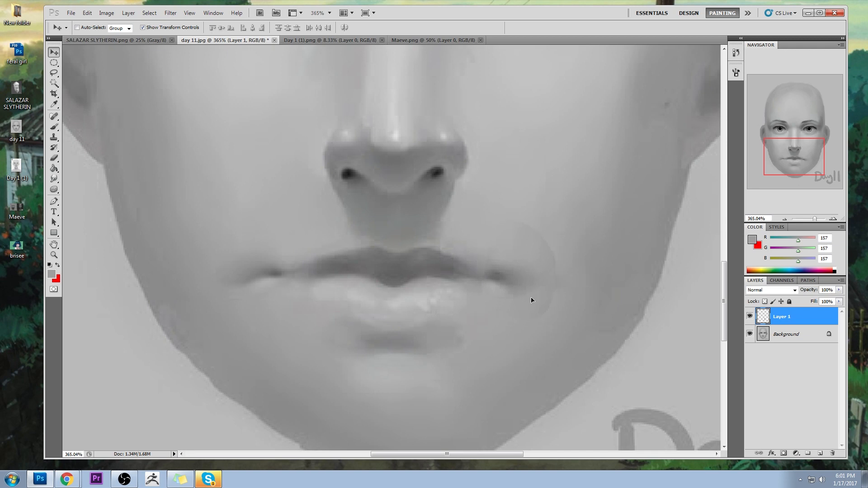
- Copy the mouth corner on the image's left side from the Background to a new layer and shift it inward
{"action": "key", "text": "l"}
{"action": "mouse_move", "coordinate": [283, 212]}
{"action": "left_mouse_down"}
{"action": "mouse_move", "coordinate": [188, 272]}
{"action": "mouse_move", "coordinate": [285, 278]}
{"action": "mouse_move", "coordinate": [278, 209]}
{"action": "left_mouse_up"}
{"action": "key", "text": "ctrl+c"}
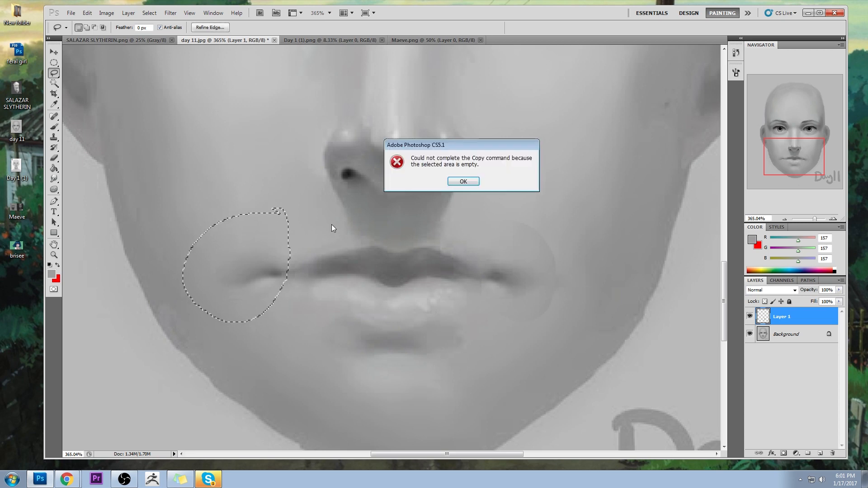
{"action": "left_click", "coordinate": [463, 180]}
{"action": "key", "text": "alt+bracketleft"}
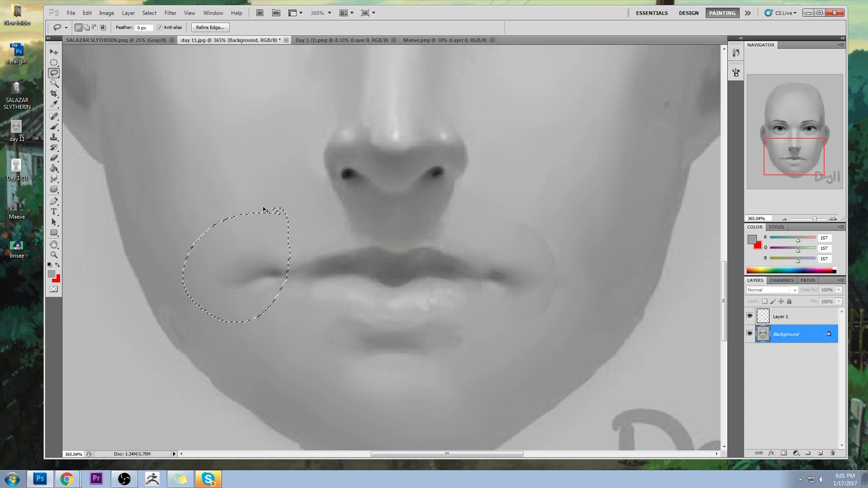
{"action": "key", "text": "ctrl+j"}
{"action": "key", "text": "v"}
{"action": "left_click_drag", "start_coordinate": [257, 292], "coordinate": [277, 293]}
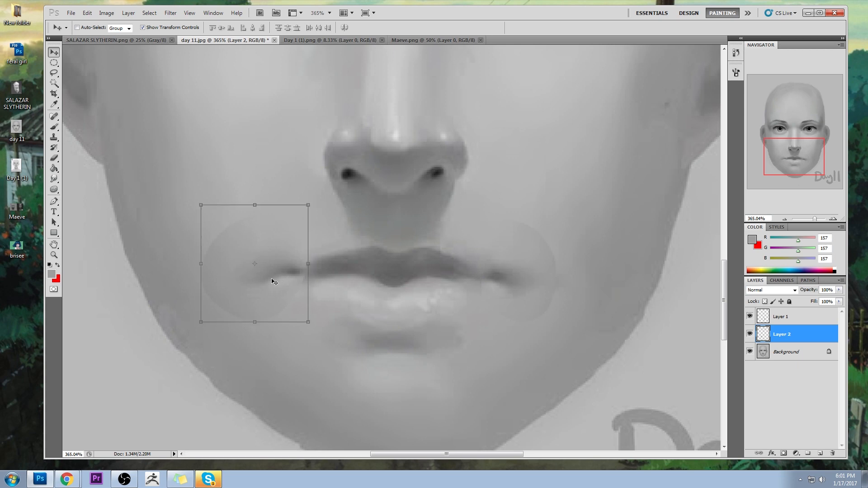
- Merge the two shifted mouth corner layers into one layer
{"action": "key", "text": "ctrl+0"}
{"action": "key", "text": "m"}
{"action": "right_click", "coordinate": [516, 234]}
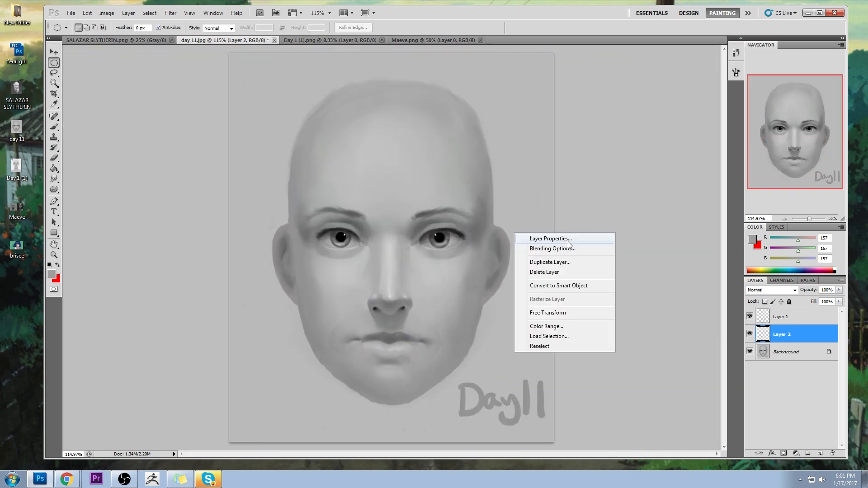
{"action": "right_click", "coordinate": [783, 318]}
{"action": "left_click", "coordinate": [796, 293]}
- Sample black from the pupil and sketch a small scribble on the forehead with the brush reduced to 7 px
{"action": "key", "text": "b"}
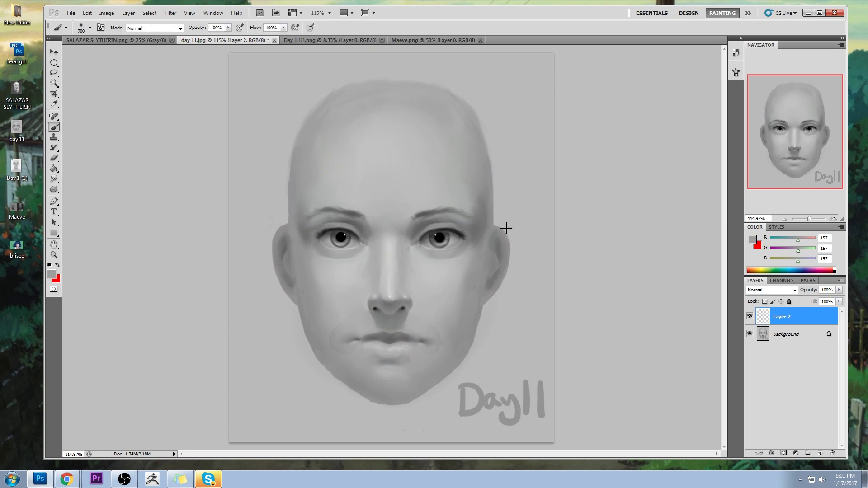
{"action": "left_click", "coordinate": [443, 233], "text": "alt"}
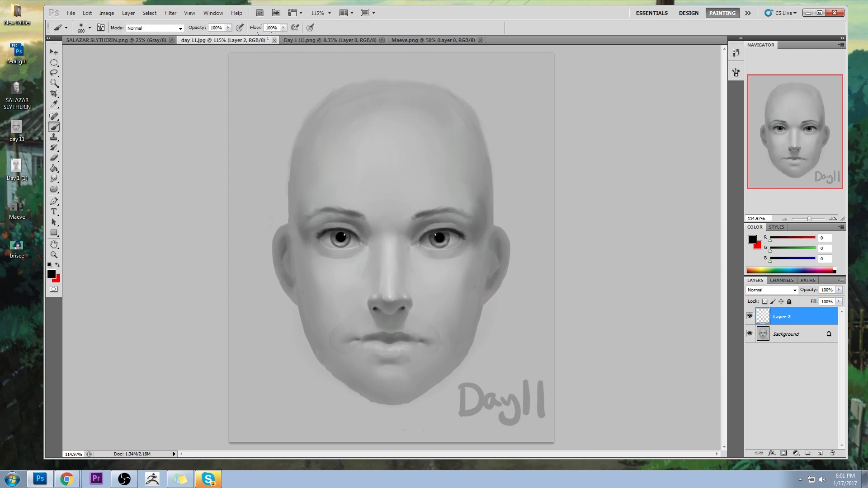
{"action": "key", "text": "bracketleft"}
{"action": "key", "text": "bracketleft"}
{"action": "key", "text": "bracketleft"}
{"action": "key", "text": "bracketleft"}
{"action": "key", "text": "bracketleft"}
{"action": "key", "text": "bracketleft"}
{"action": "key", "text": "bracketleft"}
{"action": "key", "text": "bracketleft"}
{"action": "key", "text": "bracketleft"}
{"action": "key", "text": "bracketleft"}
{"action": "mouse_move", "coordinate": [373, 162]}
{"action": "left_mouse_down"}
{"action": "mouse_move", "coordinate": [413, 140]}
{"action": "mouse_move", "coordinate": [382, 162]}
{"action": "mouse_move", "coordinate": [413, 155]}
{"action": "left_mouse_up"}
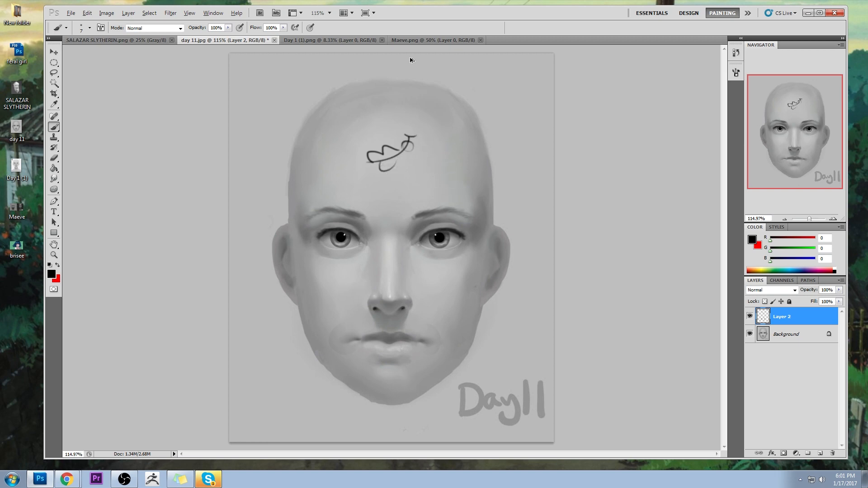
- Redo the last scribble stroke on the forehead and fill in a dark round spot at its right end
{"action": "key", "text": "alt"}
{"action": "mouse_move", "coordinate": [411, 157]}
{"action": "left_mouse_down"}
{"action": "mouse_move", "coordinate": [425, 158]}
{"action": "mouse_move", "coordinate": [411, 141]}
{"action": "left_mouse_up"}
{"action": "key", "text": "ctrl+z"}
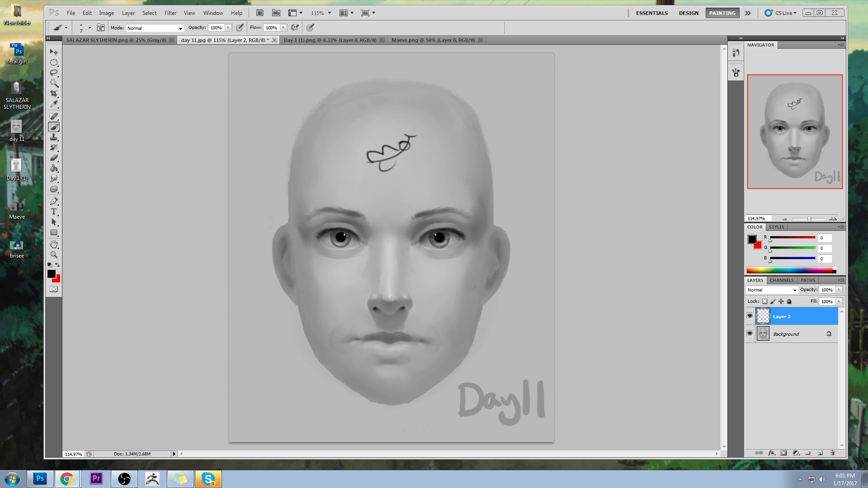
{"action": "left_click", "coordinate": [623, 115]}
{"action": "key", "text": "ctrl+z"}
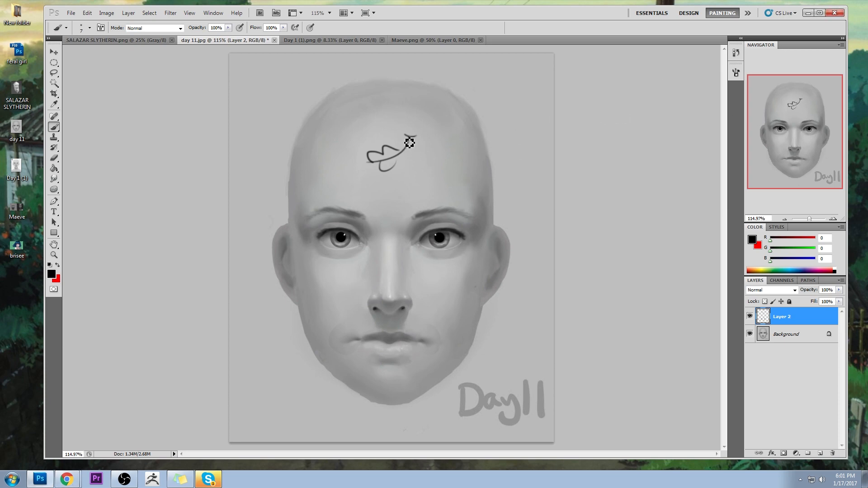
{"action": "left_click_drag", "start_coordinate": [409, 143], "coordinate": [413, 156]}
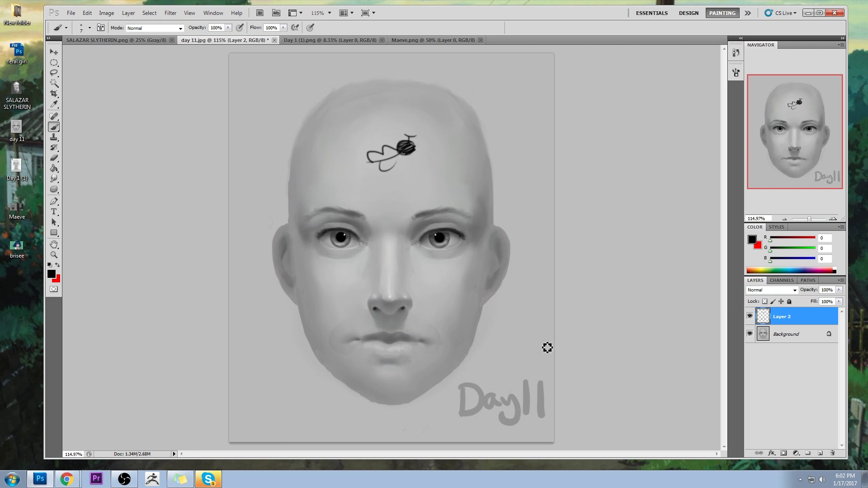
- Toggle Layer 2's visibility to compare the original mouth with the narrowed one
{"action": "left_click", "coordinate": [750, 317]}
{"action": "left_click", "coordinate": [750, 319]}
{"action": "left_click", "coordinate": [751, 319]}
{"action": "left_click", "coordinate": [750, 318]}
{"action": "left_click", "coordinate": [750, 318]}
{"action": "left_click", "coordinate": [750, 319]}
{"action": "left_click", "coordinate": [750, 318]}
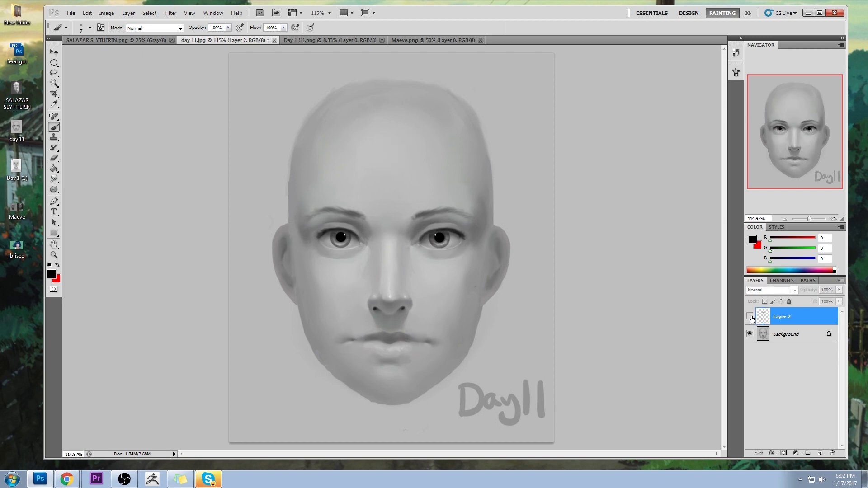
{"action": "left_click", "coordinate": [751, 318]}
- Erase the black scribble from the forehead
{"action": "key", "text": "e"}
{"action": "mouse_move", "coordinate": [412, 140]}
{"action": "left_mouse_down"}
{"action": "mouse_move", "coordinate": [447, 116]}
{"action": "mouse_move", "coordinate": [340, 145]}
{"action": "left_mouse_up"}
{"action": "key", "text": "b"}
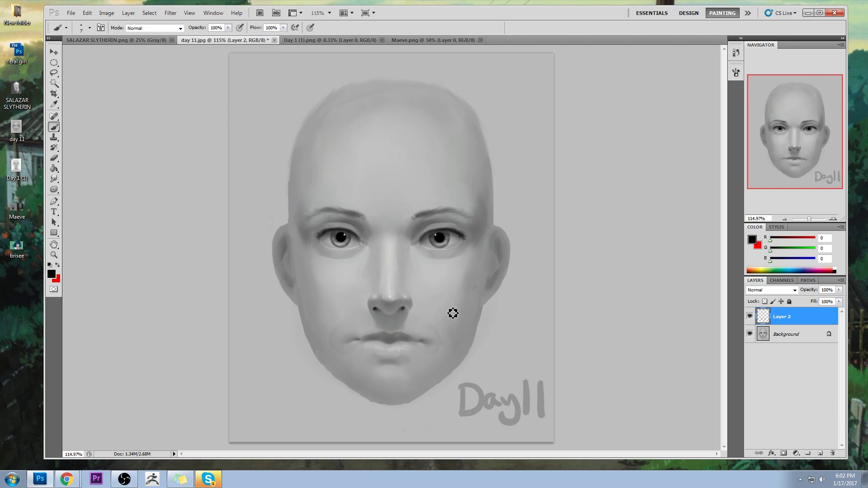
- Soften the edges of the shifted mouth corners with a soft eraser reduced to 90 px
{"action": "key", "text": "e"}
{"action": "right_click", "coordinate": [444, 225]}
{"action": "double_click", "coordinate": [576, 315]}
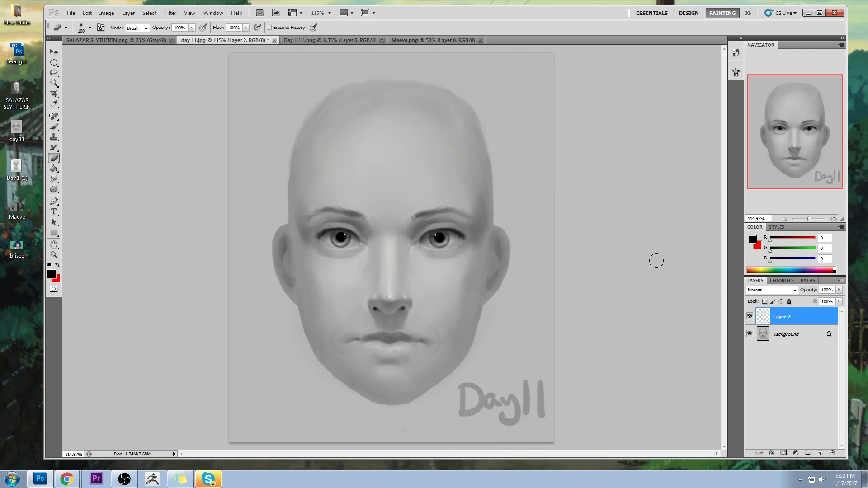
{"action": "key", "text": "bracketleft"}
{"action": "key", "text": "bracketleft"}
{"action": "key", "text": "bracketleft"}
- Compare the whole face at 100% zoom with the softened mouth correction on Layer 2 hidden and shown
{"action": "left_click", "coordinate": [749, 318]}
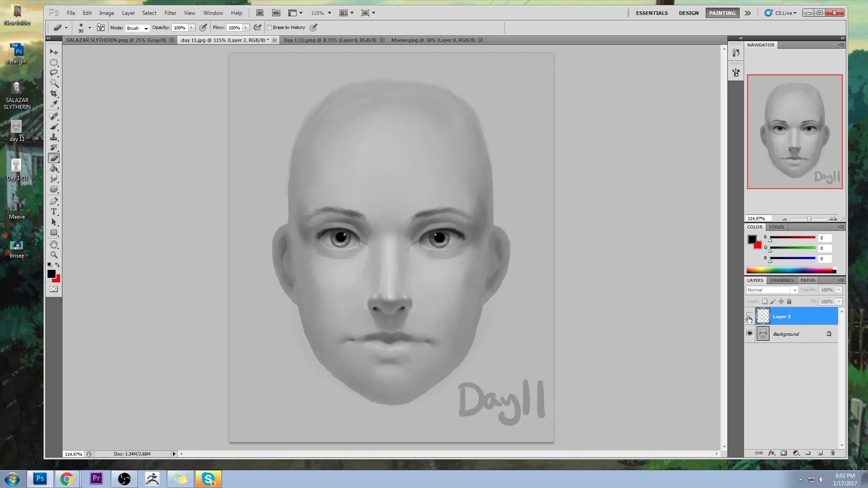
{"action": "key", "text": "ctrl+minus"}
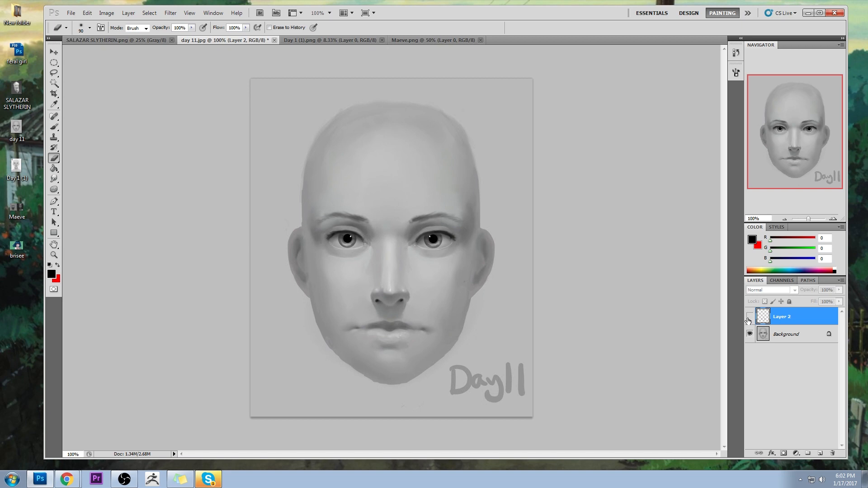
{"action": "left_click", "coordinate": [750, 319]}
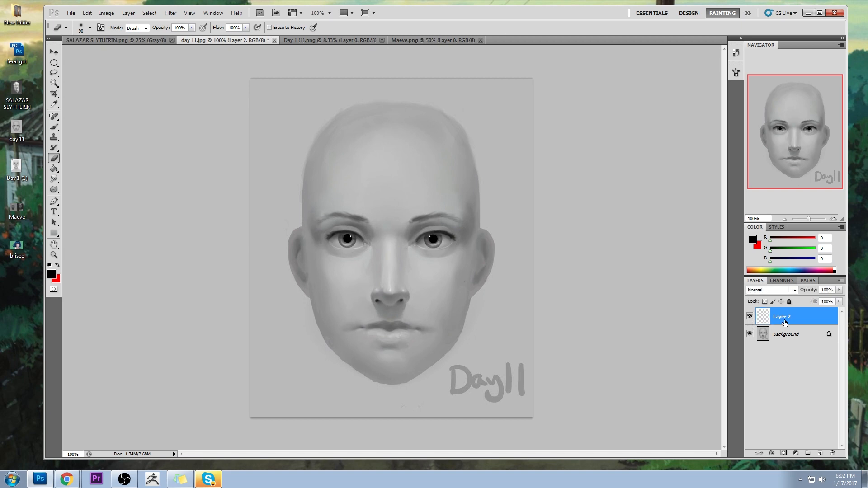
{"action": "left_click", "coordinate": [750, 318]}
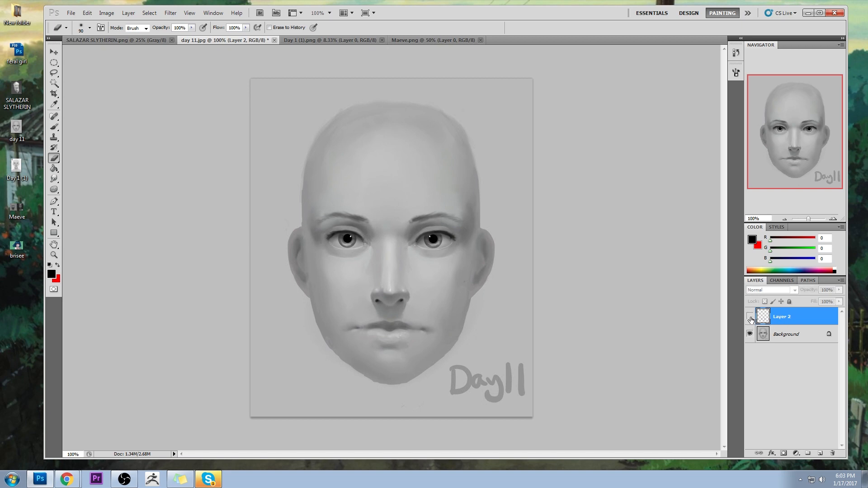
{"action": "left_click", "coordinate": [750, 320]}
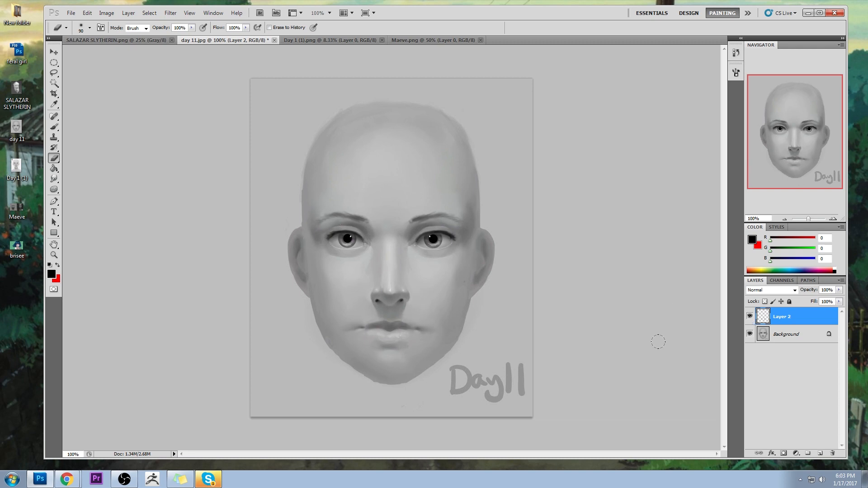
{"action": "left_click", "coordinate": [750, 317]}
{"action": "left_click", "coordinate": [750, 318]}
- Merge the mouth correction into the Background and set the Brush to a size of 125 px
{"action": "right_click", "coordinate": [797, 317]}
{"action": "left_click", "coordinate": [798, 309]}
{"action": "key", "text": "b"}
{"action": "right_click", "coordinate": [469, 243]}
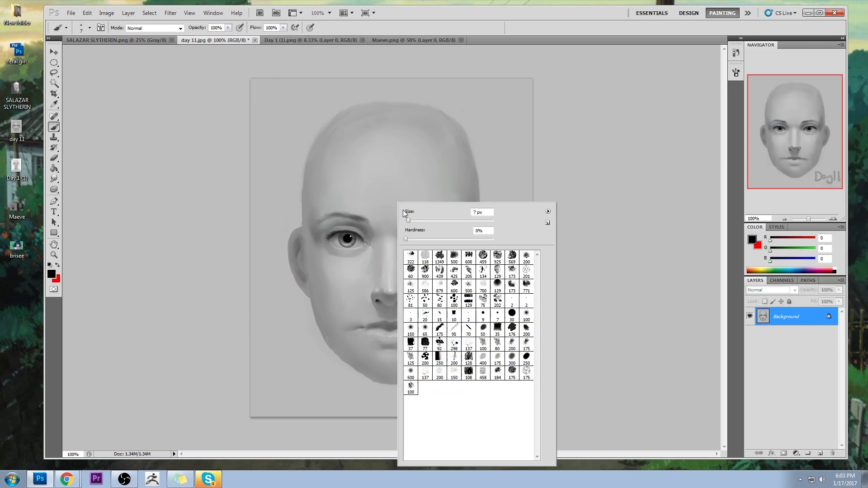
{"action": "type", "text": "100"}
{"action": "key", "text": "Return"}
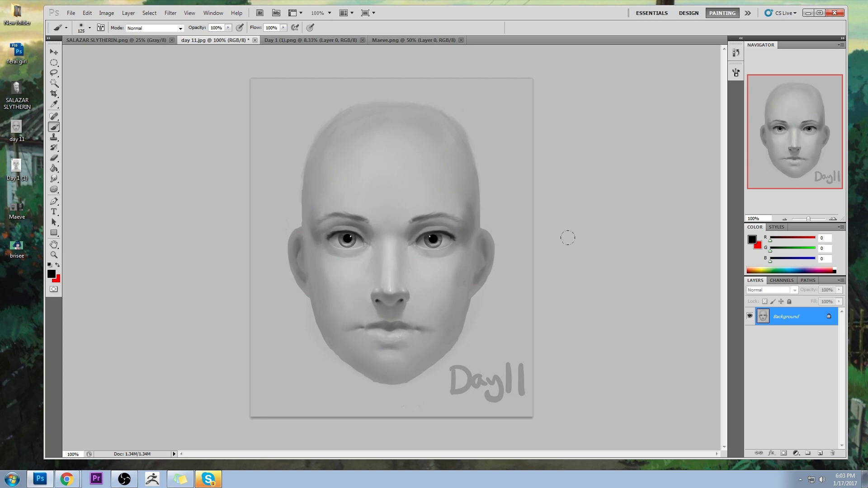
{"action": "key", "text": "bracketright"}
- Set the brush opacity to 47% and blend the skin beside both mouth corners with greys sampled from the cheeks
{"action": "left_click", "coordinate": [415, 304], "text": "alt"}
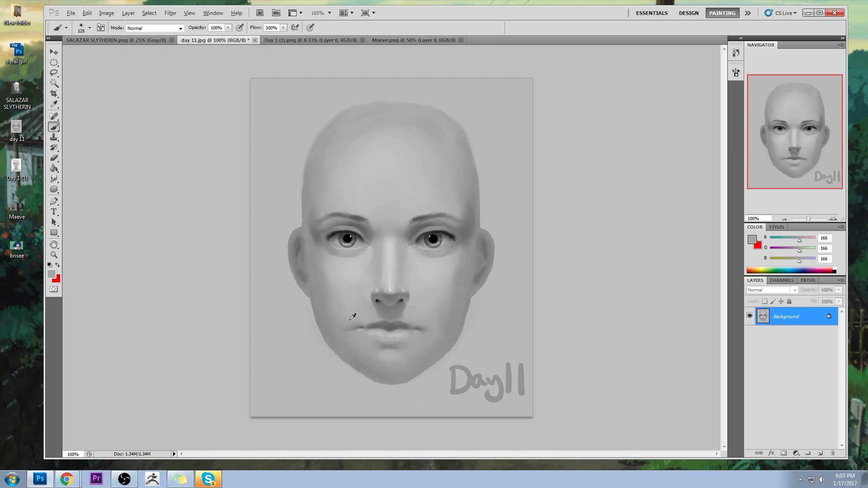
{"action": "left_click", "coordinate": [329, 316], "text": "alt"}
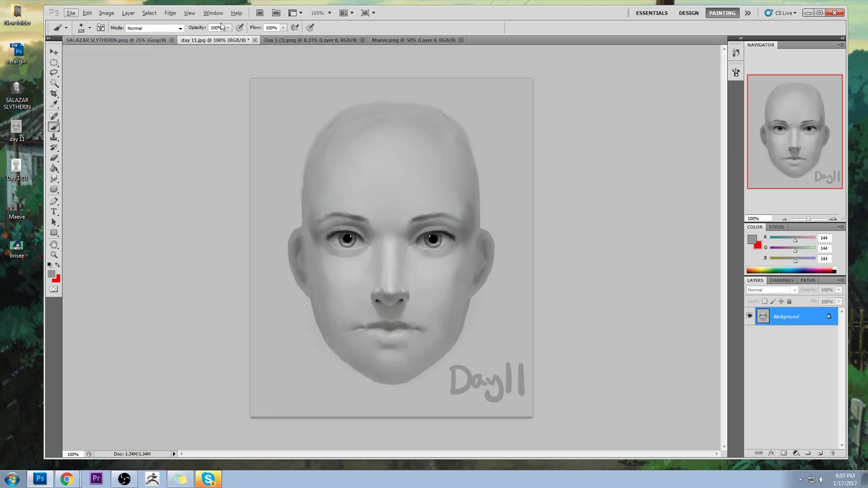
{"action": "key", "text": "4"}
{"action": "key", "text": "7"}
{"action": "left_click", "coordinate": [330, 316], "text": "alt"}
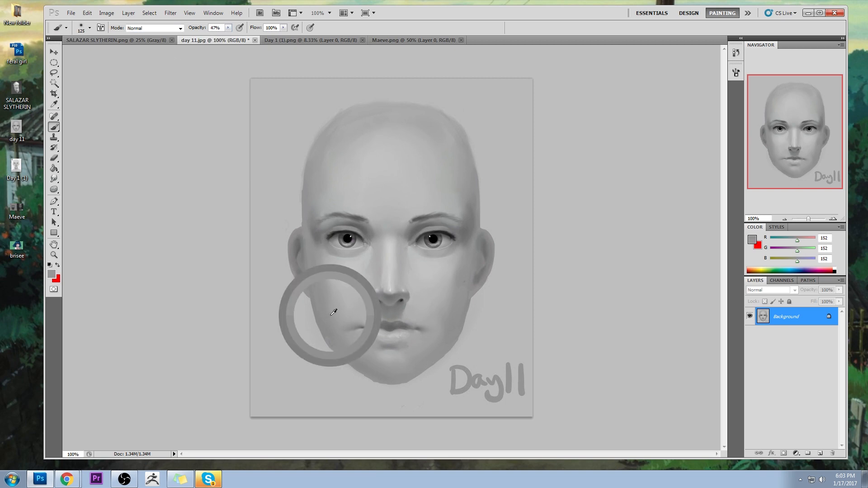
{"action": "left_click", "coordinate": [339, 321], "text": "alt"}
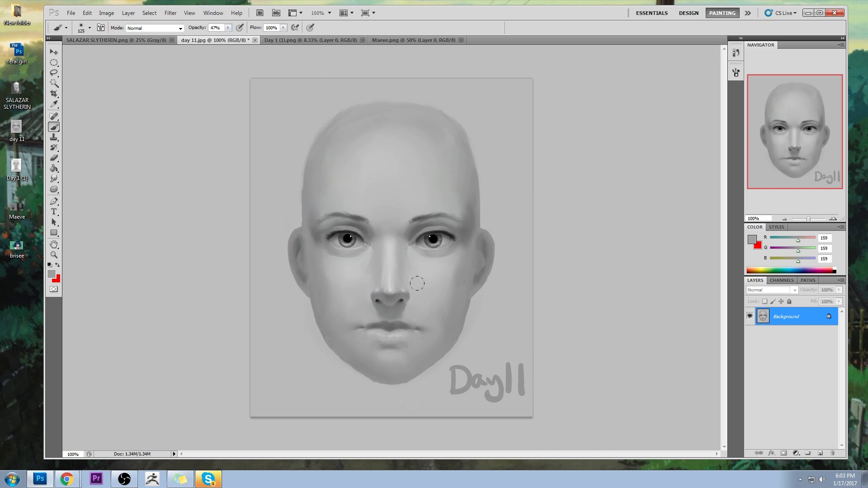
{"action": "left_click", "coordinate": [456, 322], "text": "alt"}
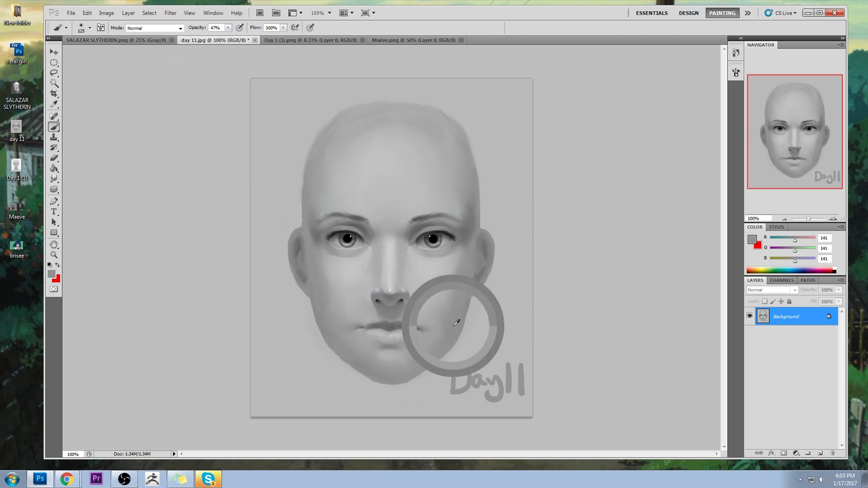
{"action": "left_click", "coordinate": [454, 324], "text": "alt"}
{"action": "left_click", "coordinate": [343, 324], "text": "alt"}
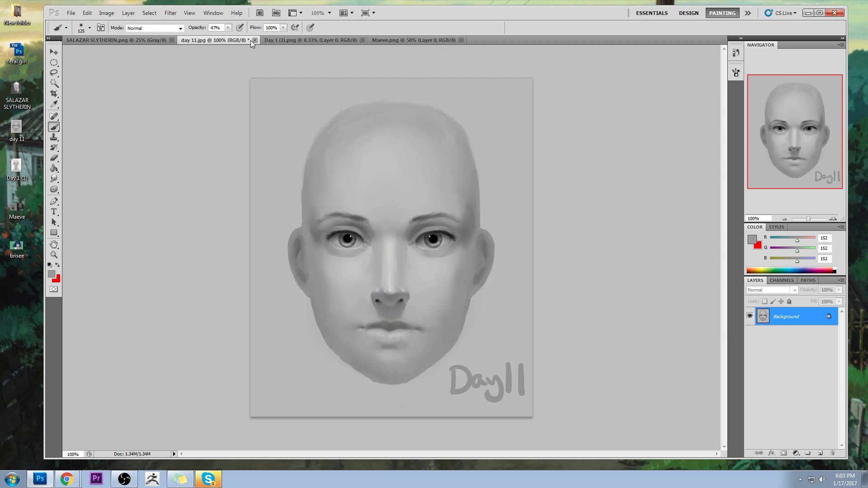
- Set the brush opacity to 58% and smooth the skin around the mouth corners with sampled greys
{"action": "left_click", "coordinate": [228, 28]}
{"action": "left_click_drag", "start_coordinate": [234, 36], "coordinate": [234, 36]}
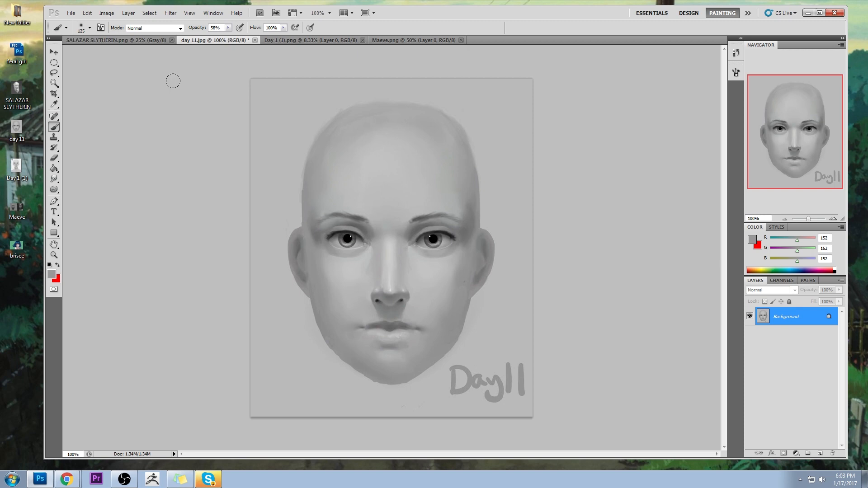
{"action": "left_click", "coordinate": [352, 326], "text": "alt"}
{"action": "left_click", "coordinate": [365, 338], "text": "alt"}
{"action": "left_click", "coordinate": [357, 319], "text": "alt"}
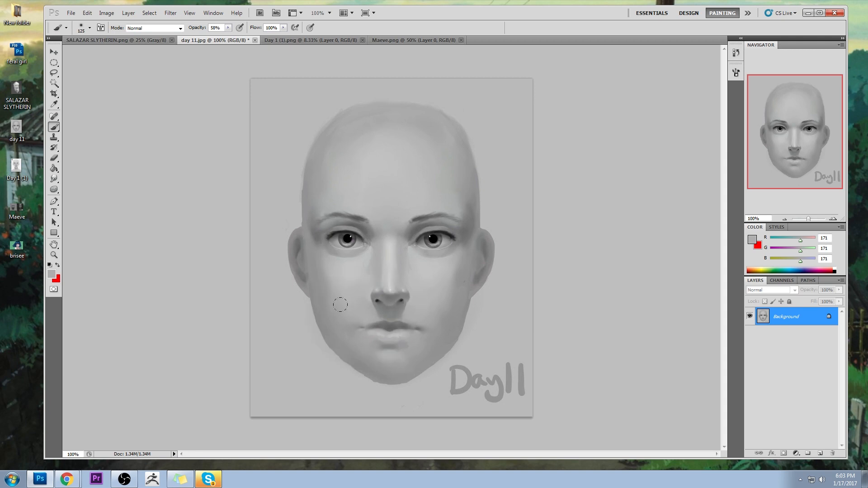
{"action": "left_click", "coordinate": [418, 326], "text": "alt"}
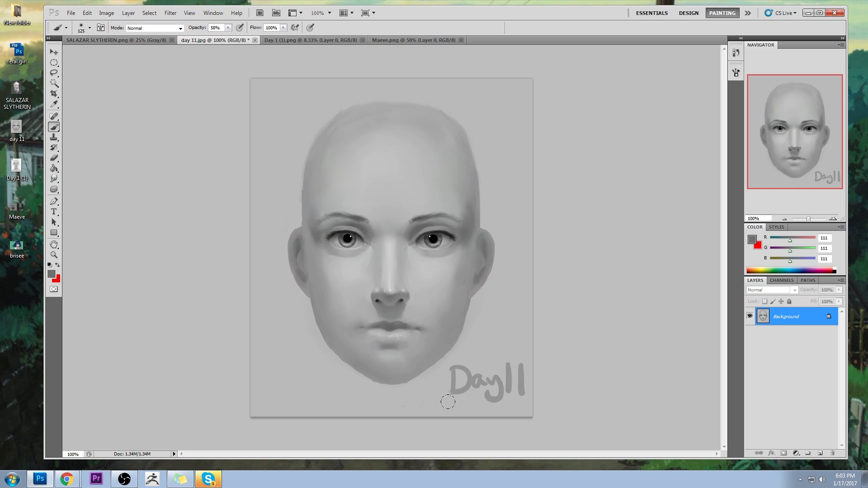
{"action": "left_click", "coordinate": [431, 291], "text": "alt"}
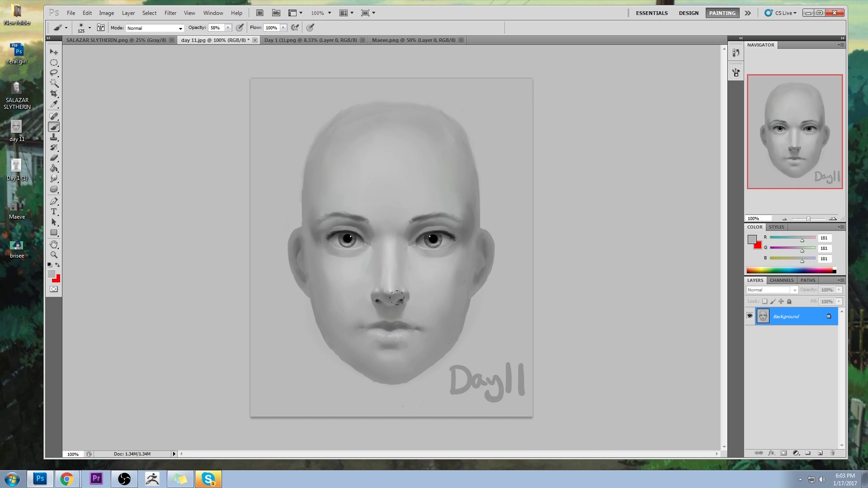
- Copy the lower part of the nose to a new layer and scale it up to 109.40%
{"action": "key", "text": "l"}
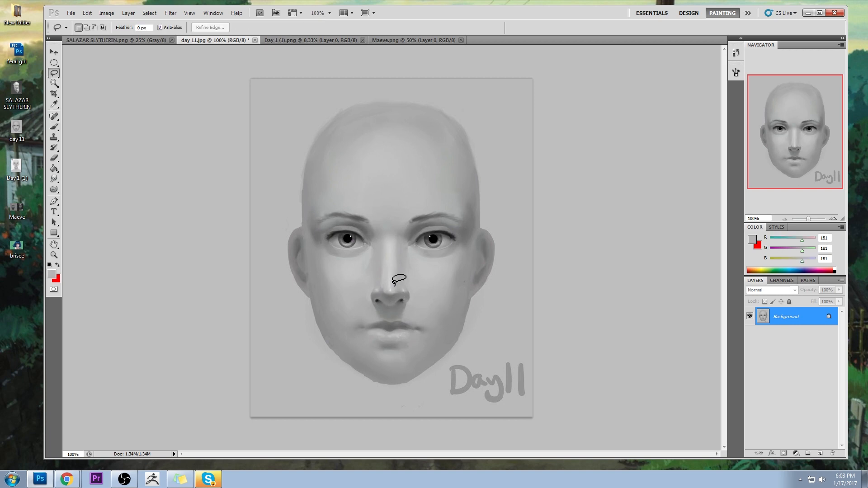
{"action": "left_click_drag", "start_coordinate": [416, 276], "coordinate": [369, 280]}
{"action": "mouse_move", "coordinate": [417, 304]}
{"action": "left_mouse_down"}
{"action": "mouse_move", "coordinate": [425, 278]}
{"action": "mouse_move", "coordinate": [417, 272]}
{"action": "mouse_move", "coordinate": [427, 267]}
{"action": "left_mouse_up"}
{"action": "key", "text": "ctrl+j"}
{"action": "key", "text": "v"}
{"action": "left_click_drag", "start_coordinate": [417, 299], "coordinate": [415, 301]}
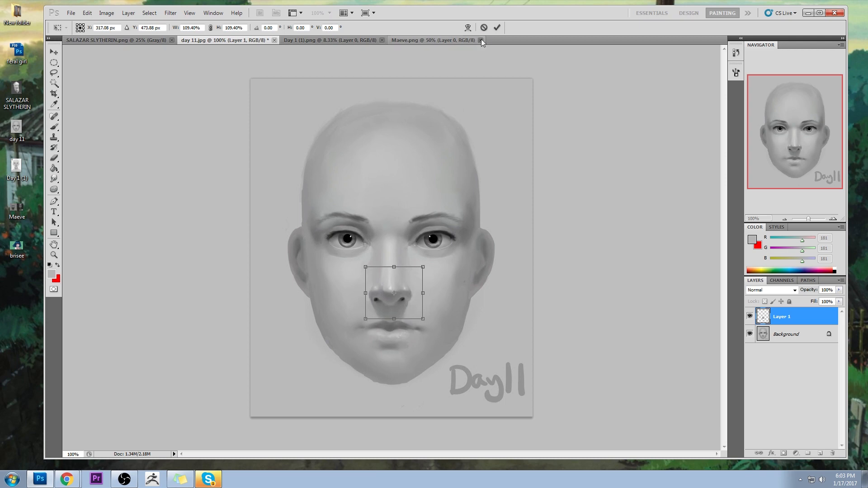
{"action": "left_click", "coordinate": [497, 28]}
{"action": "key", "text": "ctrl+z"}
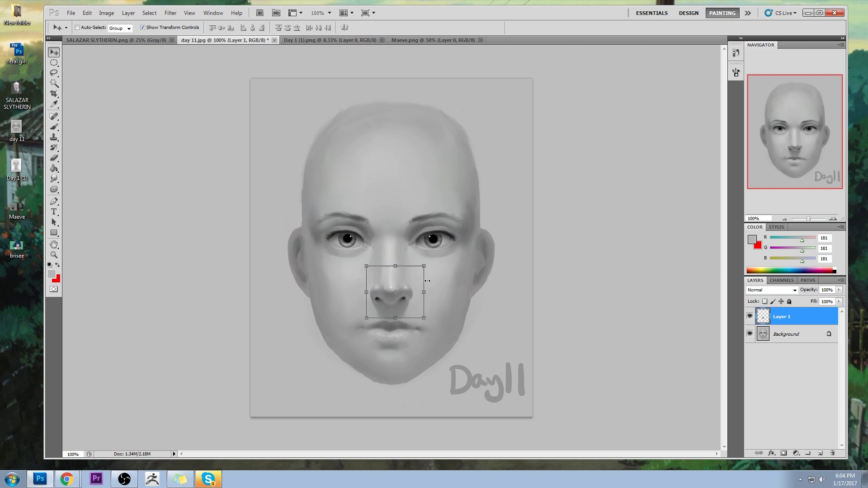
- Sketch an inverted-triangle face with slanted eyes, a small nose and a mouth on the forehead in black sampled from the pupil
{"action": "key", "text": "e"}
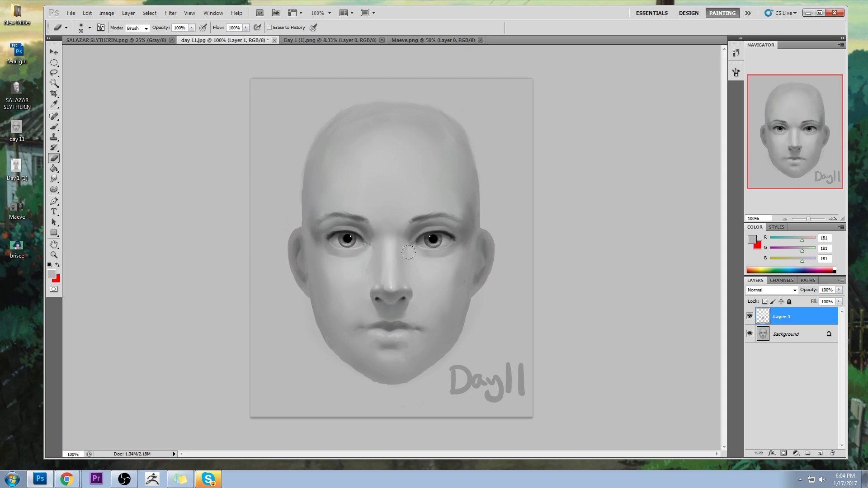
{"action": "key", "text": "b"}
{"action": "left_click", "coordinate": [434, 238], "text": "alt"}
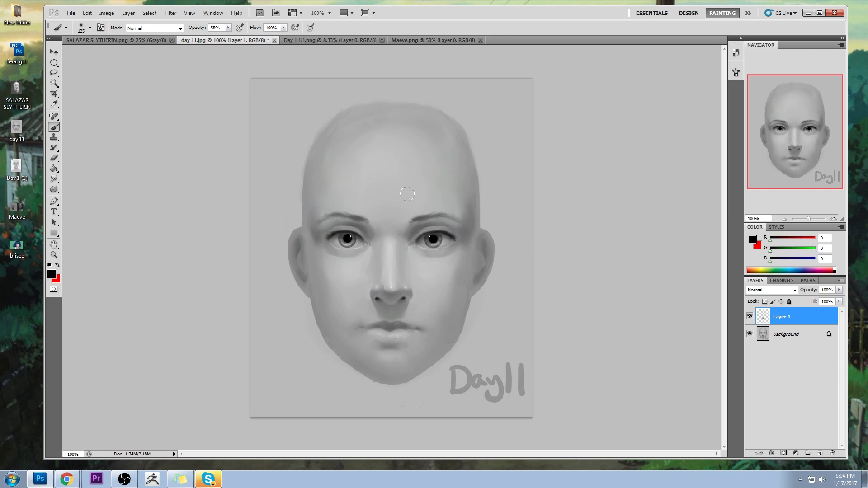
{"action": "left_click_drag", "start_coordinate": [466, 201], "coordinate": [419, 202]}
{"action": "key", "text": "ctrl+z"}
{"action": "key", "text": "bracketleft"}
{"action": "left_click", "coordinate": [332, 119]}
{"action": "left_click", "coordinate": [371, 174], "text": "shift"}
{"action": "left_click", "coordinate": [405, 113], "text": "shift"}
{"action": "left_click", "coordinate": [329, 116], "text": "shift"}
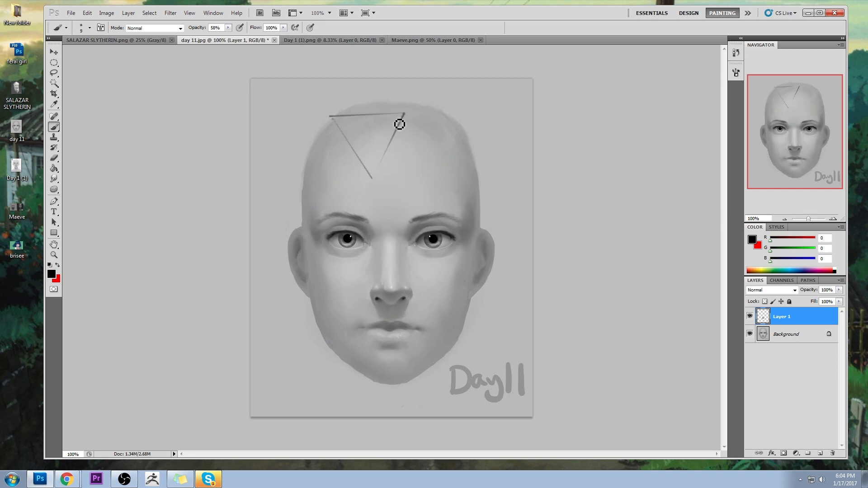
{"action": "mouse_move", "coordinate": [382, 131]}
{"action": "left_mouse_down"}
{"action": "mouse_move", "coordinate": [386, 112]}
{"action": "mouse_move", "coordinate": [355, 133]}
{"action": "left_mouse_up"}
{"action": "left_click_drag", "start_coordinate": [372, 141], "coordinate": [375, 164]}
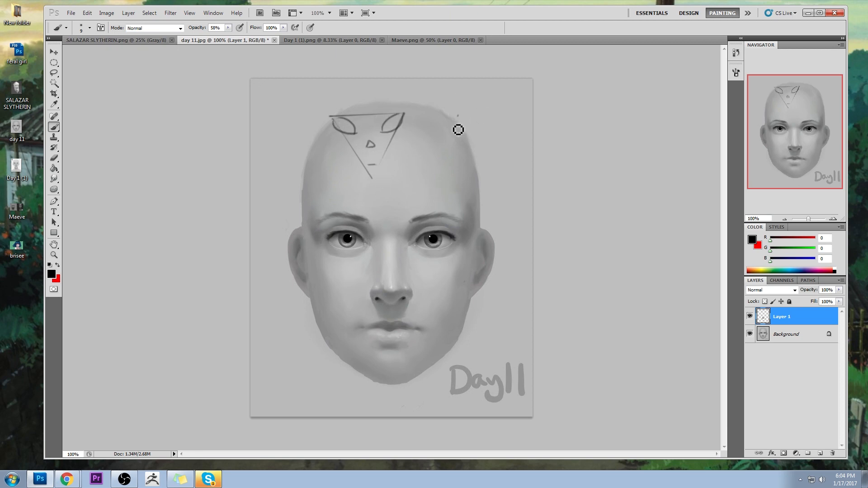
- Sketch an upright triangle with a circle inside it, and a tall narrow rectangle between the two triangles
{"action": "left_click_drag", "start_coordinate": [458, 115], "coordinate": [442, 168]}
{"action": "key", "text": "ctrl+z"}
{"action": "mouse_move", "coordinate": [464, 108]}
{"action": "left_mouse_down"}
{"action": "mouse_move", "coordinate": [434, 180]}
{"action": "mouse_move", "coordinate": [492, 159]}
{"action": "mouse_move", "coordinate": [498, 178]}
{"action": "left_mouse_up"}
{"action": "left_click_drag", "start_coordinate": [426, 181], "coordinate": [501, 180]}
{"action": "mouse_move", "coordinate": [456, 122]}
{"action": "left_mouse_down"}
{"action": "mouse_move", "coordinate": [442, 131]}
{"action": "mouse_move", "coordinate": [472, 149]}
{"action": "mouse_move", "coordinate": [461, 156]}
{"action": "left_mouse_up"}
{"action": "left_click_drag", "start_coordinate": [428, 173], "coordinate": [505, 172]}
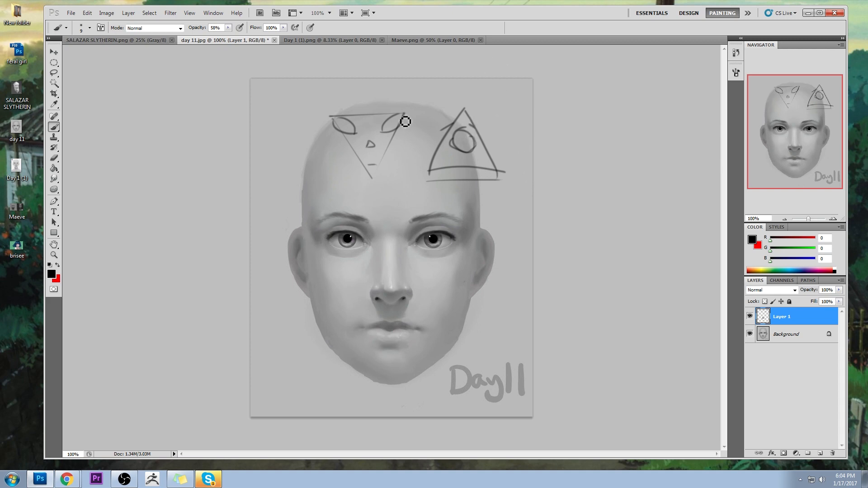
{"action": "mouse_move", "coordinate": [433, 110]}
{"action": "left_mouse_down"}
{"action": "mouse_move", "coordinate": [403, 125]}
{"action": "mouse_move", "coordinate": [405, 187]}
{"action": "left_mouse_up"}
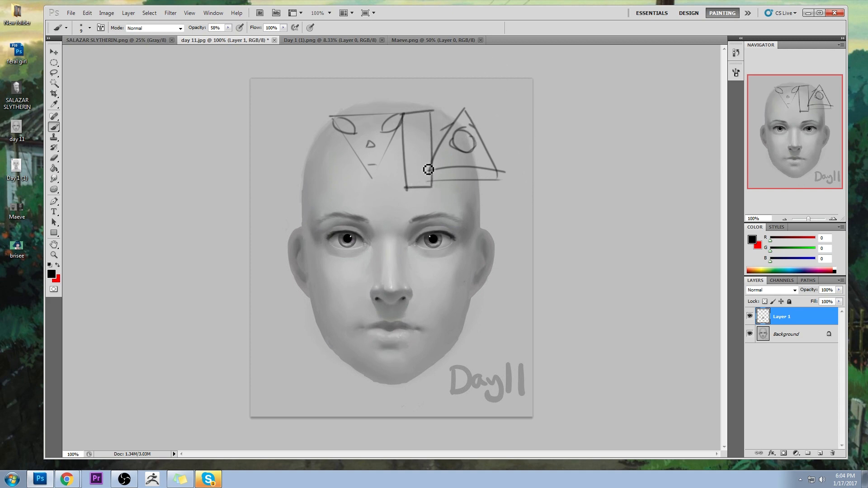
- Handwrite descriptive notes beside the upright triangle and beside the inverted-triangle face
{"action": "mouse_move", "coordinate": [485, 114]}
{"action": "left_mouse_down"}
{"action": "mouse_move", "coordinate": [506, 102]}
{"action": "mouse_move", "coordinate": [507, 127]}
{"action": "mouse_move", "coordinate": [516, 127]}
{"action": "mouse_move", "coordinate": [527, 109]}
{"action": "left_mouse_up"}
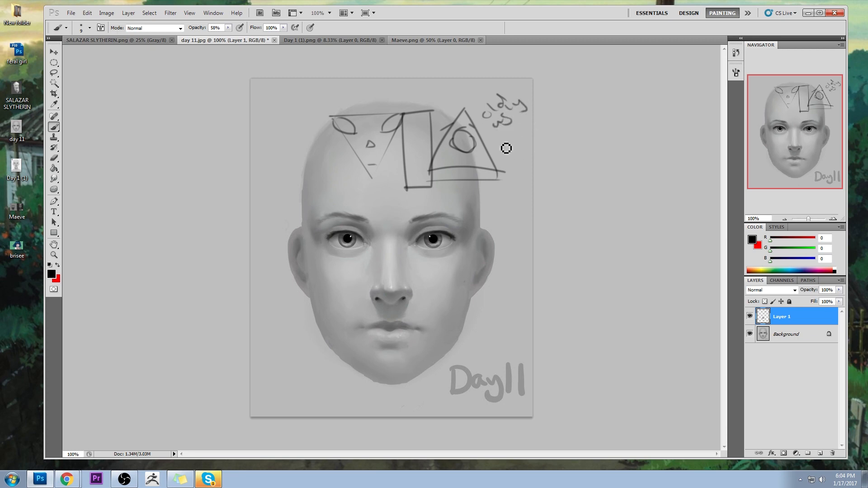
{"action": "left_click_drag", "start_coordinate": [504, 143], "coordinate": [529, 121]}
{"action": "mouse_move", "coordinate": [289, 156]}
{"action": "left_mouse_down"}
{"action": "mouse_move", "coordinate": [309, 121]}
{"action": "mouse_move", "coordinate": [328, 125]}
{"action": "mouse_move", "coordinate": [317, 158]}
{"action": "mouse_move", "coordinate": [335, 141]}
{"action": "left_mouse_up"}
{"action": "mouse_move", "coordinate": [319, 172]}
{"action": "left_mouse_down"}
{"action": "mouse_move", "coordinate": [318, 155]}
{"action": "mouse_move", "coordinate": [336, 149]}
{"action": "left_mouse_up"}
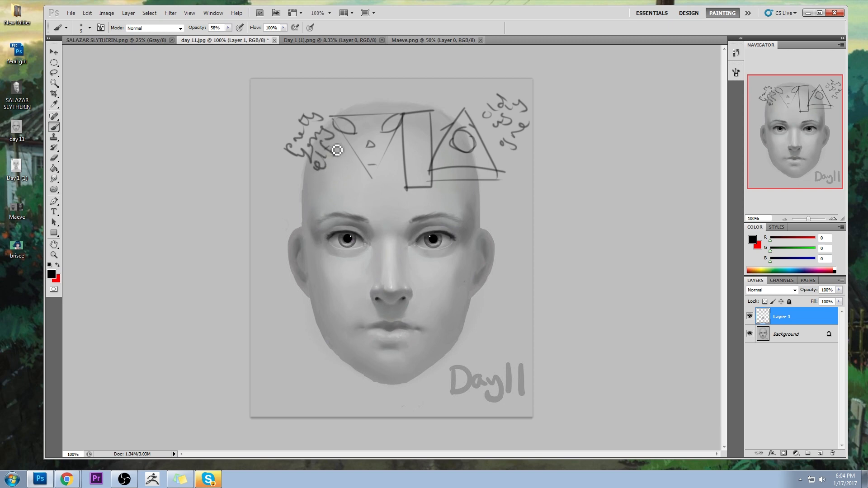
{"action": "left_click", "coordinate": [336, 145]}
- Draw an arrow above the rectangle and sketch eyes, a nose and a chin line inside it
{"action": "left_click_drag", "start_coordinate": [412, 92], "coordinate": [433, 95]}
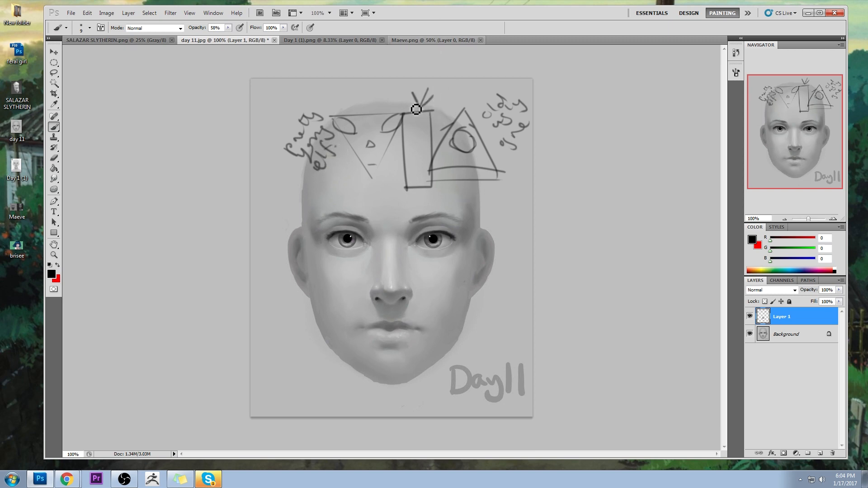
{"action": "left_click_drag", "start_coordinate": [408, 188], "coordinate": [433, 187]}
{"action": "left_click_drag", "start_coordinate": [431, 112], "coordinate": [432, 169]}
{"action": "mouse_move", "coordinate": [399, 115]}
{"action": "left_mouse_down"}
{"action": "mouse_move", "coordinate": [402, 192]}
{"action": "mouse_move", "coordinate": [440, 186]}
{"action": "left_mouse_up"}
{"action": "mouse_move", "coordinate": [405, 129]}
{"action": "left_mouse_down"}
{"action": "mouse_move", "coordinate": [384, 133]}
{"action": "mouse_move", "coordinate": [439, 135]}
{"action": "mouse_move", "coordinate": [400, 140]}
{"action": "mouse_move", "coordinate": [430, 165]}
{"action": "mouse_move", "coordinate": [409, 185]}
{"action": "mouse_move", "coordinate": [429, 179]}
{"action": "left_mouse_up"}
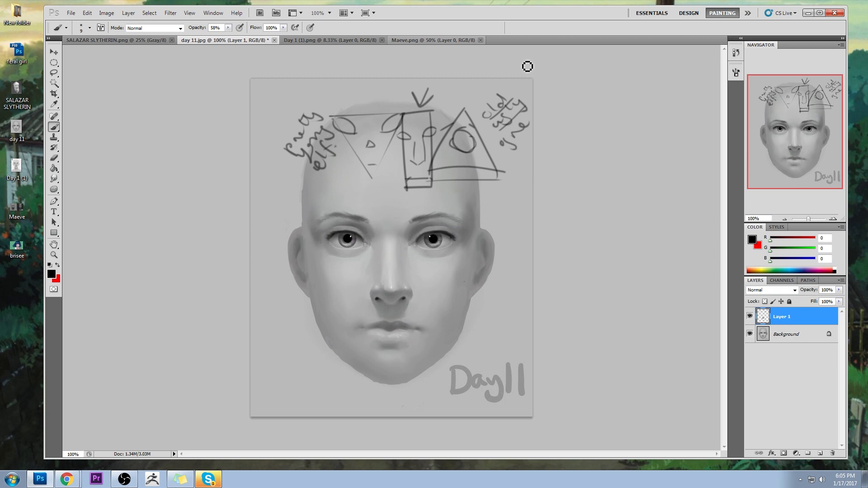
- Mark up the notes with circling and strike-through strokes, and add arrows and a short word around the inverted-triangle face
{"action": "mouse_move", "coordinate": [530, 100]}
{"action": "left_mouse_down"}
{"action": "mouse_move", "coordinate": [504, 125]}
{"action": "mouse_move", "coordinate": [520, 129]}
{"action": "left_mouse_up"}
{"action": "key", "text": "ctrl+z"}
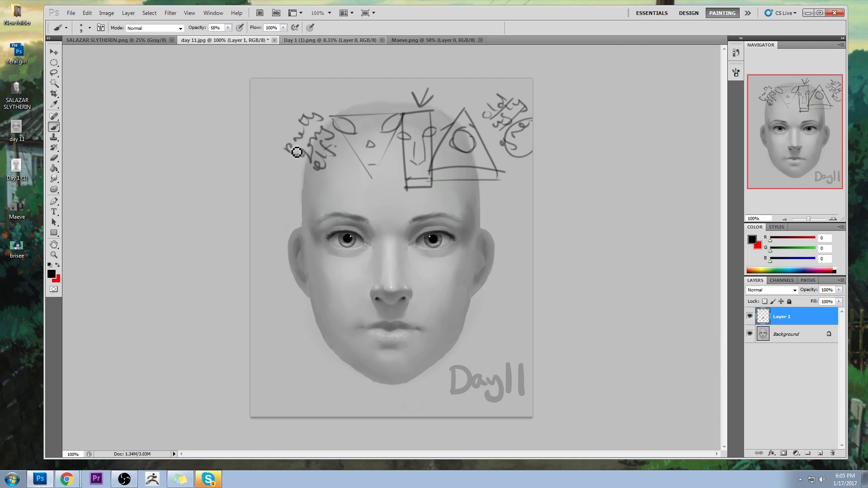
{"action": "left_click_drag", "start_coordinate": [285, 158], "coordinate": [323, 112]}
{"action": "mouse_move", "coordinate": [304, 171]}
{"action": "left_mouse_down"}
{"action": "mouse_move", "coordinate": [329, 153]}
{"action": "mouse_move", "coordinate": [328, 179]}
{"action": "mouse_move", "coordinate": [347, 154]}
{"action": "left_mouse_up"}
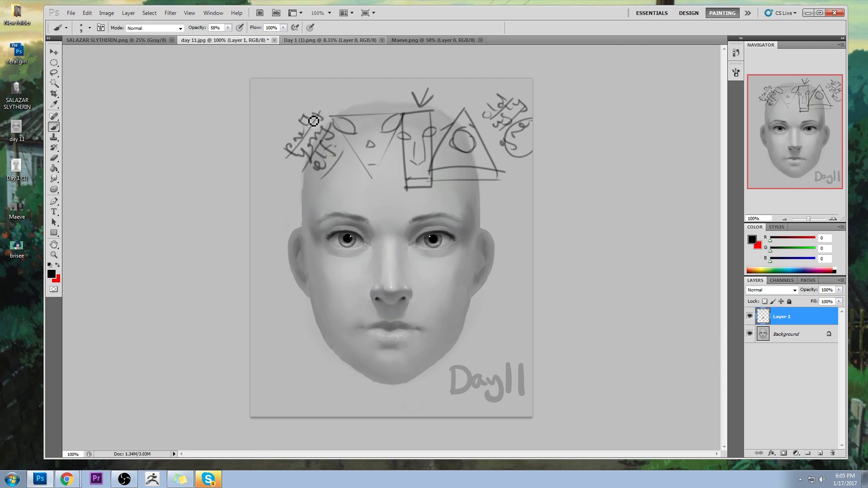
{"action": "left_click_drag", "start_coordinate": [369, 104], "coordinate": [386, 105]}
{"action": "mouse_move", "coordinate": [297, 166]}
{"action": "left_mouse_down"}
{"action": "mouse_move", "coordinate": [277, 203]}
{"action": "mouse_move", "coordinate": [285, 181]}
{"action": "left_mouse_up"}
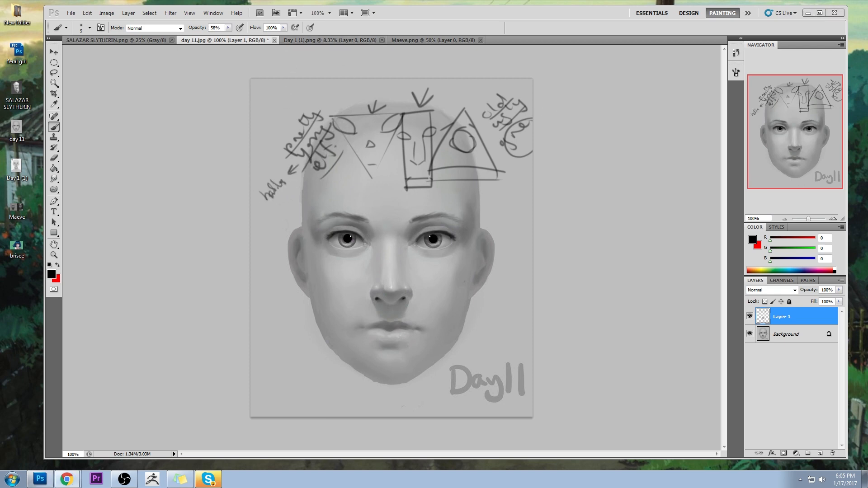
- Switch to Chrome, search Google Images for "storks baby" and open the first pink-haired baby picture
{"action": "left_click", "coordinate": [67, 479]}
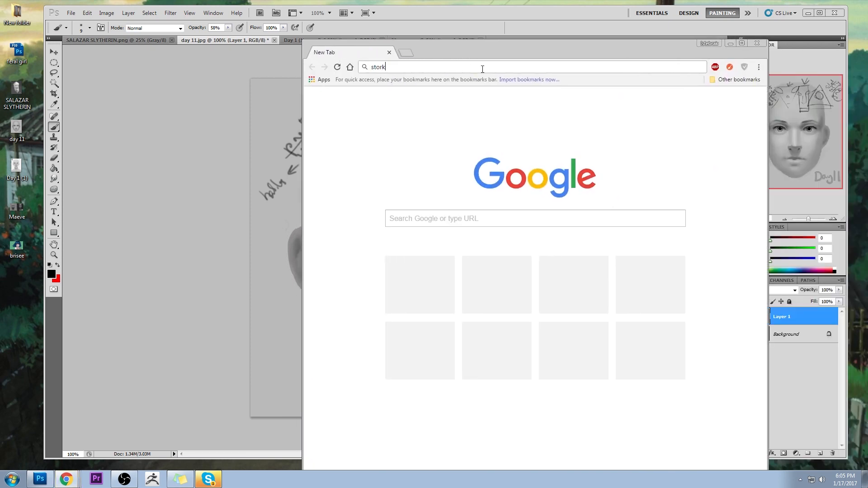
{"action": "type", "text": "storks baby"}
{"action": "key", "text": "Return"}
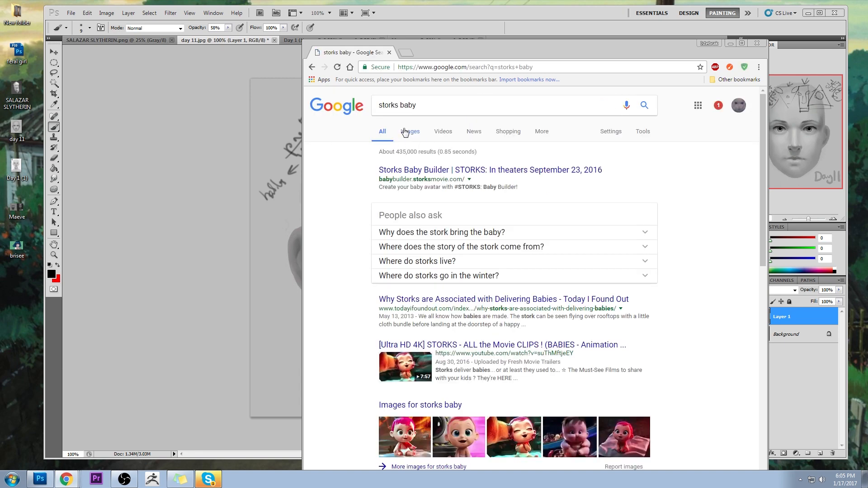
{"action": "left_click", "coordinate": [402, 132]}
{"action": "left_click", "coordinate": [368, 213]}
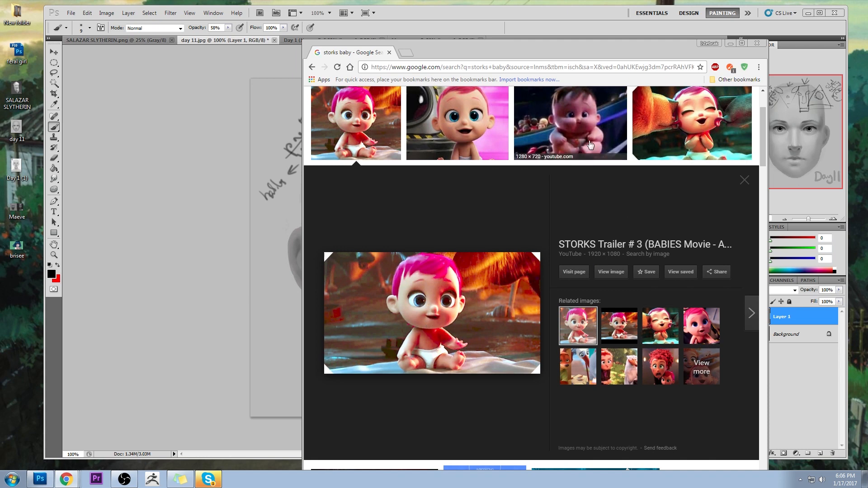
- Compare the face shapes and features of the Storks babies and the red-haired character, and close the browser
{"action": "left_click", "coordinate": [596, 129]}
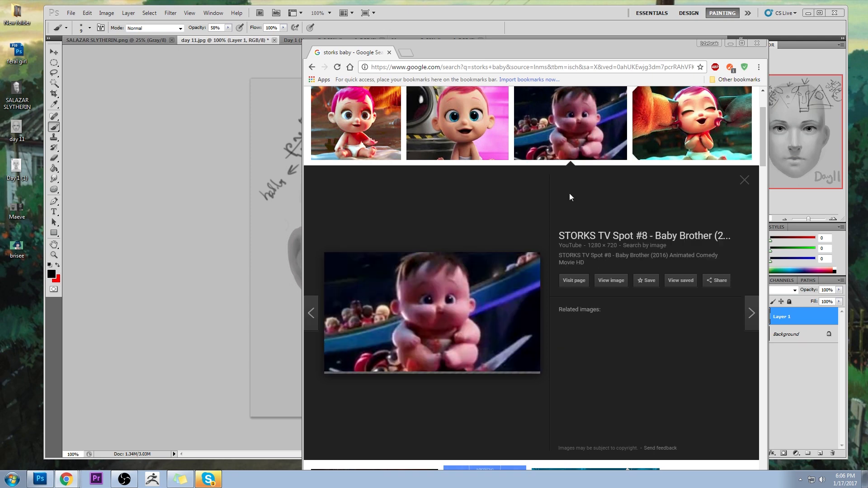
{"action": "left_click", "coordinate": [483, 121]}
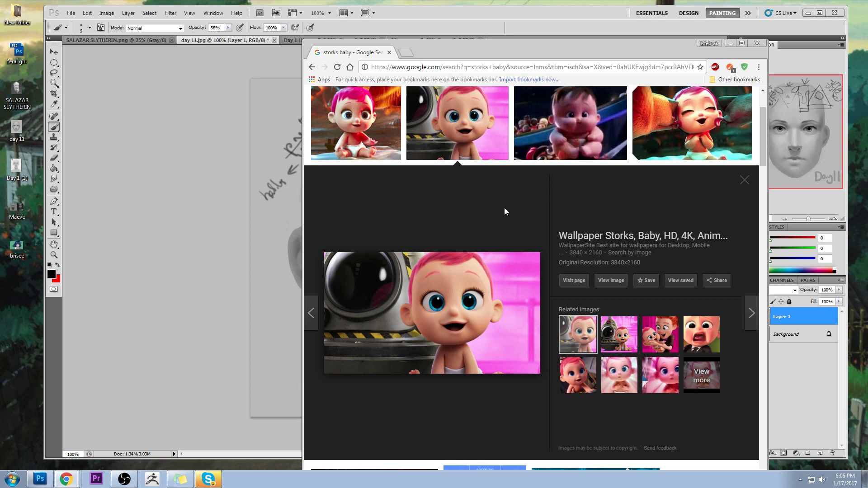
{"action": "left_click", "coordinate": [691, 123]}
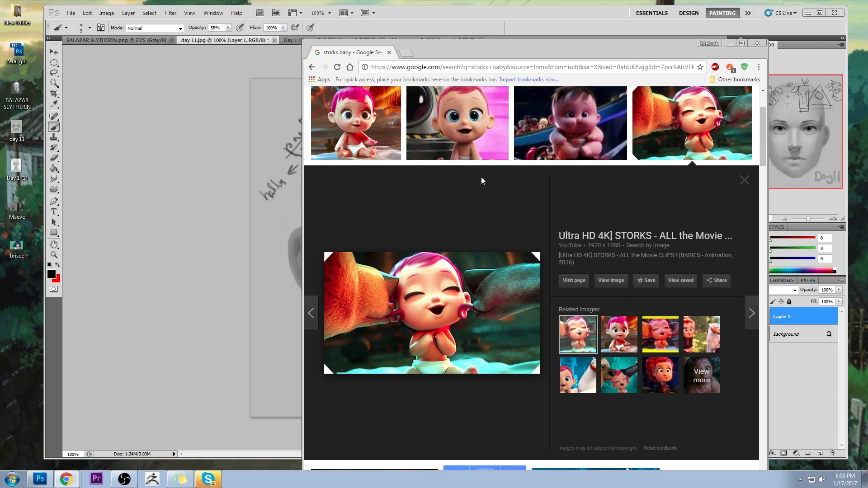
{"action": "scroll", "coordinate": [483, 180], "scroll_direction": "down", "scroll_amount": 4}
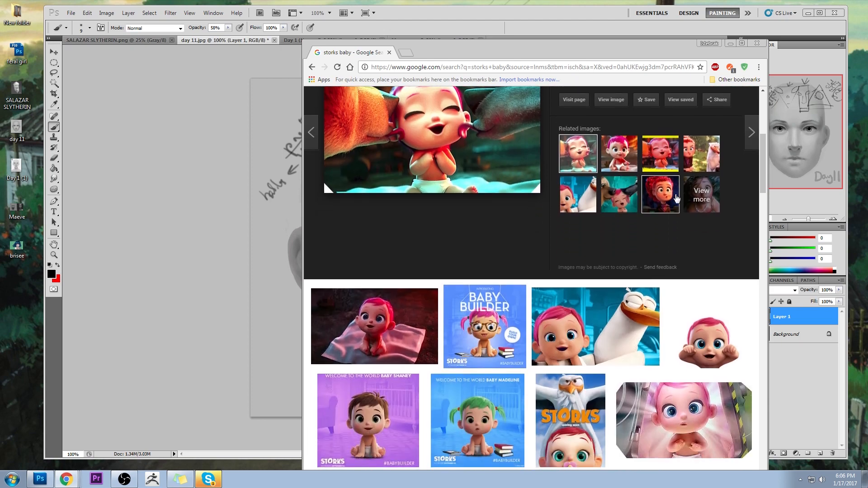
{"action": "left_click", "coordinate": [676, 198]}
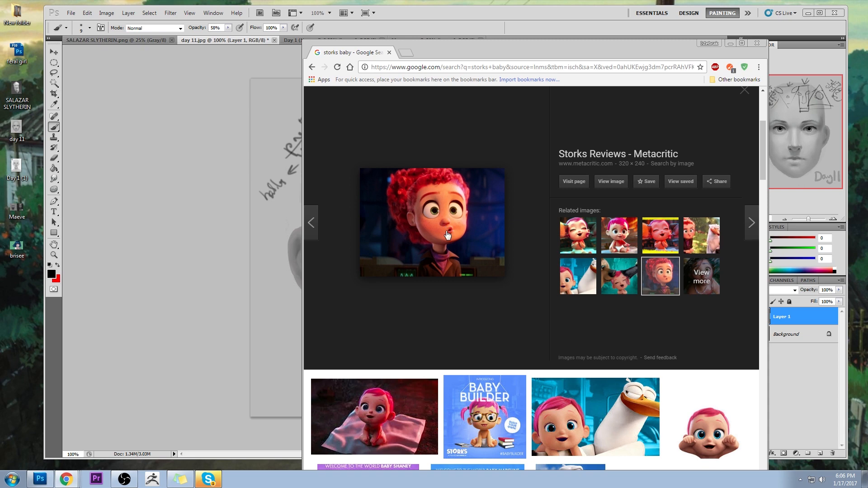
{"action": "left_click", "coordinate": [622, 244]}
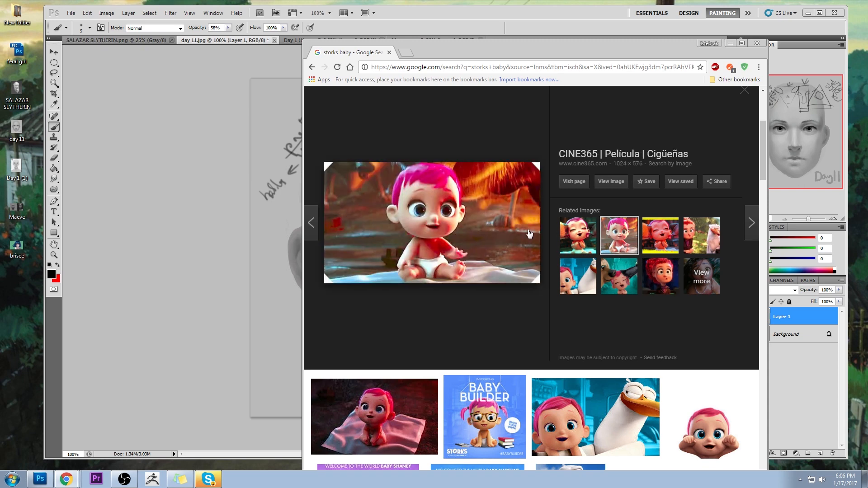
{"action": "left_click", "coordinate": [664, 278]}
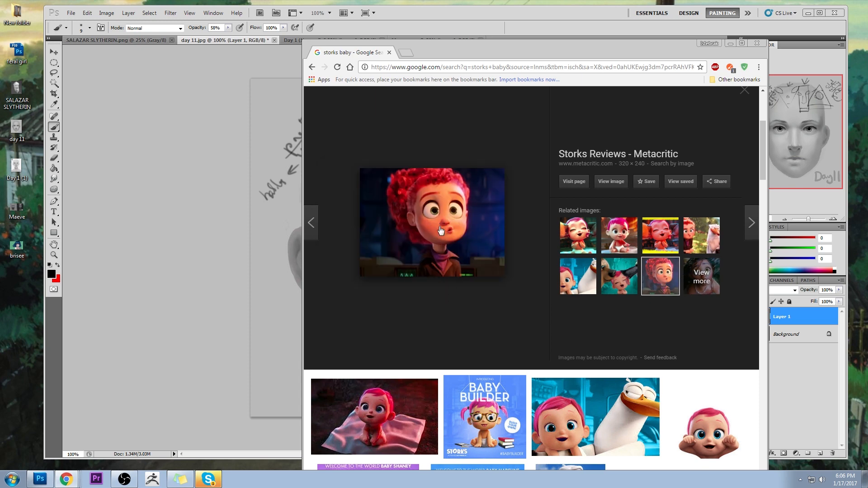
{"action": "left_click", "coordinate": [758, 44]}
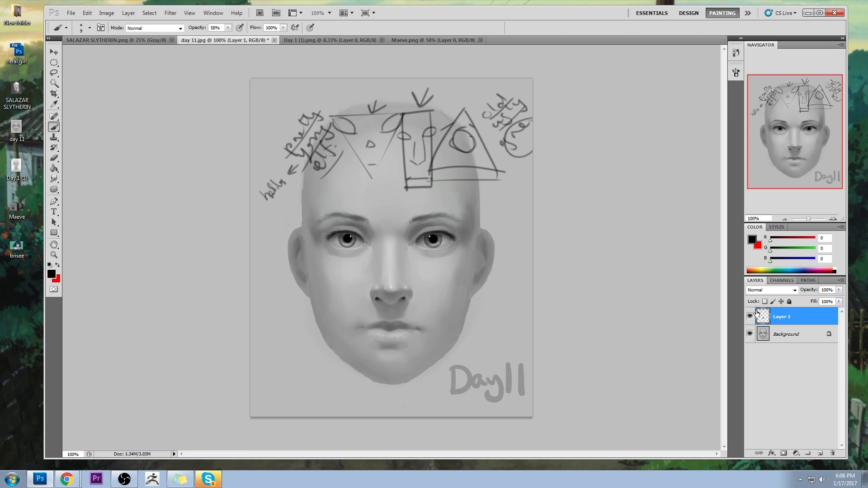
- Delete the lassoed face-shape sketches and notes from Layer 1, and merge the layer down into the Background
{"action": "key", "text": "l"}
{"action": "mouse_move", "coordinate": [521, 181]}
{"action": "left_mouse_down"}
{"action": "mouse_move", "coordinate": [361, 209]}
{"action": "mouse_move", "coordinate": [528, 61]}
{"action": "mouse_move", "coordinate": [538, 186]}
{"action": "left_mouse_up"}
{"action": "key", "text": "Delete"}
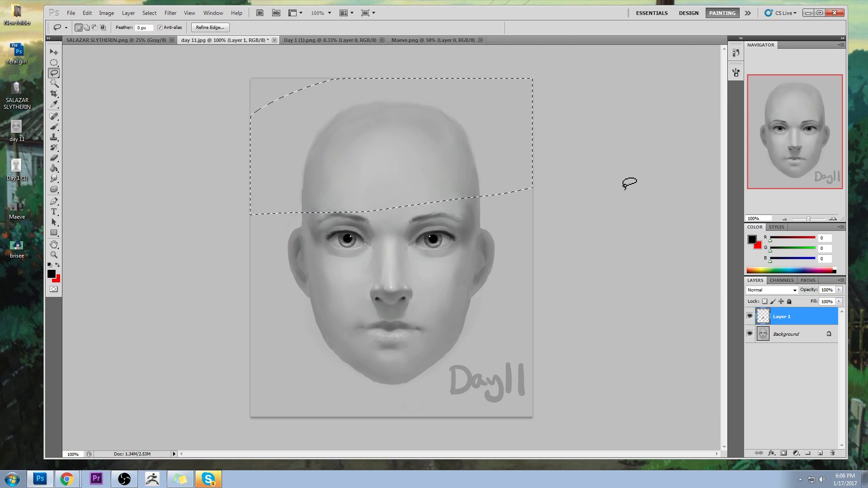
{"action": "right_click", "coordinate": [474, 149]}
{"action": "left_click", "coordinate": [480, 155]}
{"action": "key", "text": "b"}
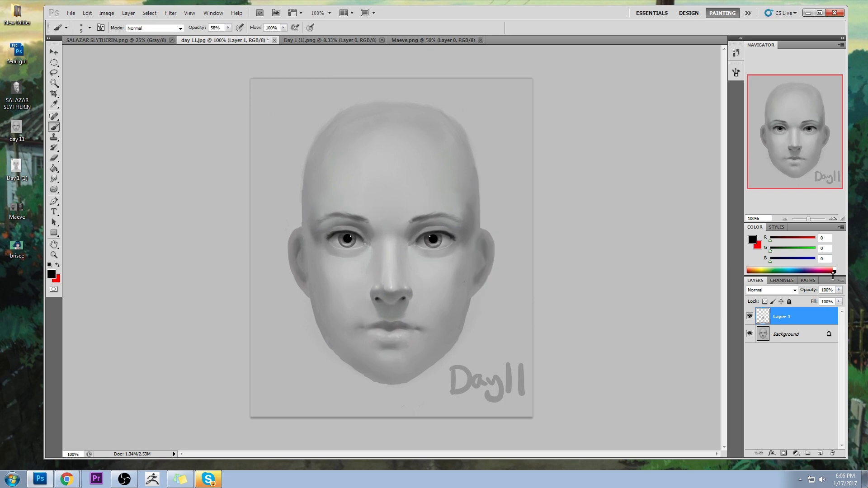
{"action": "right_click", "coordinate": [804, 319]}
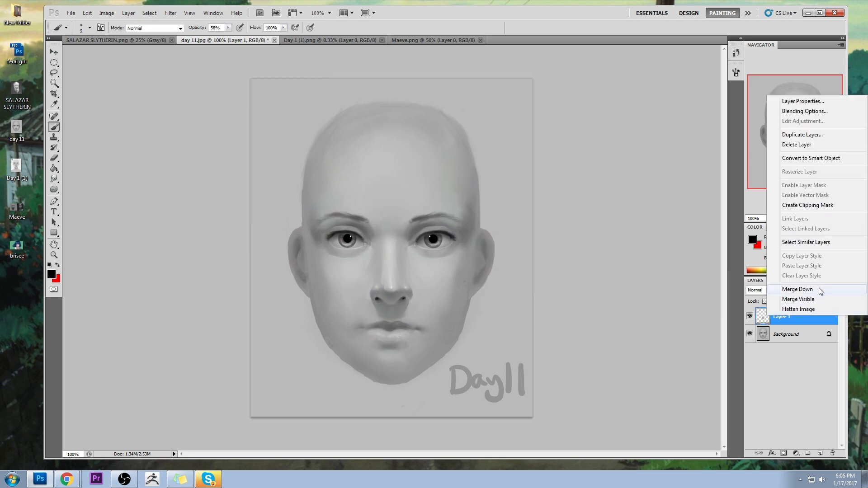
{"action": "left_click", "coordinate": [818, 287]}
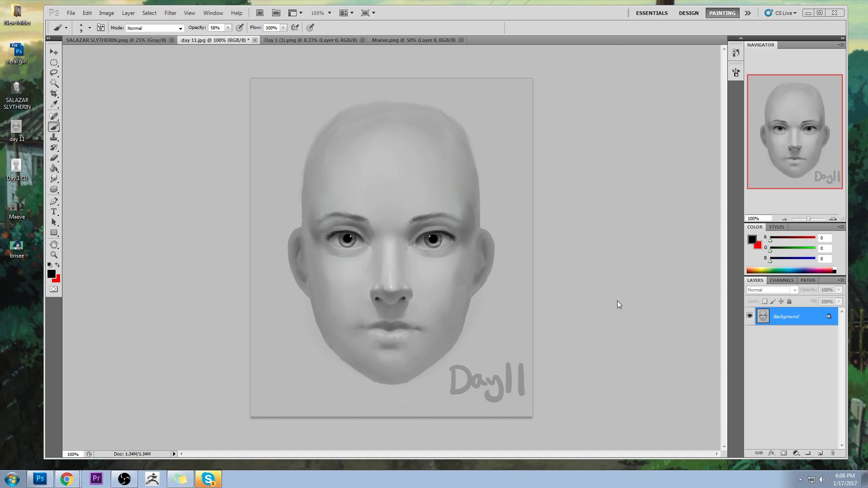
{"action": "left_click", "coordinate": [808, 320]}
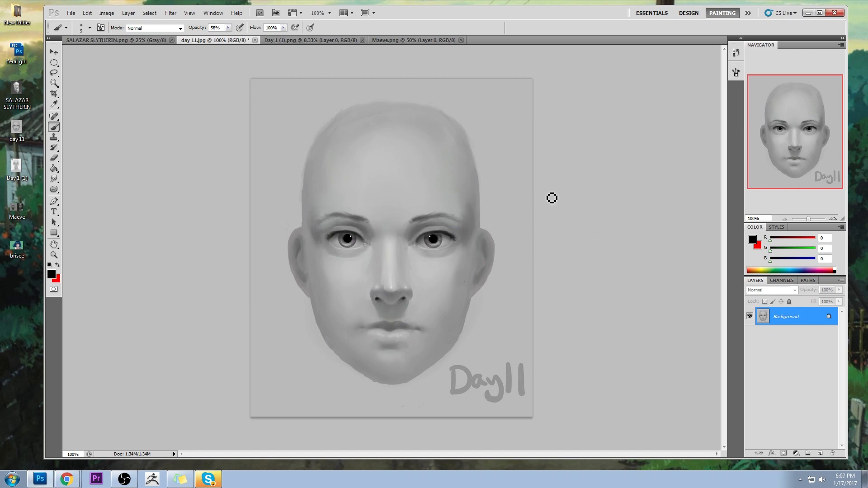
- Enlarge the Brush to 70 px and sample a dark grey from the outer corner of the eye
{"action": "key", "text": "bracketright"}
{"action": "key", "text": "bracketright"}
{"action": "key", "text": "bracketright"}
{"action": "key", "text": "bracketright"}
{"action": "key", "text": "bracketright"}
{"action": "key", "text": "bracketright"}
{"action": "key", "text": "bracketright"}
{"action": "left_click", "coordinate": [448, 233], "text": "alt"}
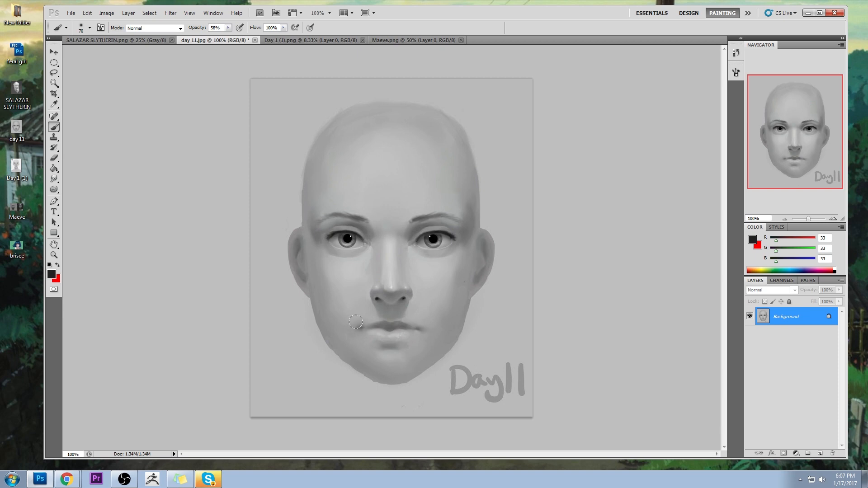
- Soften the dark corners of the mouth with a 30 px Brush and greys sampled from the surrounding skin
{"action": "left_click_drag", "start_coordinate": [451, 339], "coordinate": [471, 300]}
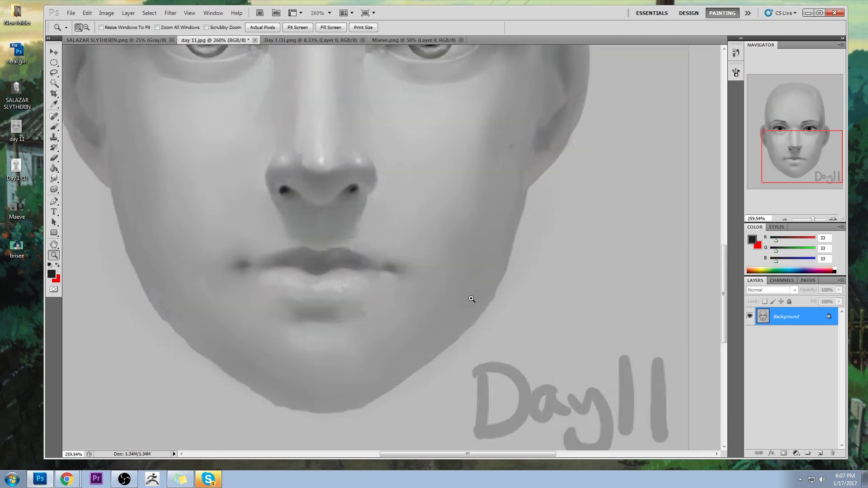
{"action": "left_click", "coordinate": [401, 264], "text": "alt"}
{"action": "left_click", "coordinate": [402, 264], "text": "alt"}
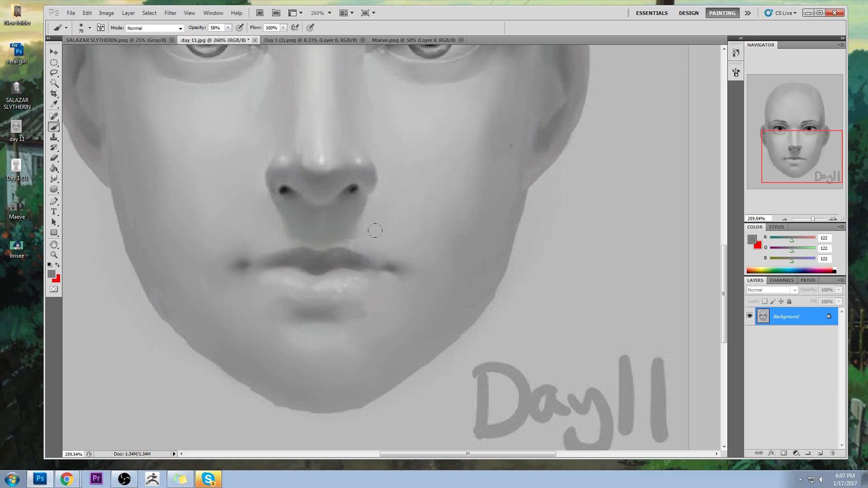
{"action": "left_click", "coordinate": [357, 184], "text": "alt"}
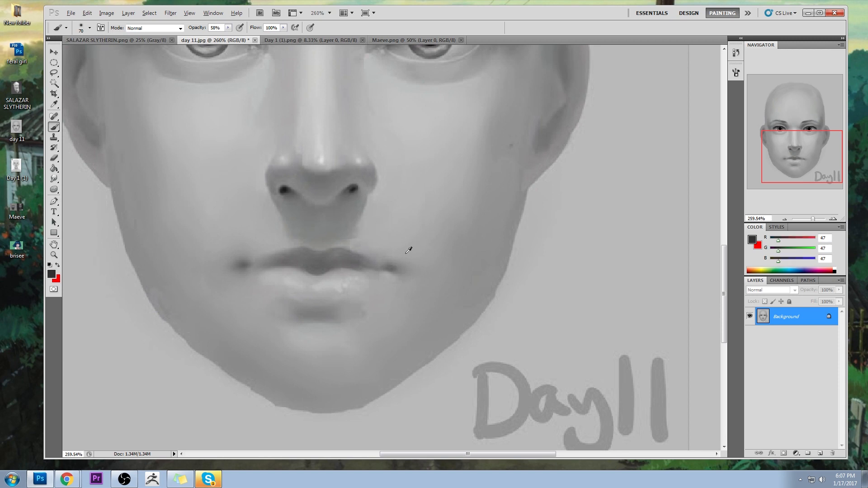
{"action": "left_click", "coordinate": [397, 264], "text": "alt"}
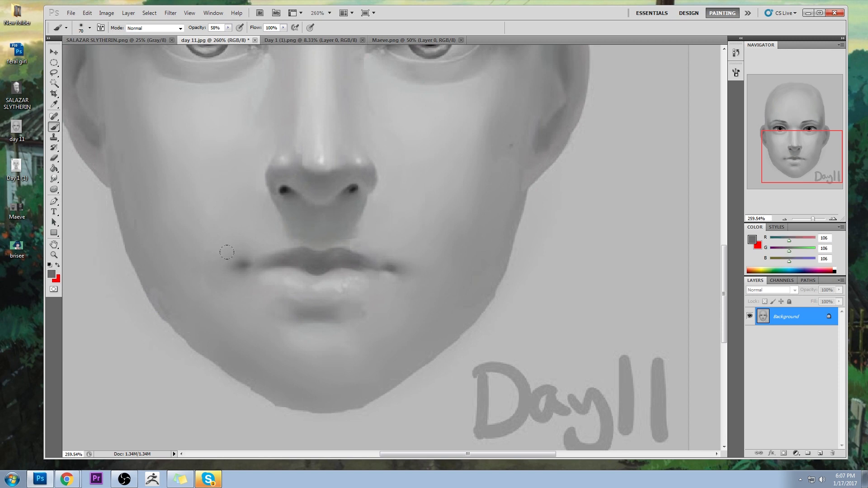
{"action": "left_click", "coordinate": [251, 281], "text": "alt"}
{"action": "key", "text": "bracketleft"}
{"action": "key", "text": "bracketleft"}
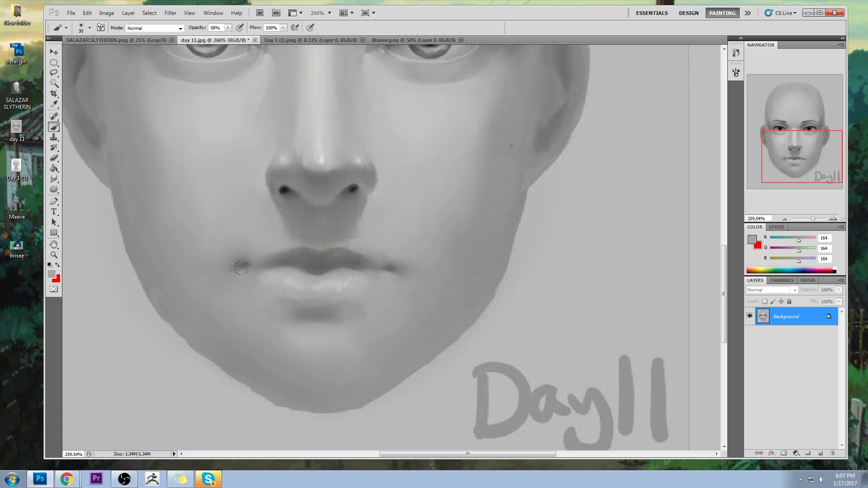
- Soften both eyebrows with the Smudge tool at 22% strength
{"action": "scroll", "coordinate": [370, 233], "scroll_direction": "down", "scroll_amount": 4}
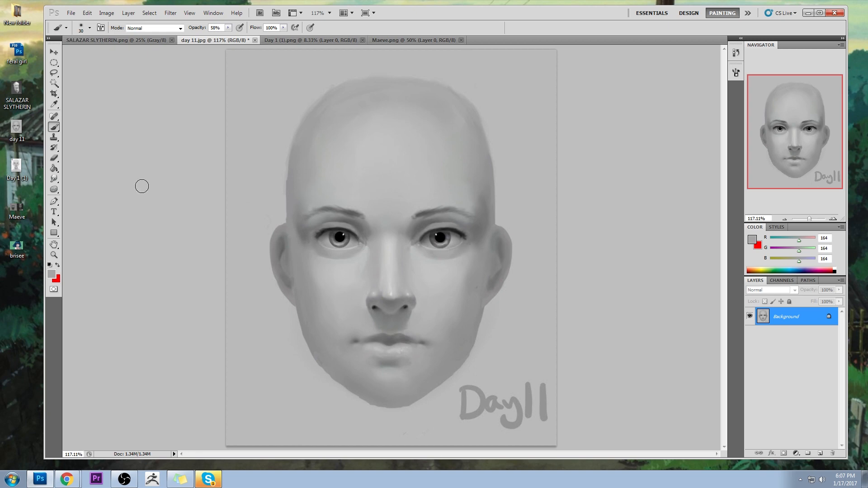
{"action": "left_click_drag", "start_coordinate": [54, 179], "coordinate": [87, 197]}
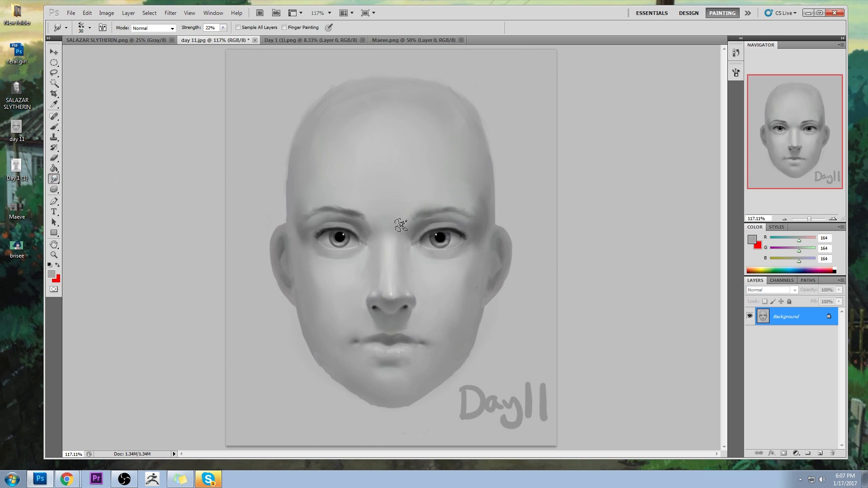
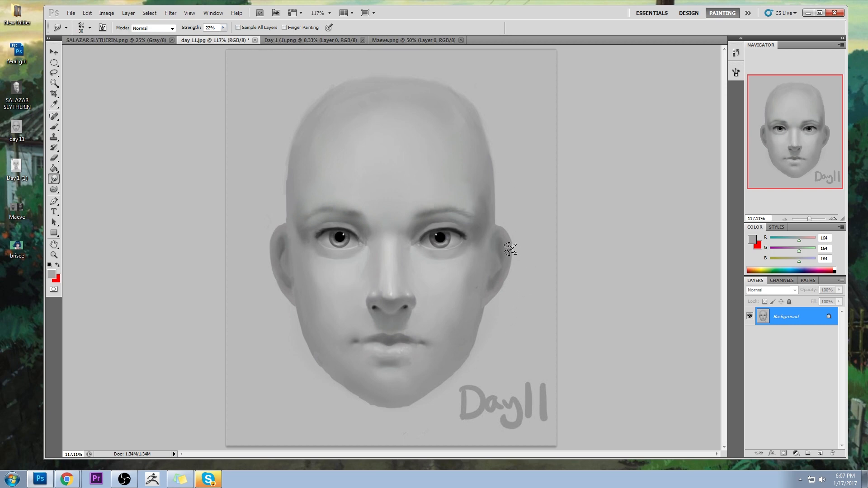
- Select both upper eyelids with the Magic Wand at tolerance 15 and brush them with light grey sampled from the cheek
{"action": "left_click", "coordinate": [54, 83]}
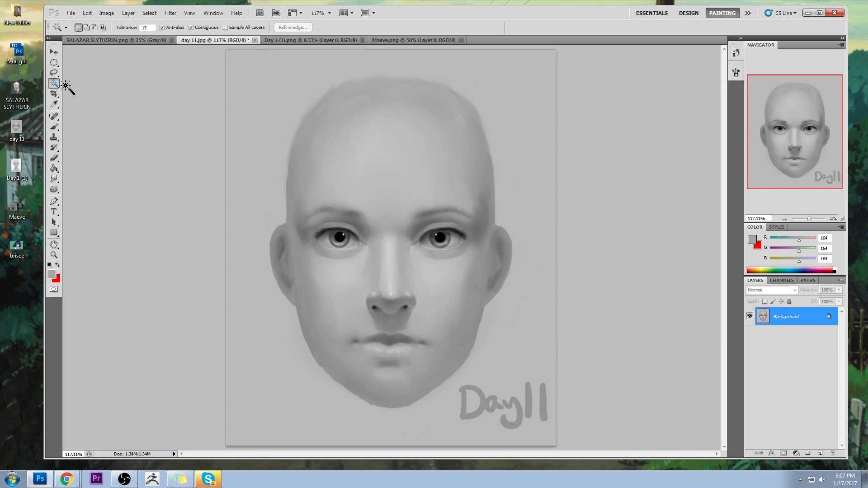
{"action": "left_click", "coordinate": [443, 224]}
{"action": "left_click", "coordinate": [341, 230], "text": "shift"}
{"action": "key", "text": "ctrl+z"}
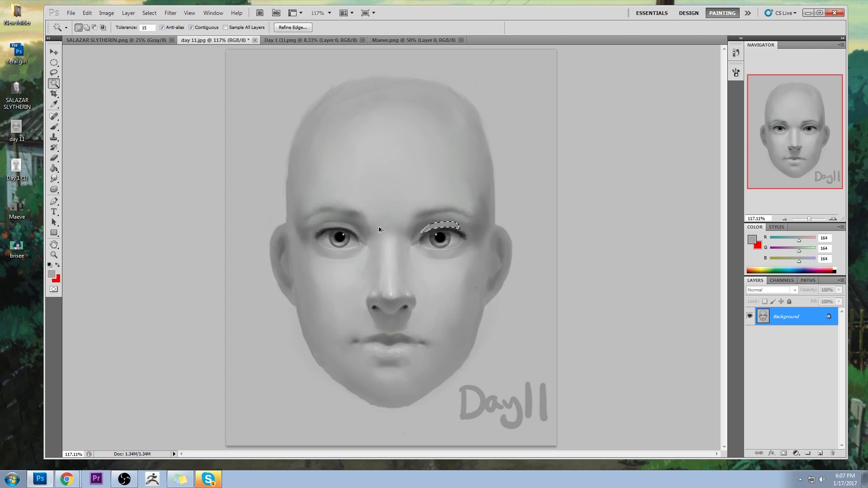
{"action": "left_click", "coordinate": [357, 232], "text": "shift"}
{"action": "key", "text": "b"}
{"action": "key", "text": "ctrl+h"}
{"action": "left_click", "coordinate": [443, 266], "text": "alt"}
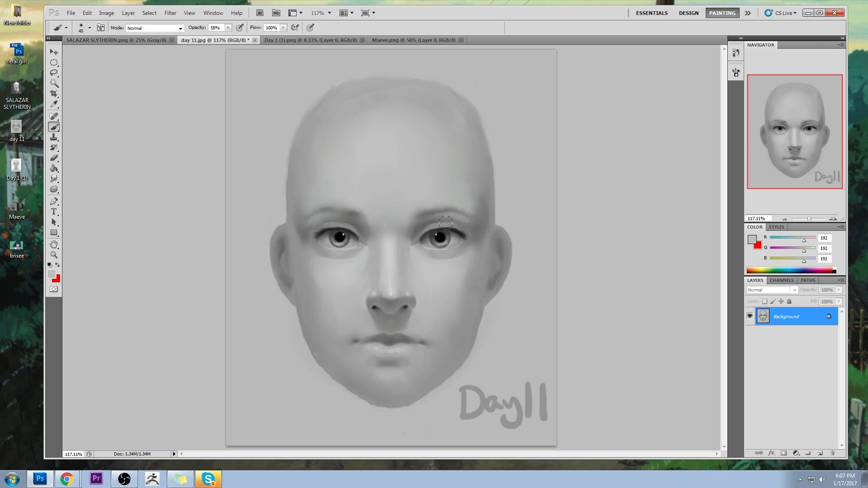
{"action": "mouse_move", "coordinate": [435, 217]}
{"action": "left_mouse_down"}
{"action": "mouse_move", "coordinate": [439, 224]}
{"action": "mouse_move", "coordinate": [432, 222]}
{"action": "left_mouse_up"}
{"action": "left_click_drag", "start_coordinate": [332, 217], "coordinate": [327, 217]}
- Paint along the lower eyelid with a 40 px Brush using greys sampled from the cheek and eye
{"action": "left_click", "coordinate": [452, 259], "text": "alt"}
{"action": "key", "text": "alt"}
{"action": "left_click", "coordinate": [454, 242], "text": "alt"}
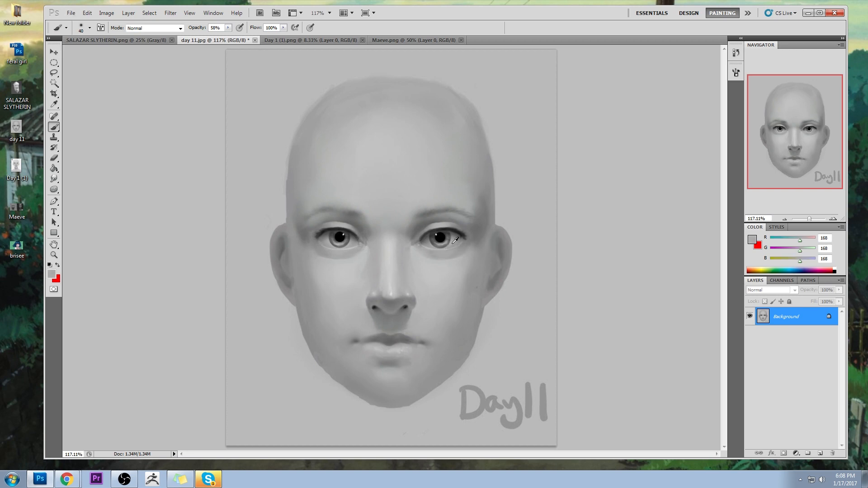
{"action": "left_click_drag", "start_coordinate": [450, 243], "coordinate": [439, 246]}
- Outline the crescent-shaped areas beneath both eyes with the Lasso tool
{"action": "key", "text": "l"}
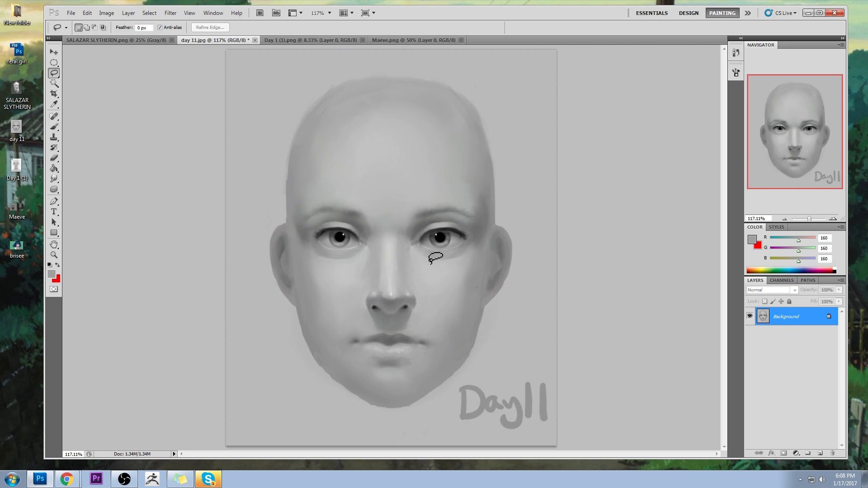
{"action": "mouse_move", "coordinate": [467, 252]}
{"action": "left_mouse_down"}
{"action": "mouse_move", "coordinate": [416, 249]}
{"action": "mouse_move", "coordinate": [420, 259]}
{"action": "mouse_move", "coordinate": [453, 267]}
{"action": "mouse_move", "coordinate": [468, 248]}
{"action": "left_mouse_up"}
{"action": "mouse_move", "coordinate": [361, 249]}
{"action": "left_mouse_down"}
{"action": "mouse_move", "coordinate": [311, 256]}
{"action": "mouse_move", "coordinate": [345, 269]}
{"action": "mouse_move", "coordinate": [361, 250]}
{"action": "left_mouse_up"}
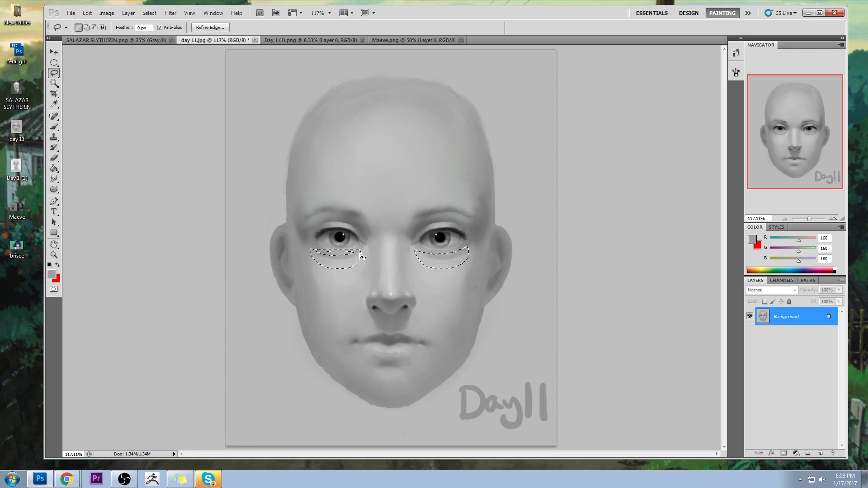
{"action": "mouse_move", "coordinate": [362, 251]}
{"action": "left_mouse_down"}
{"action": "mouse_move", "coordinate": [312, 248]}
{"action": "mouse_move", "coordinate": [336, 267]}
{"action": "mouse_move", "coordinate": [361, 252]}
{"action": "left_mouse_up"}
{"action": "mouse_move", "coordinate": [467, 248]}
{"action": "left_mouse_down"}
{"action": "mouse_move", "coordinate": [422, 253]}
{"action": "mouse_move", "coordinate": [428, 265]}
{"action": "mouse_move", "coordinate": [468, 250]}
{"action": "left_mouse_up"}
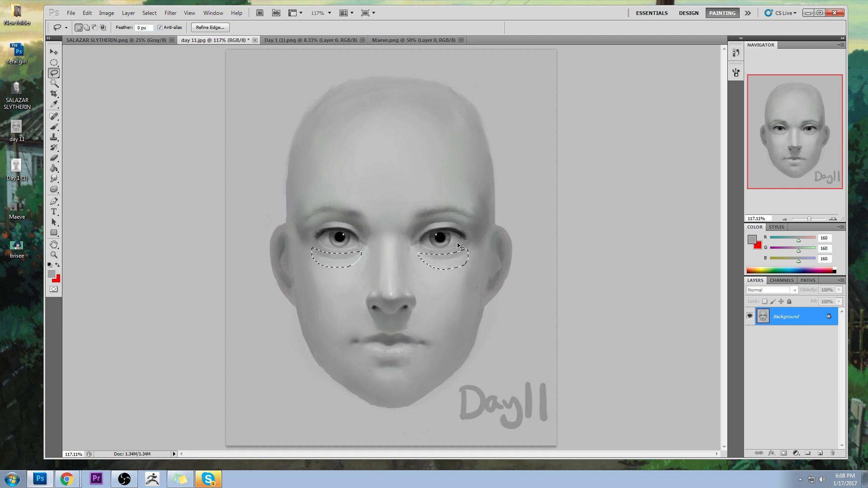
- Copy the selected under-eye areas to a new layer and nudge them up toward the eyes
{"action": "key", "text": "ctrl+j"}
{"action": "key", "text": "v"}
{"action": "key", "text": "Up"}
{"action": "key", "text": "Up"}
{"action": "key", "text": "Up"}
{"action": "key", "text": "Up"}
{"action": "key", "text": "Up"}
{"action": "key", "text": "Up"}
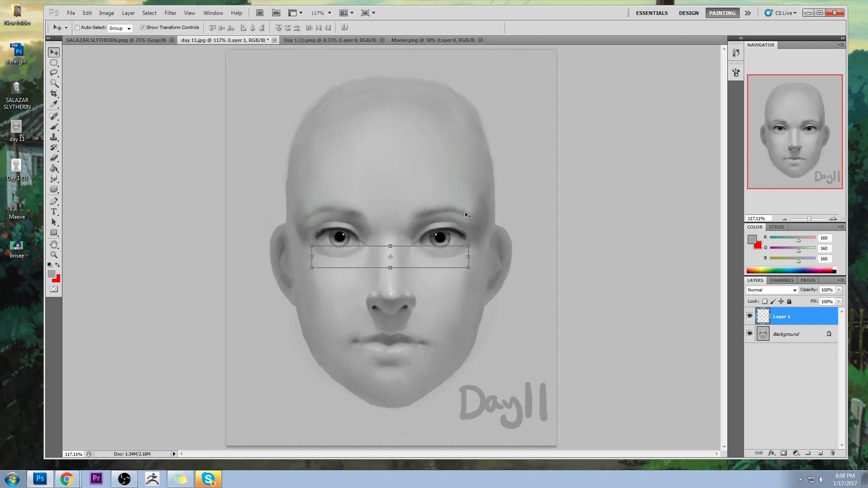
{"action": "key", "text": "Up"}
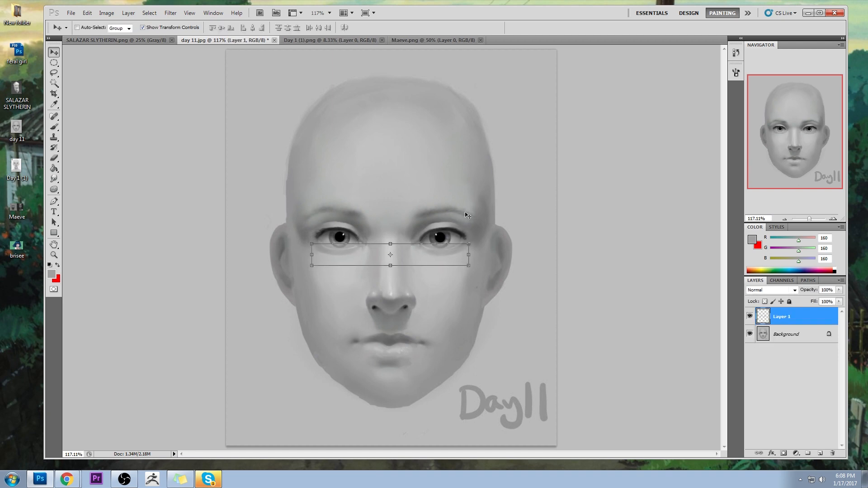
{"action": "key", "text": "Right"}
{"action": "key", "text": "Down"}
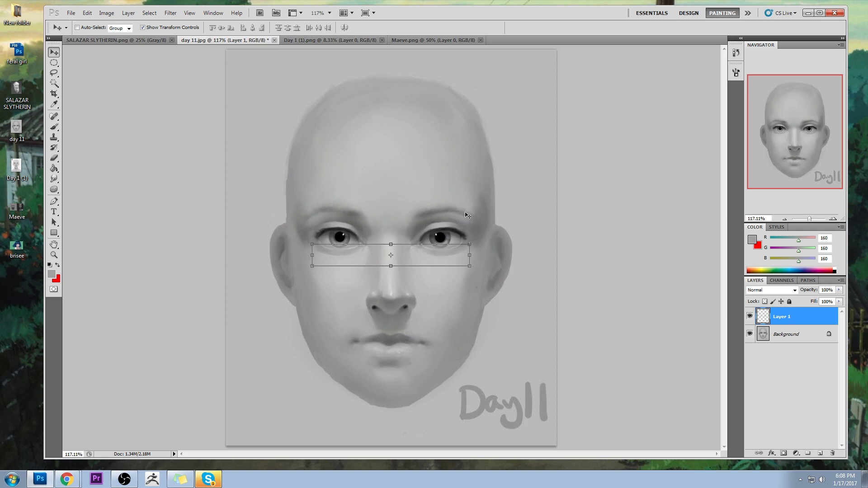
- Compare the face with and without Layer 1's raised under-eye areas, and delete that layer
{"action": "key", "text": "e"}
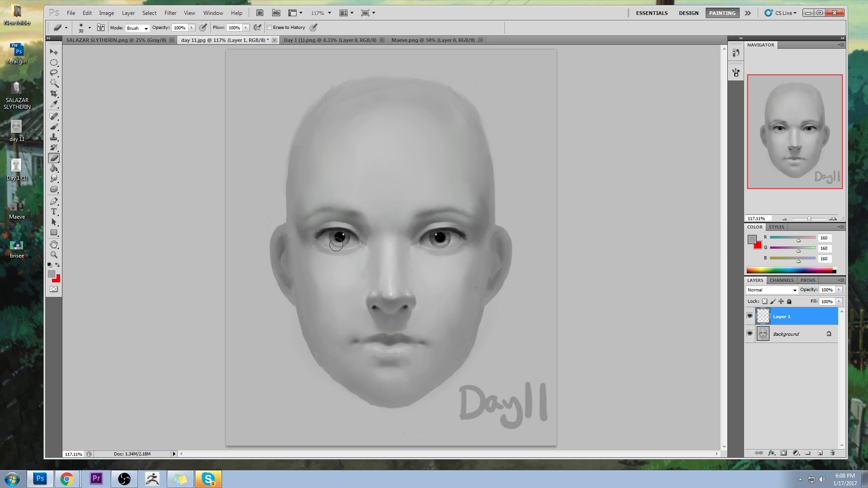
{"action": "left_click", "coordinate": [748, 317]}
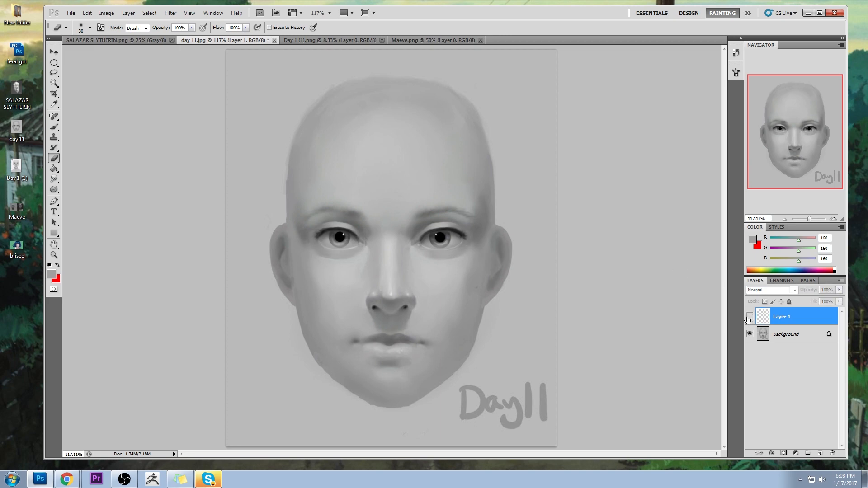
{"action": "left_click", "coordinate": [749, 319]}
{"action": "left_click", "coordinate": [749, 318]}
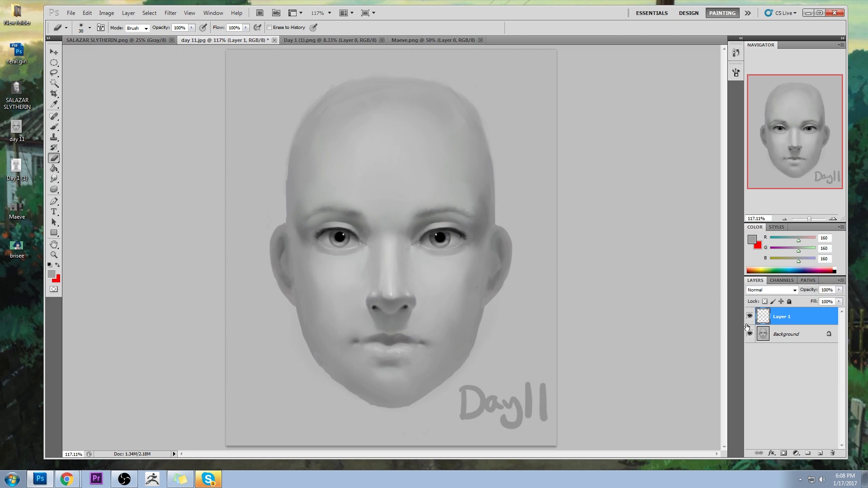
{"action": "key", "text": "ctrl+minus"}
{"action": "key", "text": "ctrl+minus"}
{"action": "left_click", "coordinate": [750, 318]}
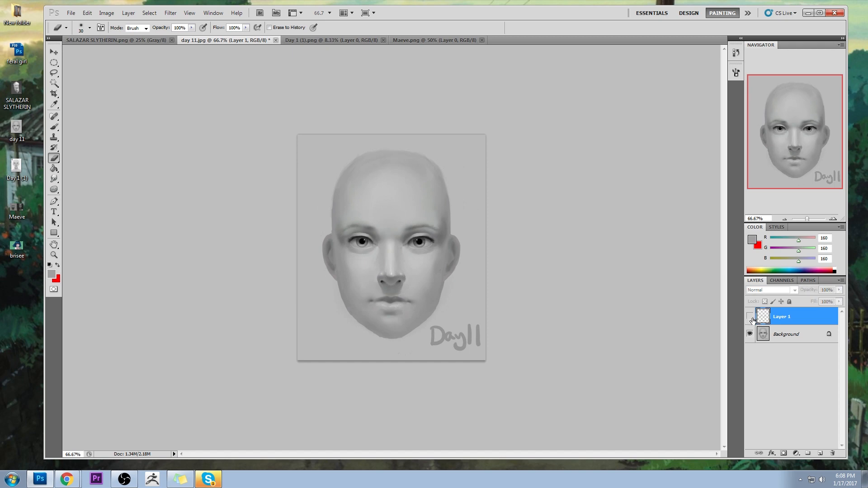
{"action": "left_click", "coordinate": [750, 320]}
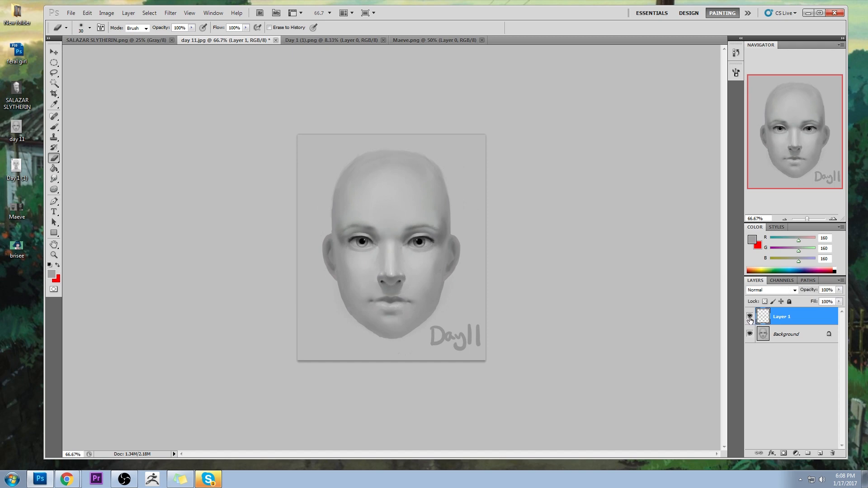
{"action": "left_click", "coordinate": [750, 319]}
{"action": "left_click", "coordinate": [750, 319]}
{"action": "left_click", "coordinate": [750, 319]}
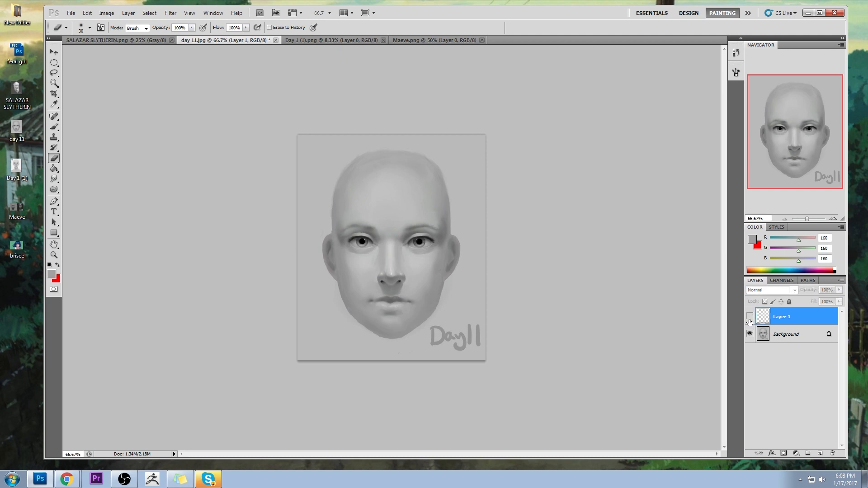
{"action": "left_click", "coordinate": [749, 319]}
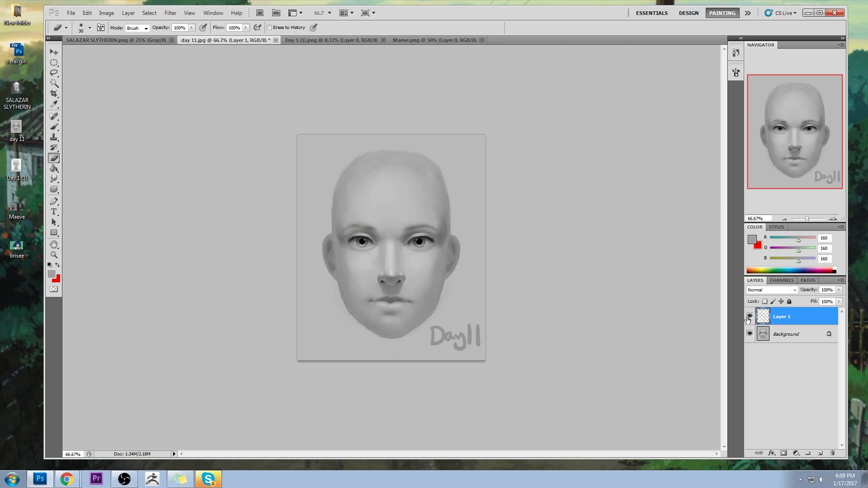
{"action": "left_click", "coordinate": [749, 321]}
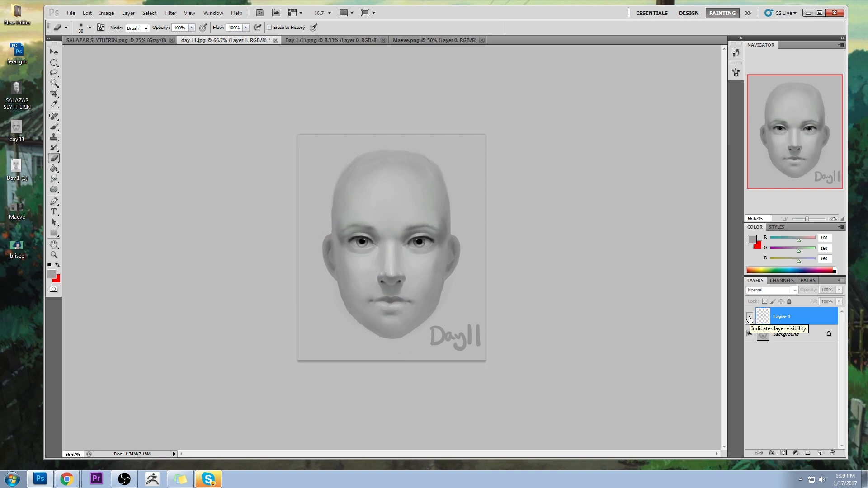
{"action": "left_click", "coordinate": [751, 319]}
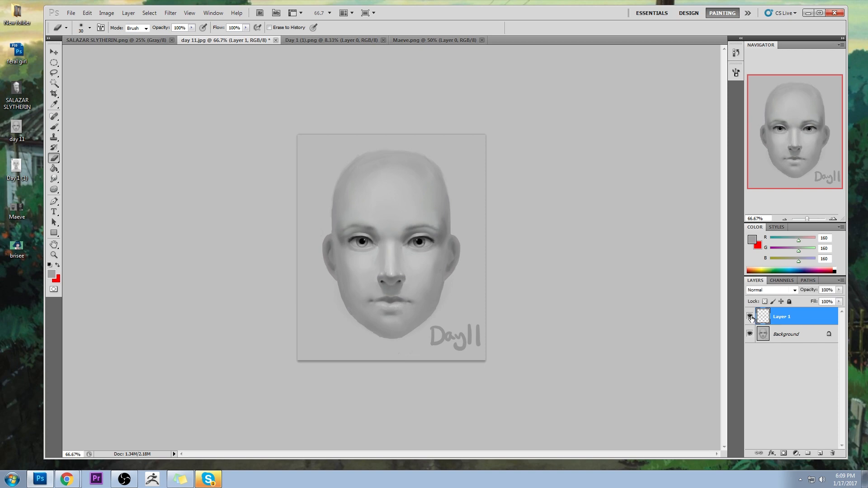
{"action": "left_click", "coordinate": [751, 319]}
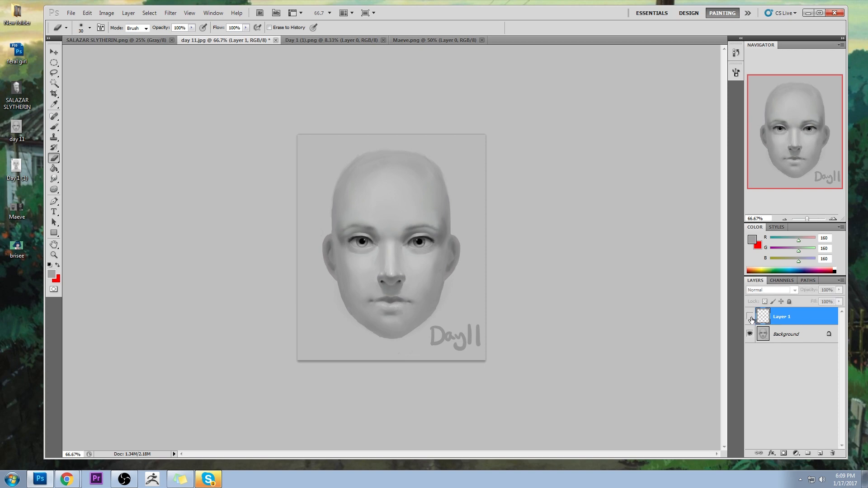
{"action": "mouse_move", "coordinate": [783, 323]}
{"action": "left_mouse_down"}
{"action": "mouse_move", "coordinate": [814, 452]}
{"action": "mouse_move", "coordinate": [832, 453]}
{"action": "left_mouse_up"}
- Touch up the skin beneath both eyes with a textured brush reduced to 15 px and light greys sampled nearby
{"action": "key", "text": "b"}
{"action": "right_click", "coordinate": [423, 205]}
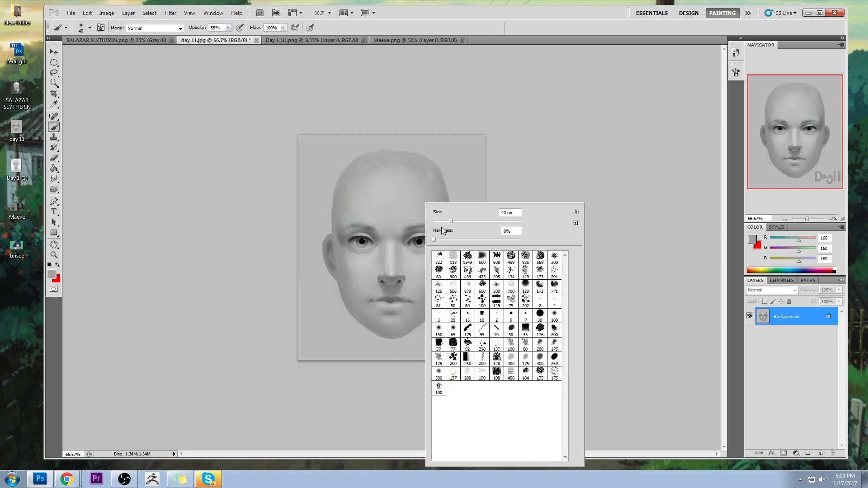
{"action": "left_click", "coordinate": [464, 330]}
{"action": "left_click", "coordinate": [413, 252], "text": "alt"}
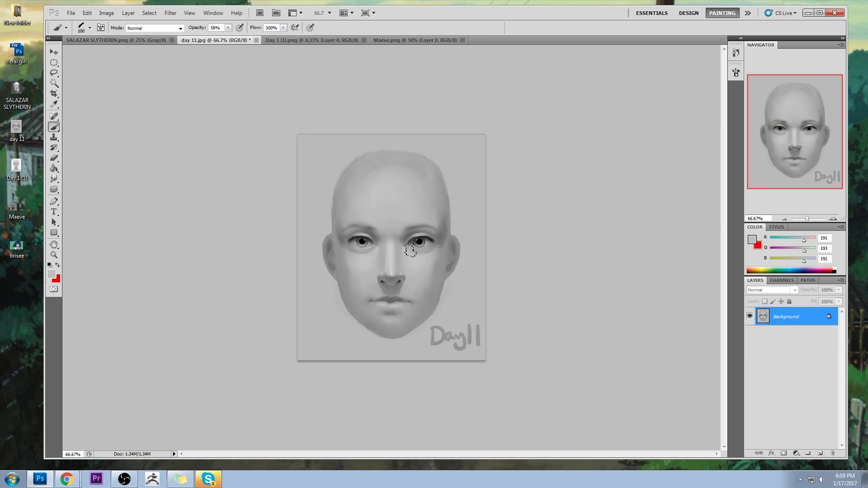
{"action": "key", "text": "bracketleft"}
{"action": "key", "text": "bracketleft"}
{"action": "key", "text": "bracketleft"}
{"action": "key", "text": "bracketleft"}
{"action": "key", "text": "bracketleft"}
{"action": "key", "text": "bracketleft"}
{"action": "key", "text": "bracketleft"}
{"action": "key", "text": "bracketleft"}
{"action": "key", "text": "bracketleft"}
{"action": "key", "text": "bracketleft"}
{"action": "key", "text": "bracketleft"}
{"action": "key", "text": "bracketleft"}
{"action": "key", "text": "bracketleft"}
{"action": "key", "text": "bracketleft"}
{"action": "left_click", "coordinate": [370, 261], "text": "alt"}
{"action": "left_click", "coordinate": [26, 293]}
{"action": "left_click", "coordinate": [412, 261], "text": "alt"}
{"action": "left_click", "coordinate": [363, 256], "text": "alt"}
{"action": "left_click", "coordinate": [420, 259], "text": "alt"}
- Blend the skin around the eyes with a smaller Smudge tool at 22% strength
{"action": "left_click", "coordinate": [54, 179]}
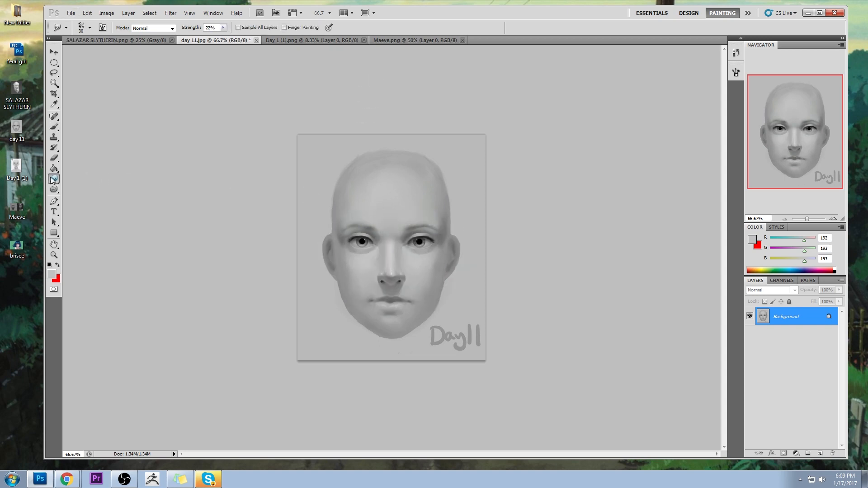
{"action": "left_click", "coordinate": [90, 195]}
{"action": "key", "text": "bracketleft"}
- Fade the outer parts of both eyebrows with a soft 70 px Brush and light grey sampled from the forehead
{"action": "key", "text": "b"}
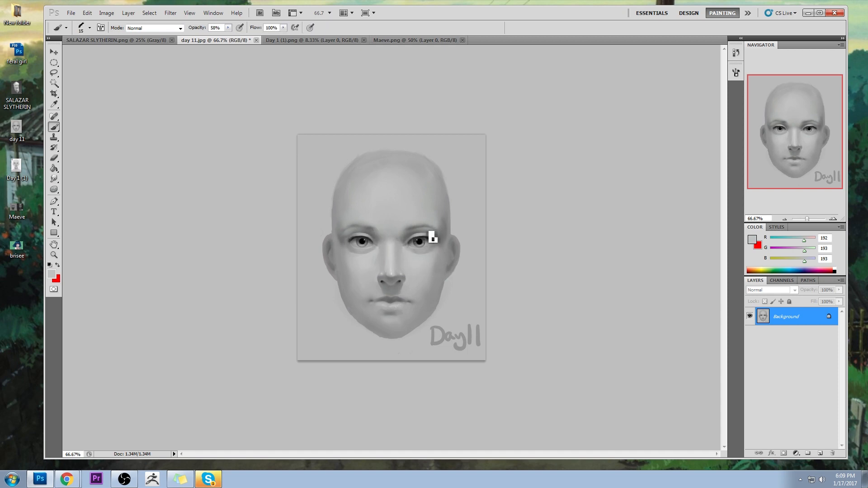
{"action": "right_click", "coordinate": [435, 236]}
{"action": "left_click", "coordinate": [564, 319]}
{"action": "left_click", "coordinate": [564, 319]}
{"action": "key", "text": "z"}
{"action": "left_click_drag", "start_coordinate": [340, 204], "coordinate": [472, 281]}
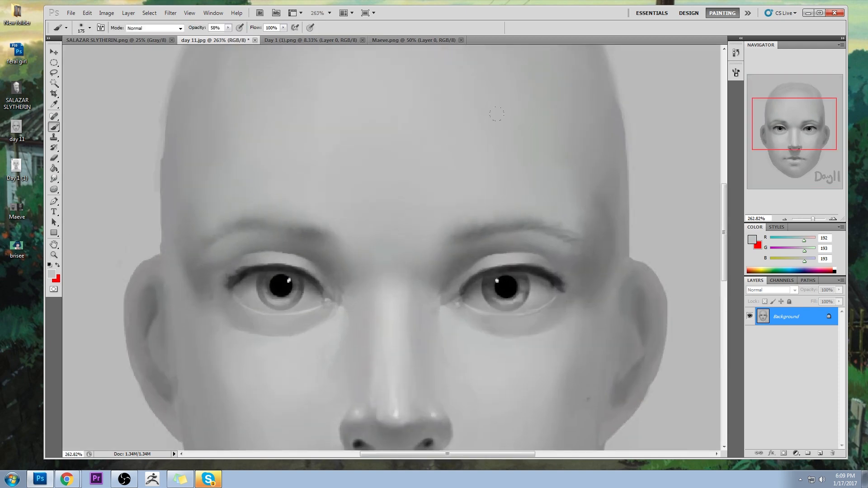
{"action": "left_click", "coordinate": [436, 184], "text": "alt"}
{"action": "mouse_move", "coordinate": [531, 219]}
{"action": "left_mouse_down"}
{"action": "mouse_move", "coordinate": [476, 199]}
{"action": "mouse_move", "coordinate": [529, 214]}
{"action": "mouse_move", "coordinate": [545, 250]}
{"action": "left_mouse_up"}
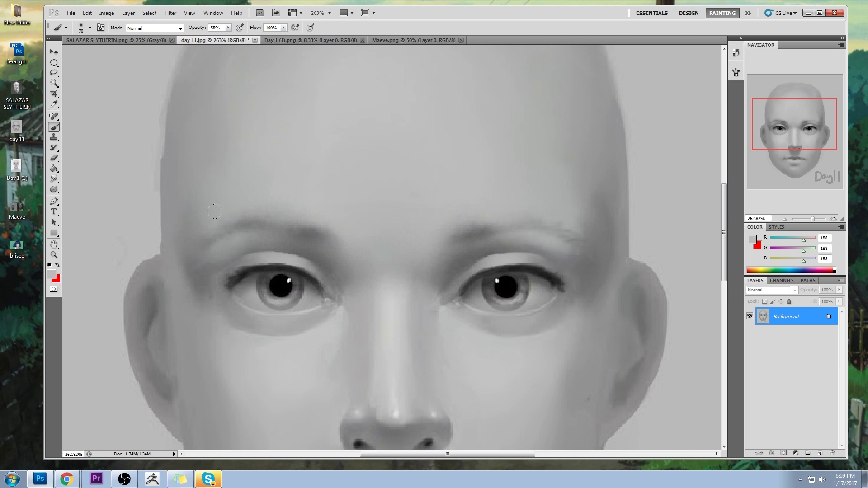
{"action": "mouse_move", "coordinate": [215, 211]}
{"action": "left_mouse_down"}
{"action": "mouse_move", "coordinate": [267, 229]}
{"action": "mouse_move", "coordinate": [251, 192]}
{"action": "left_mouse_up"}
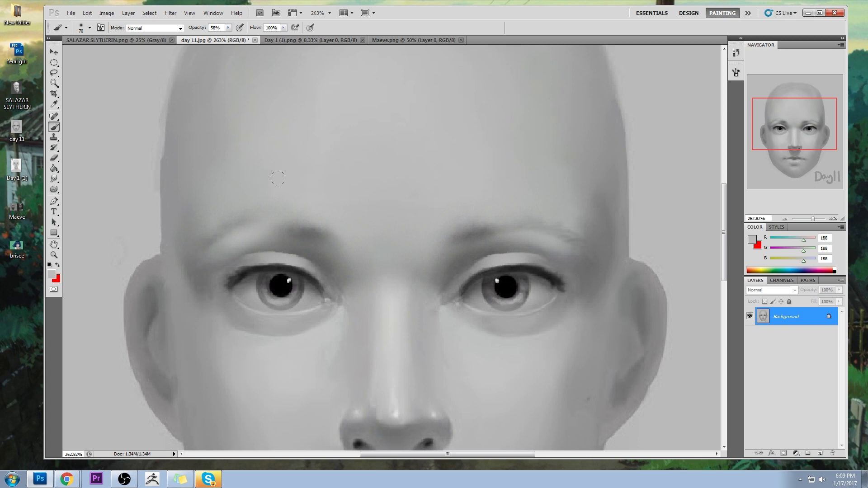
- Darken and shape both eyebrows with the soft 70 px brush at 70% opacity and greys sampled from the brows
{"action": "left_click", "coordinate": [229, 28]}
{"action": "left_click", "coordinate": [315, 224], "text": "alt"}
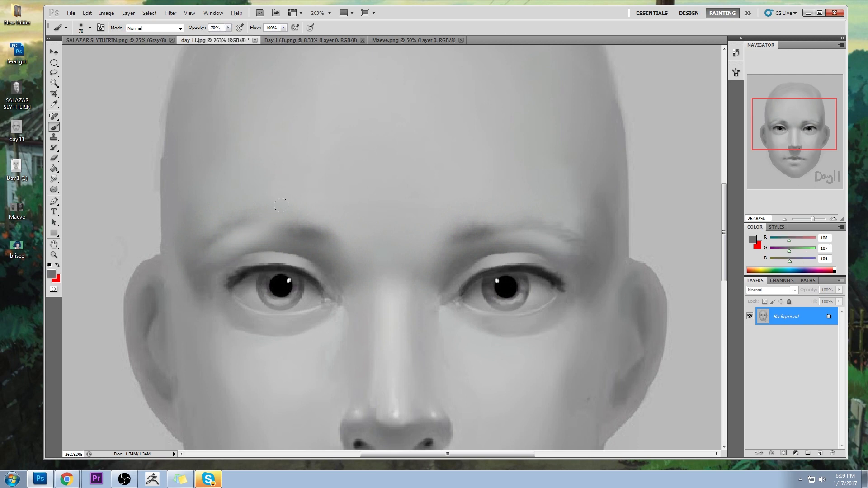
{"action": "left_click", "coordinate": [256, 202], "text": "alt"}
{"action": "left_click_drag", "start_coordinate": [260, 227], "coordinate": [267, 225]}
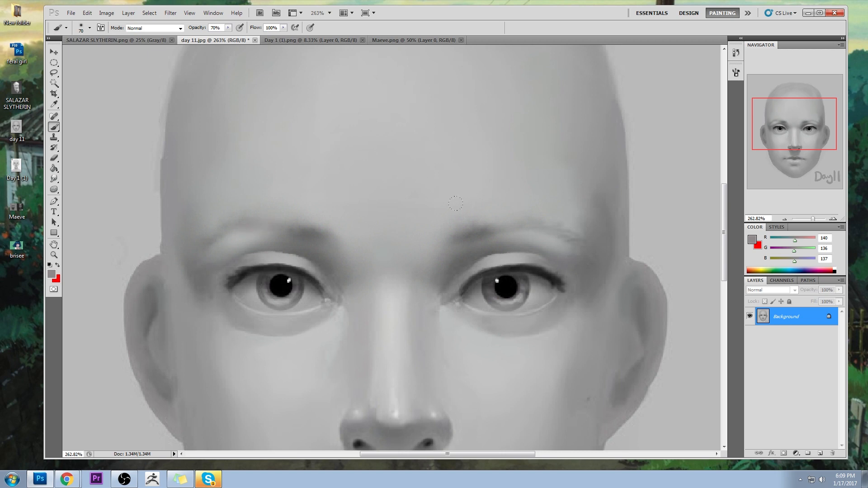
{"action": "left_click", "coordinate": [476, 229], "text": "alt"}
{"action": "left_click_drag", "start_coordinate": [493, 228], "coordinate": [566, 217]}
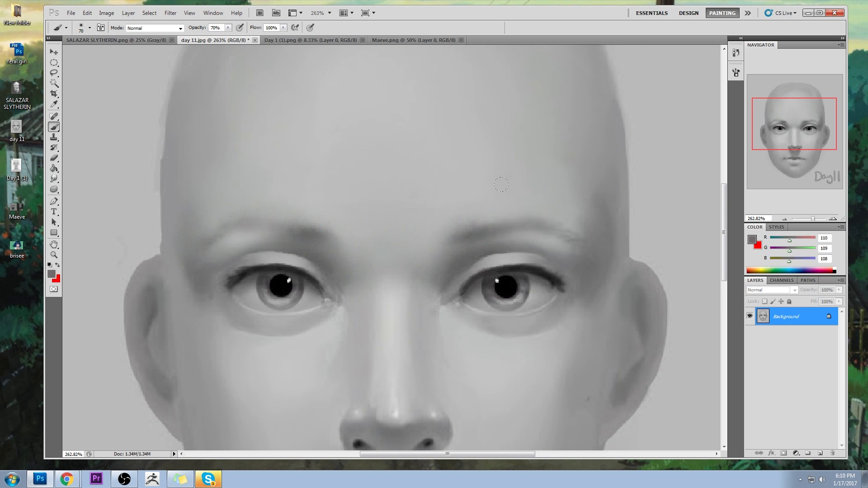
{"action": "left_click", "coordinate": [308, 227], "text": "alt"}
{"action": "left_click_drag", "start_coordinate": [298, 226], "coordinate": [277, 225]}
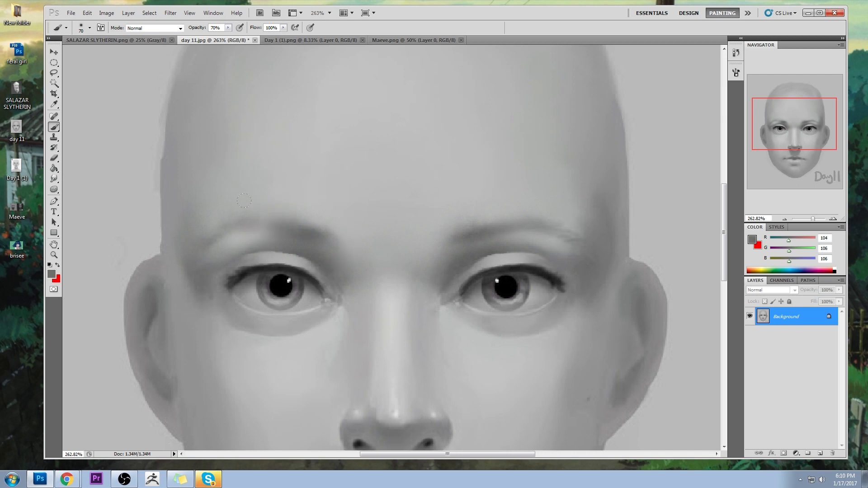
{"action": "left_click", "coordinate": [294, 182], "text": "alt"}
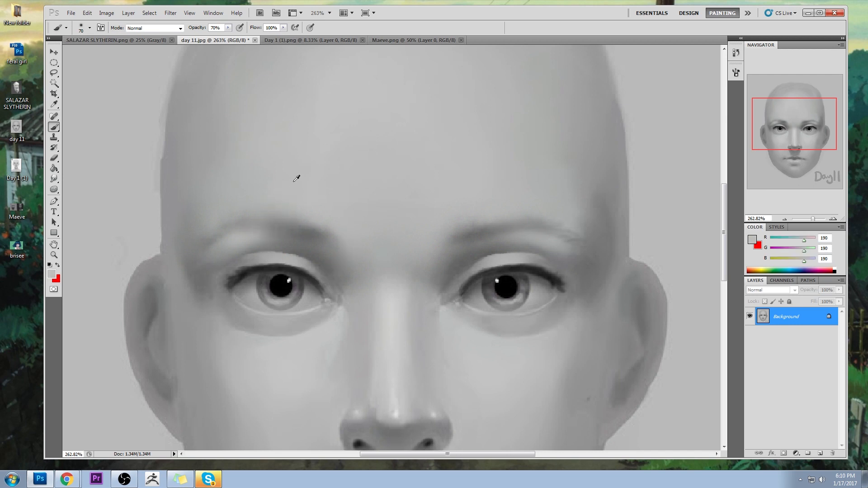
- Refine the skin above the eyebrow using 83% brush opacity and light grey sampled from the forehead
{"action": "left_click", "coordinate": [229, 28]}
{"action": "left_click", "coordinate": [235, 37]}
{"action": "left_click", "coordinate": [304, 195], "text": "alt"}
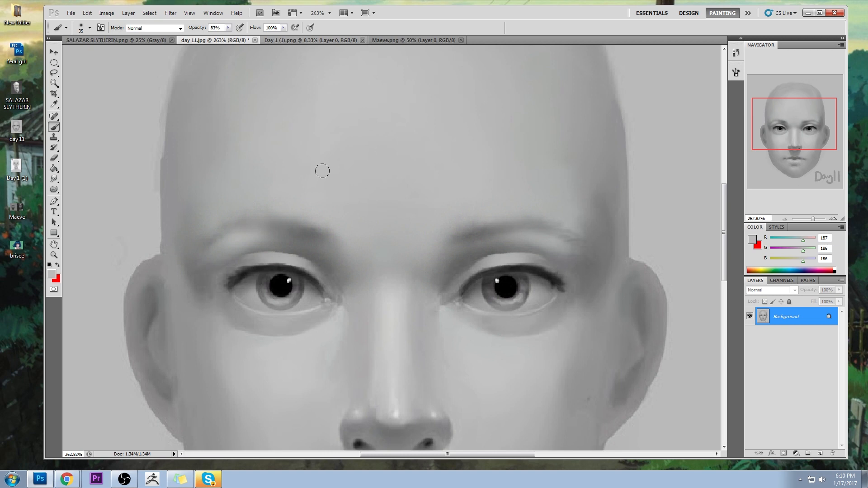
{"action": "left_click", "coordinate": [311, 212], "text": "alt"}
- Soften the inner and outer ends of both eyebrows with a 90 px brush at 59% opacity and nearby greys
{"action": "key", "text": "bracketright"}
{"action": "key", "text": "bracketright"}
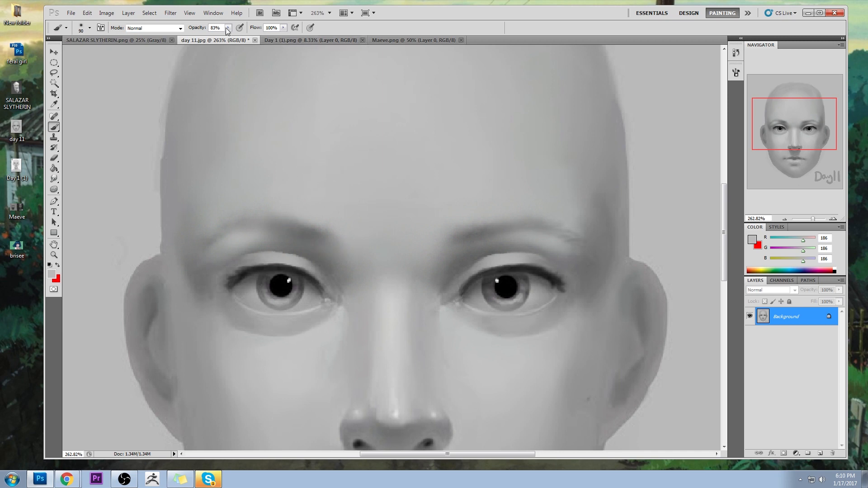
{"action": "left_click", "coordinate": [228, 28]}
{"action": "left_click_drag", "start_coordinate": [230, 37], "coordinate": [218, 36]}
{"action": "left_click", "coordinate": [318, 235], "text": "alt"}
{"action": "left_click", "coordinate": [321, 232], "text": "alt"}
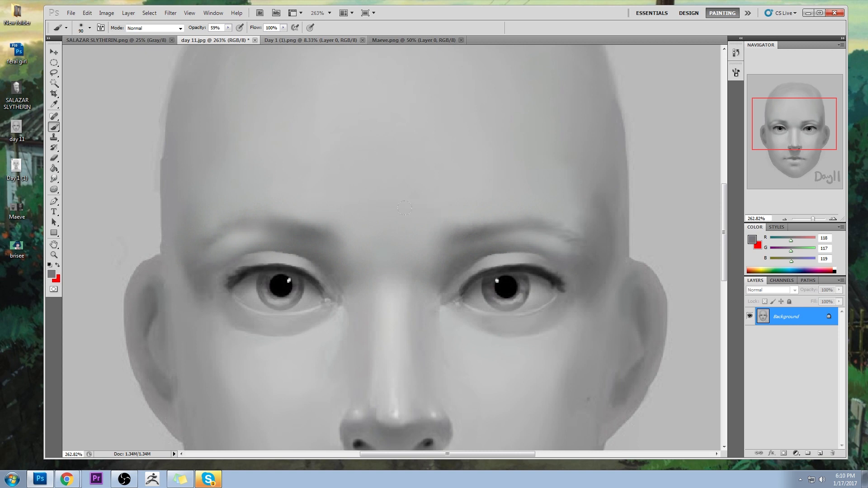
{"action": "left_click", "coordinate": [336, 238], "text": "alt"}
{"action": "left_click", "coordinate": [450, 242], "text": "alt"}
{"action": "left_click", "coordinate": [239, 234], "text": "alt"}
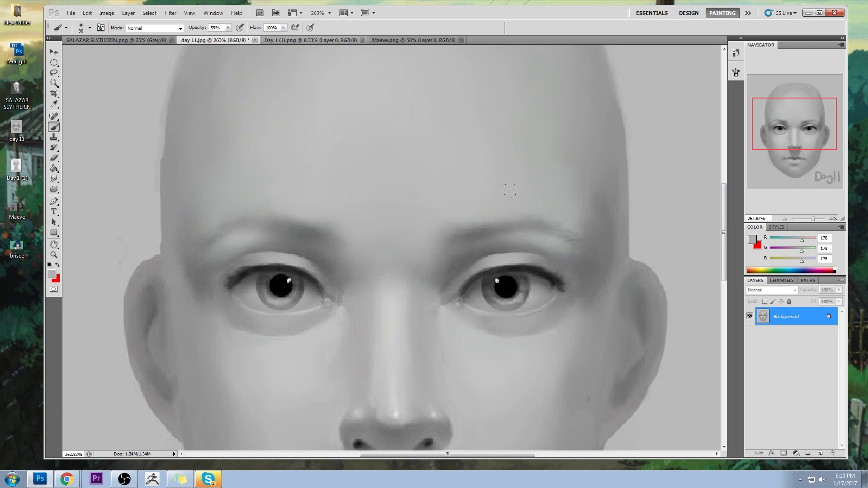
{"action": "left_click", "coordinate": [561, 241], "text": "alt"}
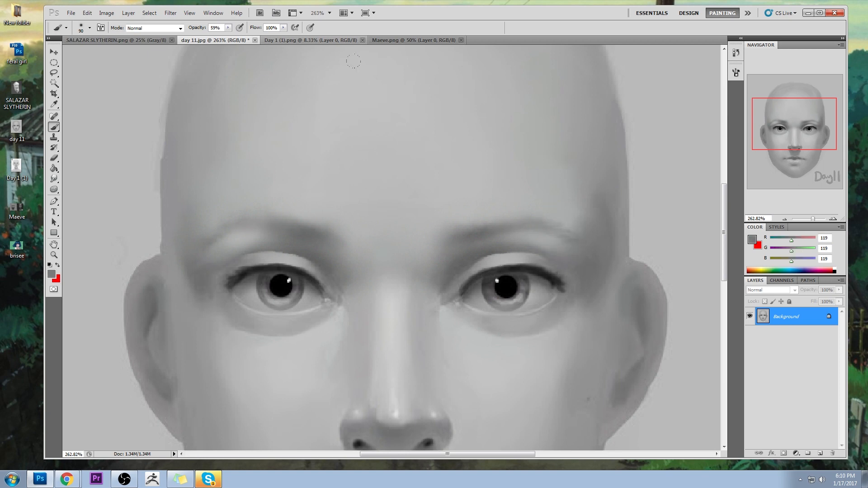
- Shade around the outer corners of both eyes at 36% brush opacity with dark greys sampled from the temples and lashes
{"action": "left_click_drag", "start_coordinate": [228, 28], "coordinate": [220, 38]}
{"action": "left_click", "coordinate": [601, 233], "text": "alt"}
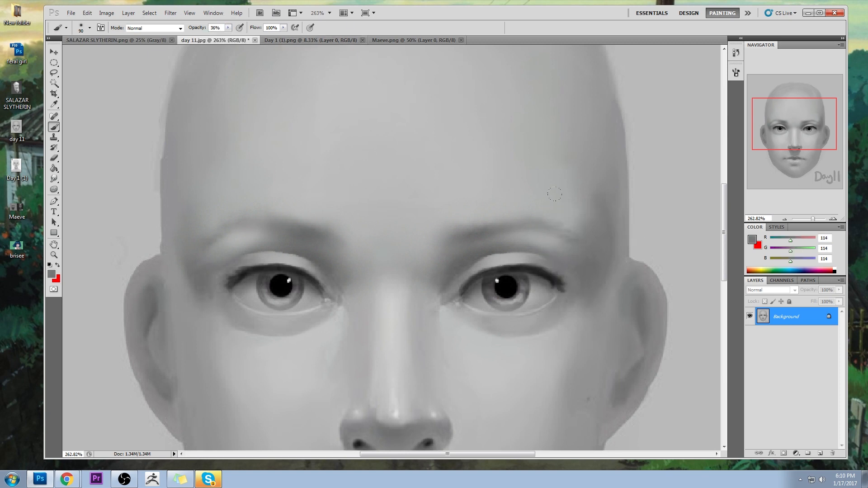
{"action": "left_click", "coordinate": [200, 269], "text": "alt"}
{"action": "left_click", "coordinate": [196, 224], "text": "alt"}
{"action": "left_click", "coordinate": [226, 281], "text": "alt"}
{"action": "left_click", "coordinate": [561, 277], "text": "alt"}
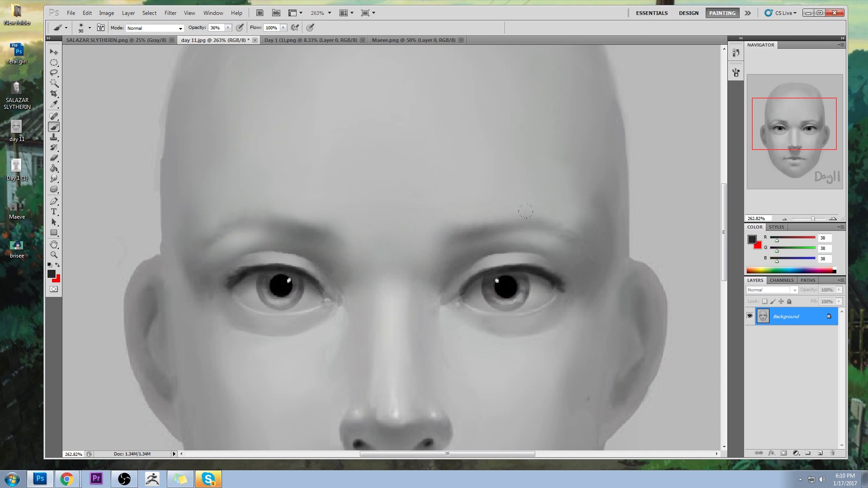
- Shade the sides of the head with grey sampled from the temple and the brush enlarged to 150 px
{"action": "key", "text": "ctrl+1"}
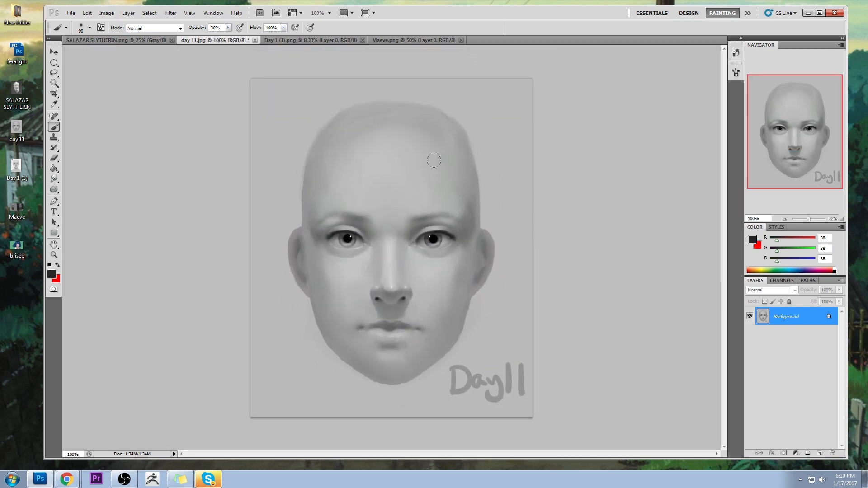
{"action": "key", "text": "alt"}
{"action": "key", "text": "alt"}
{"action": "left_click", "coordinate": [472, 192], "text": "alt"}
{"action": "key", "text": "bracketright"}
{"action": "key", "text": "bracketright"}
{"action": "key", "text": "bracketright"}
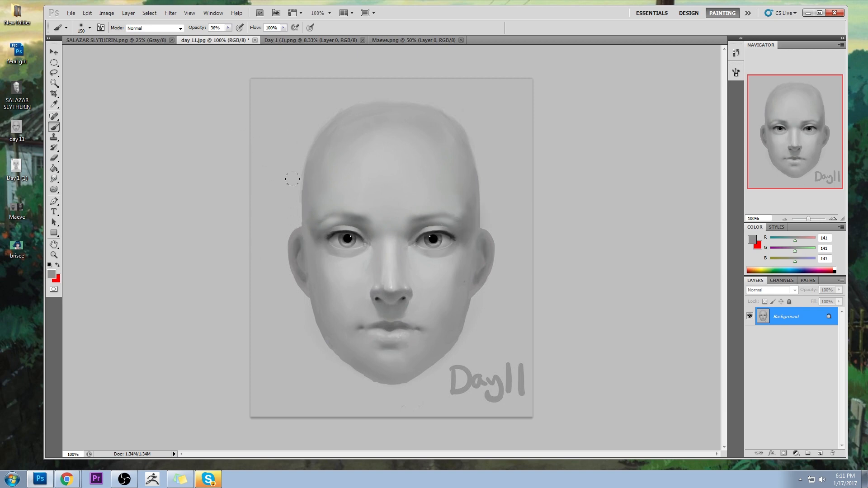
- Blend the temples and outer eye areas on both sides at 44% brush opacity with mid greys sampled nearby
{"action": "key", "text": "4"}
{"action": "key", "text": "4"}
{"action": "left_click", "coordinate": [306, 245], "text": "alt"}
{"action": "left_click_drag", "start_coordinate": [307, 245], "coordinate": [321, 241]}
{"action": "left_click", "coordinate": [317, 246], "text": "alt"}
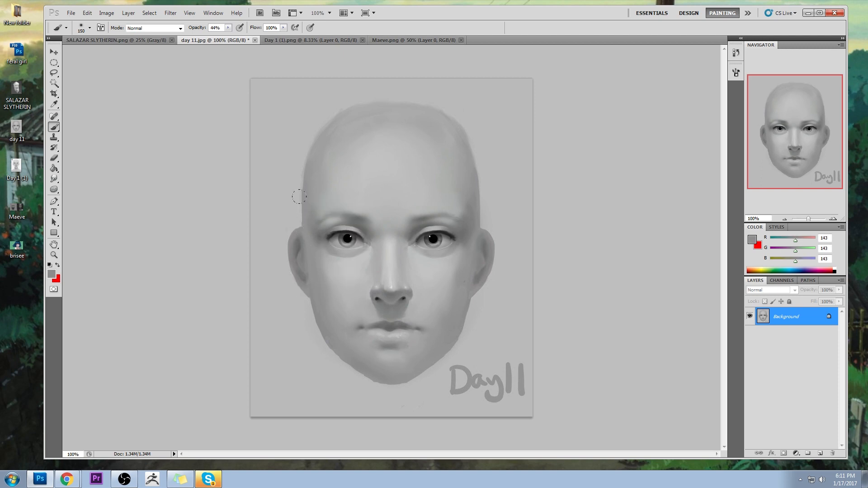
{"action": "left_click", "coordinate": [480, 215], "text": "alt"}
{"action": "left_click", "coordinate": [310, 244], "text": "alt"}
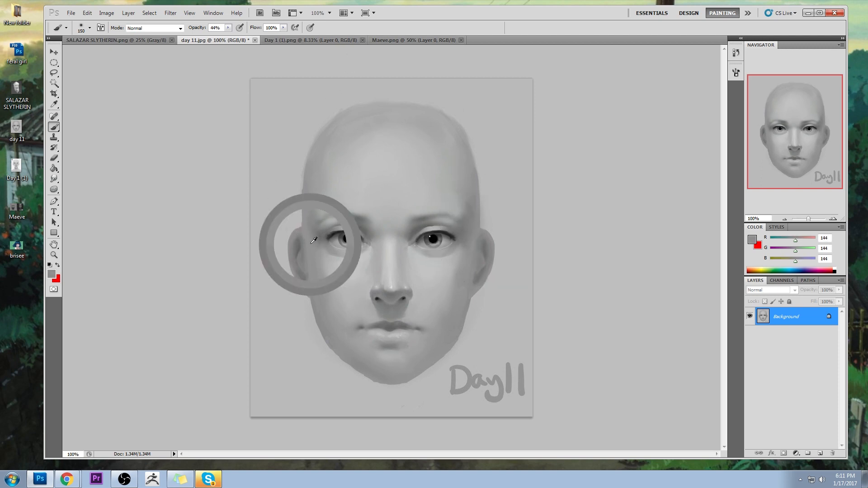
{"action": "left_click", "coordinate": [473, 245], "text": "alt"}
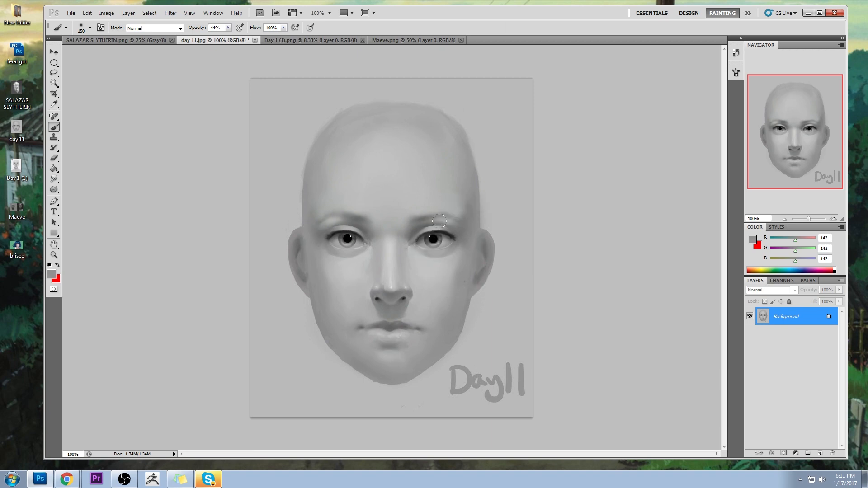
- Copy the whole retouched canvas, revert to the original day 11.jpg snapshot, and paste the copy in place as a new layer
{"action": "key", "text": "ctrl+a"}
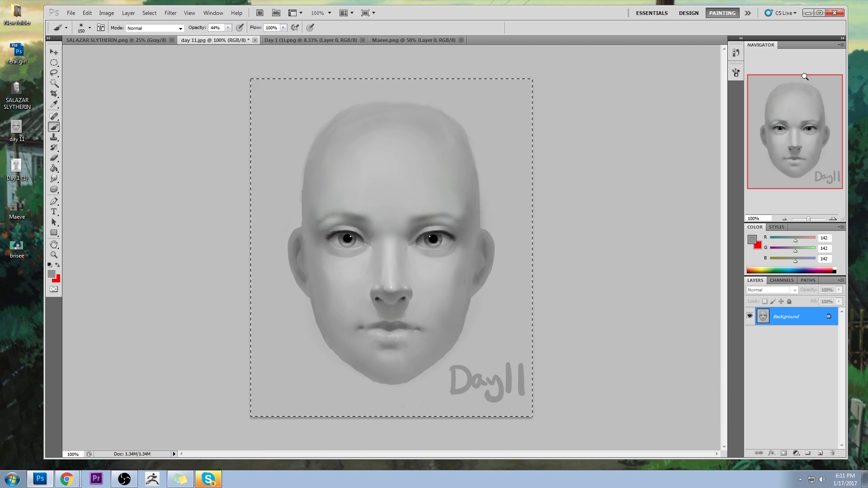
{"action": "left_click", "coordinate": [737, 54]}
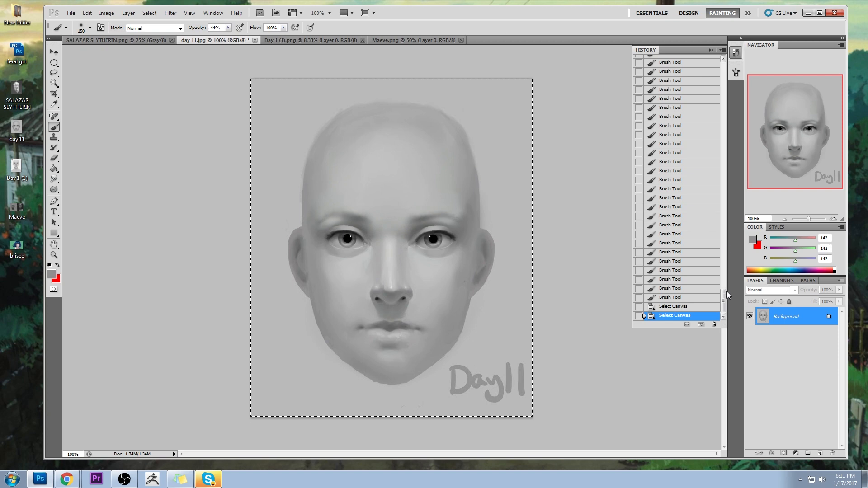
{"action": "mouse_move", "coordinate": [723, 302]}
{"action": "left_mouse_down"}
{"action": "mouse_move", "coordinate": [723, 90]}
{"action": "mouse_move", "coordinate": [682, 62]}
{"action": "left_mouse_up"}
{"action": "left_click", "coordinate": [683, 61]}
{"action": "key", "text": "ctrl+shift+v"}
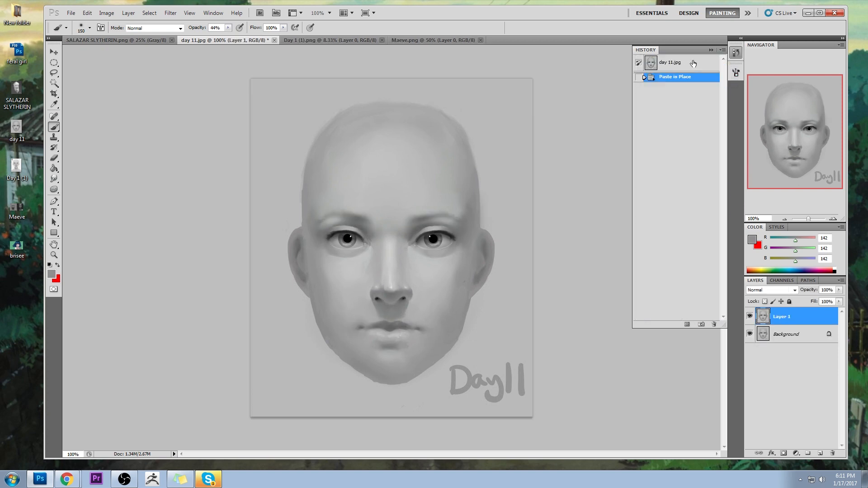
- Compare the original and corrected faces by hiding and showing Layer 1
{"action": "left_click", "coordinate": [711, 49]}
{"action": "left_click", "coordinate": [751, 318]}
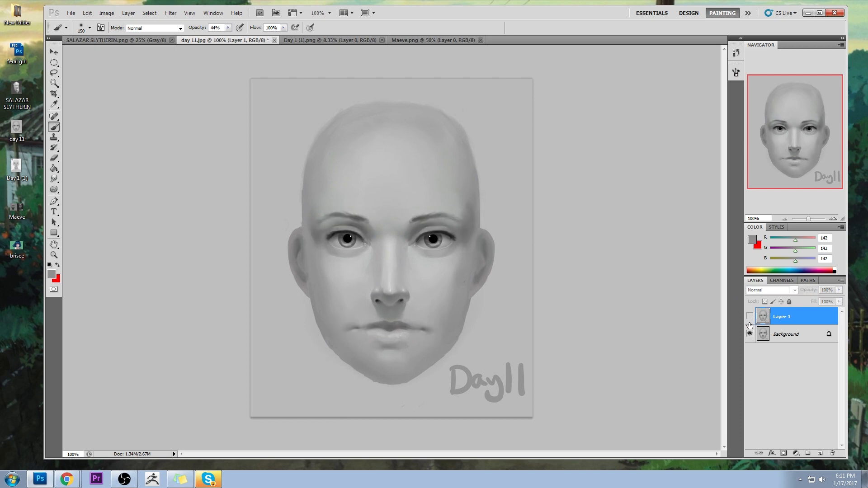
{"action": "left_click", "coordinate": [750, 317]}
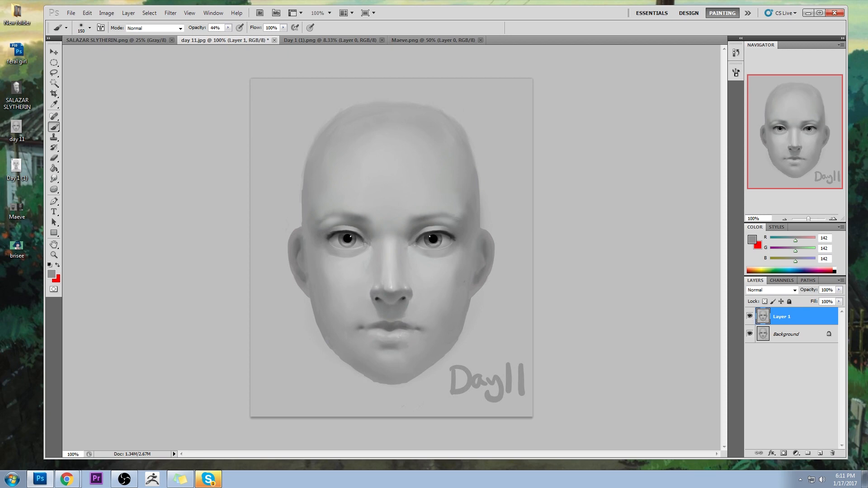
- Switch to Chrome and search Google for "spider man lizard prof"
{"action": "left_click", "coordinate": [66, 479]}
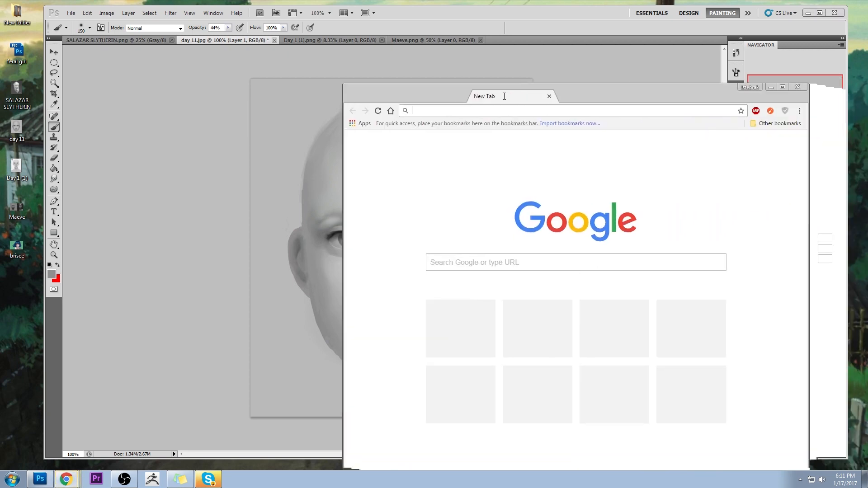
{"action": "left_click_drag", "start_coordinate": [515, 95], "coordinate": [432, 55]}
{"action": "type", "text": "spider man luz"}
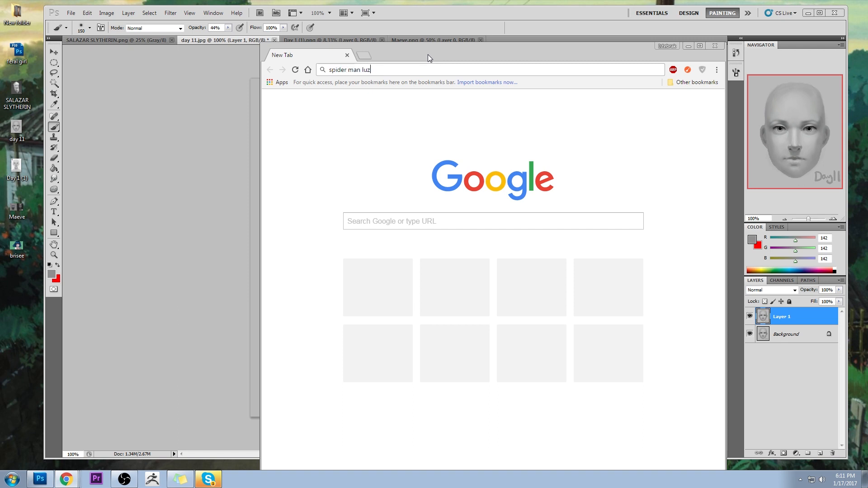
{"action": "key", "text": "BackSpace"}
{"action": "key", "text": "BackSpace"}
{"action": "type", "text": "izard prof"}
{"action": "key", "text": "Return"}
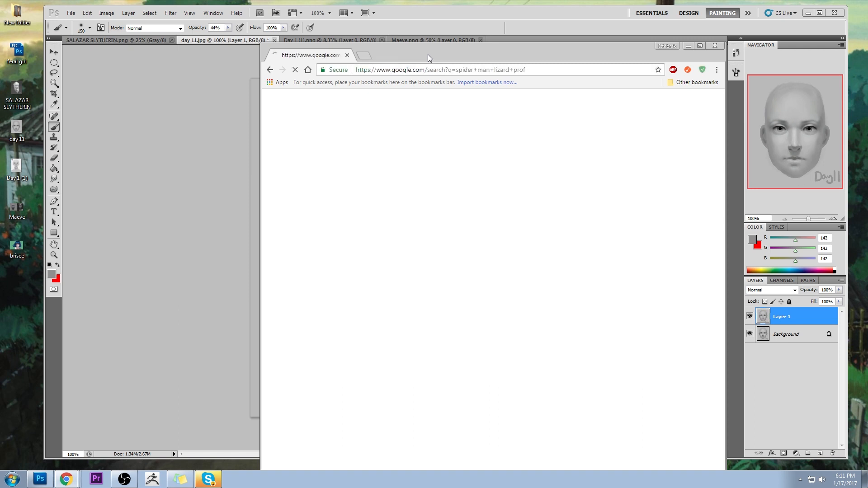
- Open the image results and enlarge the picture of the Lizard from The Amazing Spider-Man to examine its facial features
{"action": "left_click", "coordinate": [392, 134]}
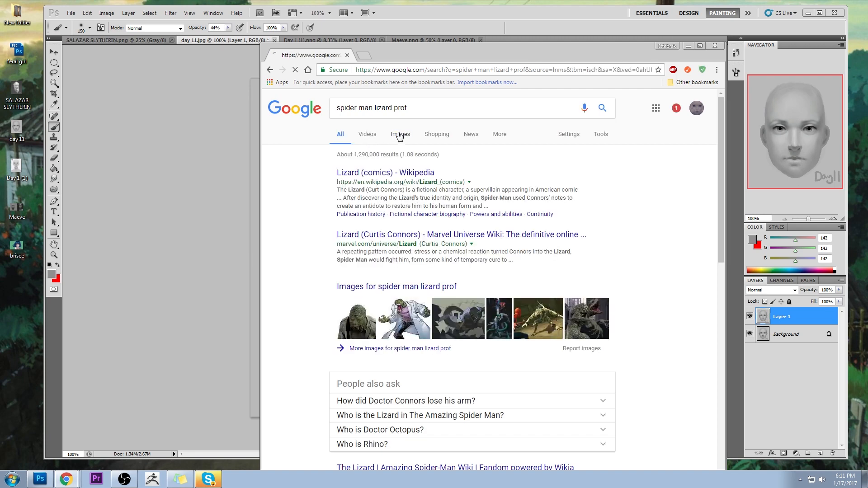
{"action": "left_click", "coordinate": [513, 202]}
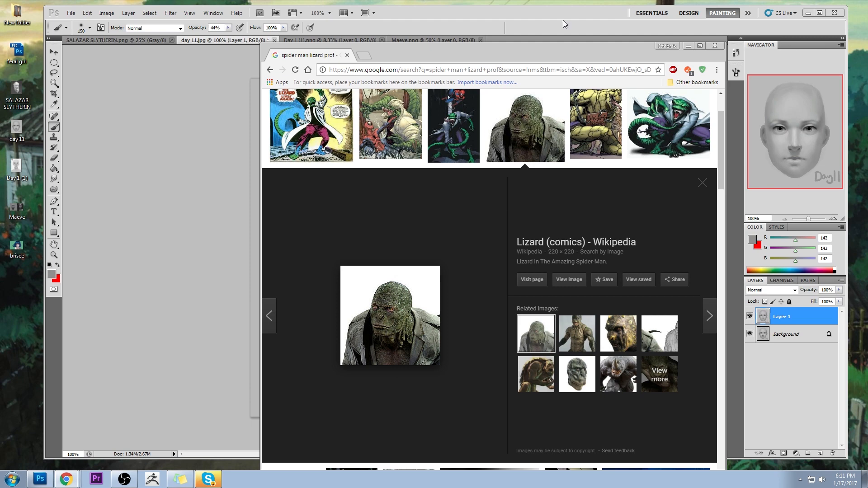
{"action": "left_click_drag", "start_coordinate": [549, 55], "coordinate": [553, 33]}
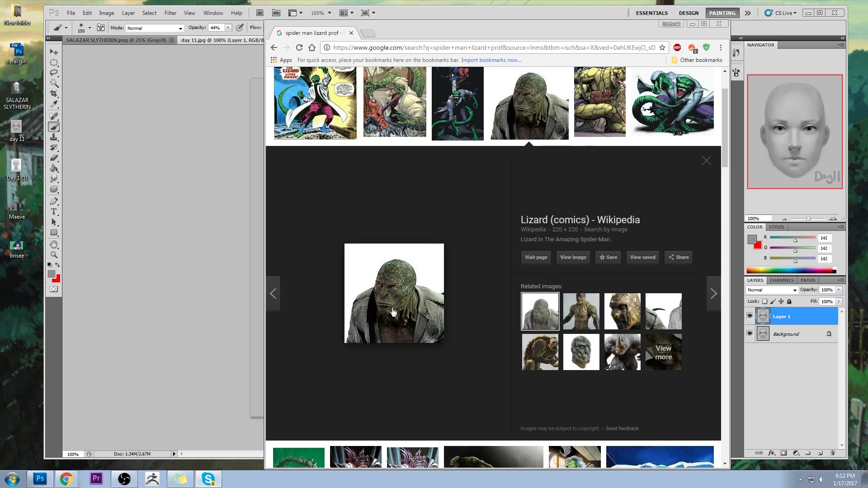
- Return to Photoshop and hide Layer 1 to view the original face
{"action": "left_click", "coordinate": [694, 26]}
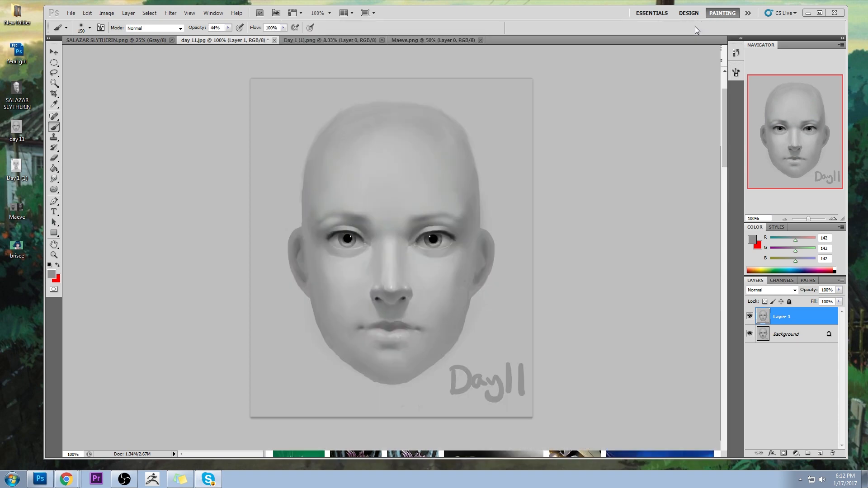
{"action": "left_click", "coordinate": [750, 317]}
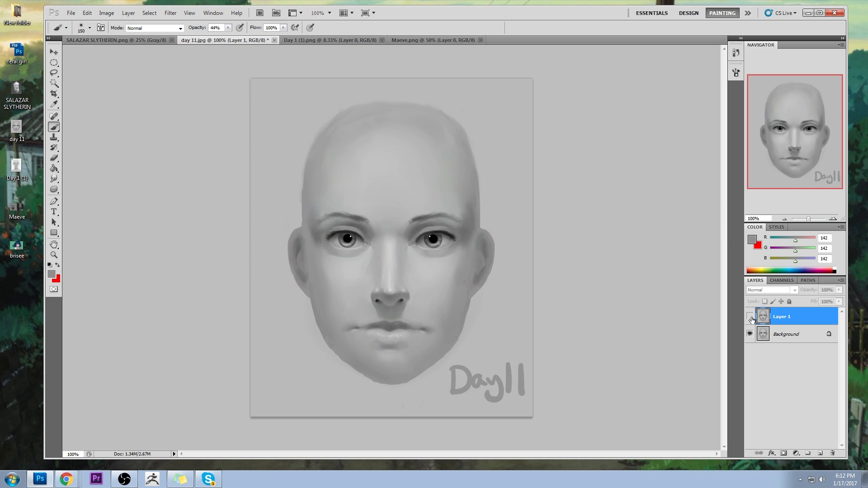
- Compare the face with Layer 1 hidden and shown, and flatten the image into a single layer
{"action": "left_click", "coordinate": [750, 317]}
{"action": "left_click", "coordinate": [751, 317]}
{"action": "left_click", "coordinate": [751, 318]}
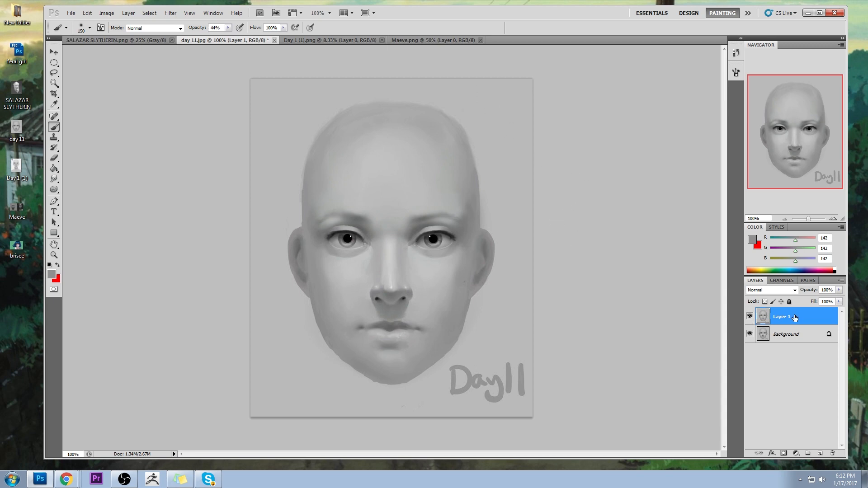
{"action": "right_click", "coordinate": [773, 324]}
{"action": "left_click", "coordinate": [792, 317]}
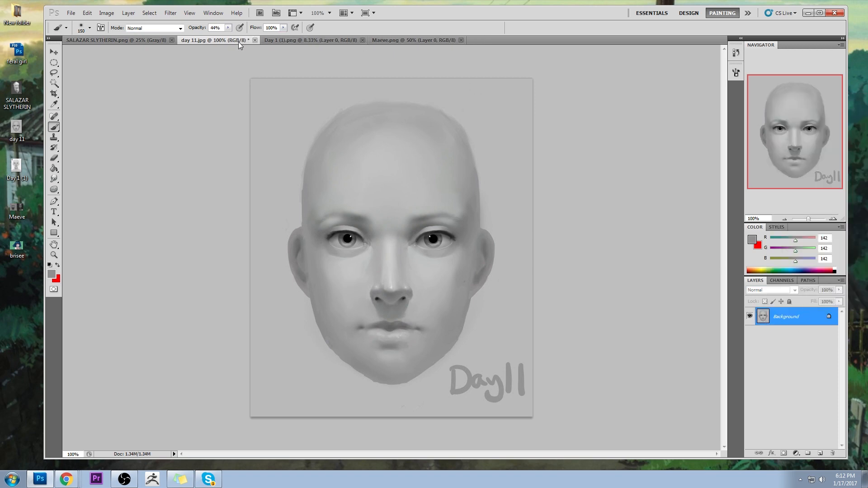
- Close day 11.jpg and save its changes as a JPEG with quality 12, Maximum, and Baseline ("Standard") format
{"action": "left_click", "coordinate": [255, 40]}
{"action": "left_click", "coordinate": [428, 182]}
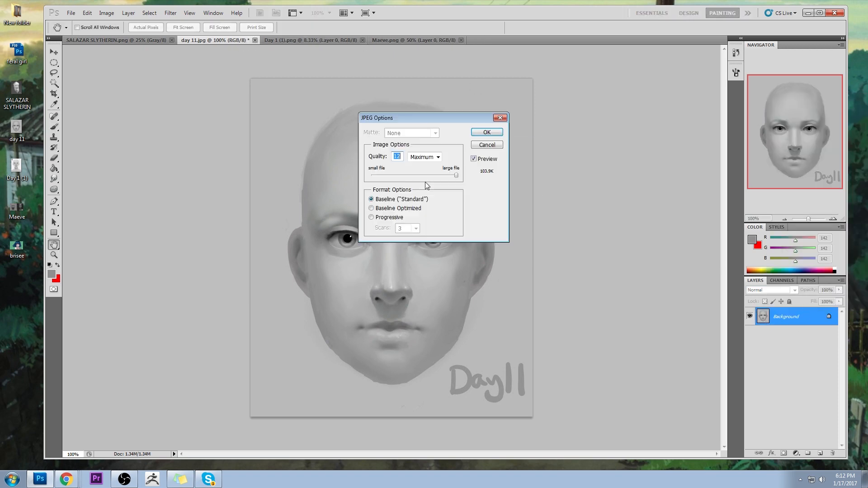
{"action": "left_click", "coordinate": [490, 132]}
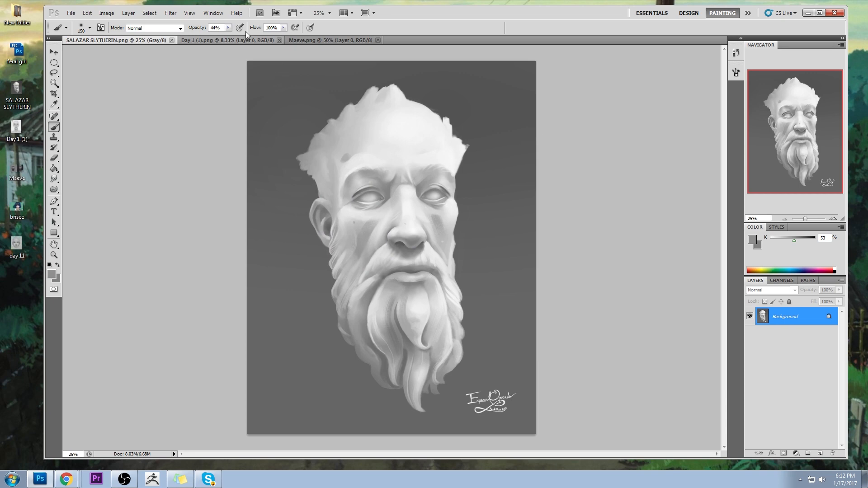
- Look through the Day 1 (1).png and Maeve.png face studies and return to SALAZAR SLYTHERIN.png
{"action": "left_click", "coordinate": [245, 39]}
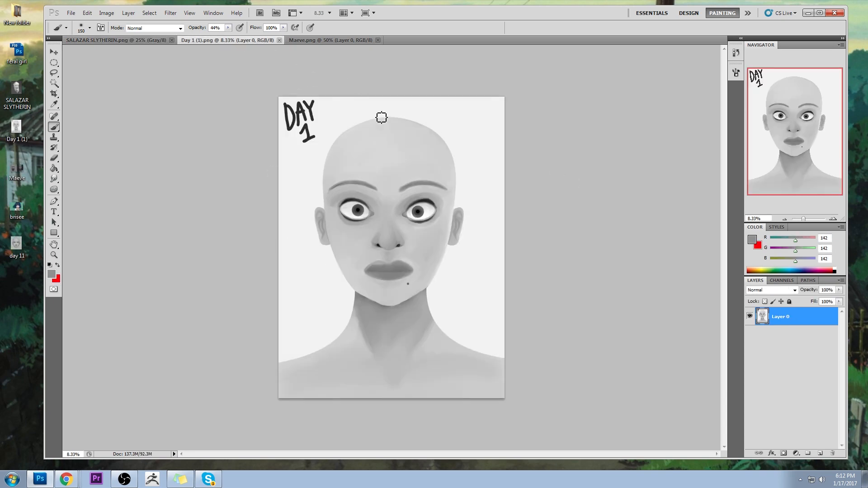
{"action": "left_click", "coordinate": [357, 40]}
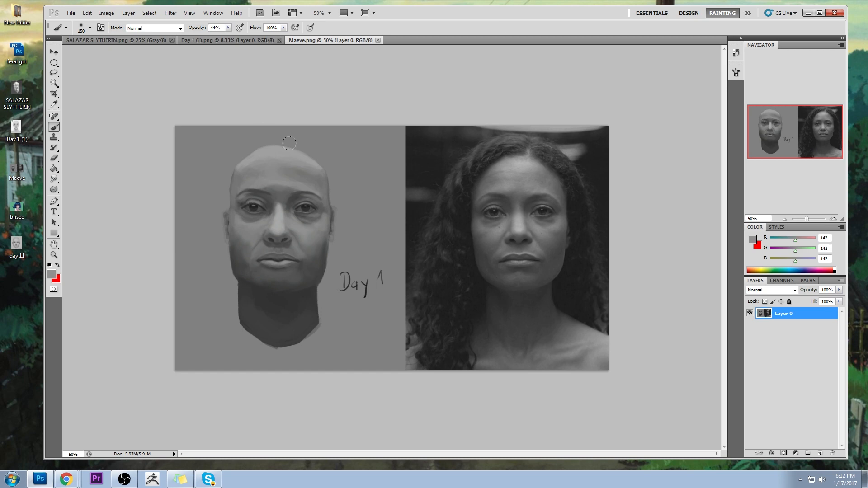
{"action": "left_click", "coordinate": [130, 40]}
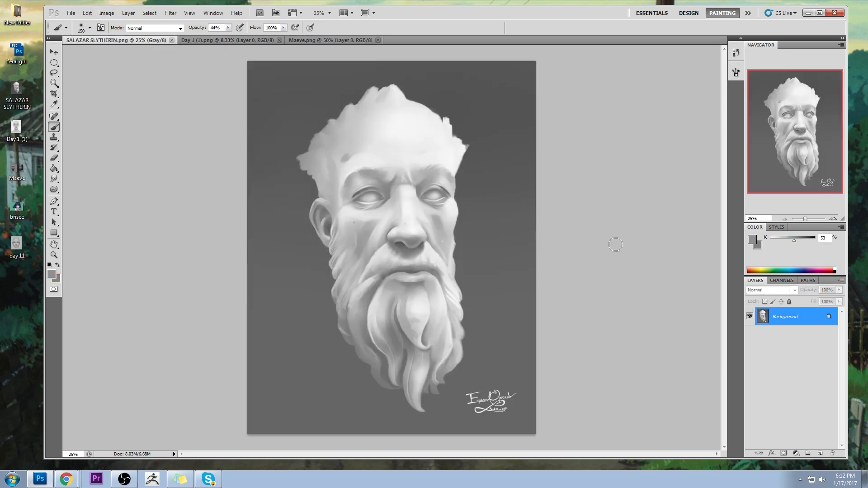
{"action": "left_click_drag", "start_coordinate": [596, 223], "coordinate": [624, 160]}
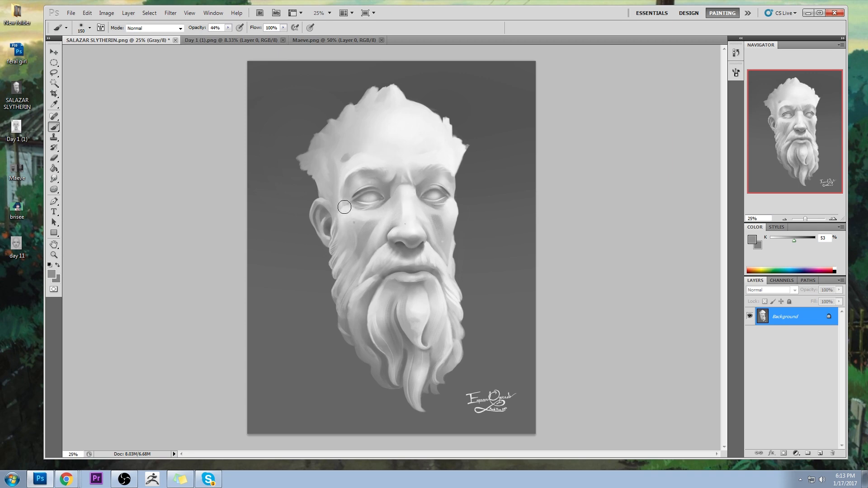
- Switch to the slanted 175 brush preset, reduce the brush size to 45 and set its opacity to 64%
{"action": "right_click", "coordinate": [410, 180]}
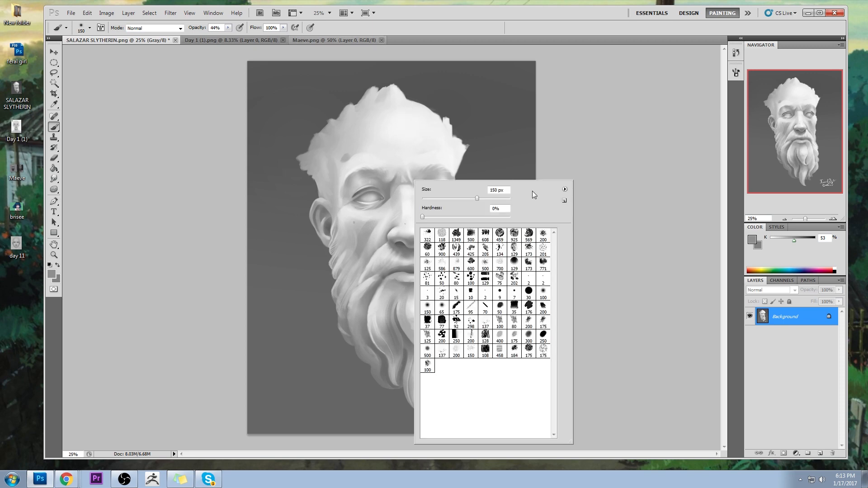
{"action": "left_click", "coordinate": [456, 307]}
{"action": "left_click", "coordinate": [590, 186]}
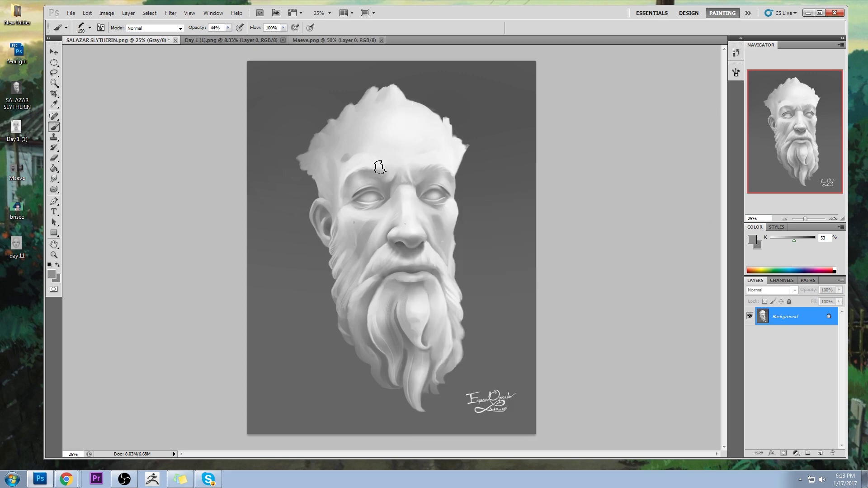
{"action": "key", "text": "bracketleft"}
{"action": "key", "text": "bracketleft"}
{"action": "key", "text": "bracketleft"}
{"action": "key", "text": "bracketleft"}
{"action": "key", "text": "bracketleft"}
{"action": "key", "text": "bracketleft"}
{"action": "key", "text": "bracketleft"}
{"action": "key", "text": "bracketleft"}
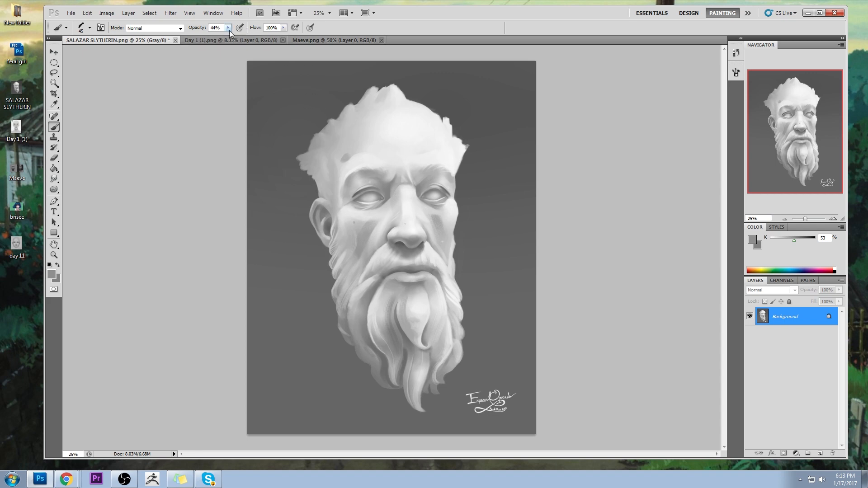
{"action": "left_click_drag", "start_coordinate": [229, 28], "coordinate": [240, 36]}
- Retouch both eyes of the bearded bust with gray tones sampled from the eyelids, eyes and forehead
{"action": "left_click", "coordinate": [358, 194], "text": "alt"}
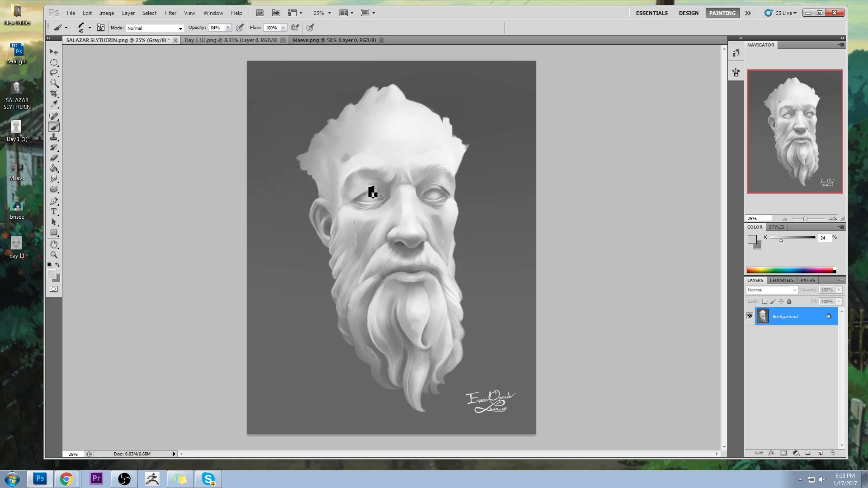
{"action": "left_click", "coordinate": [357, 196], "text": "alt"}
{"action": "left_click", "coordinate": [382, 189], "text": "alt"}
{"action": "left_click", "coordinate": [429, 191], "text": "alt"}
{"action": "left_click", "coordinate": [448, 187], "text": "alt"}
{"action": "left_click", "coordinate": [448, 193], "text": "alt"}
{"action": "left_click", "coordinate": [359, 195], "text": "alt"}
{"action": "left_click", "coordinate": [444, 191], "text": "alt"}
{"action": "left_click", "coordinate": [401, 135], "text": "alt"}
- Open the Liquify filter on the bust and set the brush size to 661
{"action": "left_click", "coordinate": [171, 13]}
{"action": "left_click", "coordinate": [192, 67]}
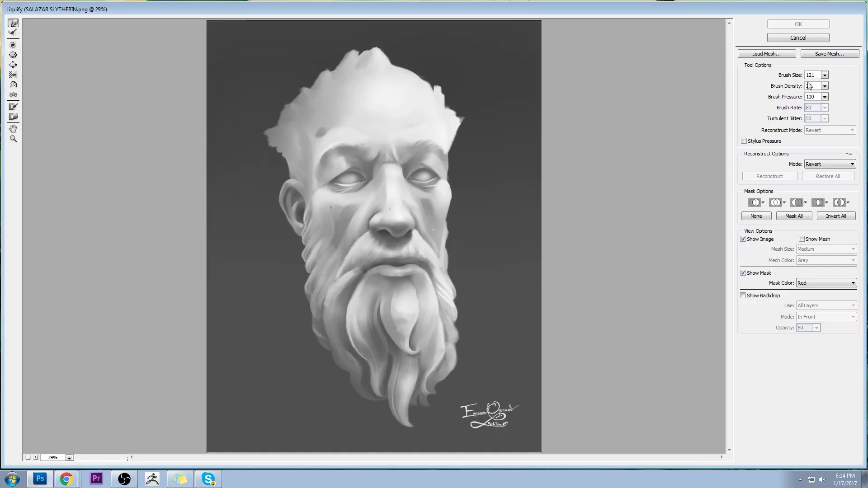
{"action": "left_click", "coordinate": [800, 87]}
{"action": "left_click", "coordinate": [639, 131]}
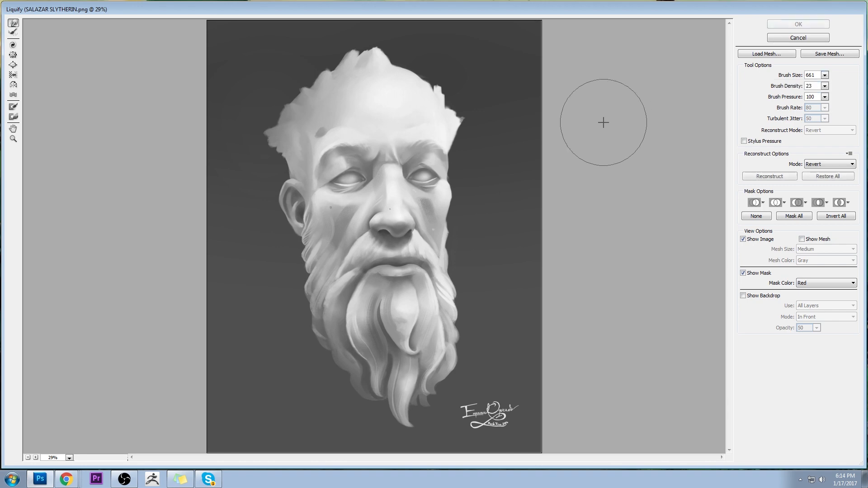
- Shrink the bust's eyes with the Pucker tool at brush size 795
{"action": "left_click", "coordinate": [13, 55]}
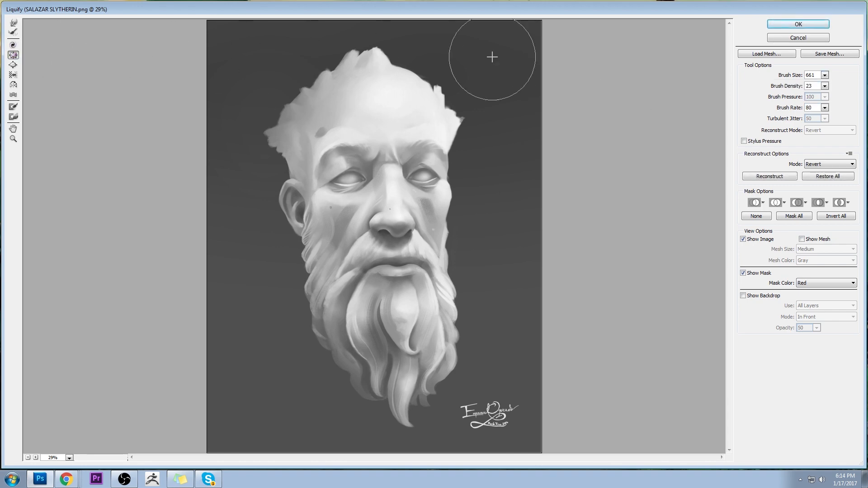
{"action": "left_click", "coordinate": [825, 75]}
{"action": "left_click_drag", "start_coordinate": [805, 86], "coordinate": [804, 86]}
{"action": "left_click", "coordinate": [654, 117]}
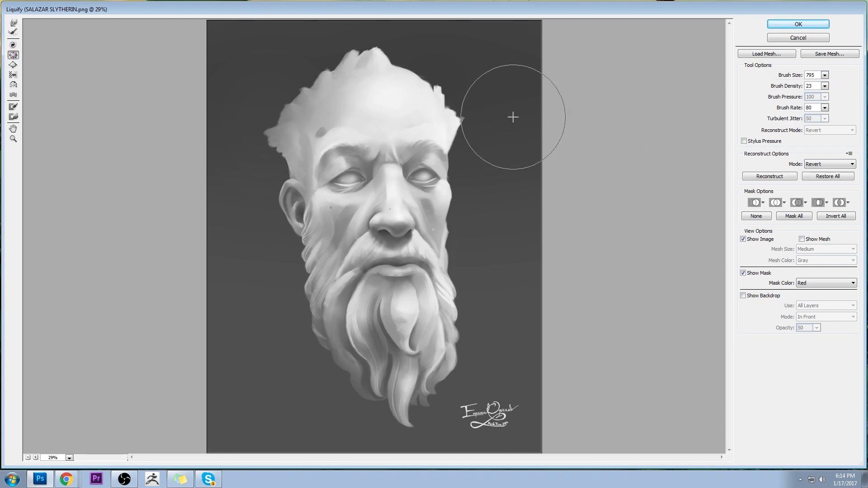
{"action": "mouse_move", "coordinate": [368, 145]}
{"action": "left_mouse_down"}
{"action": "mouse_move", "coordinate": [345, 155]}
{"action": "mouse_move", "coordinate": [350, 165]}
{"action": "mouse_move", "coordinate": [427, 181]}
{"action": "left_mouse_up"}
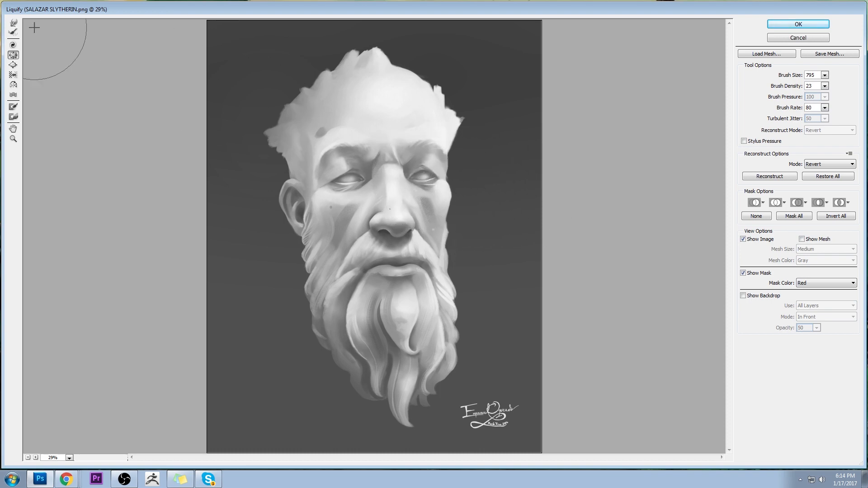
- Reshape both eyebrows and the brow ridge with the Forward Warp tool at brush size 451
{"action": "left_click", "coordinate": [13, 23]}
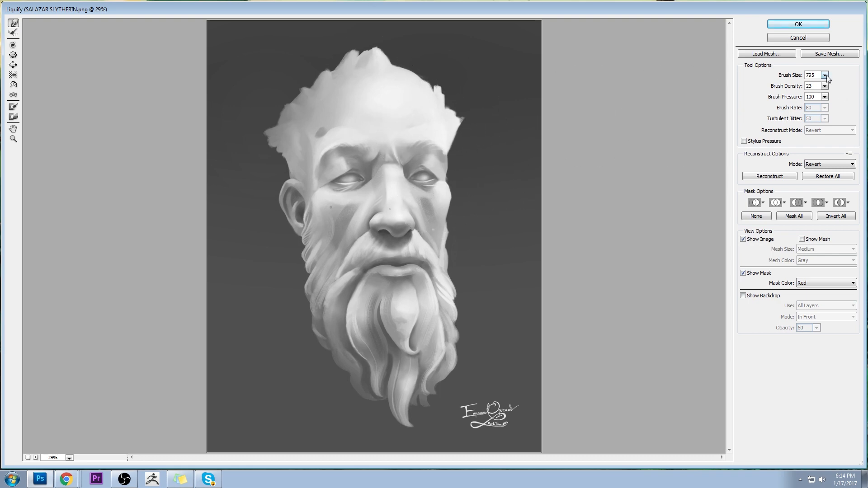
{"action": "left_click_drag", "start_coordinate": [825, 76], "coordinate": [789, 88]}
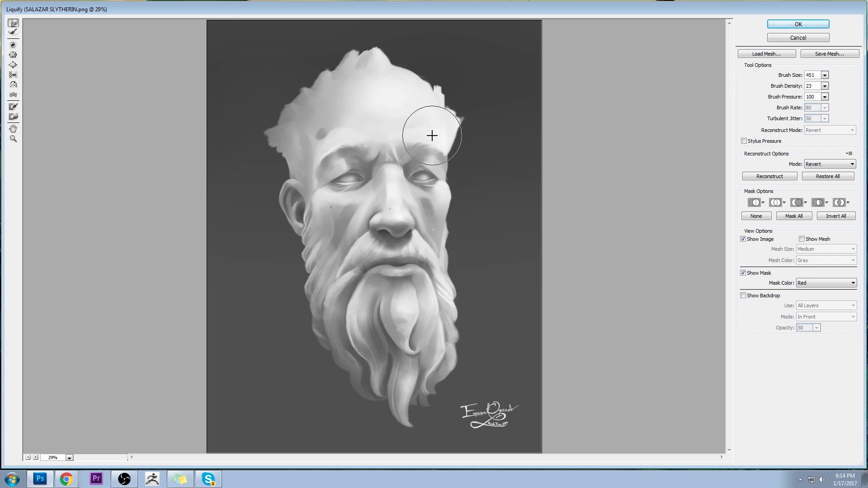
{"action": "mouse_move", "coordinate": [430, 140]}
{"action": "left_mouse_down"}
{"action": "mouse_move", "coordinate": [364, 139]}
{"action": "mouse_move", "coordinate": [398, 131]}
{"action": "mouse_move", "coordinate": [399, 140]}
{"action": "mouse_move", "coordinate": [333, 141]}
{"action": "mouse_move", "coordinate": [311, 153]}
{"action": "left_mouse_up"}
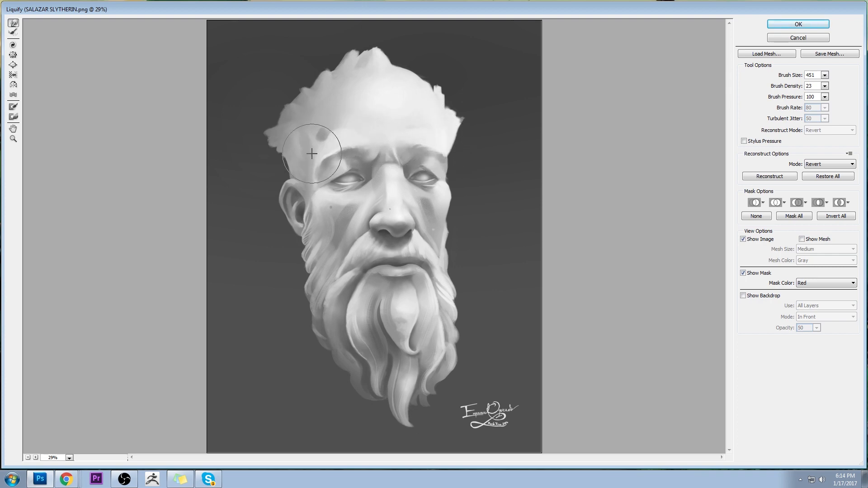
{"action": "mouse_move", "coordinate": [426, 139]}
{"action": "left_mouse_down"}
{"action": "mouse_move", "coordinate": [456, 158]}
{"action": "mouse_move", "coordinate": [426, 135]}
{"action": "left_mouse_up"}
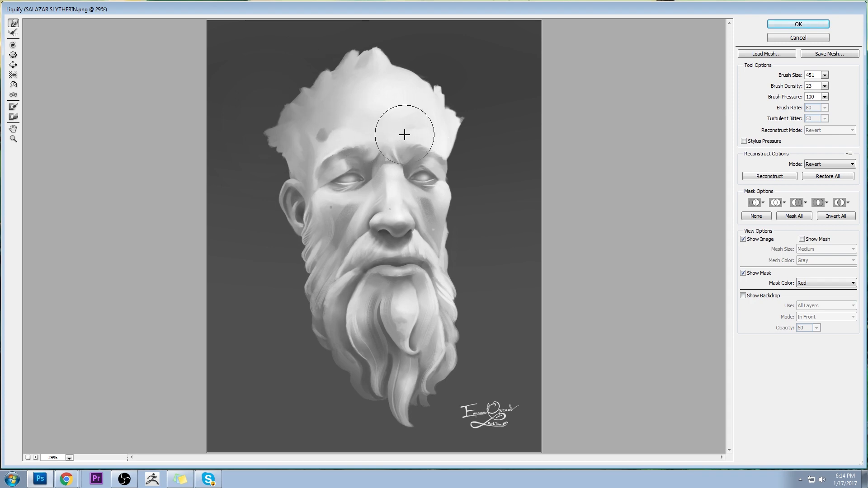
{"action": "mouse_move", "coordinate": [346, 136]}
{"action": "left_mouse_down"}
{"action": "mouse_move", "coordinate": [311, 144]}
{"action": "mouse_move", "coordinate": [319, 157]}
{"action": "left_mouse_up"}
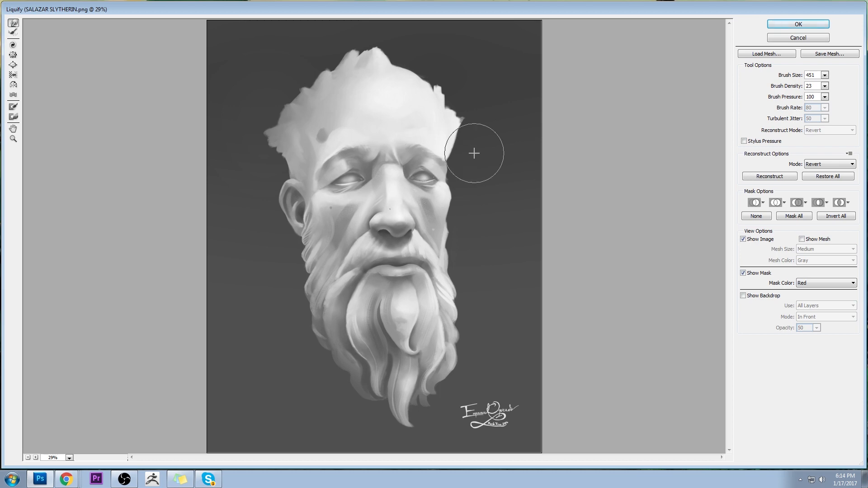
- Enlarge the warp brush to 855 and push the nose outward and upward to reshape it
{"action": "left_click", "coordinate": [825, 75]}
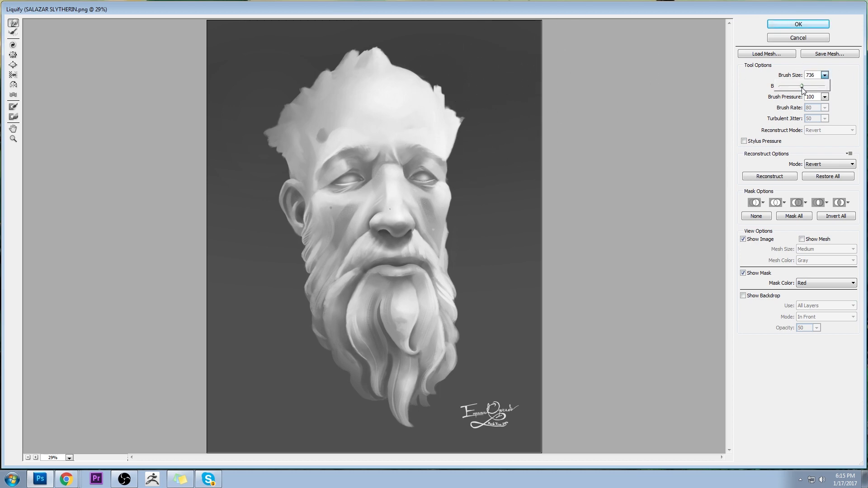
{"action": "left_click_drag", "start_coordinate": [803, 89], "coordinate": [799, 90]}
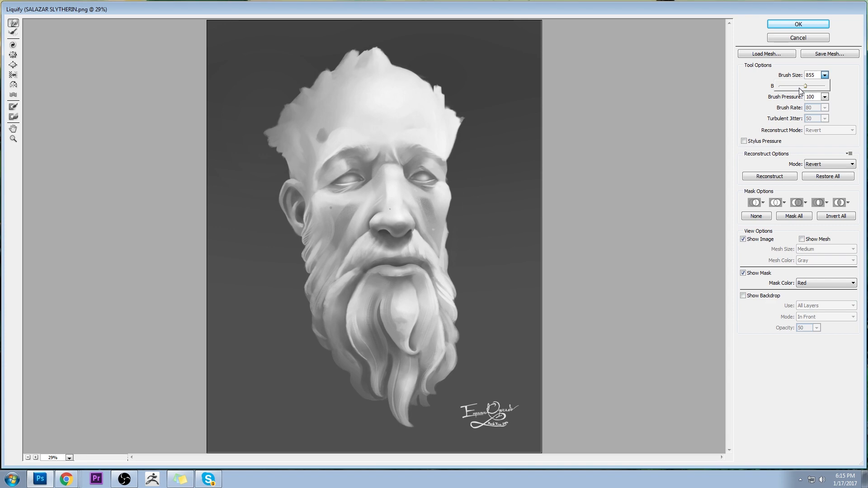
{"action": "left_click", "coordinate": [374, 210]}
{"action": "mouse_move", "coordinate": [371, 229]}
{"action": "left_mouse_down"}
{"action": "mouse_move", "coordinate": [361, 208]}
{"action": "mouse_move", "coordinate": [420, 212]}
{"action": "mouse_move", "coordinate": [393, 235]}
{"action": "mouse_move", "coordinate": [411, 233]}
{"action": "mouse_move", "coordinate": [384, 219]}
{"action": "mouse_move", "coordinate": [361, 227]}
{"action": "mouse_move", "coordinate": [382, 194]}
{"action": "left_mouse_up"}
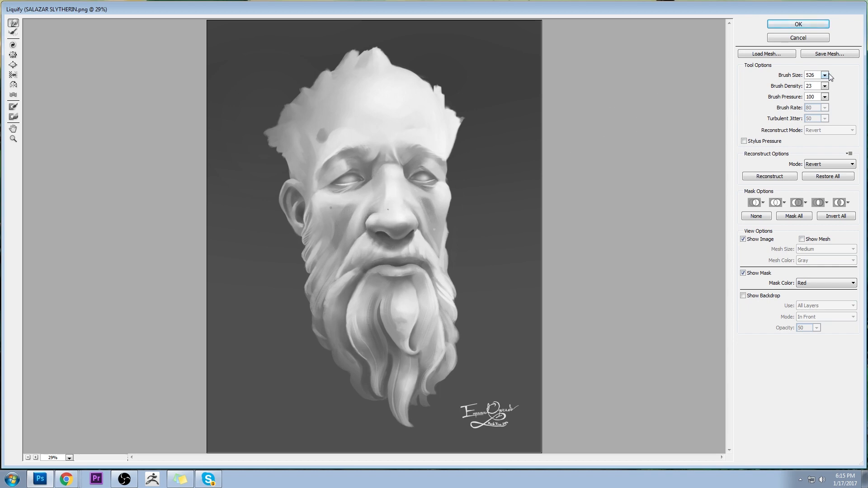
- Refine the nose bridge and sides with warp brush sizes 526 and 301
{"action": "left_click", "coordinate": [420, 209]}
{"action": "left_click_drag", "start_coordinate": [398, 194], "coordinate": [435, 204]}
{"action": "left_click", "coordinate": [825, 75]}
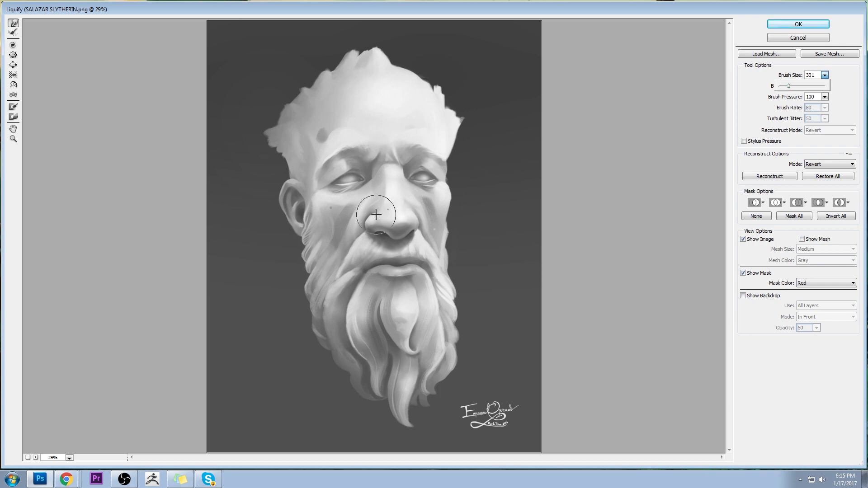
{"action": "left_click", "coordinate": [399, 202]}
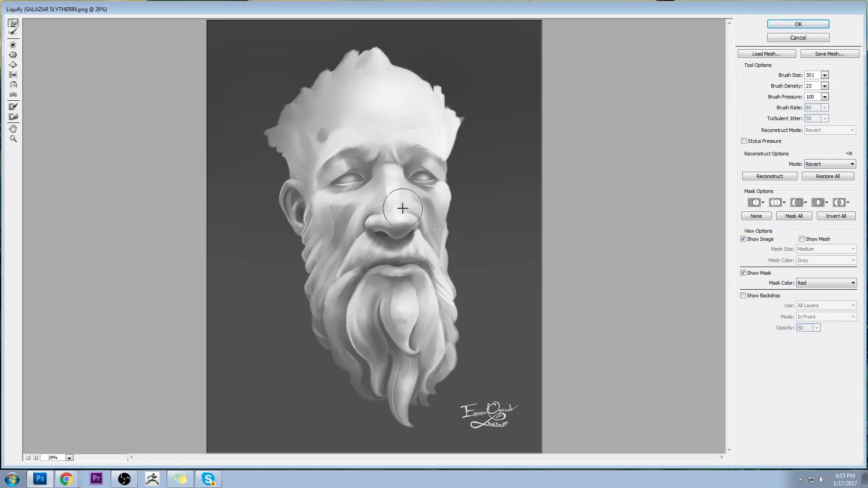
- Pull the nose tip downward into a longer, hooked shape with the warp brush at size 586
{"action": "left_click", "coordinate": [825, 75]}
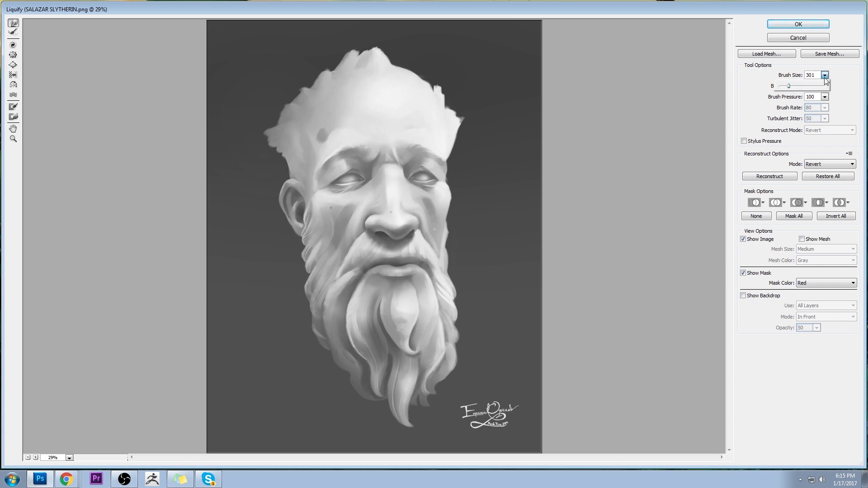
{"action": "left_click", "coordinate": [442, 184]}
{"action": "left_click_drag", "start_coordinate": [395, 229], "coordinate": [403, 240]}
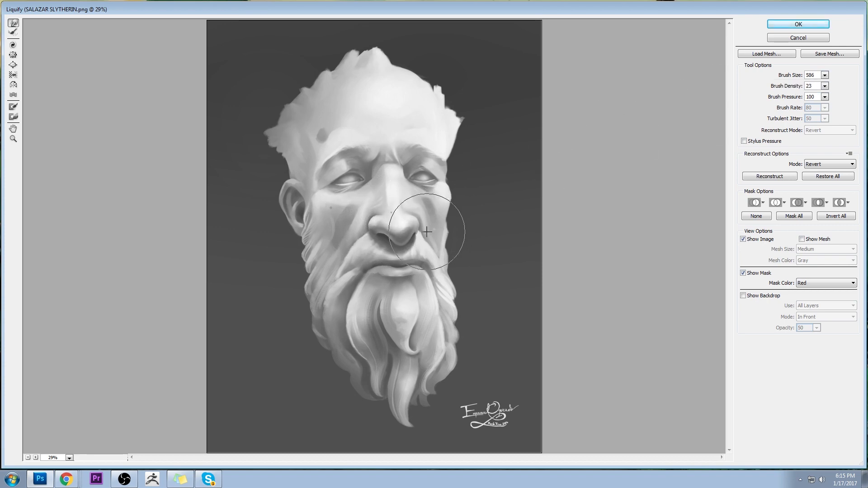
{"action": "mouse_move", "coordinate": [406, 207]}
{"action": "left_mouse_down"}
{"action": "mouse_move", "coordinate": [397, 208]}
{"action": "mouse_move", "coordinate": [405, 249]}
{"action": "mouse_move", "coordinate": [397, 228]}
{"action": "mouse_move", "coordinate": [407, 242]}
{"action": "left_mouse_up"}
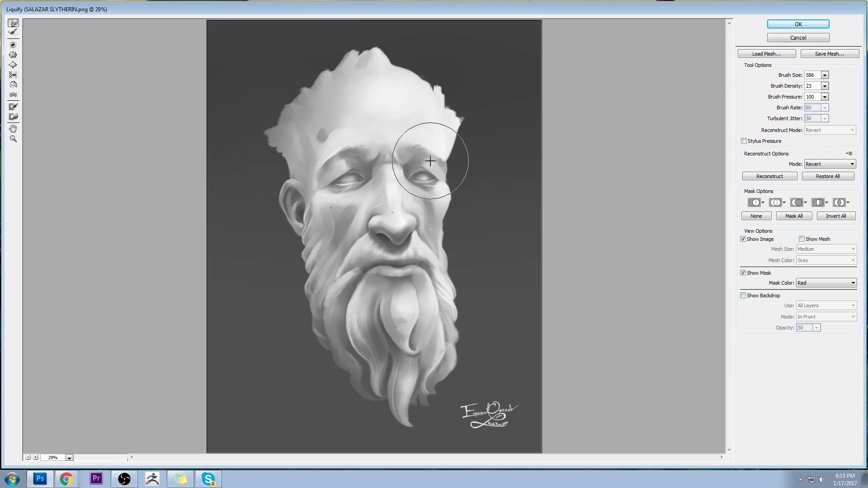
- Push the inner eyebrows down with the warp brush at size 481 and undo the last warp on the nose bridge
{"action": "left_click", "coordinate": [824, 75]}
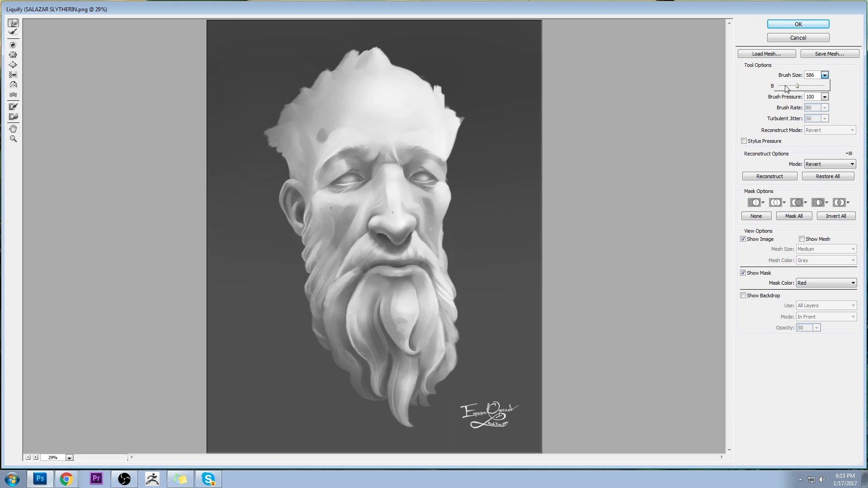
{"action": "left_click", "coordinate": [371, 141]}
{"action": "left_click", "coordinate": [824, 75]}
{"action": "left_click", "coordinate": [369, 149]}
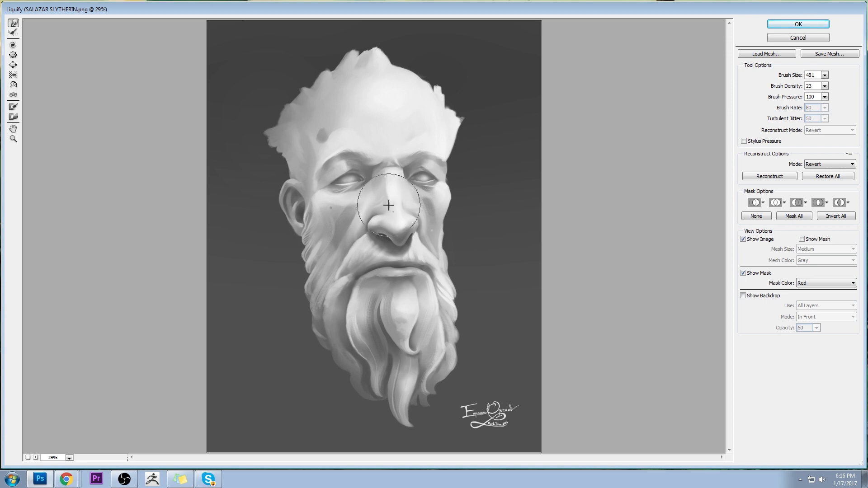
{"action": "left_click_drag", "start_coordinate": [406, 175], "coordinate": [398, 179]}
{"action": "key", "text": "ctrl+z"}
- Warp the area around both eyes with a large brush of size 1110 and density 66
{"action": "left_click", "coordinate": [825, 75]}
{"action": "left_click", "coordinate": [833, 87]}
{"action": "left_click", "coordinate": [825, 75]}
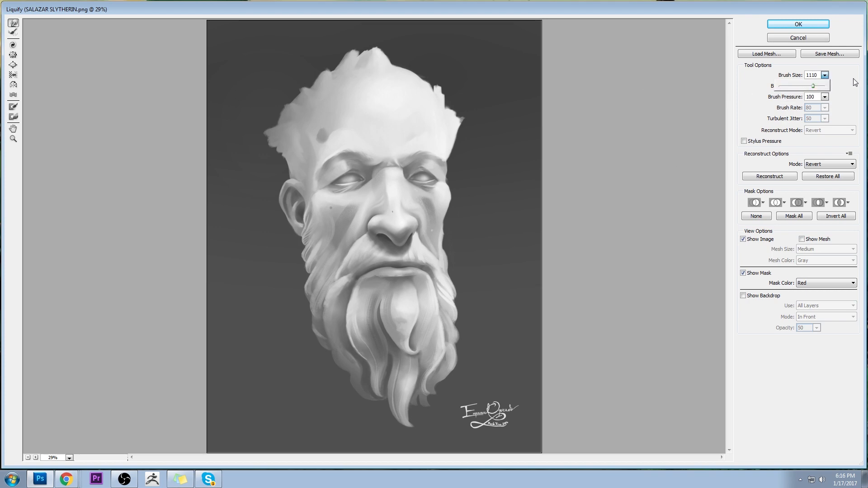
{"action": "left_click", "coordinate": [350, 178]}
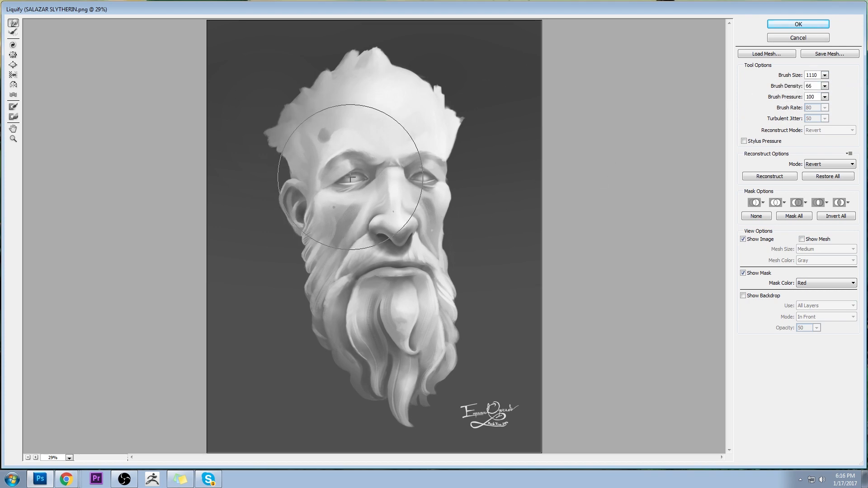
{"action": "left_click_drag", "start_coordinate": [351, 178], "coordinate": [436, 150]}
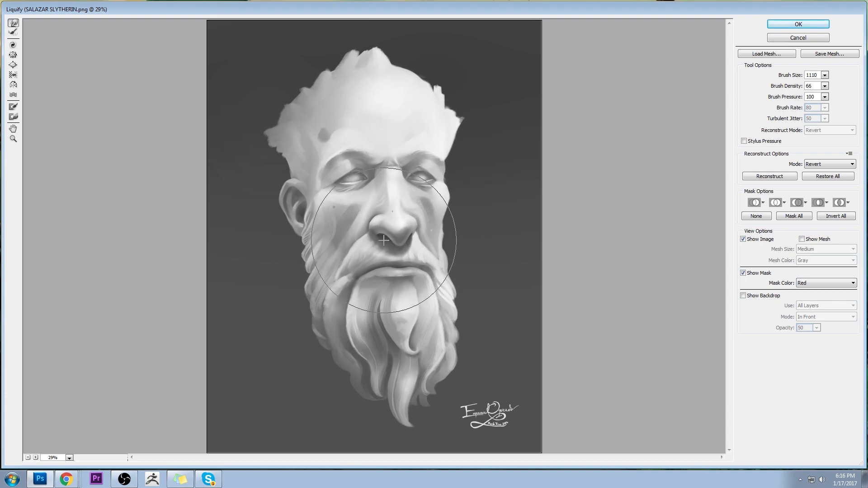
- Undo the last wide warp around the eyes and reduce the warp brush to size 331 and density 27
{"action": "key", "text": "ctrl+z"}
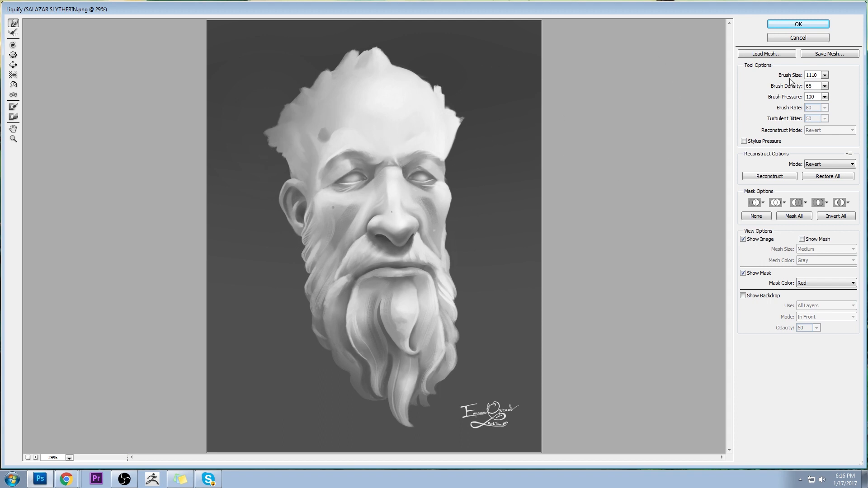
{"action": "left_click", "coordinate": [825, 75]}
{"action": "left_click_drag", "start_coordinate": [800, 88], "coordinate": [788, 89]}
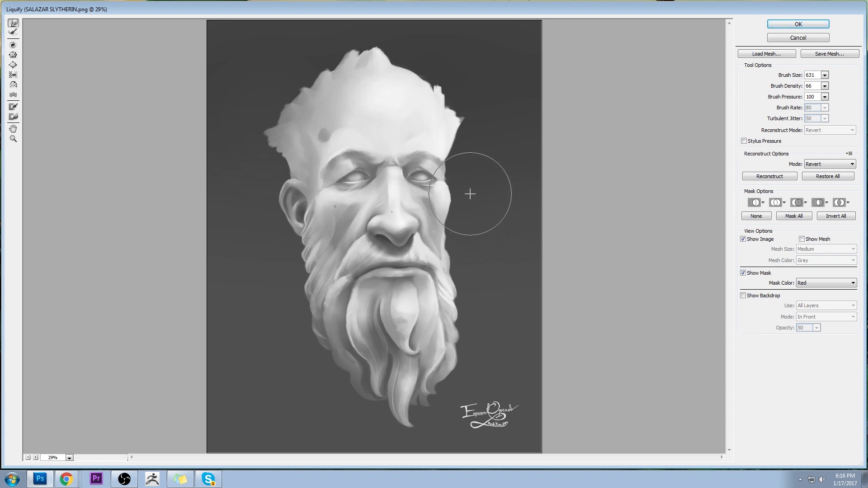
{"action": "left_click", "coordinate": [825, 75]}
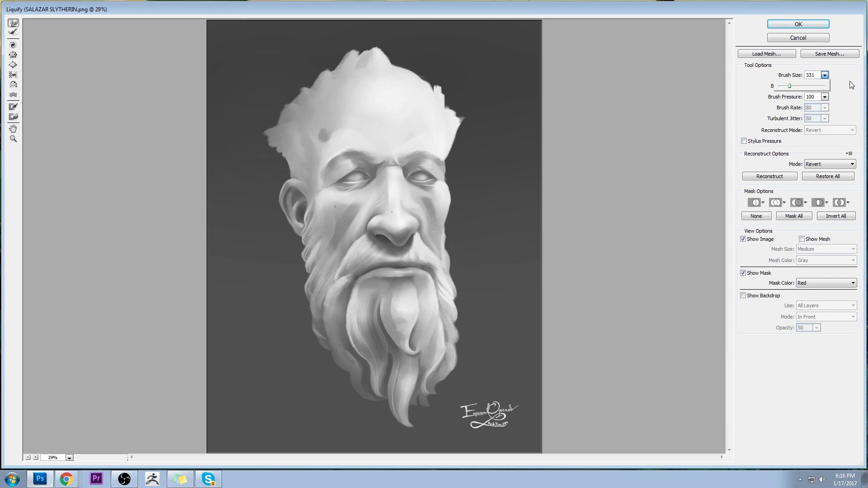
{"action": "left_click", "coordinate": [850, 85]}
{"action": "left_click", "coordinate": [826, 86]}
{"action": "left_click", "coordinate": [618, 119]}
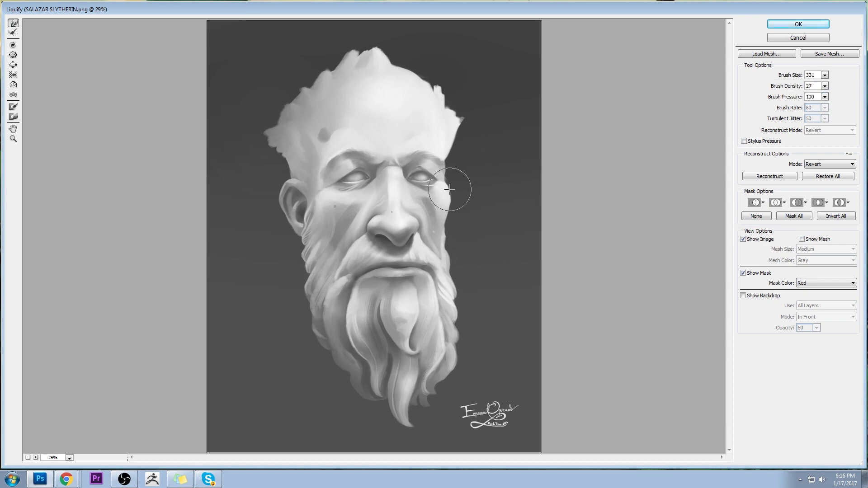
- Push the outer contour of the far cheek inward with the warp brush at size 541
{"action": "left_click", "coordinate": [825, 75]}
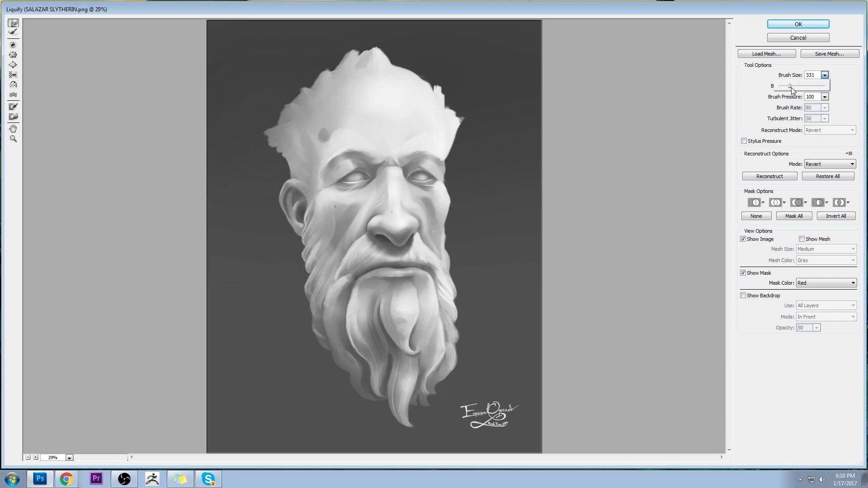
{"action": "left_click", "coordinate": [459, 205]}
{"action": "left_click_drag", "start_coordinate": [461, 207], "coordinate": [460, 194]}
{"action": "left_click_drag", "start_coordinate": [461, 228], "coordinate": [456, 229]}
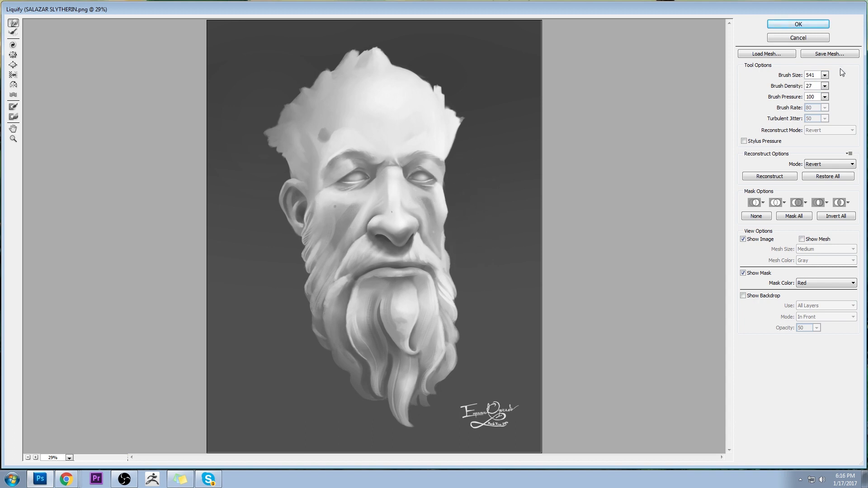
- Refine the shape of the eye nearest the ear with the warp brush at size 256
{"action": "left_click", "coordinate": [824, 75]}
{"action": "left_click", "coordinate": [345, 186]}
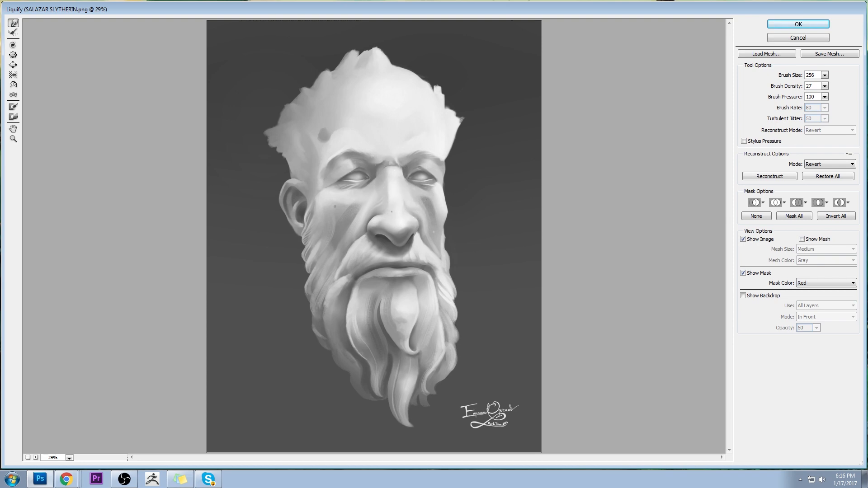
{"action": "key", "text": "Return"}
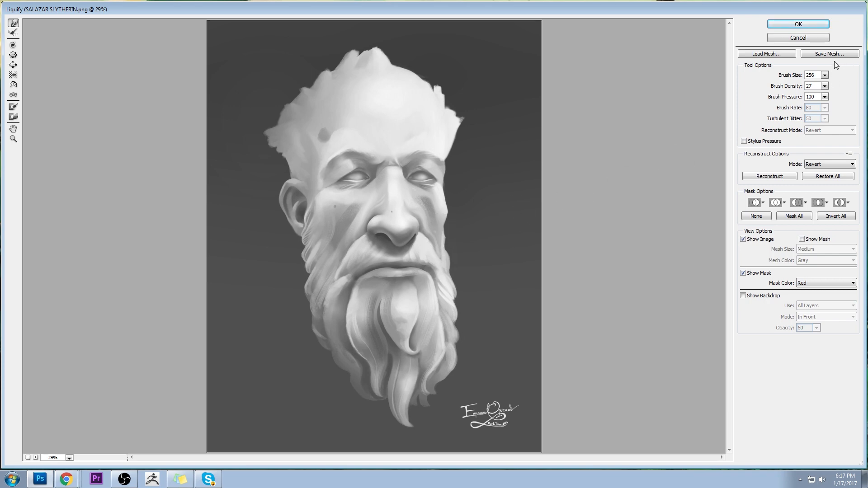
- Warp the moustache and mouth corners downward with brush size 556 and undo the last stroke
{"action": "left_click", "coordinate": [825, 75]}
{"action": "left_click_drag", "start_coordinate": [789, 92], "coordinate": [797, 91]}
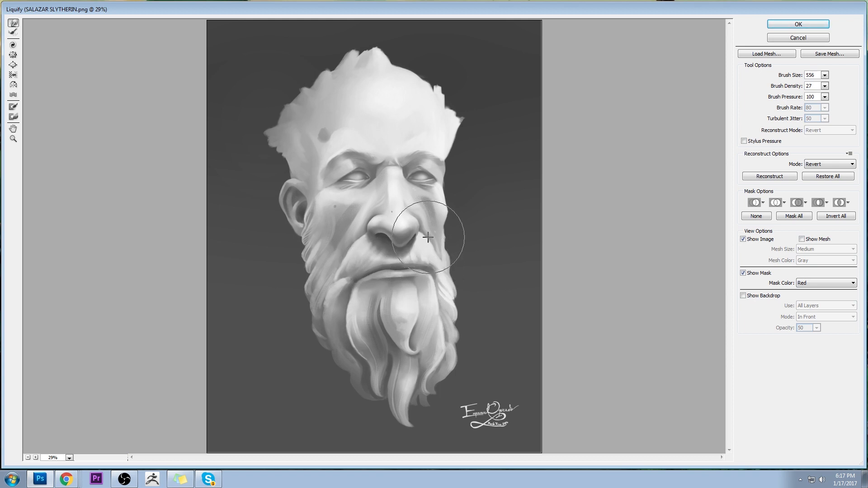
{"action": "left_click_drag", "start_coordinate": [428, 237], "coordinate": [364, 235]}
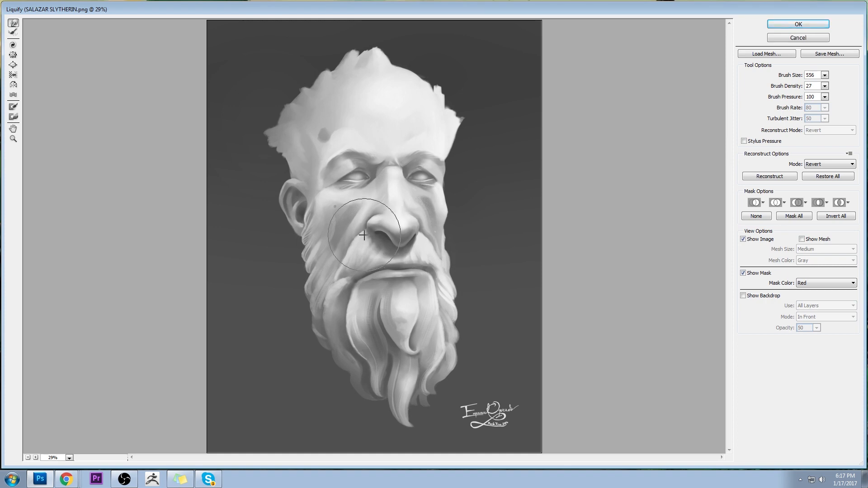
{"action": "key", "text": "ctrl+z"}
- Reshape the outer corner of the eye nearest the ear with the warp brush at size 132 and apply the Liquify result
{"action": "left_click", "coordinate": [506, 200], "text": "alt"}
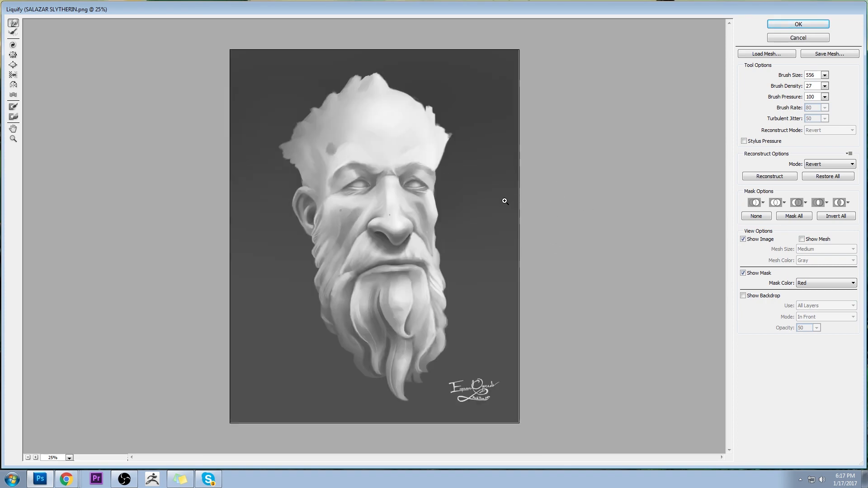
{"action": "left_click", "coordinate": [505, 201], "text": "alt"}
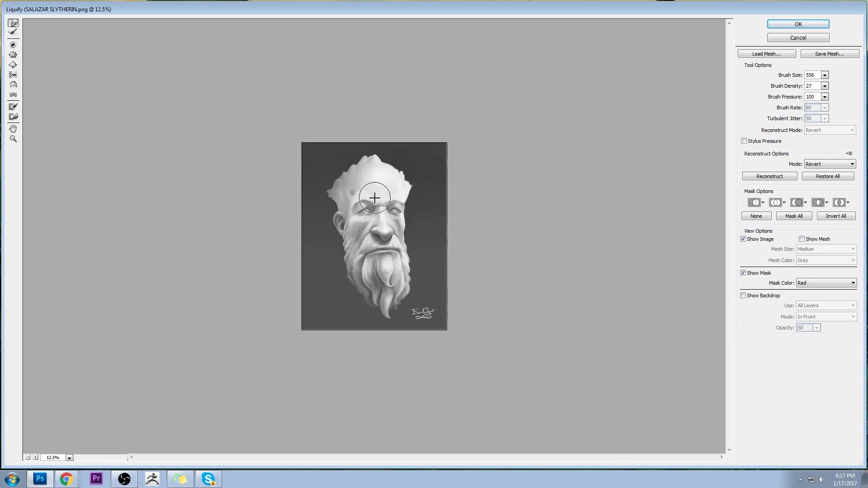
{"action": "key", "text": "z"}
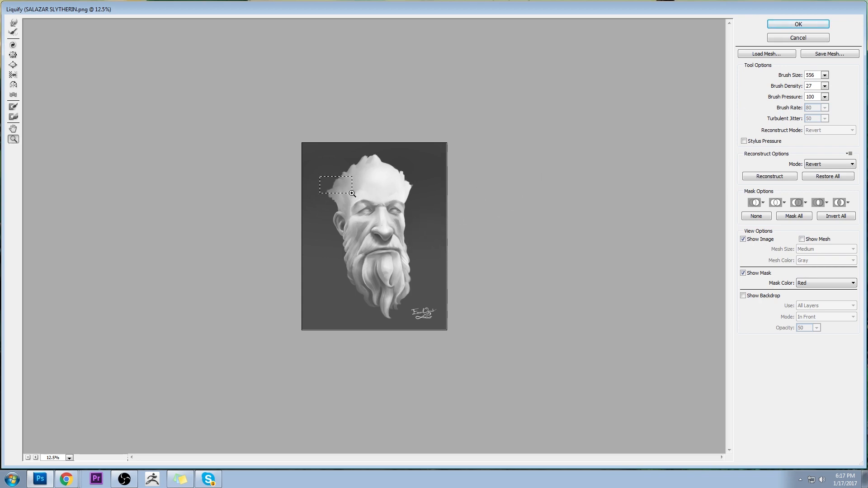
{"action": "left_click_drag", "start_coordinate": [346, 192], "coordinate": [427, 242]}
{"action": "left_click", "coordinate": [20, 23]}
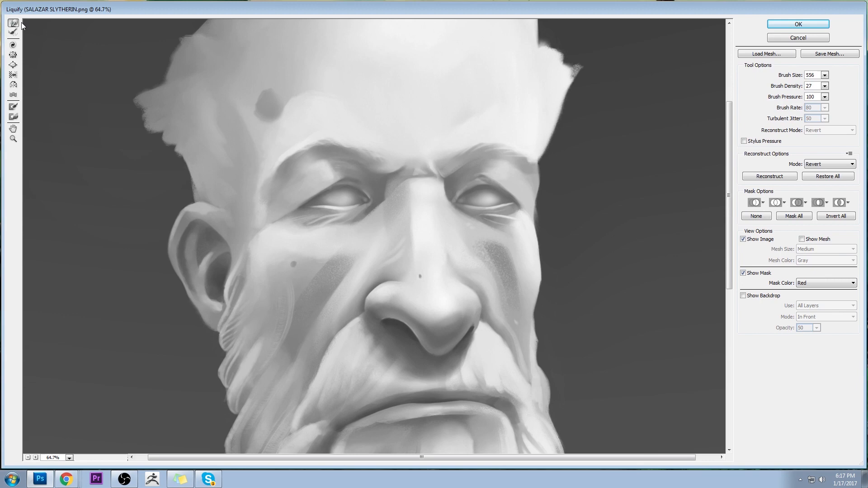
{"action": "left_click", "coordinate": [824, 75]}
{"action": "left_click_drag", "start_coordinate": [798, 86], "coordinate": [787, 86]}
{"action": "key", "text": "bracketleft"}
{"action": "key", "text": "bracketleft"}
{"action": "key", "text": "bracketleft"}
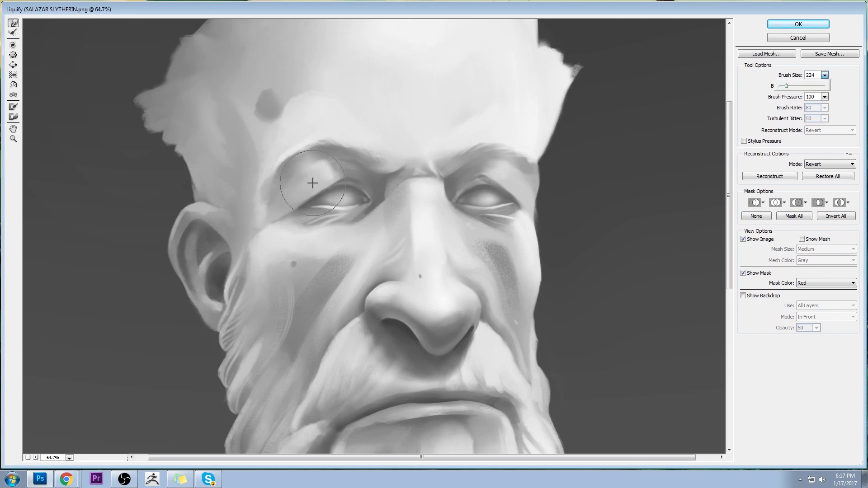
{"action": "key", "text": "bracketleft"}
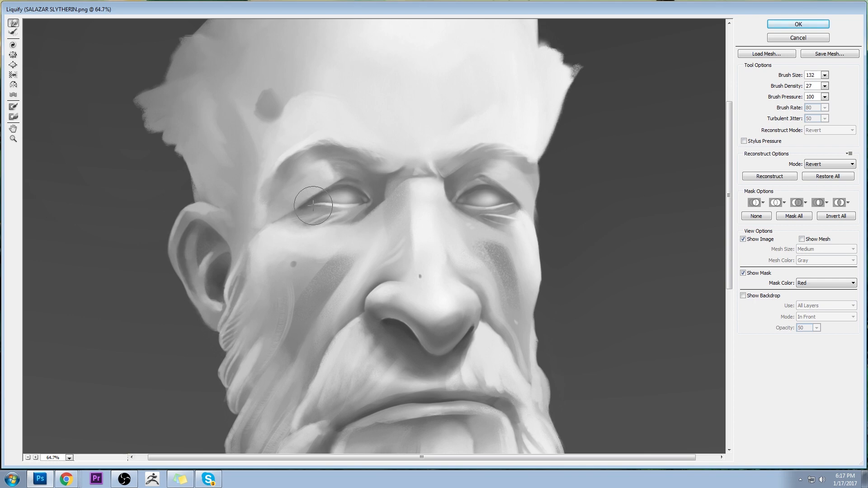
{"action": "left_click_drag", "start_coordinate": [319, 205], "coordinate": [352, 201]}
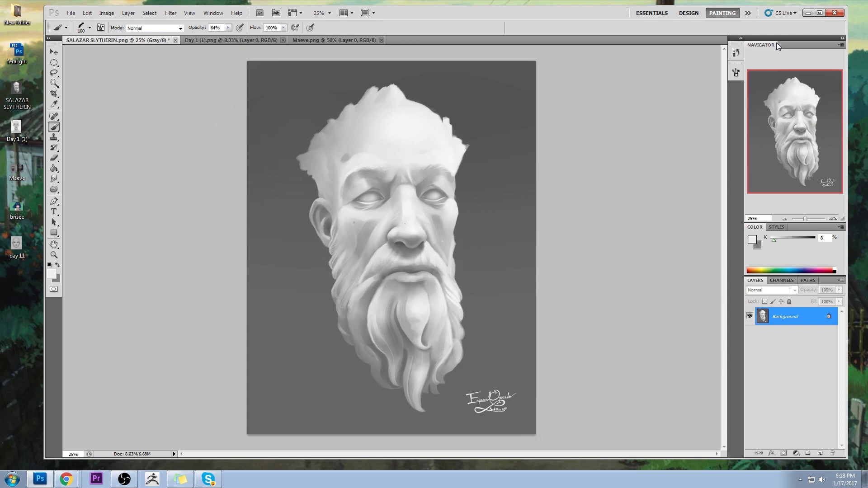
- Copy the liquified image, revert the background to its original history state, and paste the copy as a new layer
{"action": "key", "text": "ctrl+z"}
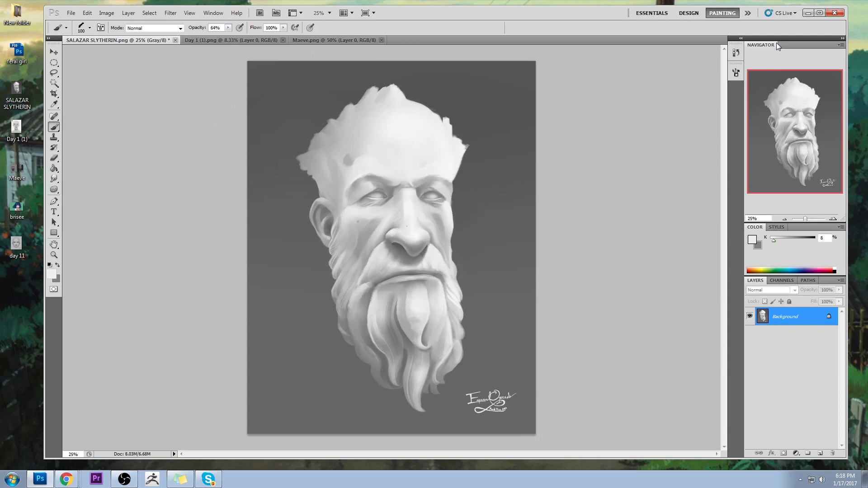
{"action": "key", "text": "ctrl+a"}
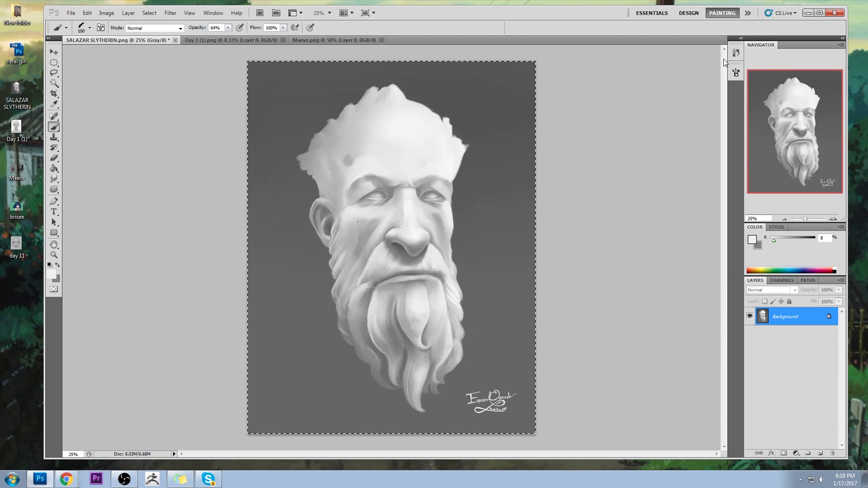
{"action": "left_click", "coordinate": [736, 53]}
{"action": "mouse_move", "coordinate": [723, 308]}
{"action": "left_mouse_down"}
{"action": "mouse_move", "coordinate": [732, 219]}
{"action": "mouse_move", "coordinate": [723, 67]}
{"action": "left_mouse_up"}
{"action": "left_click", "coordinate": [670, 60]}
{"action": "key", "text": "ctrl+v"}
{"action": "left_click", "coordinate": [699, 96]}
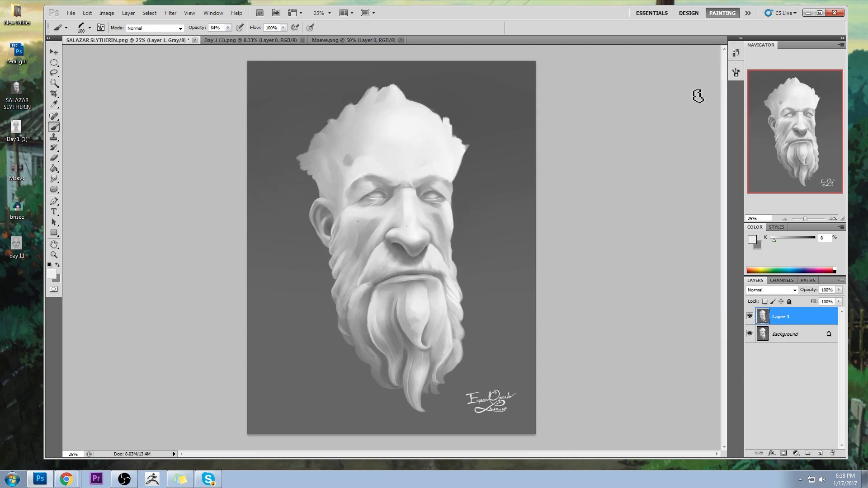
- Compare the liquified face with the original by toggling the visibility of Layer 1
{"action": "left_click", "coordinate": [749, 317]}
{"action": "left_click", "coordinate": [749, 317]}
{"action": "left_click", "coordinate": [749, 319]}
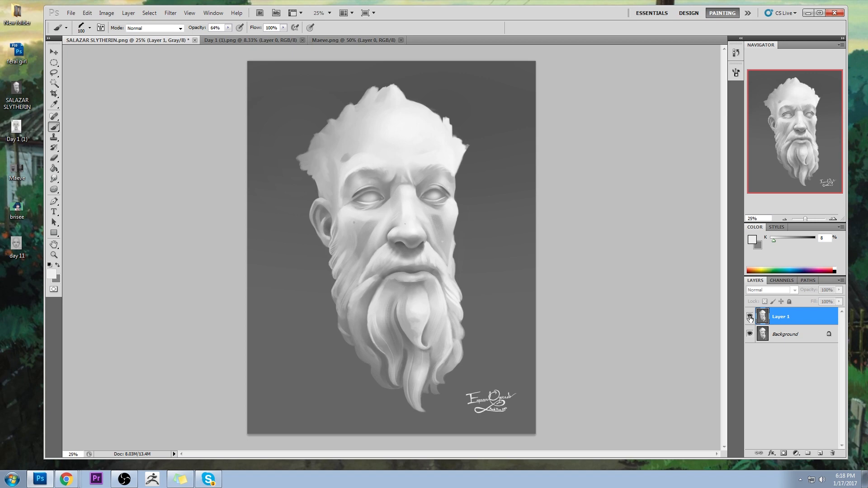
{"action": "left_click", "coordinate": [749, 317]}
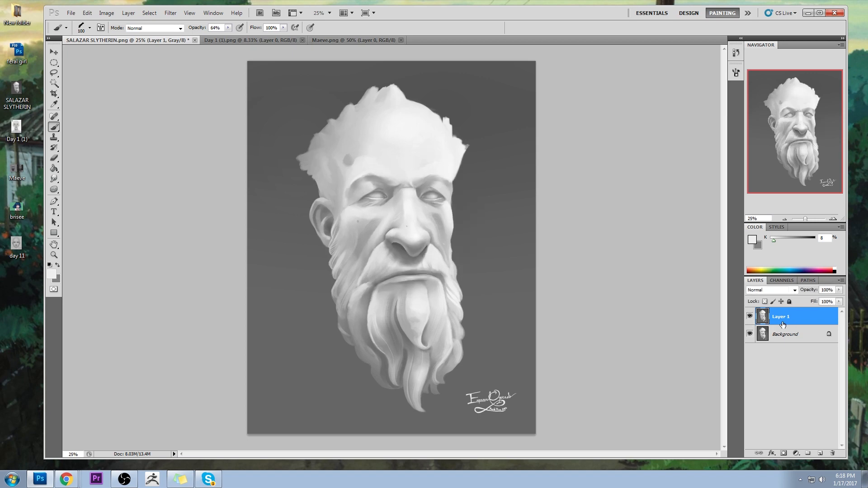
- Lasso the mouth and beard, duplicate them onto a new layer, and move the copy slightly up towards the nose
{"action": "key", "text": "l"}
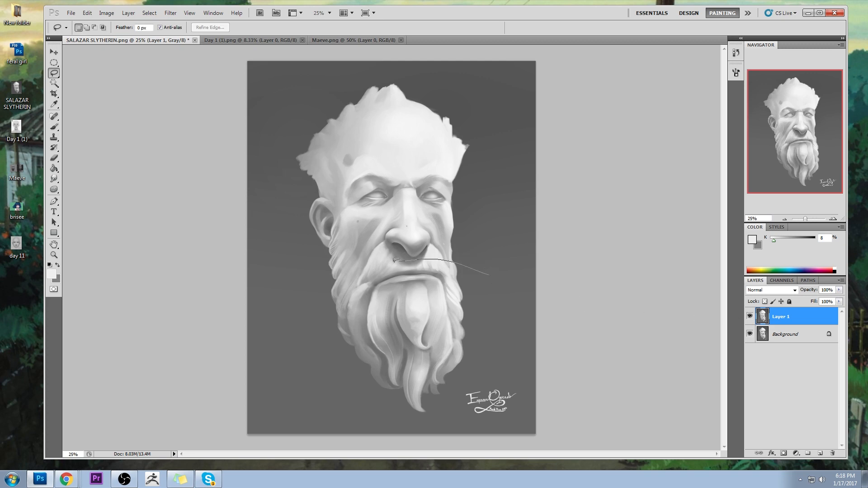
{"action": "mouse_move", "coordinate": [395, 260]}
{"action": "left_mouse_down"}
{"action": "mouse_move", "coordinate": [346, 425]}
{"action": "mouse_move", "coordinate": [497, 308]}
{"action": "mouse_move", "coordinate": [491, 276]}
{"action": "mouse_move", "coordinate": [446, 279]}
{"action": "left_mouse_up"}
{"action": "key", "text": "ctrl+j"}
{"action": "key", "text": "ctrl+t"}
{"action": "key", "text": "Return"}
- Erase the upper edge of the moved beard layer with a large eraser to blend the seam across the moustache and cheeks
{"action": "key", "text": "e"}
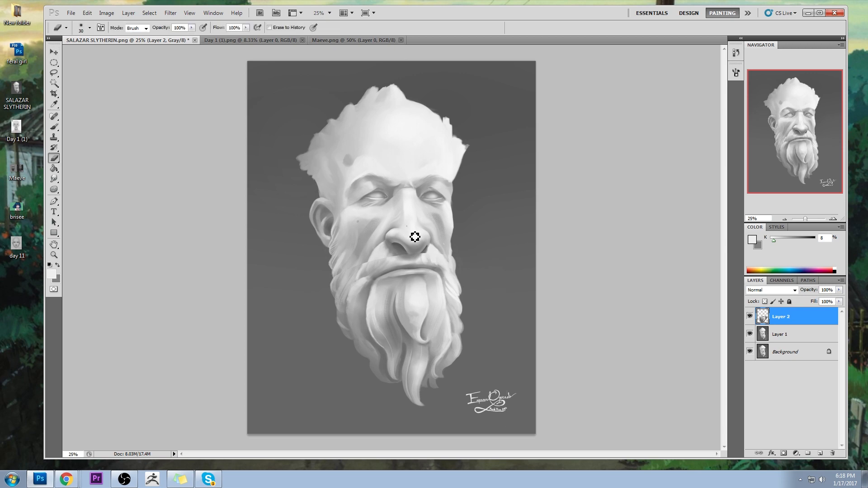
{"action": "key", "text": "bracketright"}
{"action": "key", "text": "bracketright"}
{"action": "key", "text": "bracketright"}
{"action": "key", "text": "bracketright"}
{"action": "key", "text": "bracketright"}
{"action": "left_click_drag", "start_coordinate": [374, 250], "coordinate": [336, 266]}
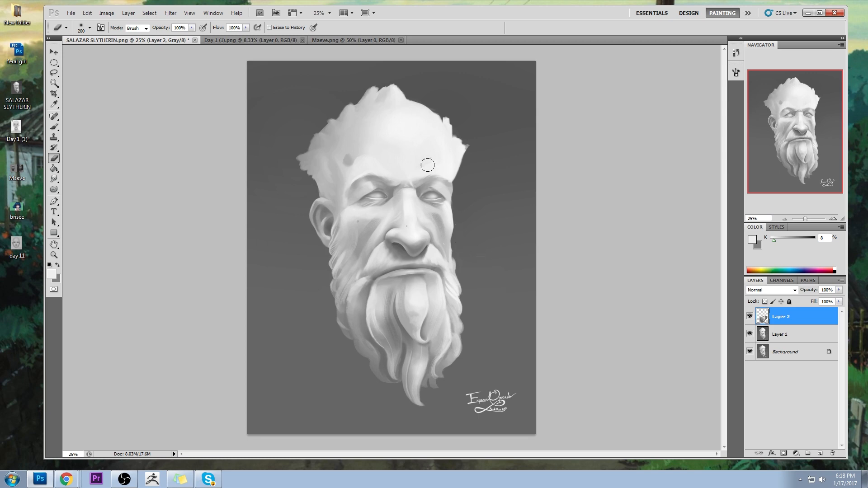
{"action": "key", "text": "bracketright"}
{"action": "key", "text": "bracketright"}
- Choose a soft round brush at 300 px and merge Layer 2 down into Layer 1
{"action": "key", "text": "b"}
{"action": "right_click", "coordinate": [398, 165]}
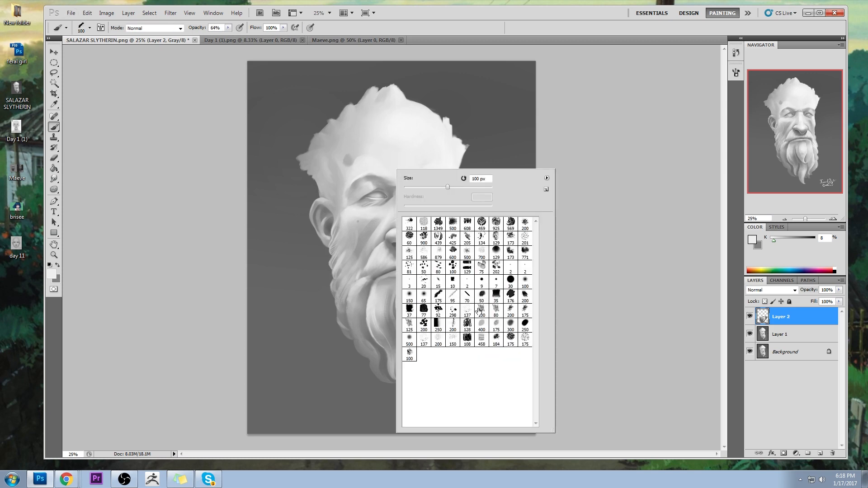
{"action": "left_click", "coordinate": [526, 282]}
{"action": "key", "text": "Return"}
{"action": "key", "text": "bracketright"}
{"action": "key", "text": "bracketright"}
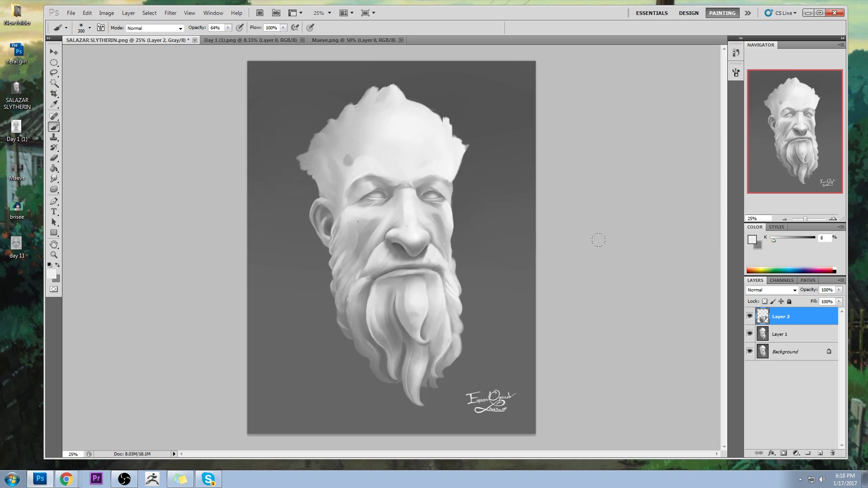
{"action": "right_click", "coordinate": [789, 318]}
{"action": "left_click", "coordinate": [795, 294]}
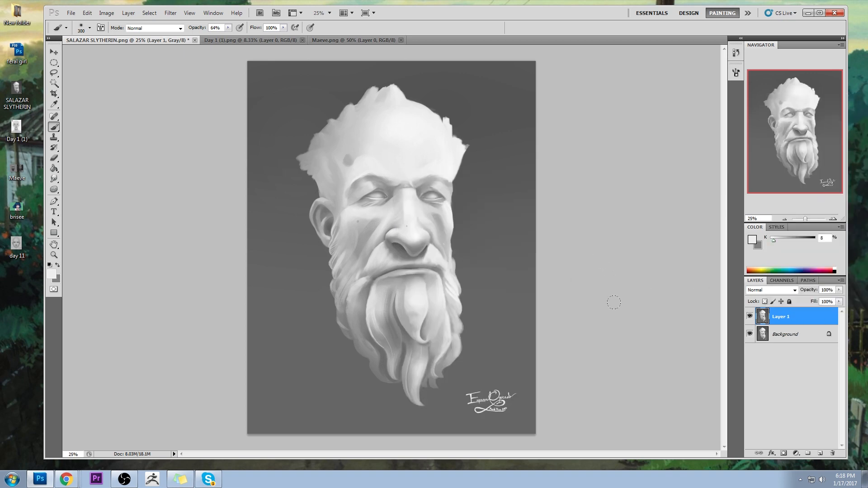
- Paint vertical frown furrows between the eyebrows with greys sampled from the face
{"action": "left_click", "coordinate": [411, 174], "text": "alt"}
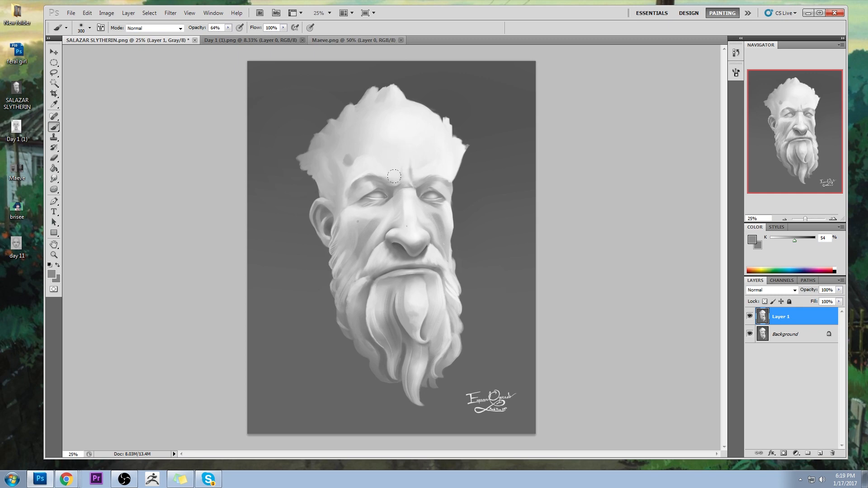
{"action": "left_click", "coordinate": [402, 216], "text": "alt"}
{"action": "left_click", "coordinate": [419, 247], "text": "alt"}
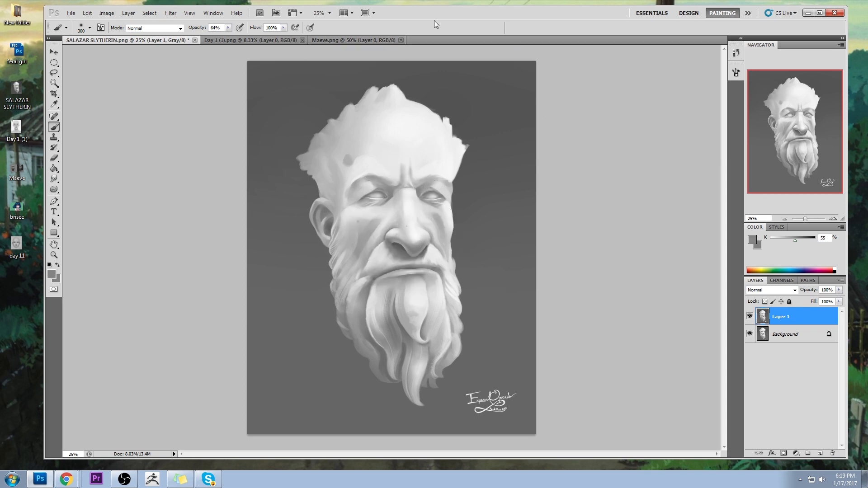
- Shade the inner eye sockets, nose bridge and areas under both eyes with sampled greys
{"action": "left_click", "coordinate": [409, 231], "text": "alt"}
{"action": "left_click", "coordinate": [374, 211], "text": "alt"}
{"action": "left_click", "coordinate": [391, 202], "text": "alt"}
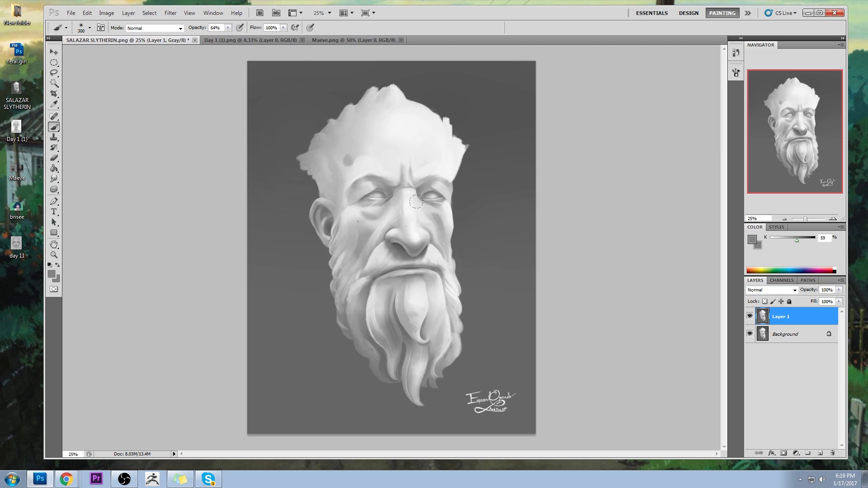
{"action": "left_click_drag", "start_coordinate": [416, 201], "coordinate": [415, 196]}
{"action": "left_click", "coordinate": [431, 181], "text": "alt"}
{"action": "left_click", "coordinate": [368, 204], "text": "alt"}
{"action": "left_click", "coordinate": [434, 218], "text": "alt"}
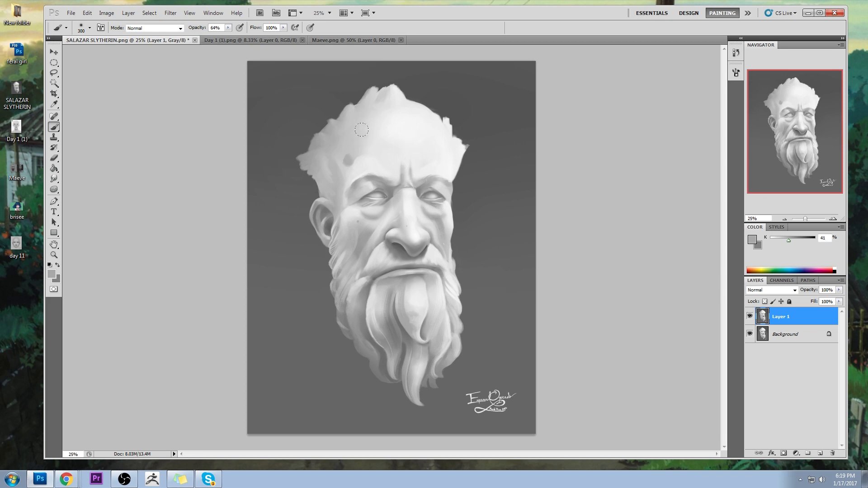
- Define the bags under both eyes using sampled greys and the soft brush reduced to 70 px
{"action": "left_click", "coordinate": [380, 197], "text": "alt"}
{"action": "left_click", "coordinate": [381, 194], "text": "alt"}
{"action": "left_click", "coordinate": [392, 190], "text": "alt"}
{"action": "key", "text": "bracketleft"}
{"action": "key", "text": "bracketleft"}
{"action": "key", "text": "bracketleft"}
{"action": "key", "text": "bracketleft"}
{"action": "key", "text": "bracketleft"}
{"action": "left_click_drag", "start_coordinate": [389, 219], "coordinate": [376, 202]}
{"action": "mouse_move", "coordinate": [438, 208]}
{"action": "left_mouse_down"}
{"action": "mouse_move", "coordinate": [448, 217]}
{"action": "mouse_move", "coordinate": [436, 222]}
{"action": "left_mouse_up"}
{"action": "left_click", "coordinate": [438, 214], "text": "alt"}
- Choose a 30 px brush and refine the bags under both eyes with greys sampled from the surrounding skin
{"action": "right_click", "coordinate": [439, 194]}
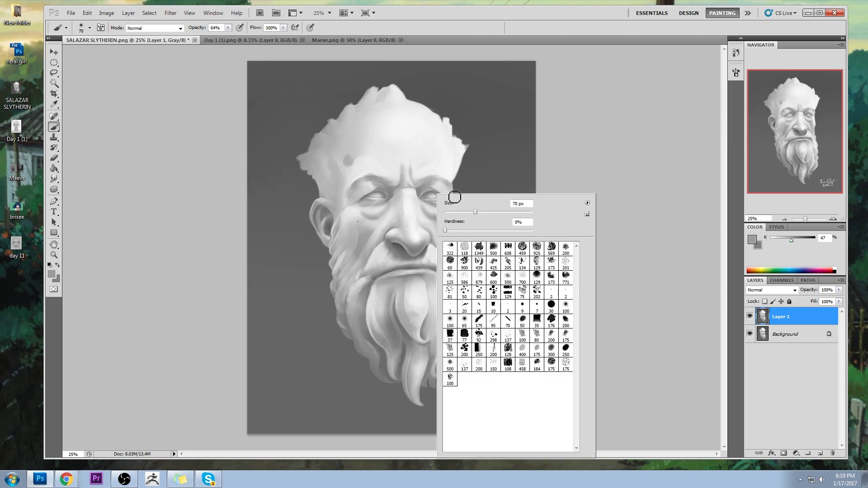
{"action": "left_click", "coordinate": [479, 321]}
{"action": "left_click", "coordinate": [678, 242]}
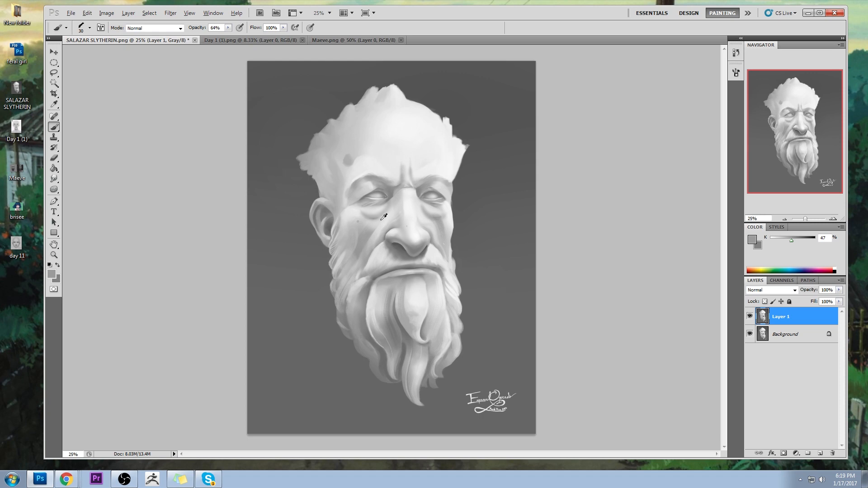
{"action": "left_click", "coordinate": [384, 217], "text": "alt"}
{"action": "left_click", "coordinate": [434, 222], "text": "alt"}
{"action": "left_click", "coordinate": [366, 218], "text": "alt"}
{"action": "left_click", "coordinate": [368, 213], "text": "alt"}
{"action": "left_click", "coordinate": [379, 217], "text": "alt"}
{"action": "left_click", "coordinate": [432, 221], "text": "alt"}
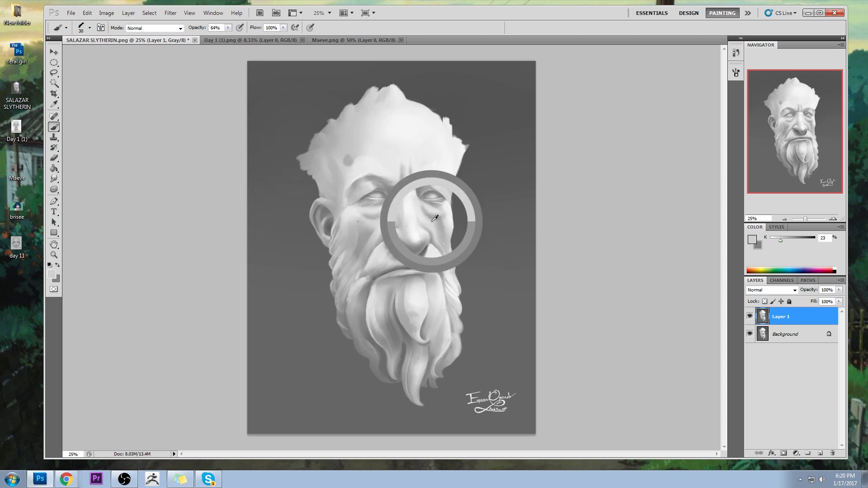
- Touch up the eyelids, inner eye corners and the crease at the nose bridge with sampled greys
{"action": "left_click", "coordinate": [419, 197], "text": "alt"}
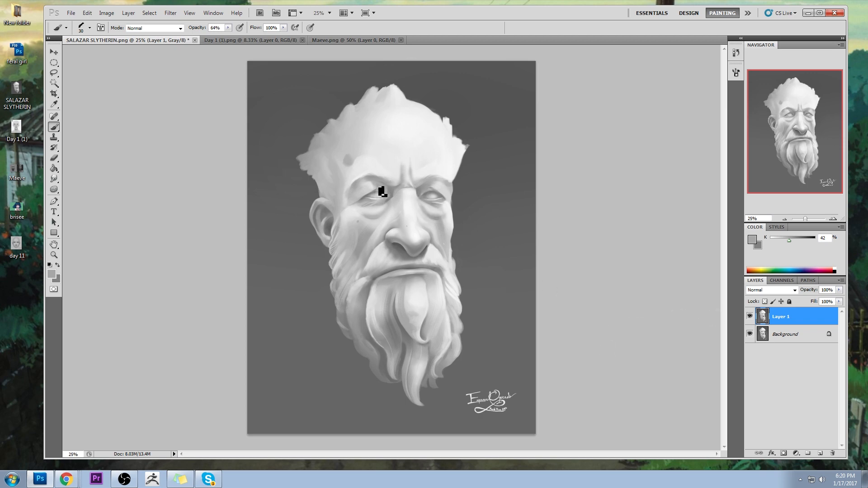
{"action": "left_click", "coordinate": [411, 134], "text": "alt"}
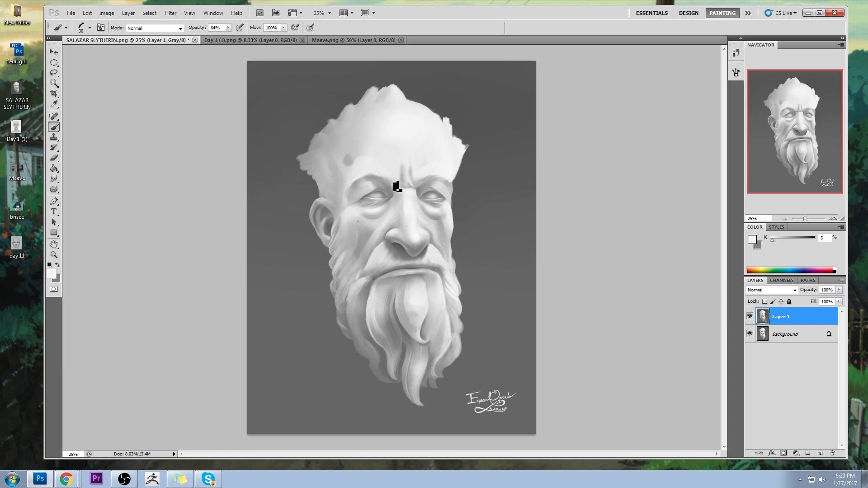
{"action": "left_click", "coordinate": [420, 188], "text": "alt"}
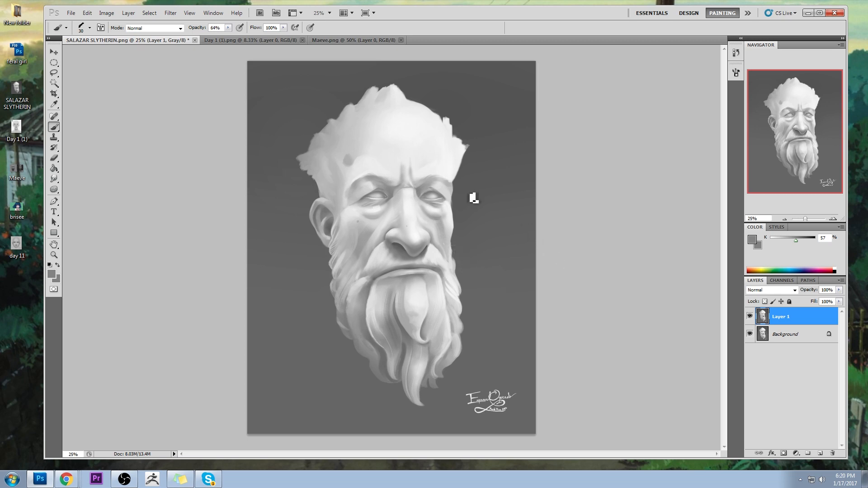
- Refine the nose tip, nostril and the shadow beneath the nose with greys sampled around them
{"action": "left_click", "coordinate": [410, 237], "text": "alt"}
{"action": "left_click", "coordinate": [426, 250], "text": "alt"}
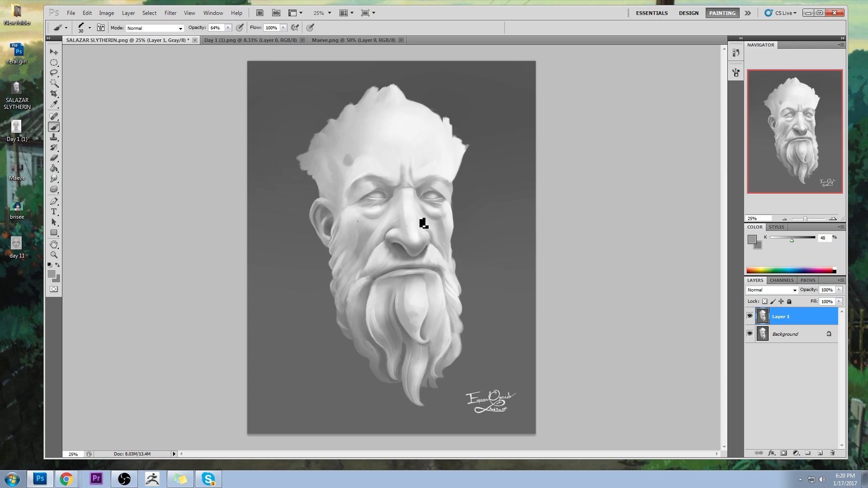
{"action": "left_click", "coordinate": [432, 250], "text": "alt"}
{"action": "left_click", "coordinate": [410, 258], "text": "alt"}
{"action": "left_click", "coordinate": [428, 244], "text": "alt"}
- Toggle the visibility of Layer 1 to compare the repainted face with the original
{"action": "left_click", "coordinate": [749, 317]}
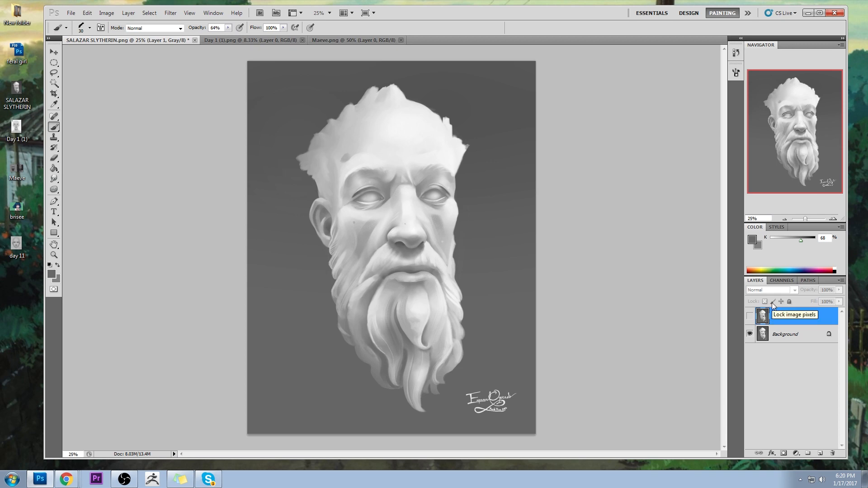
{"action": "left_click", "coordinate": [750, 316]}
{"action": "left_click", "coordinate": [750, 317]}
{"action": "left_click", "coordinate": [751, 318]}
{"action": "left_click", "coordinate": [751, 319]}
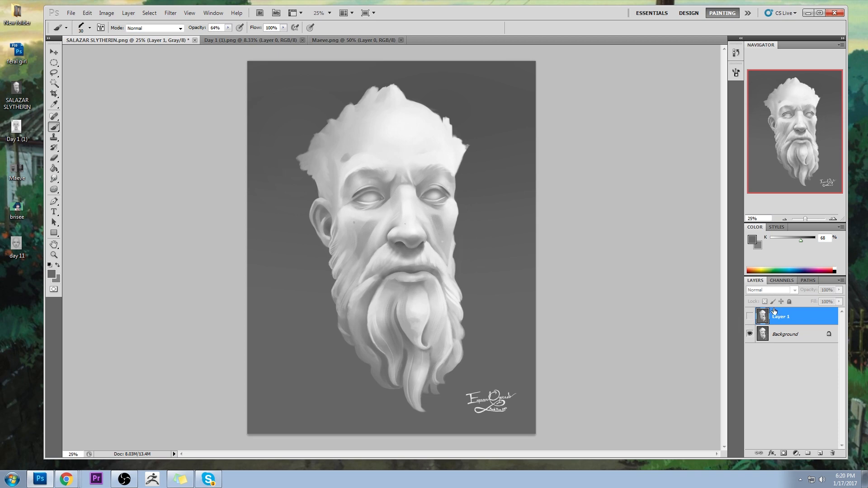
{"action": "left_click", "coordinate": [750, 318]}
{"action": "left_click", "coordinate": [750, 318]}
{"action": "left_click", "coordinate": [750, 318]}
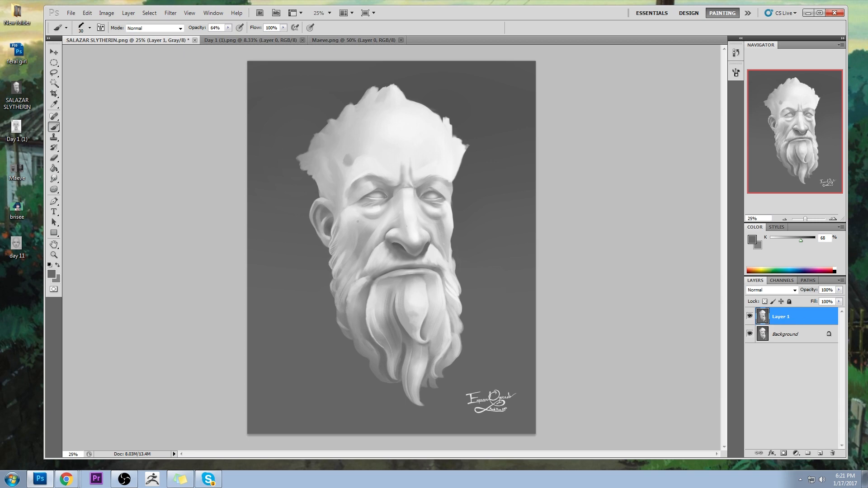
- Push both eyebrow arches upward and outward with Liquify at brush size 391, and compare before and after
{"action": "left_click", "coordinate": [171, 13]}
{"action": "left_click", "coordinate": [181, 65]}
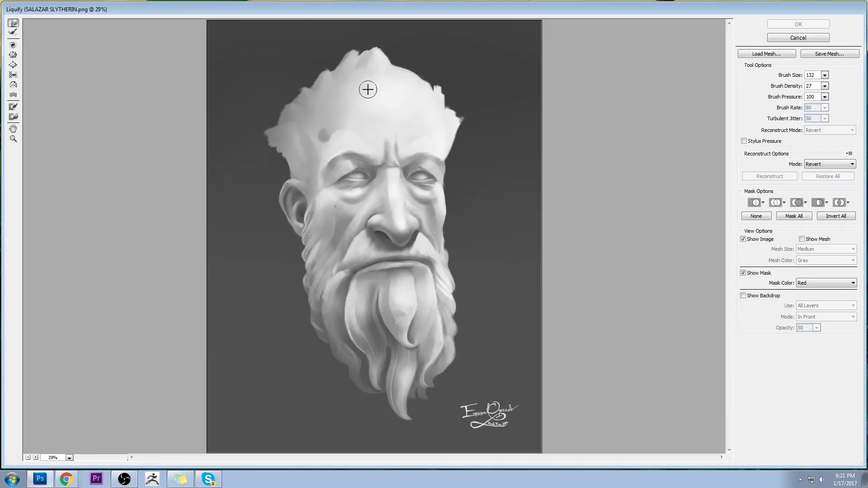
{"action": "left_click", "coordinate": [825, 75]}
{"action": "left_click", "coordinate": [797, 90]}
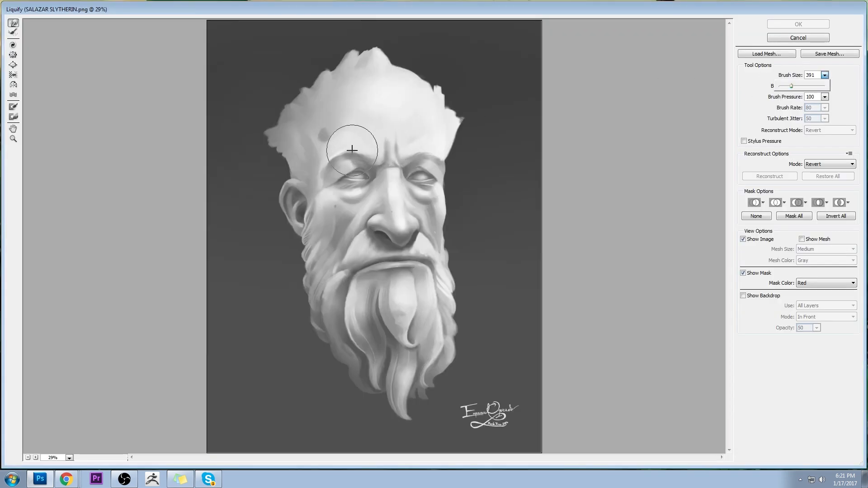
{"action": "left_click_drag", "start_coordinate": [349, 150], "coordinate": [345, 144]}
{"action": "left_click_drag", "start_coordinate": [428, 143], "coordinate": [441, 140]}
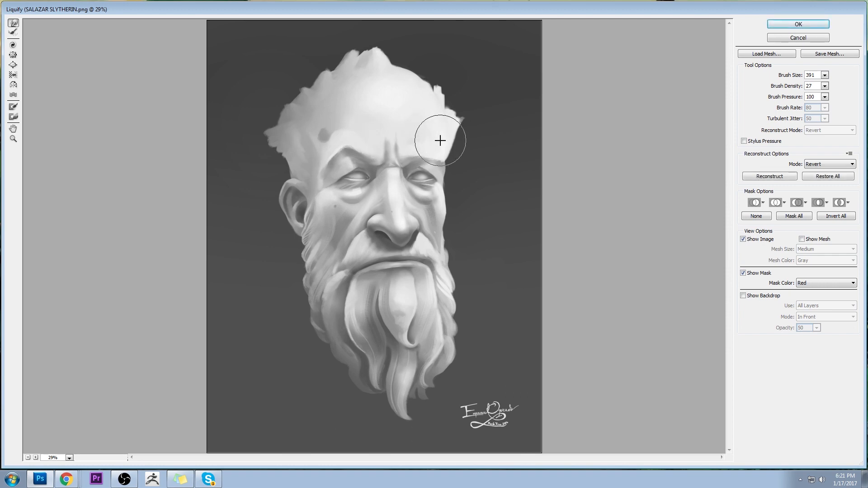
{"action": "left_click", "coordinate": [775, 24]}
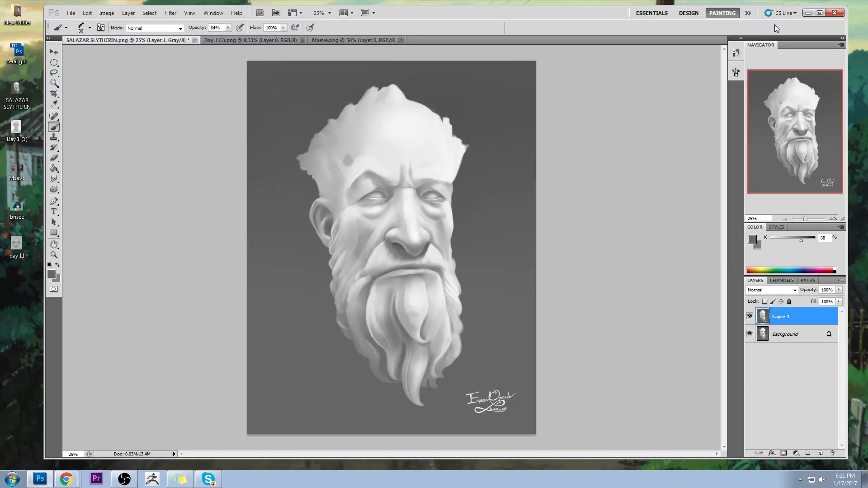
{"action": "key", "text": "ctrl+z"}
{"action": "key", "text": "ctrl+z"}
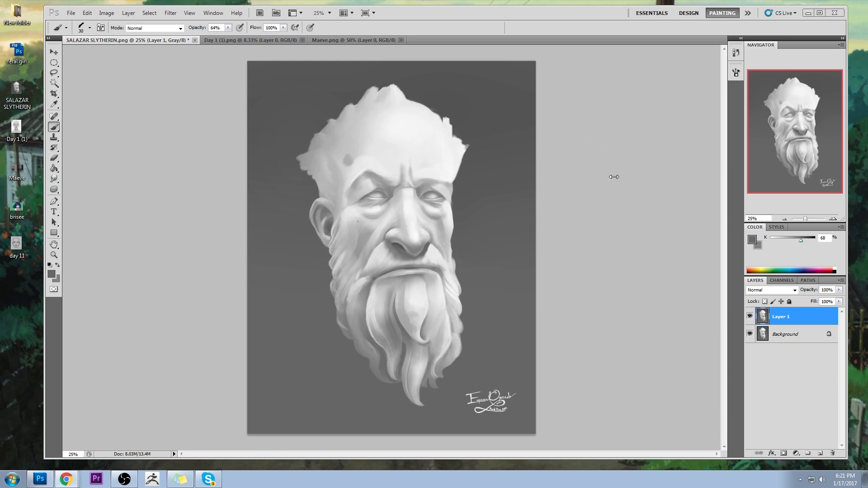
- Flatten the image, then save and close the SALAZAR SLYTHERIN document
{"action": "right_click", "coordinate": [813, 325]}
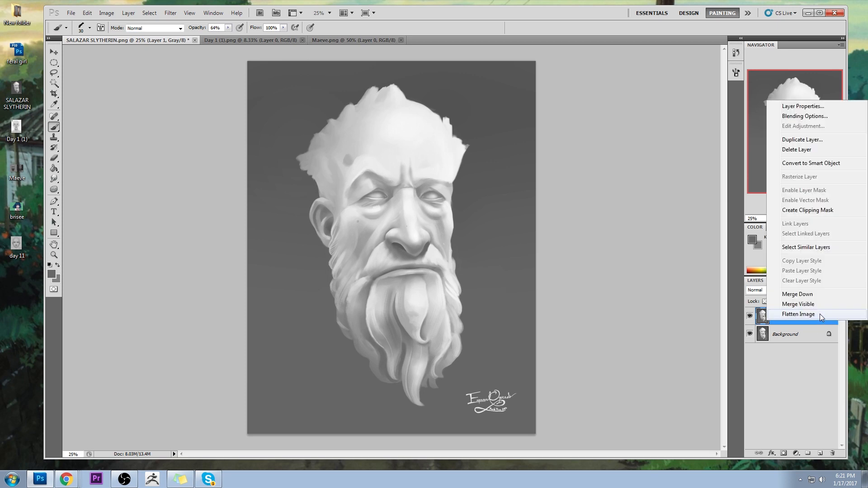
{"action": "left_click", "coordinate": [820, 313]}
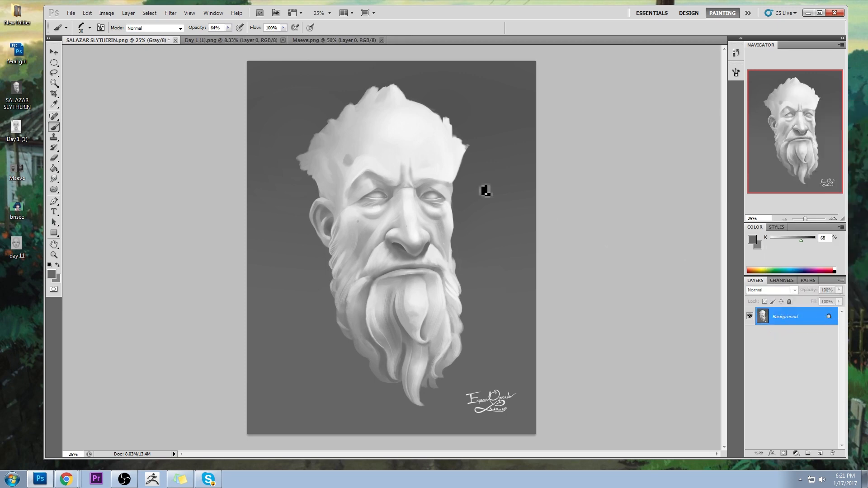
{"action": "left_click", "coordinate": [175, 40]}
{"action": "left_click", "coordinate": [432, 186]}
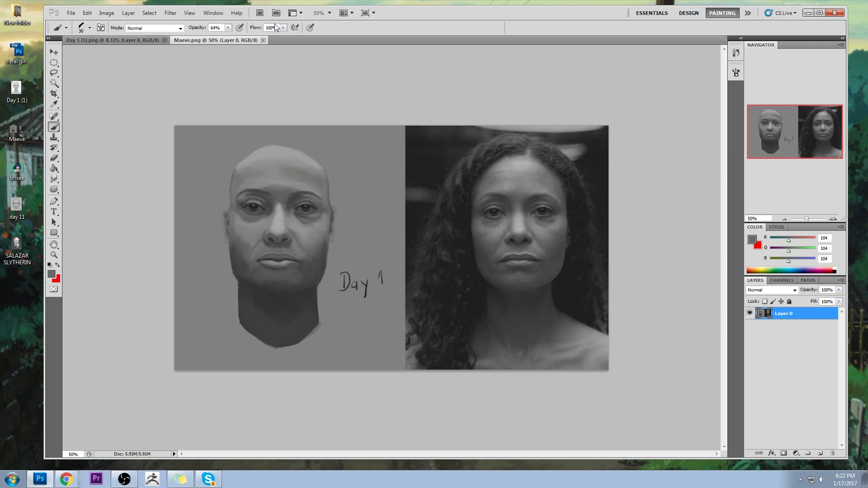
- In Day 1 (1).png, enlarge the brush to 700 px and paint the sampled background colour over the "DAY 1" lettering
{"action": "left_click", "coordinate": [131, 40]}
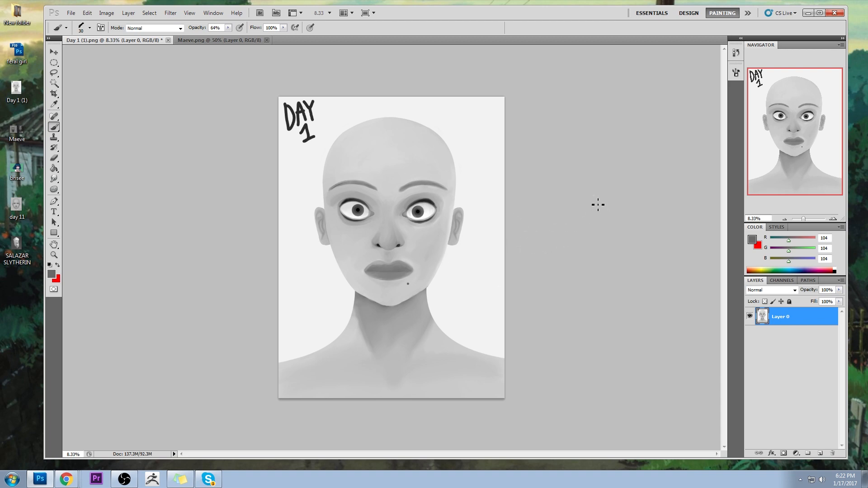
{"action": "key", "text": "bracketright"}
{"action": "key", "text": "bracketright"}
{"action": "key", "text": "bracketright"}
{"action": "key", "text": "bracketright"}
{"action": "key", "text": "bracketright"}
{"action": "key", "text": "bracketright"}
{"action": "key", "text": "bracketright"}
{"action": "key", "text": "bracketright"}
{"action": "key", "text": "bracketright"}
{"action": "key", "text": "bracketright"}
{"action": "key", "text": "bracketright"}
{"action": "key", "text": "bracketright"}
{"action": "key", "text": "bracketright"}
{"action": "key", "text": "bracketright"}
{"action": "key", "text": "bracketright"}
{"action": "key", "text": "bracketright"}
{"action": "left_click", "coordinate": [325, 114], "text": "alt"}
{"action": "mouse_move", "coordinate": [311, 127]}
{"action": "left_mouse_down"}
{"action": "mouse_move", "coordinate": [321, 96]}
{"action": "mouse_move", "coordinate": [293, 119]}
{"action": "mouse_move", "coordinate": [308, 120]}
{"action": "mouse_move", "coordinate": [313, 84]}
{"action": "mouse_move", "coordinate": [287, 109]}
{"action": "left_mouse_up"}
- Raise the brush opacity to 100% and paint background over both shoulders, trimming the neck to a V-shaped bust
{"action": "left_click", "coordinate": [229, 28]}
{"action": "left_click", "coordinate": [249, 38]}
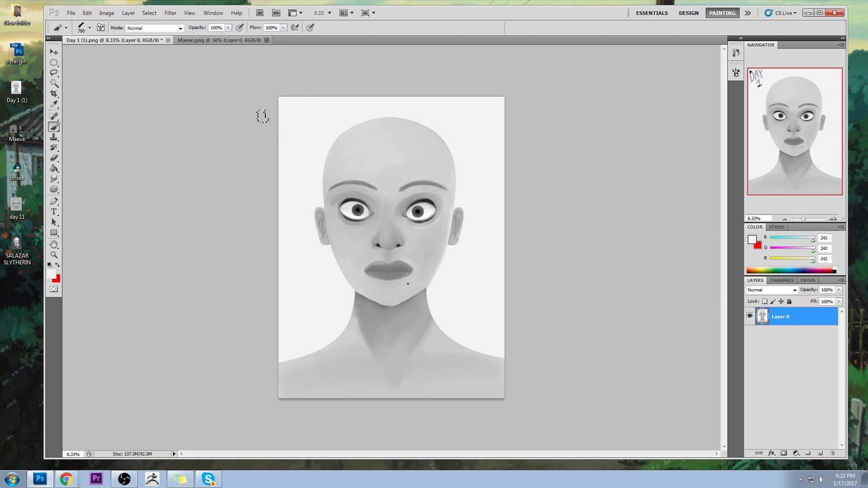
{"action": "left_click_drag", "start_coordinate": [275, 357], "coordinate": [380, 393]}
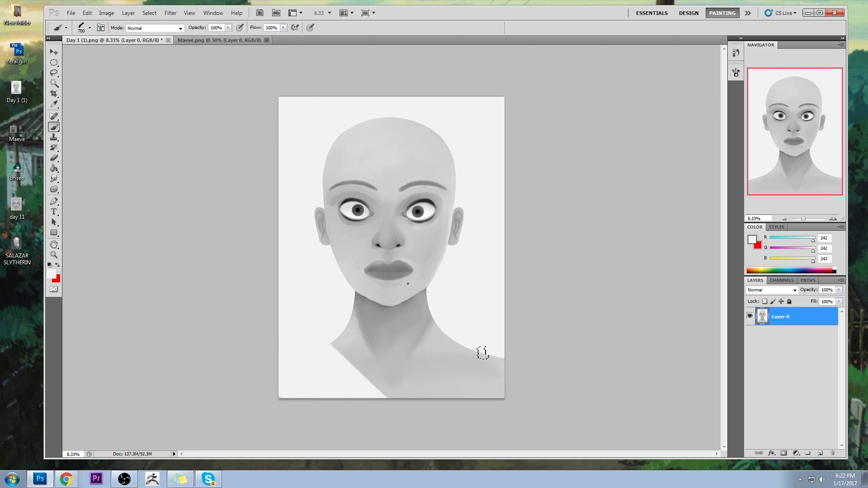
{"action": "mouse_move", "coordinate": [480, 351]}
{"action": "left_mouse_down"}
{"action": "mouse_move", "coordinate": [459, 392]}
{"action": "mouse_move", "coordinate": [429, 407]}
{"action": "mouse_move", "coordinate": [484, 348]}
{"action": "mouse_move", "coordinate": [405, 401]}
{"action": "mouse_move", "coordinate": [484, 336]}
{"action": "mouse_move", "coordinate": [404, 397]}
{"action": "mouse_move", "coordinate": [485, 339]}
{"action": "mouse_move", "coordinate": [455, 377]}
{"action": "mouse_move", "coordinate": [457, 411]}
{"action": "mouse_move", "coordinate": [465, 415]}
{"action": "mouse_move", "coordinate": [488, 396]}
{"action": "left_mouse_up"}
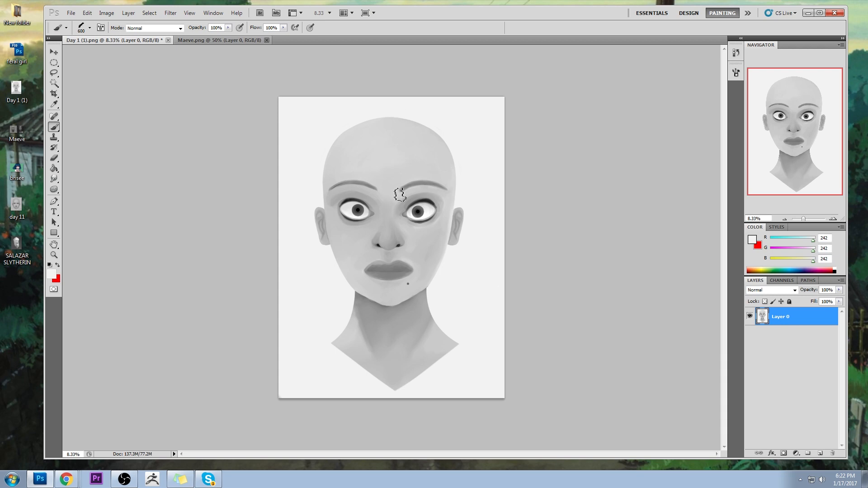
- Reduce the brush to 100 px and sample the grey of the lips
{"action": "key", "text": "bracketleft"}
{"action": "key", "text": "bracketleft"}
{"action": "key", "text": "bracketleft"}
{"action": "key", "text": "bracketleft"}
{"action": "key", "text": "bracketleft"}
{"action": "key", "text": "bracketleft"}
{"action": "key", "text": "bracketleft"}
{"action": "key", "text": "bracketleft"}
{"action": "key", "text": "bracketleft"}
{"action": "key", "text": "bracketleft"}
{"action": "left_click", "coordinate": [384, 268], "text": "alt"}
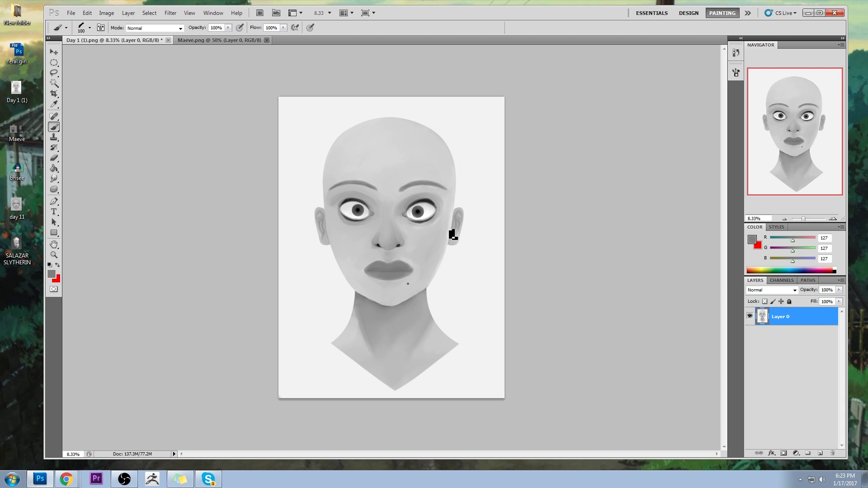
- Lasso the upper eyelid areas of both eyes and copy them to a new layer
{"action": "key", "text": "z"}
{"action": "left_click_drag", "start_coordinate": [279, 119], "coordinate": [491, 305]}
{"action": "key", "text": "l"}
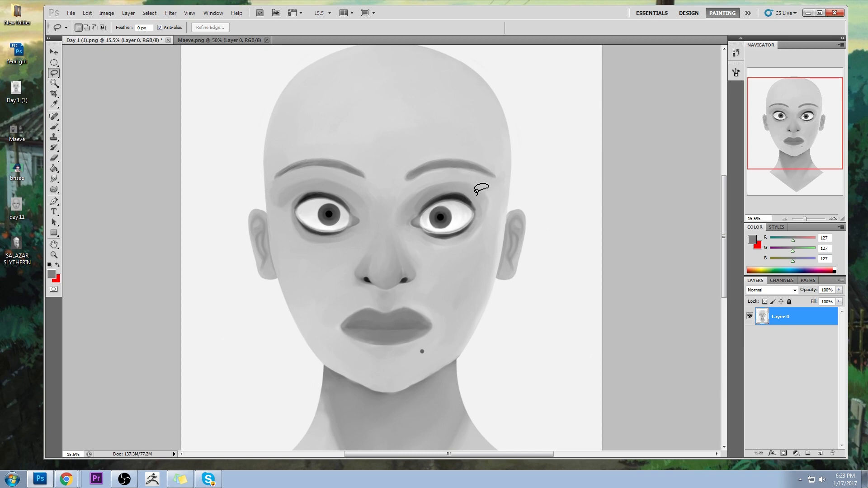
{"action": "mouse_move", "coordinate": [475, 177]}
{"action": "left_mouse_down"}
{"action": "mouse_move", "coordinate": [444, 176]}
{"action": "mouse_move", "coordinate": [403, 200]}
{"action": "mouse_move", "coordinate": [415, 217]}
{"action": "left_mouse_up"}
{"action": "left_click_drag", "start_coordinate": [452, 180], "coordinate": [453, 179]}
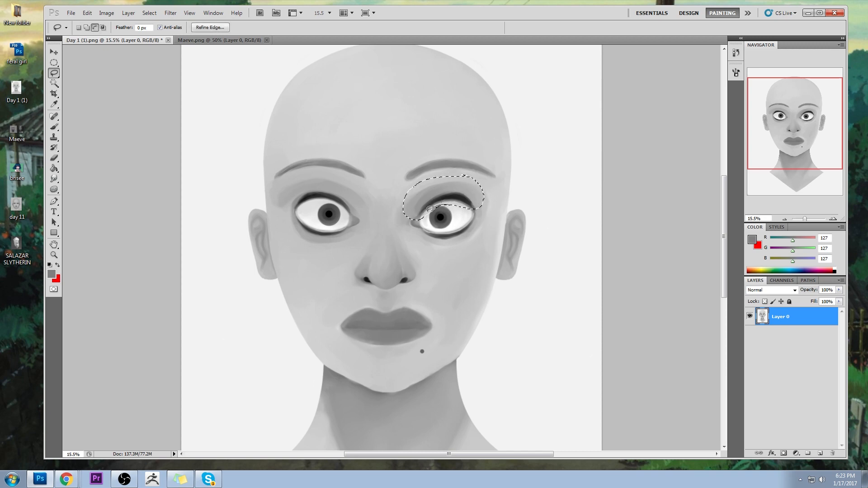
{"action": "left_click_drag", "start_coordinate": [429, 208], "coordinate": [430, 207]}
{"action": "key", "text": "alt"}
{"action": "left_click_drag", "start_coordinate": [453, 199], "coordinate": [457, 200]}
{"action": "mouse_move", "coordinate": [298, 204]}
{"action": "left_mouse_down"}
{"action": "mouse_move", "coordinate": [331, 197]}
{"action": "mouse_move", "coordinate": [364, 217]}
{"action": "mouse_move", "coordinate": [336, 171]}
{"action": "mouse_move", "coordinate": [295, 202]}
{"action": "left_mouse_up"}
{"action": "key", "text": "ctrl+j"}
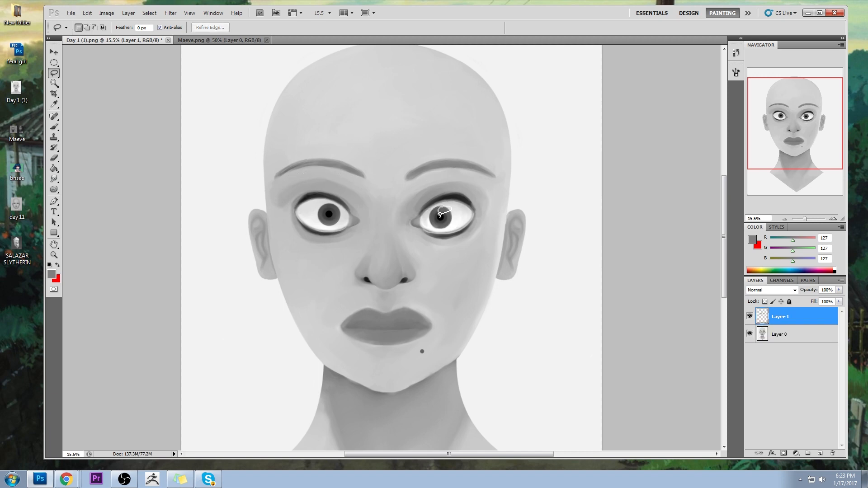
- Move the copied upper eyelids slightly down over the eyes and fine-tune their vertical position
{"action": "key", "text": "ctrl+t"}
{"action": "left_click_drag", "start_coordinate": [480, 197], "coordinate": [456, 203]}
{"action": "key", "text": "ctrl+z"}
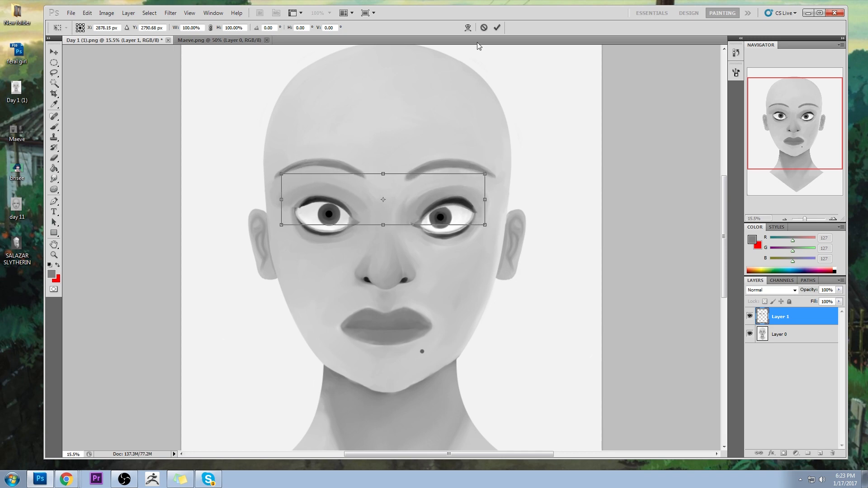
{"action": "left_click", "coordinate": [497, 27]}
{"action": "key", "text": "l"}
{"action": "mouse_move", "coordinate": [357, 152]}
{"action": "left_mouse_down"}
{"action": "mouse_move", "coordinate": [270, 246]}
{"action": "mouse_move", "coordinate": [367, 164]}
{"action": "left_mouse_up"}
{"action": "key", "text": "v"}
{"action": "key", "text": "ctrl+d"}
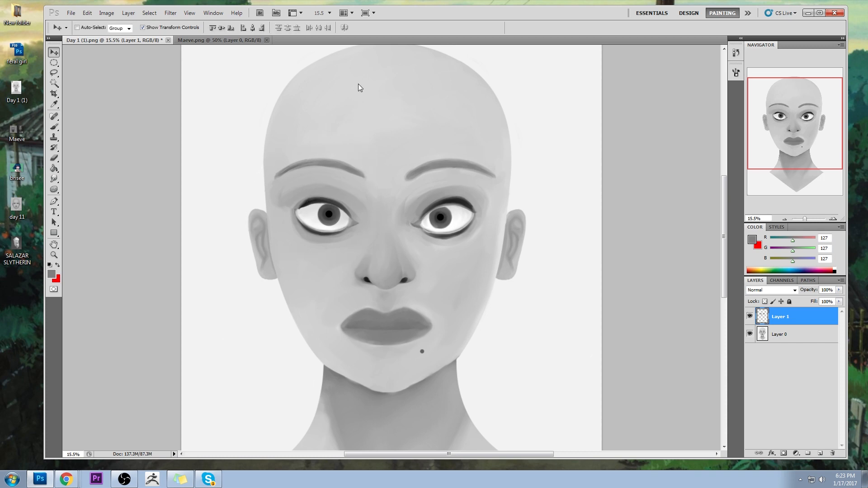
{"action": "key", "text": "Down"}
{"action": "key", "text": "Down"}
{"action": "key", "text": "Down"}
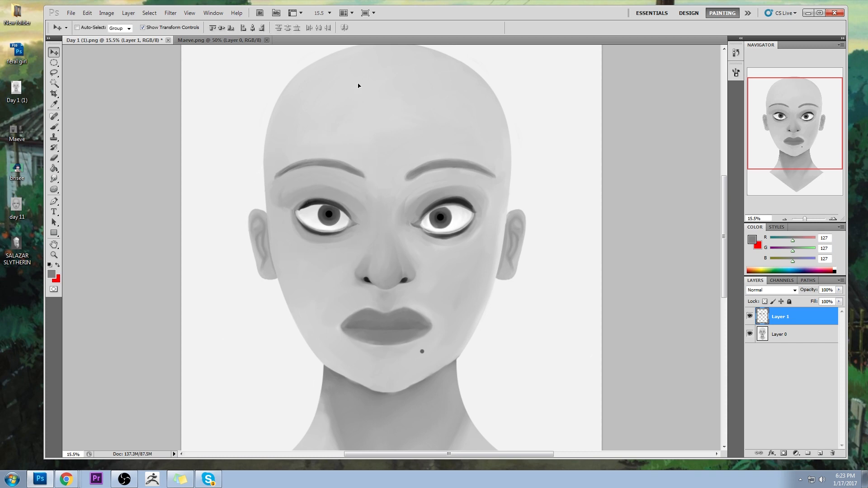
{"action": "key", "text": "Up"}
{"action": "key", "text": "Up"}
- Lasso both irises on Layer 0, copy them to a new layer and enlarge them to 107.49%
{"action": "left_click", "coordinate": [790, 339]}
{"action": "key", "text": "l"}
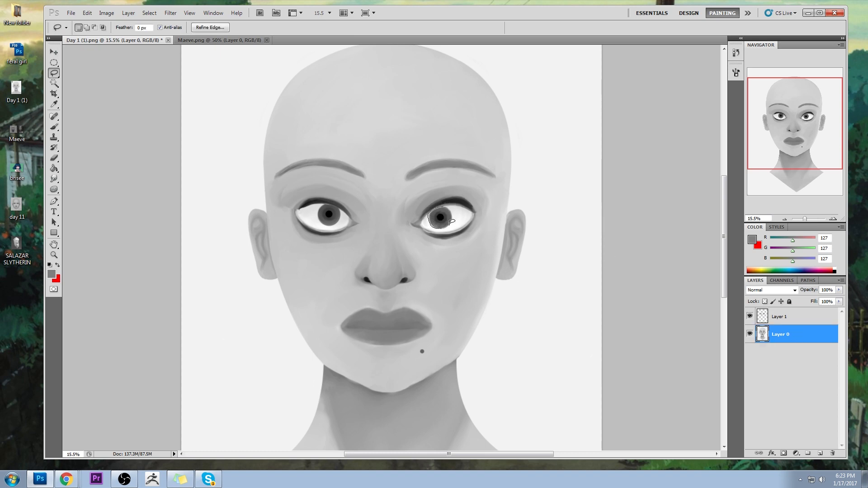
{"action": "mouse_move", "coordinate": [448, 207]}
{"action": "left_mouse_down"}
{"action": "mouse_move", "coordinate": [438, 207]}
{"action": "mouse_move", "coordinate": [438, 231]}
{"action": "mouse_move", "coordinate": [442, 207]}
{"action": "left_mouse_up"}
{"action": "mouse_move", "coordinate": [329, 205]}
{"action": "left_mouse_down"}
{"action": "mouse_move", "coordinate": [333, 224]}
{"action": "mouse_move", "coordinate": [317, 218]}
{"action": "mouse_move", "coordinate": [323, 202]}
{"action": "mouse_move", "coordinate": [333, 202]}
{"action": "mouse_move", "coordinate": [344, 218]}
{"action": "mouse_move", "coordinate": [324, 221]}
{"action": "mouse_move", "coordinate": [328, 206]}
{"action": "mouse_move", "coordinate": [313, 203]}
{"action": "mouse_move", "coordinate": [336, 223]}
{"action": "left_mouse_up"}
{"action": "key", "text": "ctrl+j"}
{"action": "key", "text": "v"}
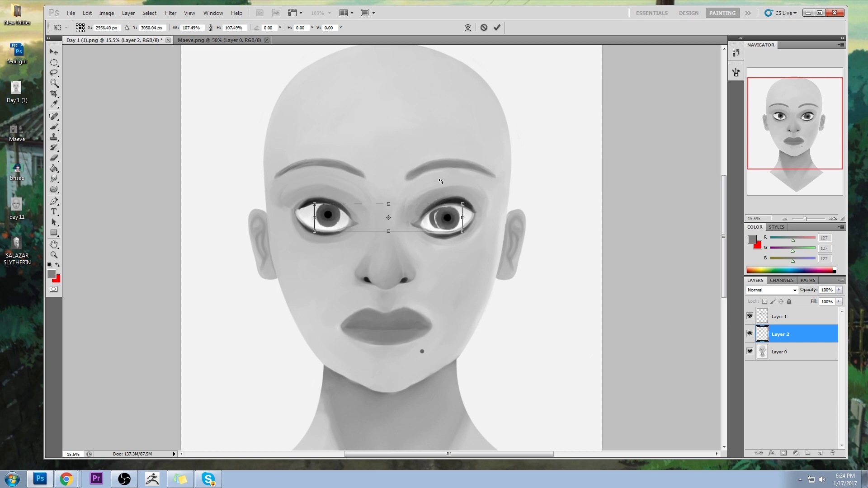
{"action": "left_click", "coordinate": [496, 28]}
- Isolate the copied iris on the right side of the face and nudge it left over the original iris
{"action": "key", "text": "l"}
{"action": "mouse_move", "coordinate": [485, 188]}
{"action": "left_mouse_down"}
{"action": "mouse_move", "coordinate": [459, 181]}
{"action": "mouse_move", "coordinate": [479, 187]}
{"action": "left_mouse_up"}
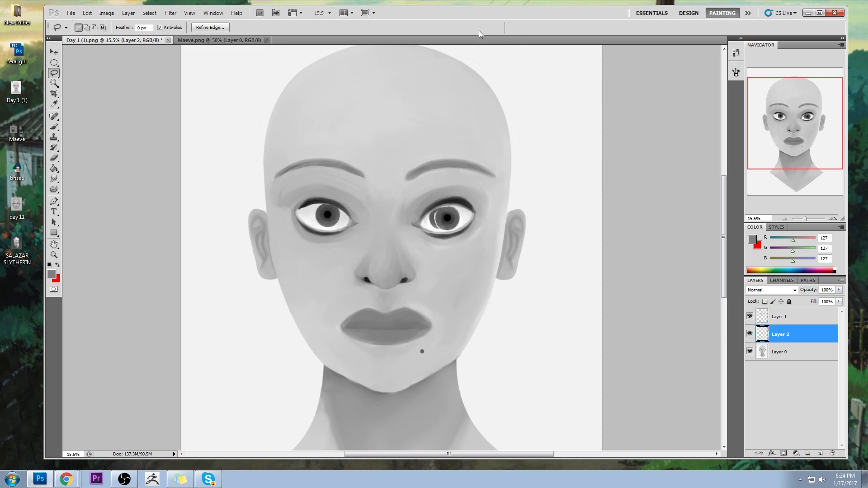
{"action": "key", "text": "v"}
{"action": "key", "text": "shift+Left"}
{"action": "key", "text": "shift+Left"}
{"action": "key", "text": "shift+Left"}
{"action": "key", "text": "shift+Left"}
{"action": "key", "text": "shift+Left"}
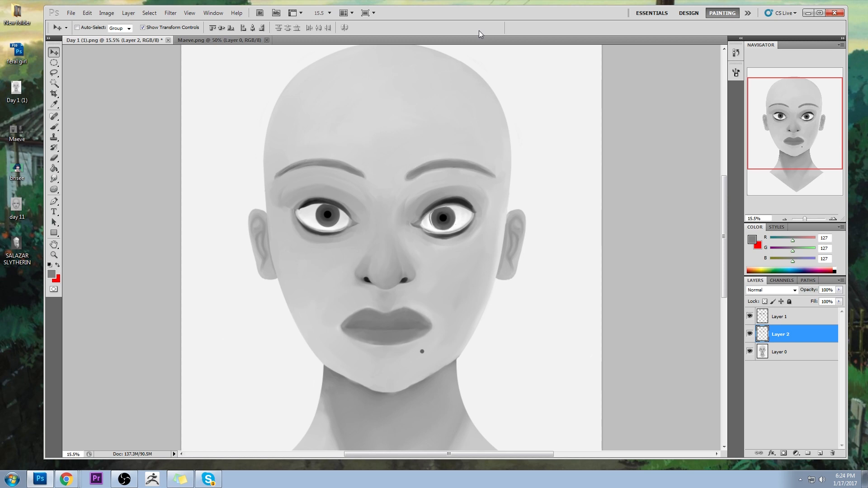
{"action": "key", "text": "shift+Left"}
{"action": "key", "text": "shift+Left"}
{"action": "key", "text": "shift+Left"}
- Merge the iris layer down into Layer 0 and hide the eyelid layer to compare the eyes
{"action": "right_click", "coordinate": [797, 335]}
{"action": "left_click", "coordinate": [755, 323]}
{"action": "right_click", "coordinate": [779, 322]}
{"action": "left_click", "coordinate": [798, 306]}
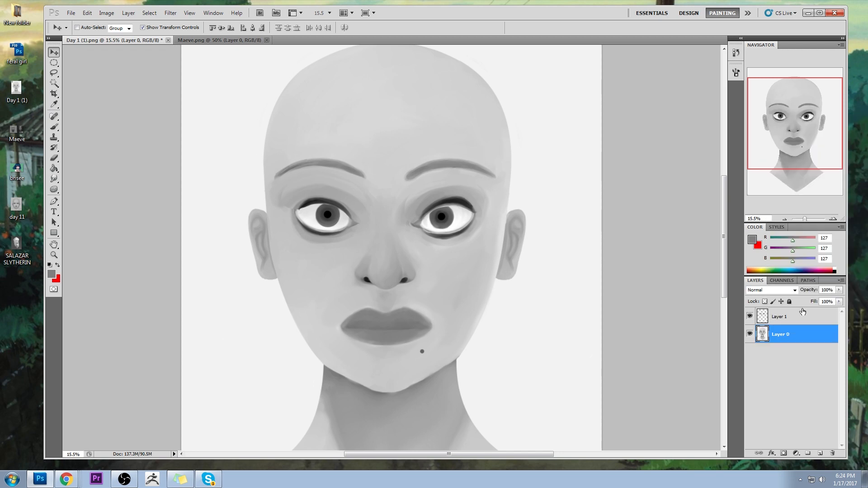
{"action": "left_click", "coordinate": [750, 317]}
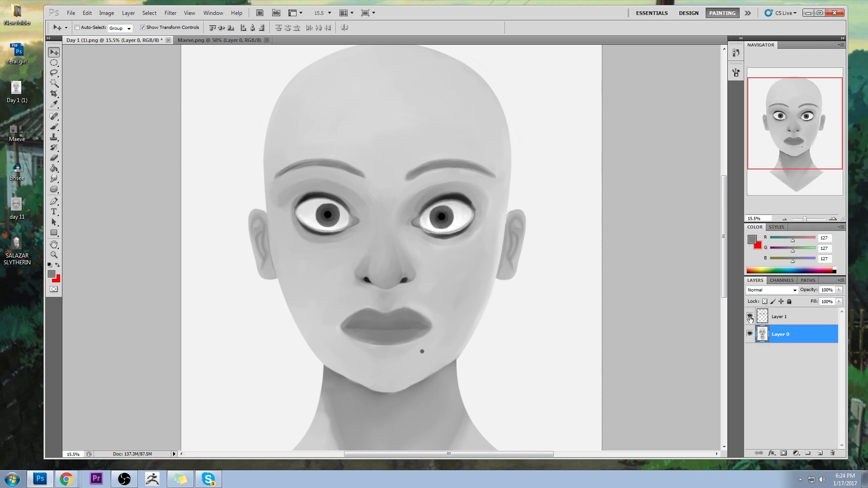
- Toggle the visibility of Layer 1 to compare the eyes with and without the copied upper eyelids
{"action": "left_click", "coordinate": [750, 317]}
{"action": "left_click", "coordinate": [749, 317]}
{"action": "left_click", "coordinate": [749, 318]}
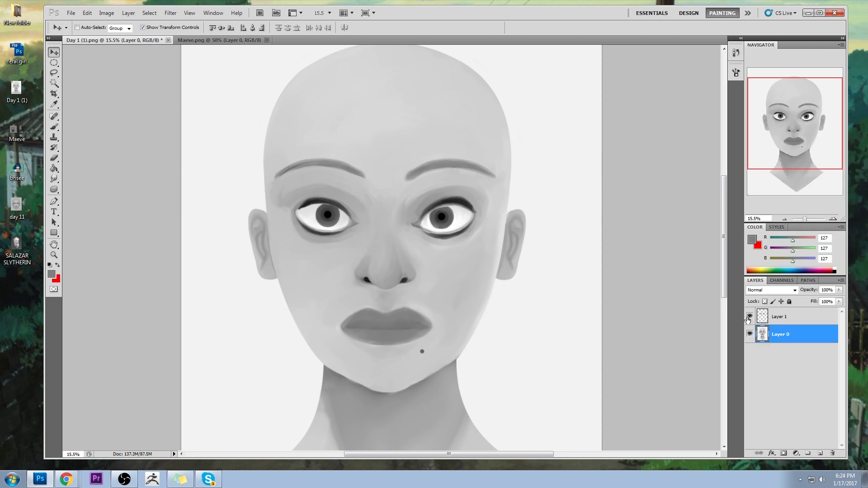
{"action": "left_click", "coordinate": [749, 317]}
{"action": "left_click", "coordinate": [750, 317]}
{"action": "left_click", "coordinate": [750, 317]}
{"action": "left_click", "coordinate": [749, 317]}
{"action": "left_click", "coordinate": [750, 317]}
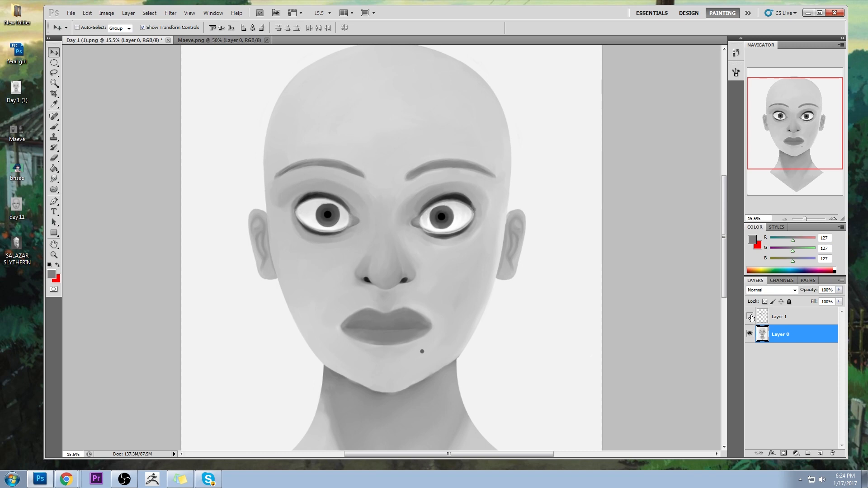
{"action": "left_click", "coordinate": [750, 317]}
{"action": "left_click", "coordinate": [750, 317]}
{"action": "left_click", "coordinate": [750, 317]}
- Clear the selection and soften the surplus skin around the copied eyelids on Layer 1 with a 500 px eraser
{"action": "left_click", "coordinate": [791, 321]}
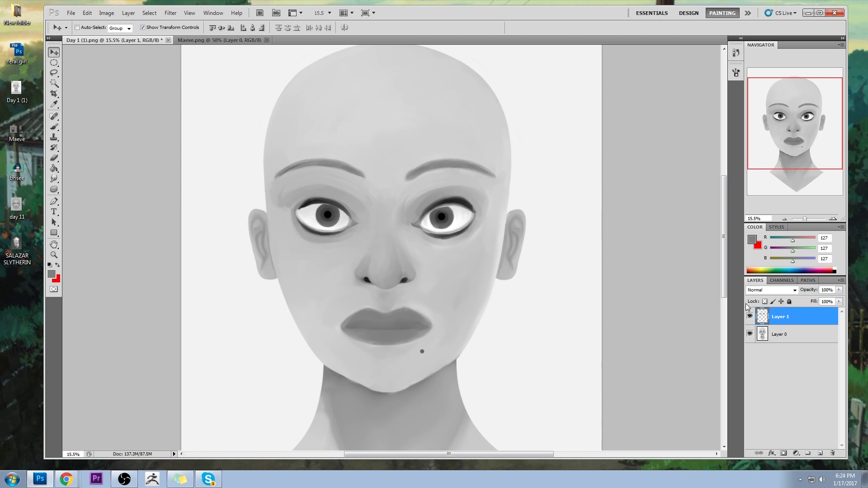
{"action": "key", "text": "e"}
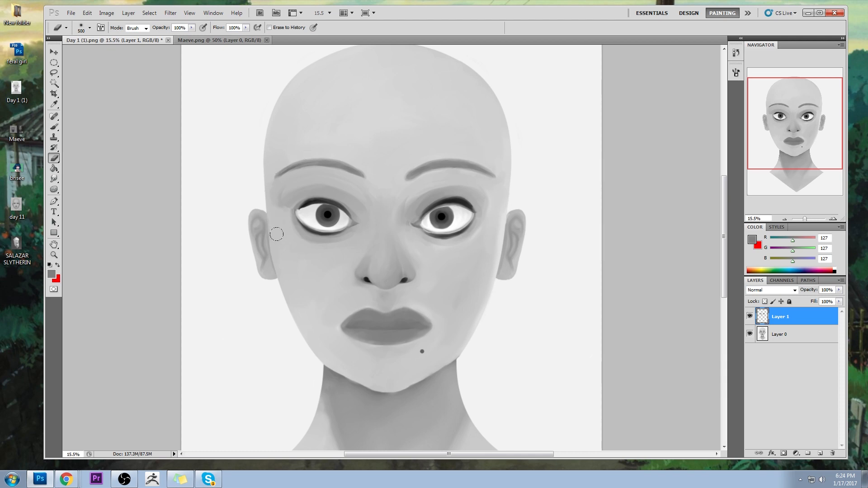
{"action": "key", "text": "m"}
{"action": "right_click", "coordinate": [415, 185]}
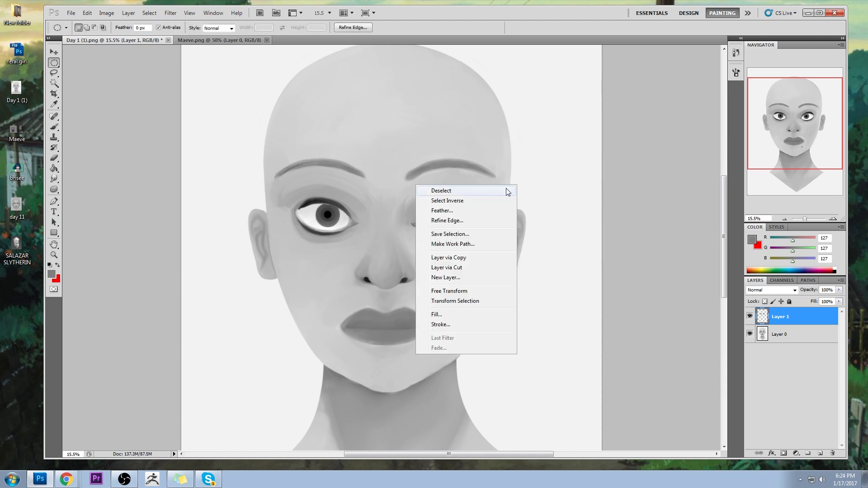
{"action": "left_click", "coordinate": [451, 177]}
{"action": "key", "text": "e"}
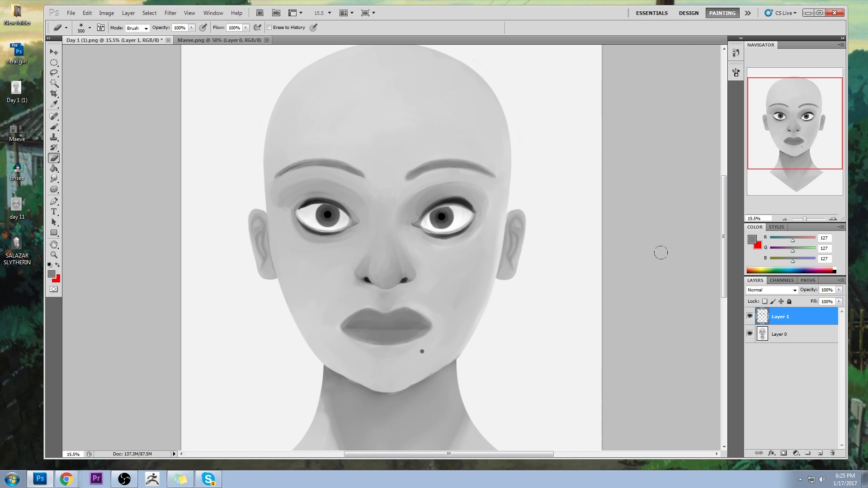
- Compare the blended eyelids against the original eyes by hiding and showing Layer 1
{"action": "left_click", "coordinate": [749, 317]}
{"action": "left_click", "coordinate": [749, 317]}
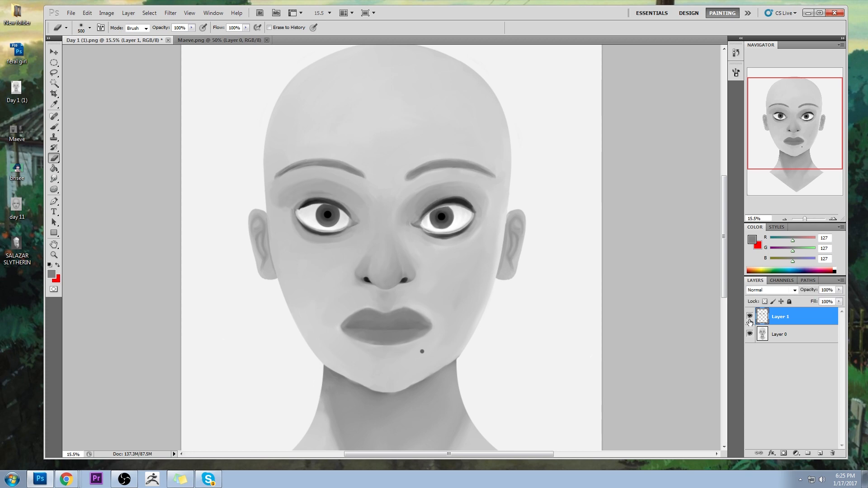
{"action": "left_click", "coordinate": [749, 318]}
{"action": "left_click", "coordinate": [749, 318]}
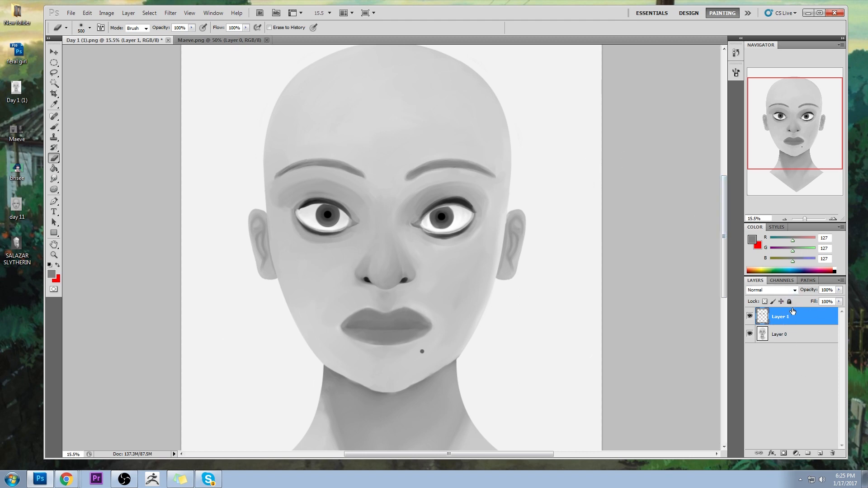
{"action": "left_click", "coordinate": [749, 316]}
{"action": "left_click", "coordinate": [749, 317]}
- Set the brush to 400 px at 52% opacity and sample a dark gray from the upper lash line
{"action": "key", "text": "b"}
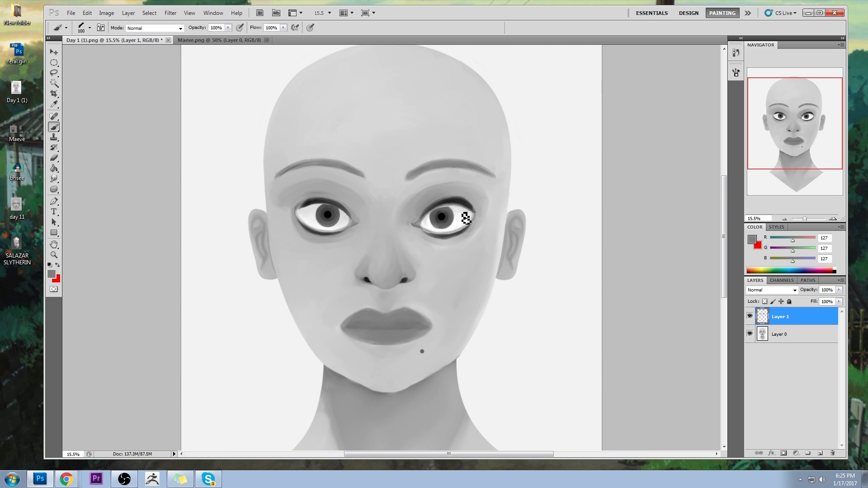
{"action": "right_click", "coordinate": [445, 196]}
{"action": "left_click_drag", "start_coordinate": [528, 233], "coordinate": [535, 234]}
{"action": "left_click", "coordinate": [676, 291]}
{"action": "key", "text": "bracketright"}
{"action": "key", "text": "bracketright"}
{"action": "key", "text": "bracketright"}
{"action": "key", "text": "bracketright"}
{"action": "key", "text": "bracketright"}
{"action": "key", "text": "bracketright"}
{"action": "left_click_drag", "start_coordinate": [229, 28], "coordinate": [200, 40]}
{"action": "left_click", "coordinate": [450, 206], "text": "alt"}
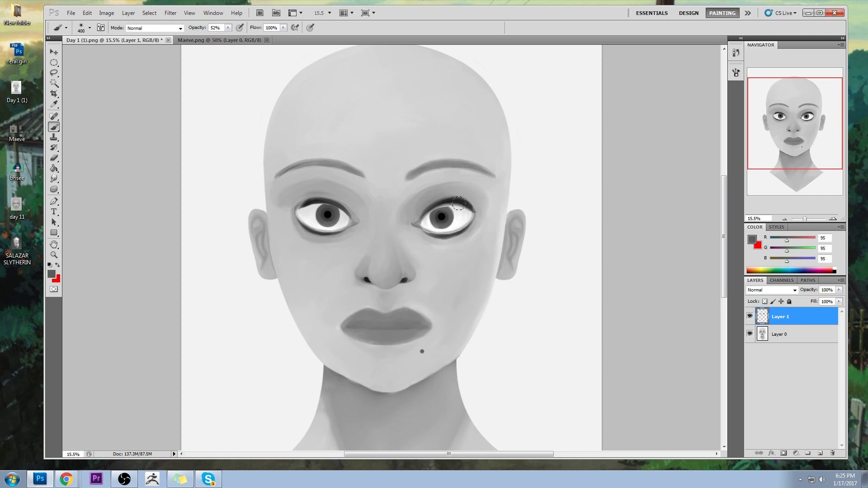
- Add a new layer above Layer 0, try shading the eye on the image's right under the lid, and undo the last stroke at 32% opacity
{"action": "left_click", "coordinate": [782, 334]}
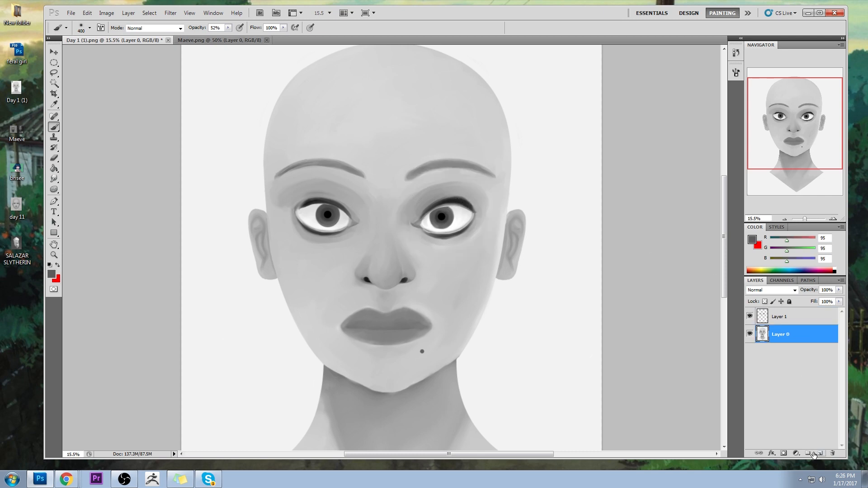
{"action": "left_click", "coordinate": [820, 453]}
{"action": "left_click_drag", "start_coordinate": [467, 204], "coordinate": [445, 204]}
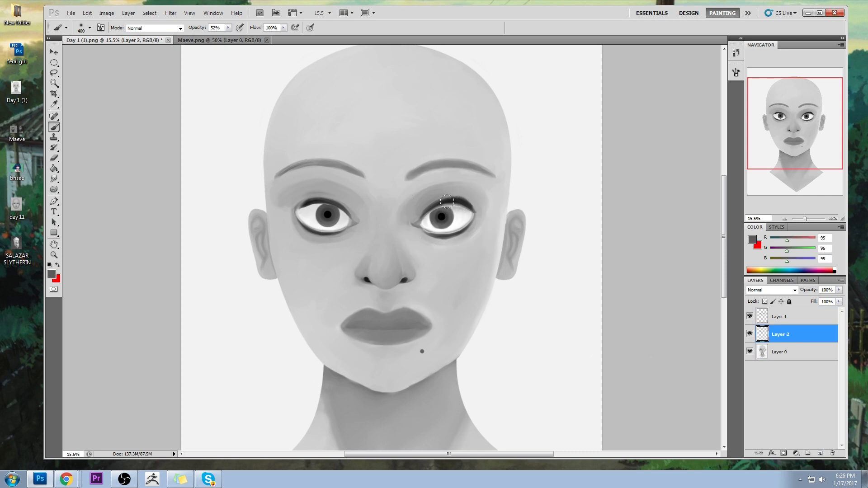
{"action": "left_click_drag", "start_coordinate": [228, 27], "coordinate": [218, 36]}
{"action": "left_click_drag", "start_coordinate": [470, 211], "coordinate": [411, 219]}
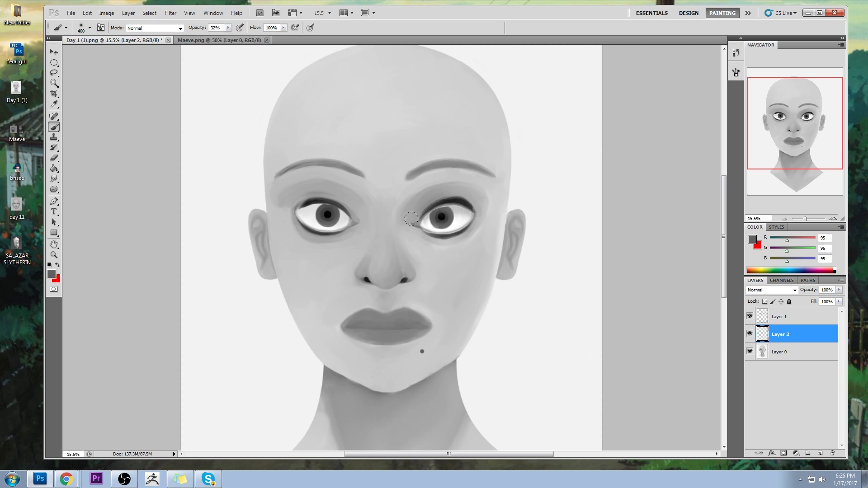
{"action": "key", "text": "ctrl+z"}
- Shade the image's left eye under its upper lid, enlarge the brush to 700 px and merge Layer 2 down into Layer 0
{"action": "left_click_drag", "start_coordinate": [321, 201], "coordinate": [299, 208]}
{"action": "key", "text": "bracketright"}
{"action": "key", "text": "bracketright"}
{"action": "key", "text": "bracketright"}
{"action": "right_click", "coordinate": [773, 334]}
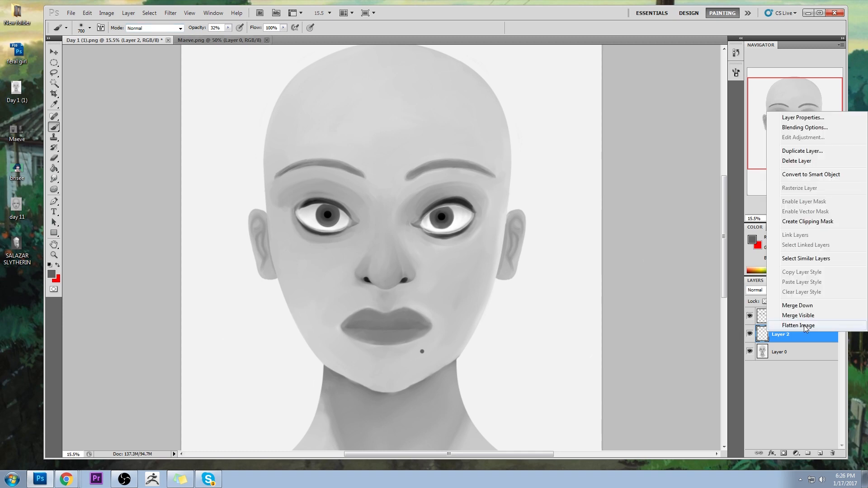
{"action": "left_click", "coordinate": [796, 317]}
- Add a new layer above Layer 0, dab dark gray over the upper eye white and touch it up with the eraser
{"action": "left_click", "coordinate": [163, 30]}
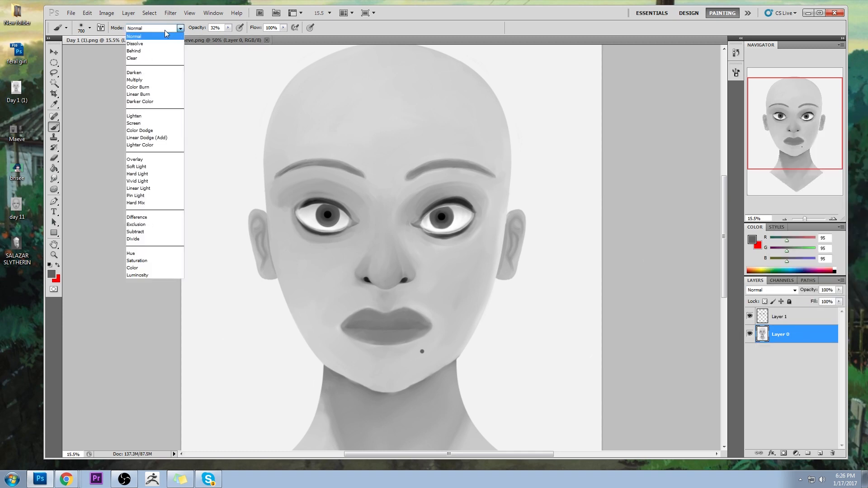
{"action": "left_click", "coordinate": [655, 265]}
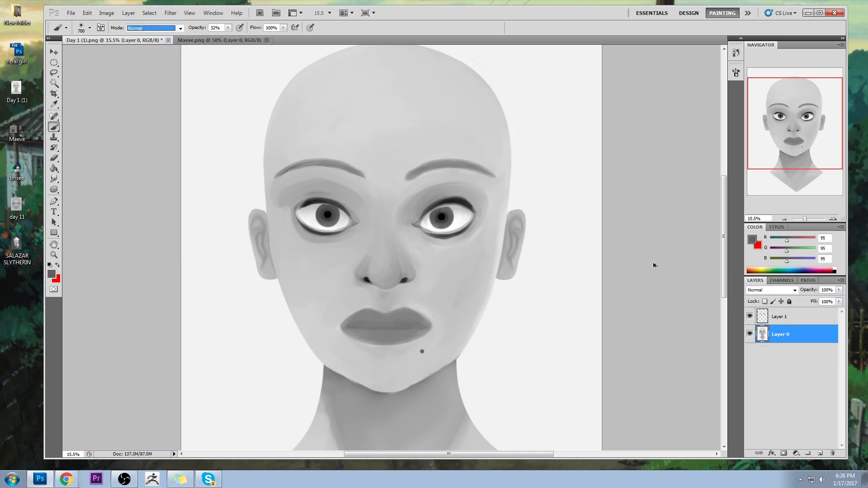
{"action": "key", "text": "ctrl+shift+alt+n"}
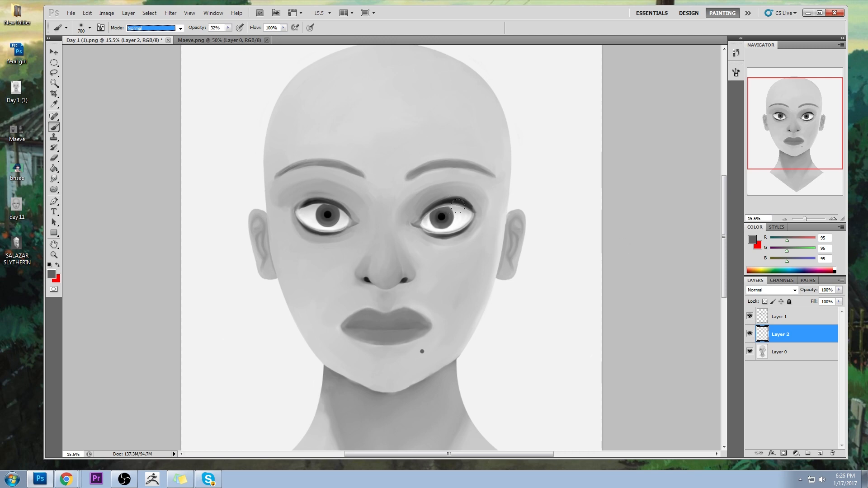
{"action": "left_click", "coordinate": [458, 206]}
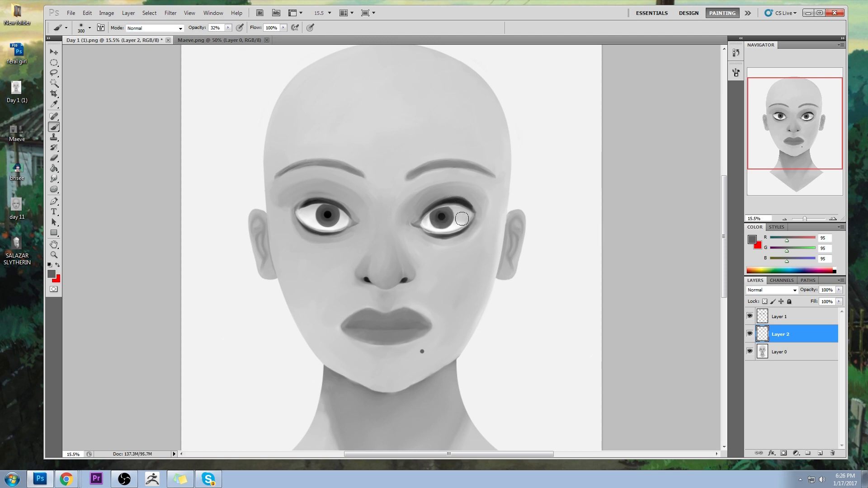
{"action": "key", "text": "e"}
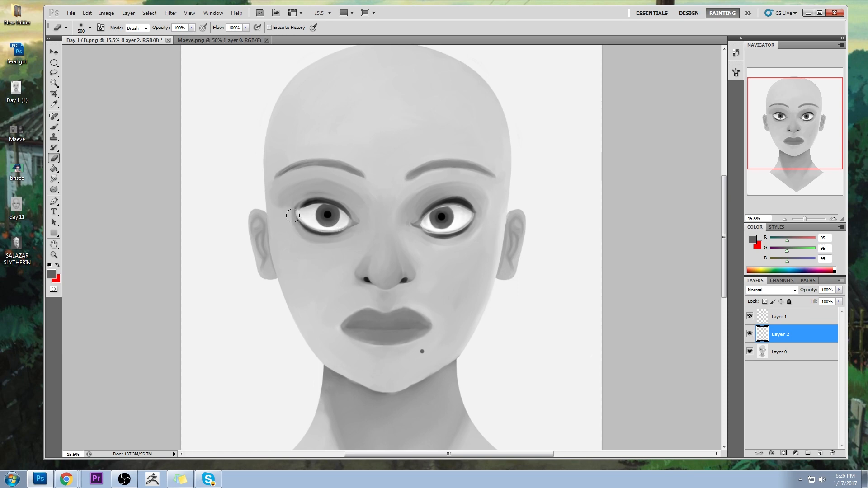
- Set the blending mode of Layer 2 to Darken
{"action": "right_click", "coordinate": [801, 337]}
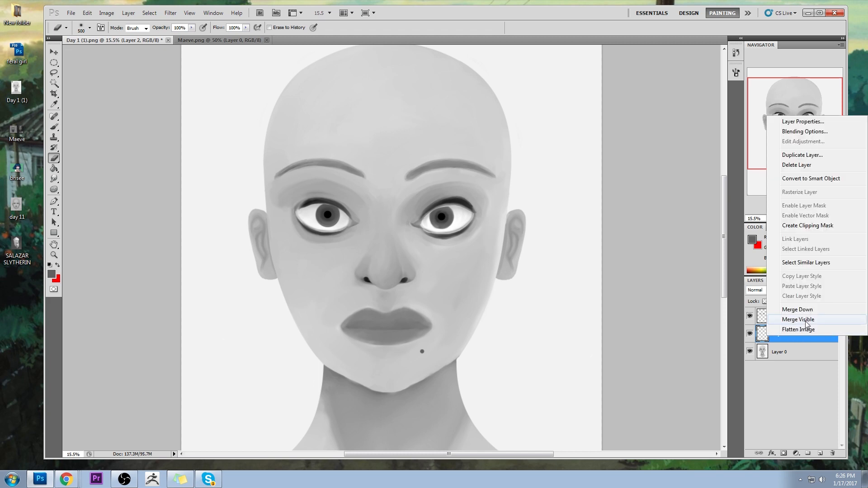
{"action": "left_click", "coordinate": [792, 404]}
{"action": "left_click", "coordinate": [778, 290]}
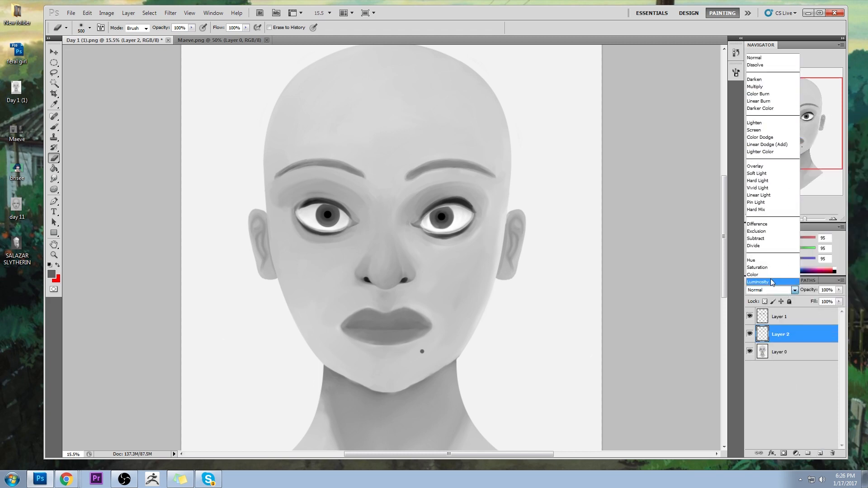
{"action": "left_click", "coordinate": [771, 80]}
- Shade the whites of both eyes on Layer 2 with a sampled light gray, using an 800 px brush at 32% opacity
{"action": "key", "text": "b"}
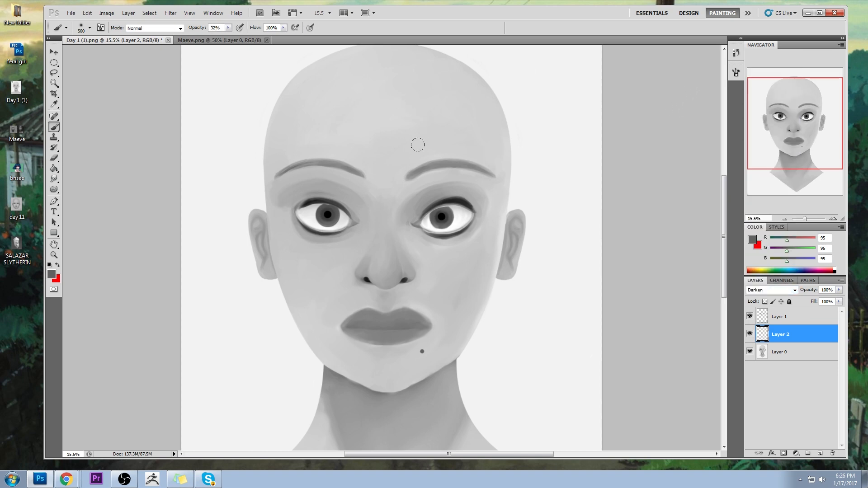
{"action": "key", "text": "bracketright"}
{"action": "key", "text": "bracketright"}
{"action": "key", "text": "bracketright"}
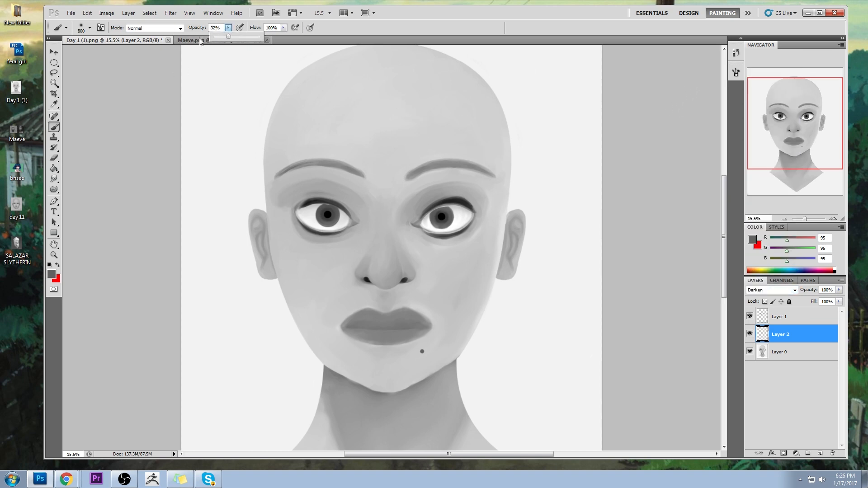
{"action": "left_click", "coordinate": [170, 30]}
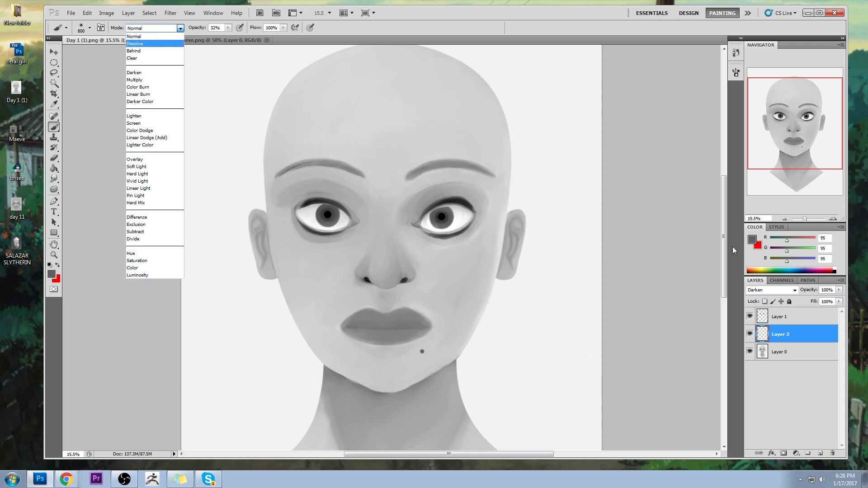
{"action": "key", "text": "Escape"}
{"action": "left_click", "coordinate": [465, 207], "text": "alt"}
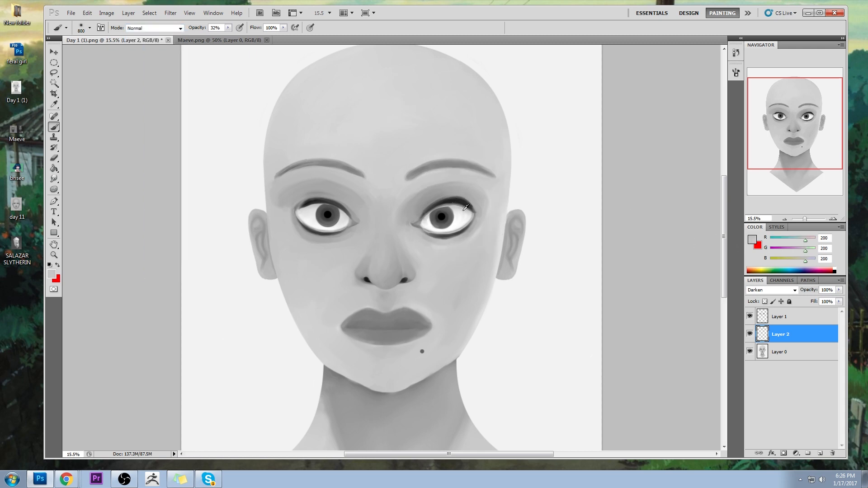
{"action": "left_click_drag", "start_coordinate": [440, 208], "coordinate": [461, 221]}
{"action": "left_click_drag", "start_coordinate": [297, 208], "coordinate": [339, 224]}
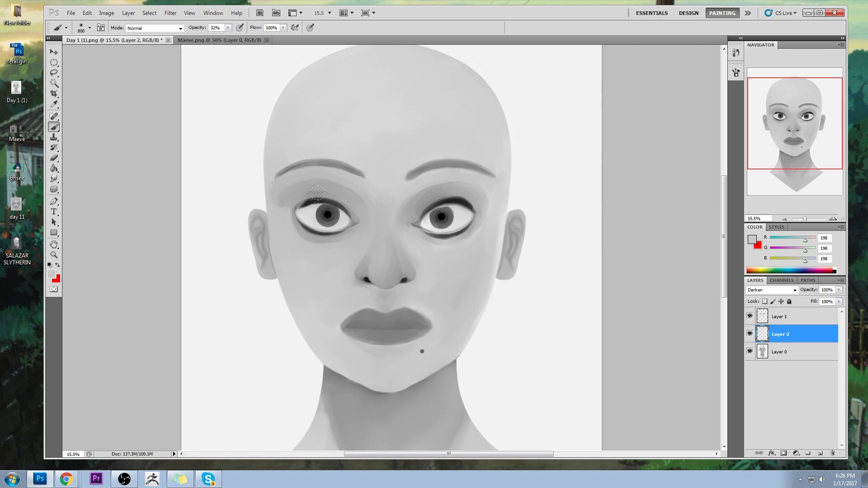
- Merge Layer 2 and the eyelid layer with the portrait into a single Layer 0
{"action": "right_click", "coordinate": [790, 335]}
{"action": "left_click", "coordinate": [789, 308]}
{"action": "right_click", "coordinate": [788, 317]}
{"action": "left_click", "coordinate": [794, 342]}
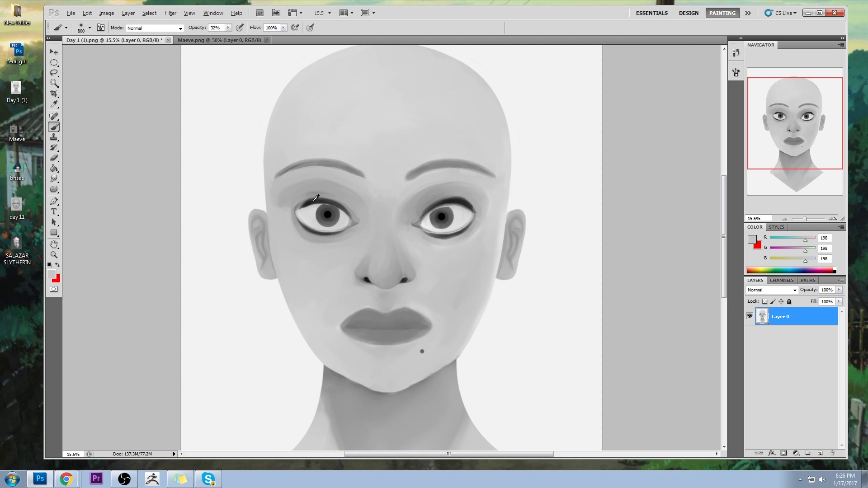
- Sample the dark gray of the upper lash line and check the background's gray value in the color picker
{"action": "left_click", "coordinate": [316, 198], "text": "alt"}
{"action": "left_click", "coordinate": [752, 240]}
{"action": "left_click", "coordinate": [589, 218]}
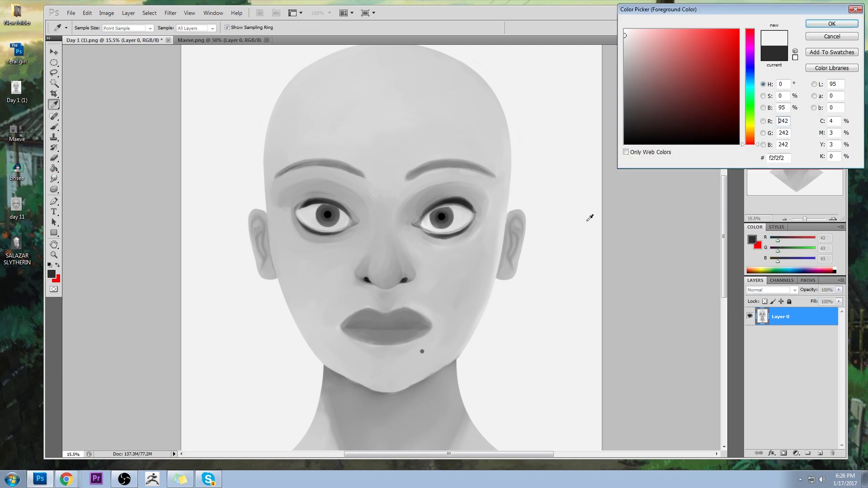
{"action": "left_click", "coordinate": [836, 37]}
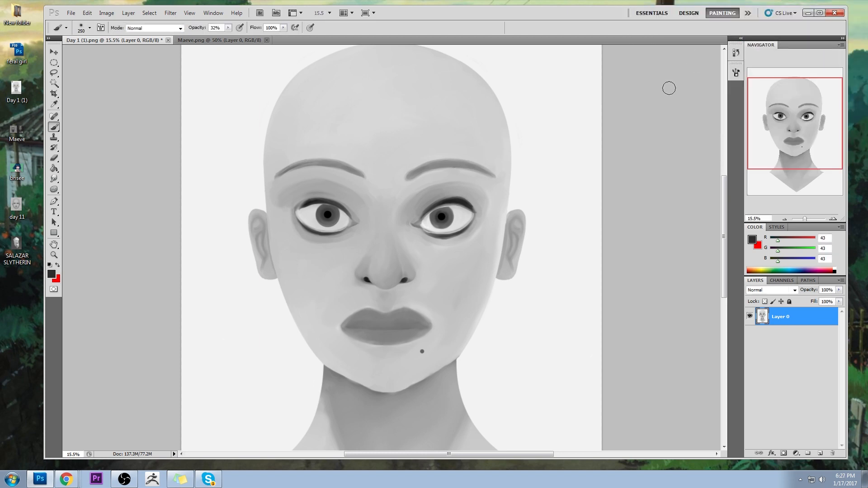
- Select the background with the Magic Wand at tolerance 15 and try darkening it with the Hue/Saturation lightness
{"action": "left_click", "coordinate": [54, 83]}
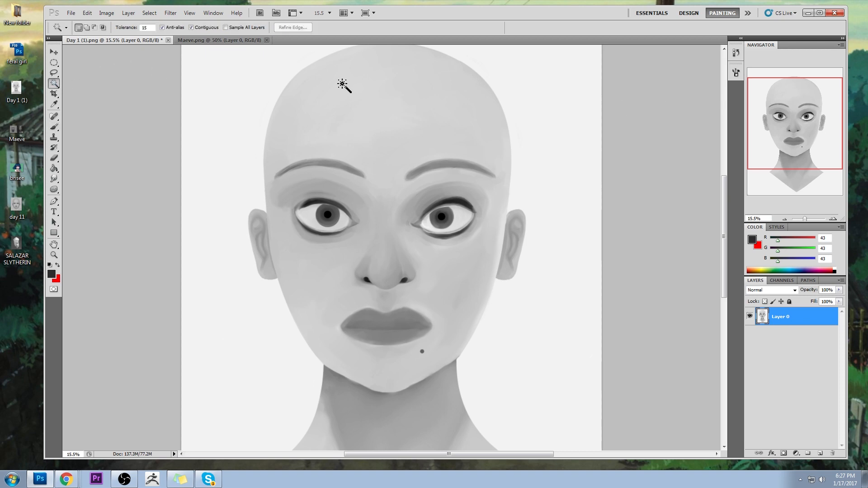
{"action": "key", "text": "ctrl+u"}
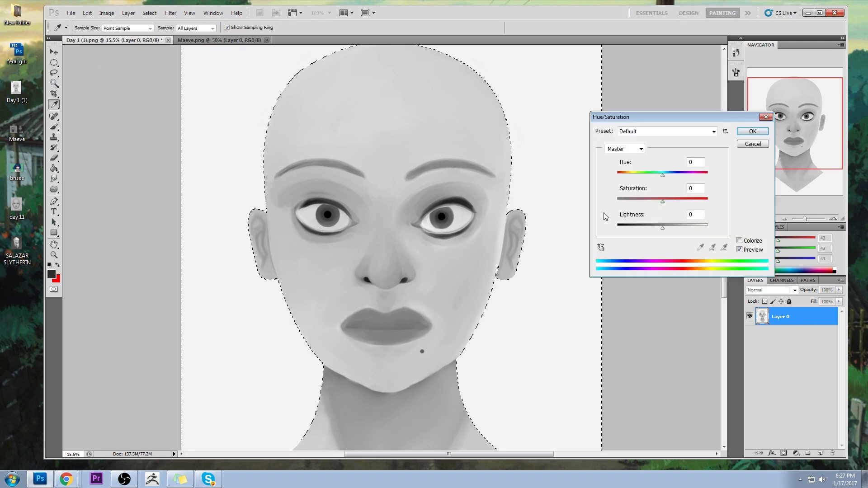
{"action": "left_click_drag", "start_coordinate": [661, 228], "coordinate": [657, 228]}
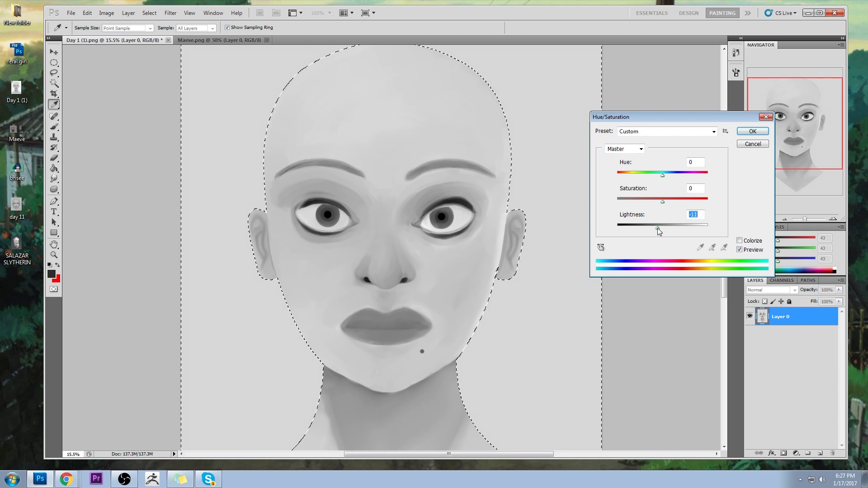
{"action": "left_click_drag", "start_coordinate": [658, 228], "coordinate": [650, 227]}
{"action": "left_click", "coordinate": [753, 132]}
{"action": "key", "text": "w"}
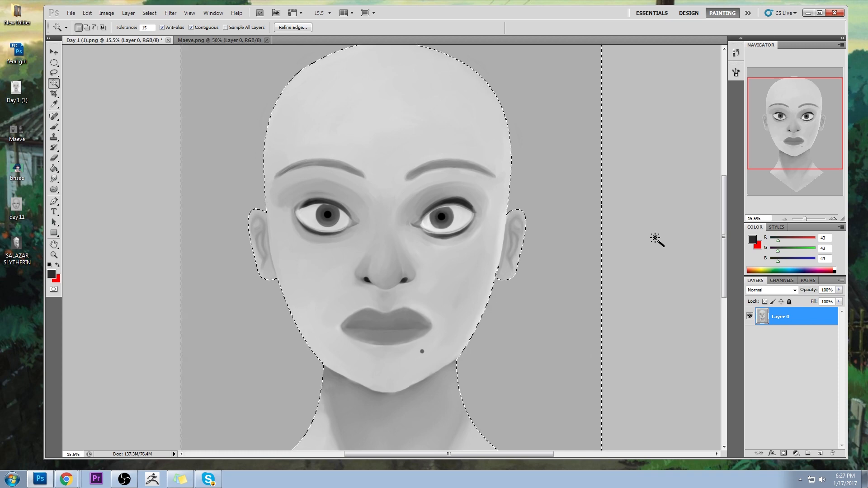
{"action": "key", "text": "Delete"}
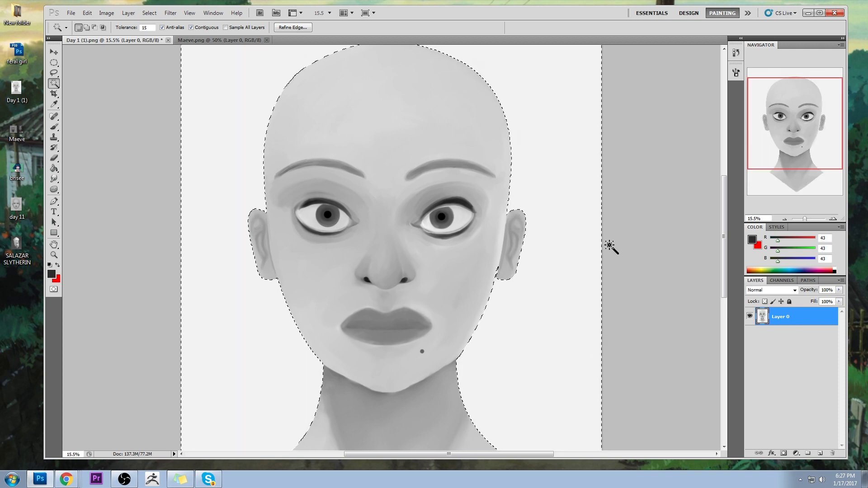
- Darken the selected background around the head with a Hue/Saturation lightness of -17
{"action": "key", "text": "ctrl+u"}
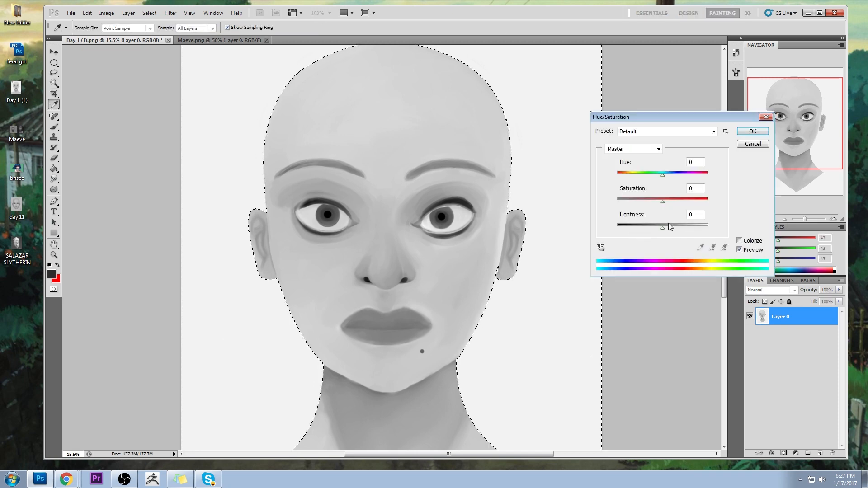
{"action": "left_click_drag", "start_coordinate": [663, 225], "coordinate": [655, 227]}
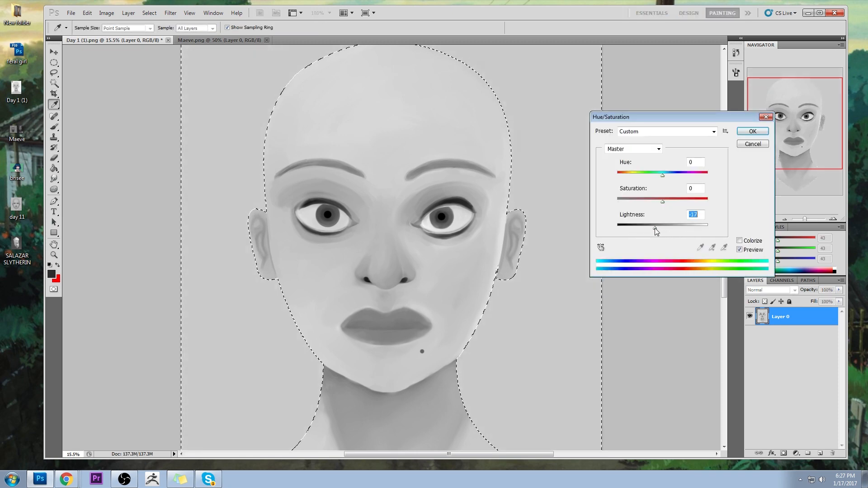
{"action": "left_click", "coordinate": [753, 131]}
- Invert the selection to the head, darken it with a Hue/Saturation lightness of -12, and deselect
{"action": "key", "text": "m"}
{"action": "right_click", "coordinate": [451, 207]}
{"action": "left_click", "coordinate": [477, 220]}
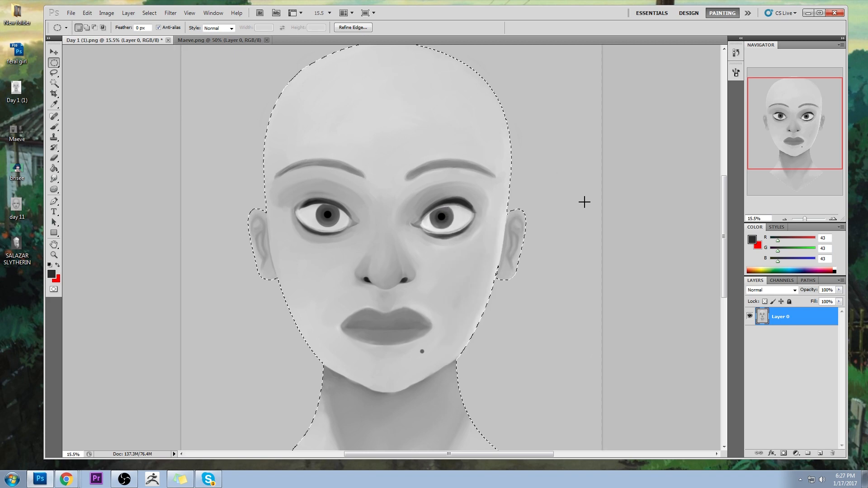
{"action": "key", "text": "ctrl+u"}
{"action": "left_click_drag", "start_coordinate": [663, 227], "coordinate": [658, 228]}
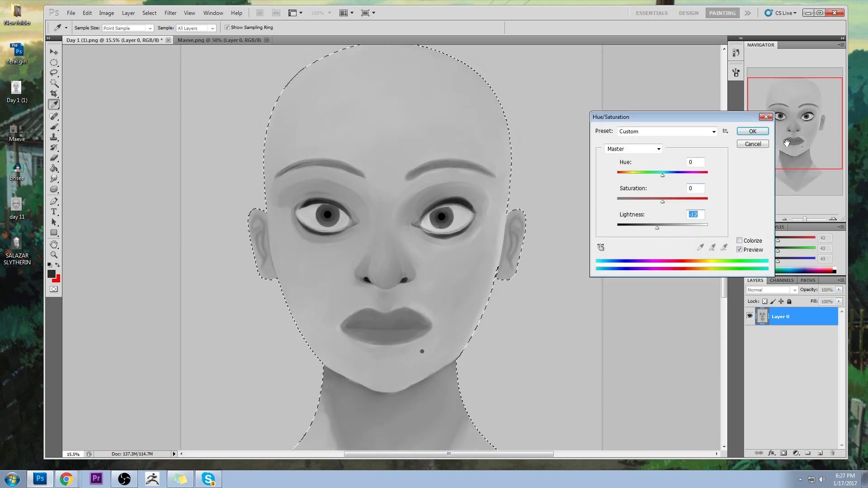
{"action": "left_click", "coordinate": [751, 132]}
{"action": "key", "text": "ctrl+d"}
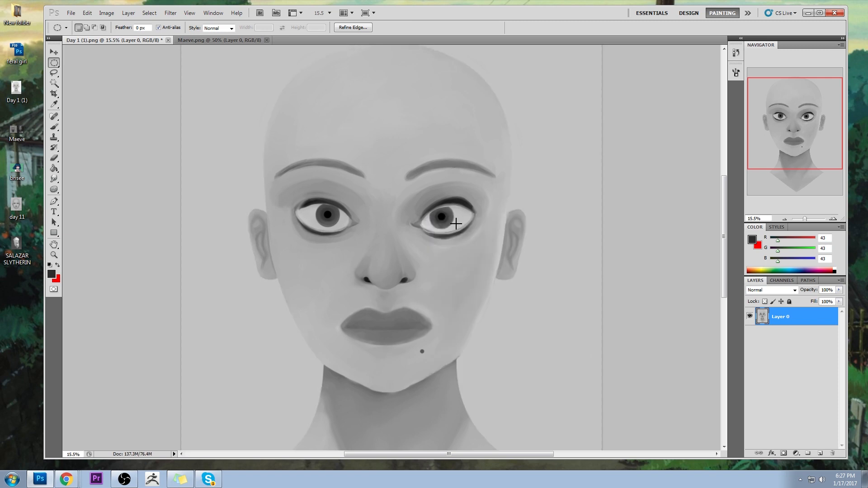
- Sample the face's gray and try tan, yellow and orange skin tones in the foreground color picker, keeping none of them
{"action": "key", "text": "b"}
{"action": "left_click", "coordinate": [506, 224], "text": "alt"}
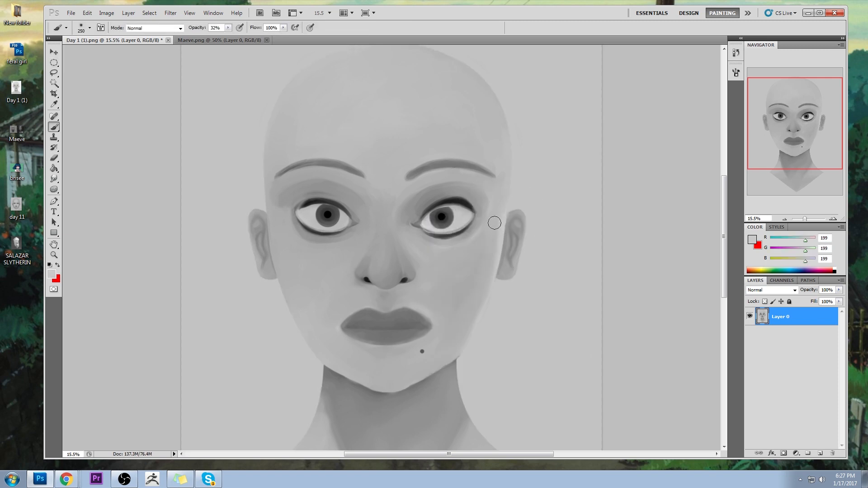
{"action": "left_click", "coordinate": [753, 241]}
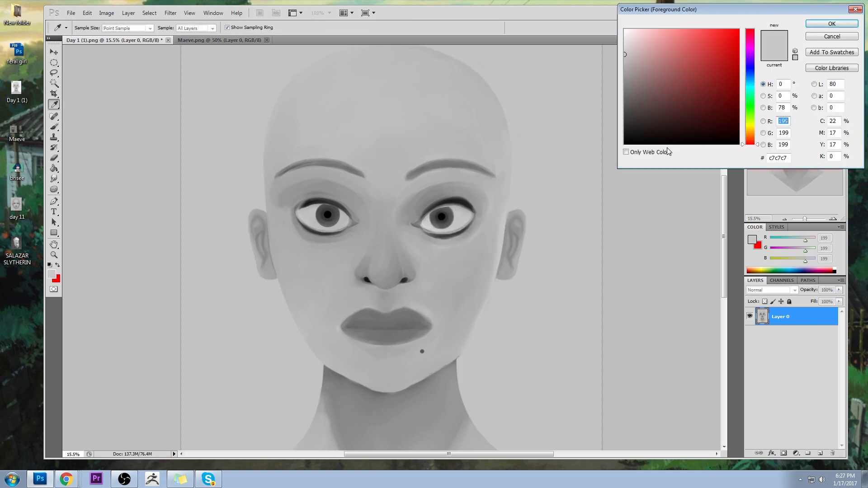
{"action": "left_click", "coordinate": [604, 46]}
{"action": "left_click", "coordinate": [468, 264]}
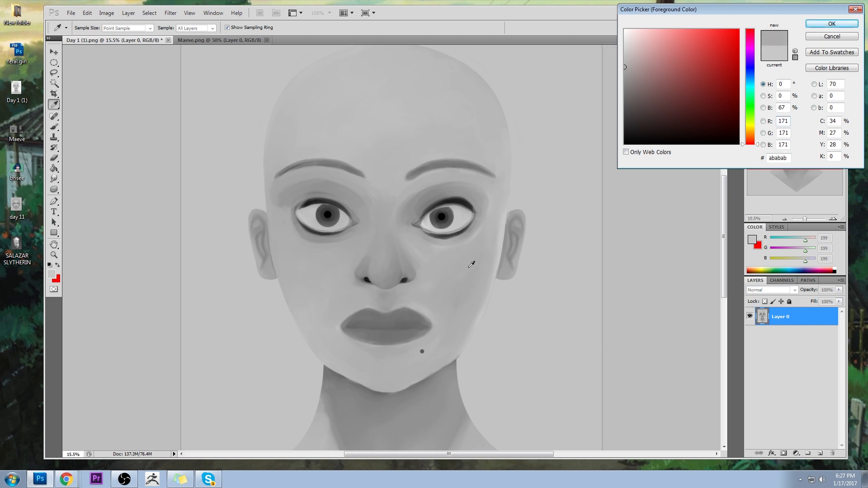
{"action": "left_click_drag", "start_coordinate": [753, 145], "coordinate": [754, 133]}
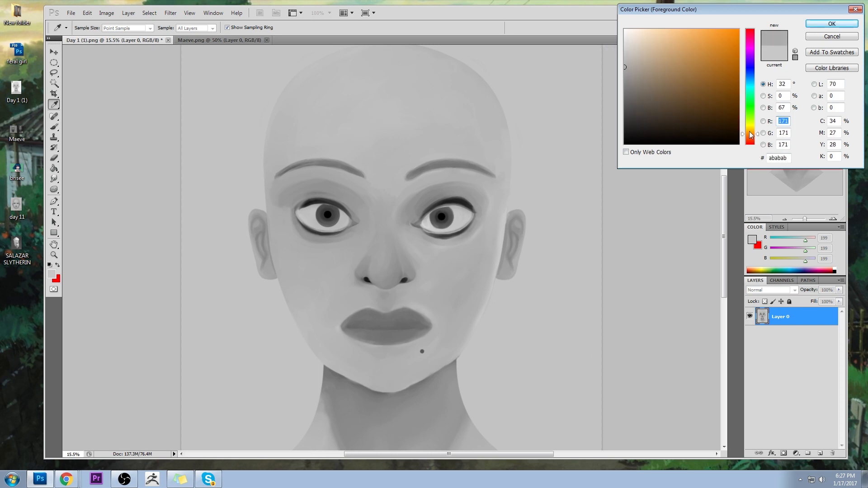
{"action": "mouse_move", "coordinate": [673, 60]}
{"action": "left_mouse_down"}
{"action": "mouse_move", "coordinate": [656, 60]}
{"action": "mouse_move", "coordinate": [676, 64]}
{"action": "left_mouse_up"}
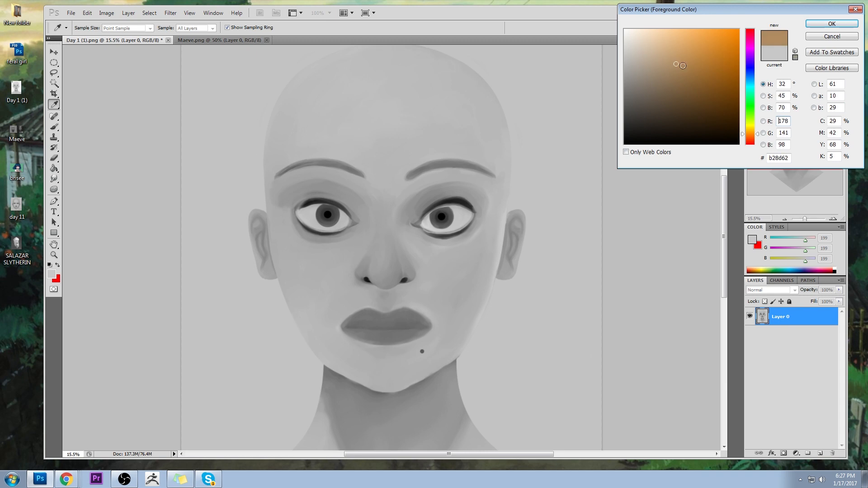
{"action": "left_click_drag", "start_coordinate": [755, 134], "coordinate": [756, 137]}
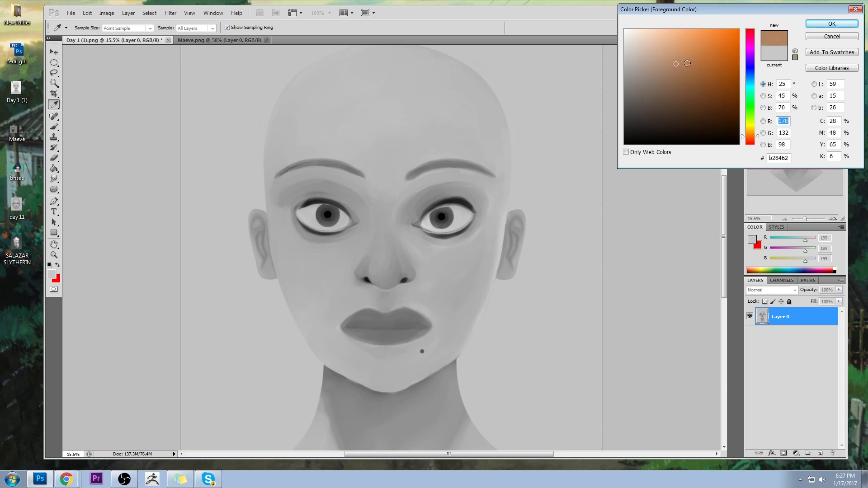
{"action": "left_click_drag", "start_coordinate": [673, 62], "coordinate": [667, 51]}
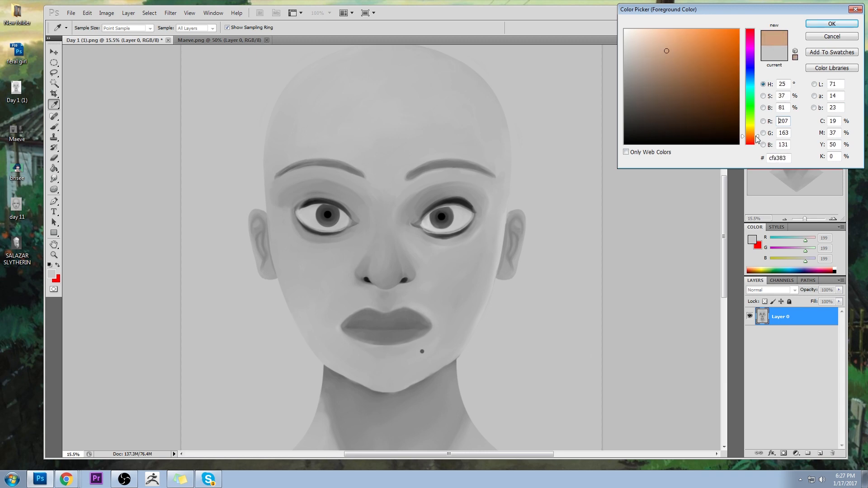
{"action": "left_click_drag", "start_coordinate": [758, 139], "coordinate": [757, 132]}
{"action": "mouse_move", "coordinate": [665, 54]}
{"action": "left_mouse_down"}
{"action": "mouse_move", "coordinate": [626, 49]}
{"action": "mouse_move", "coordinate": [632, 45]}
{"action": "mouse_move", "coordinate": [623, 82]}
{"action": "mouse_move", "coordinate": [624, 36]}
{"action": "mouse_move", "coordinate": [681, 38]}
{"action": "left_mouse_up"}
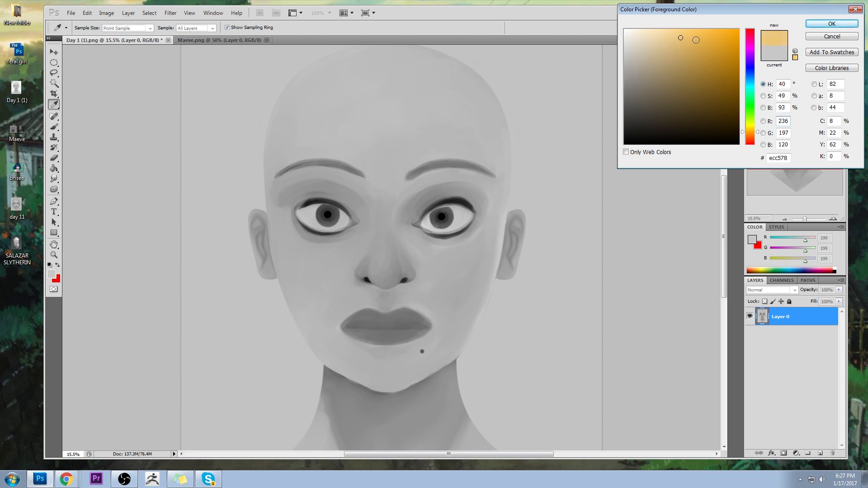
{"action": "left_click", "coordinate": [694, 38]}
{"action": "left_click_drag", "start_coordinate": [755, 135], "coordinate": [758, 138]}
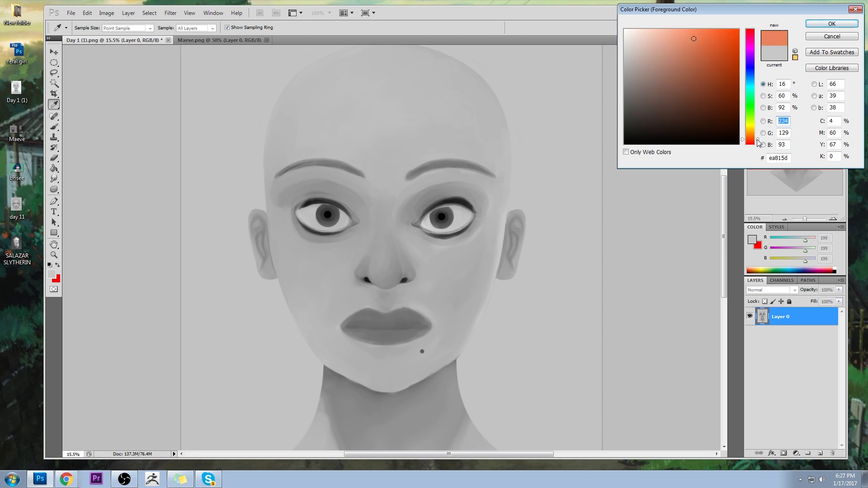
{"action": "left_click_drag", "start_coordinate": [660, 40], "coordinate": [667, 38]}
{"action": "left_click", "coordinate": [832, 37]}
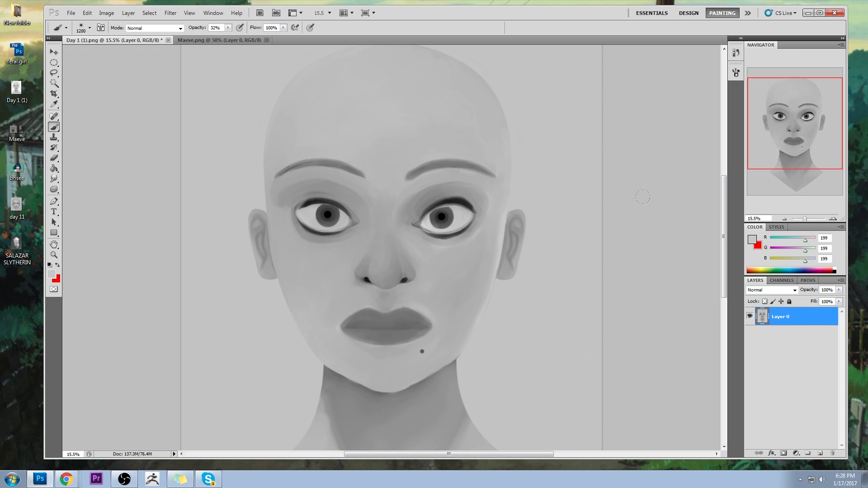
- Paint soft highlights on the cheeks, nose and forehead in light gray RGB 217, using a 1200 px brush at 32% opacity
{"action": "left_click", "coordinate": [472, 256], "text": "alt"}
{"action": "left_click", "coordinate": [753, 240]}
{"action": "left_click", "coordinate": [615, 49]}
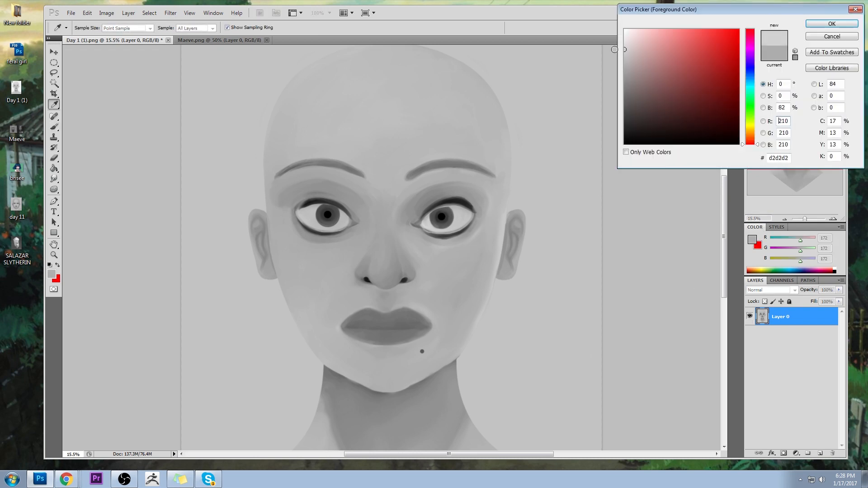
{"action": "left_click", "coordinate": [828, 25]}
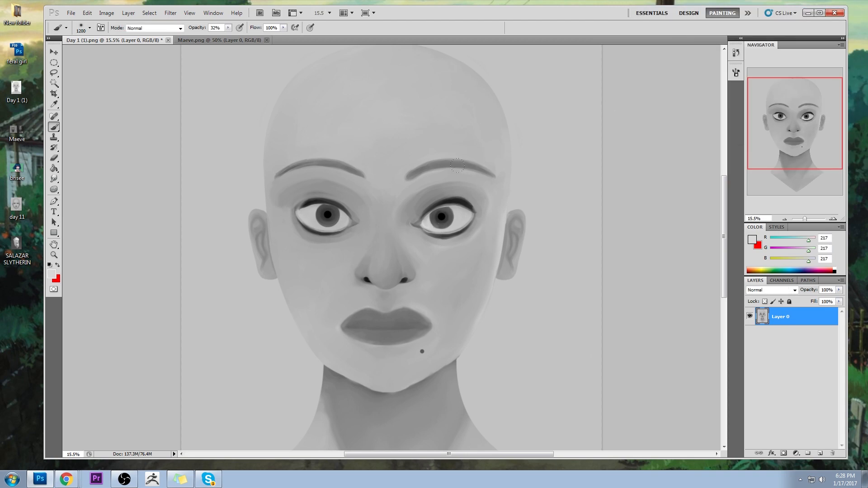
{"action": "left_click_drag", "start_coordinate": [452, 249], "coordinate": [474, 278]}
{"action": "left_click_drag", "start_coordinate": [334, 280], "coordinate": [308, 261]}
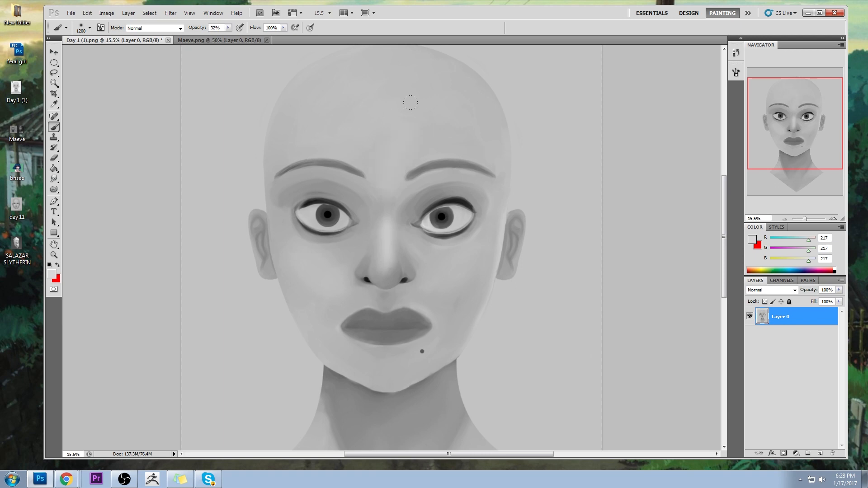
{"action": "left_click_drag", "start_coordinate": [410, 103], "coordinate": [385, 135]}
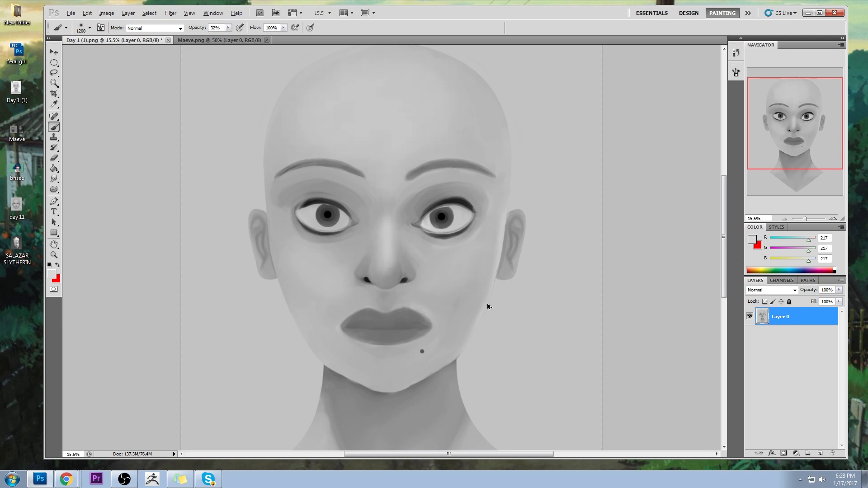
- Roll the history back to the Magic Wand selection made before the tone changes and highlights
{"action": "key", "text": "ctrl+z"}
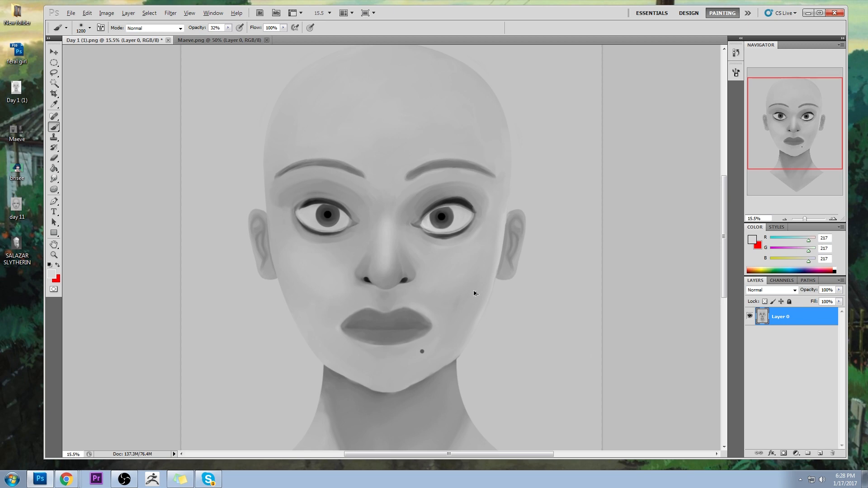
{"action": "left_click", "coordinate": [736, 53]}
{"action": "left_click", "coordinate": [676, 99]}
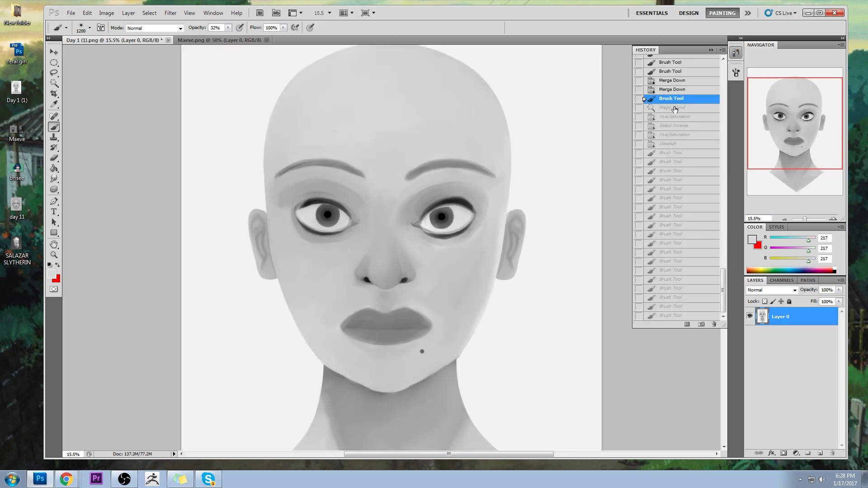
{"action": "left_click", "coordinate": [674, 109]}
{"action": "left_click", "coordinate": [631, 70]}
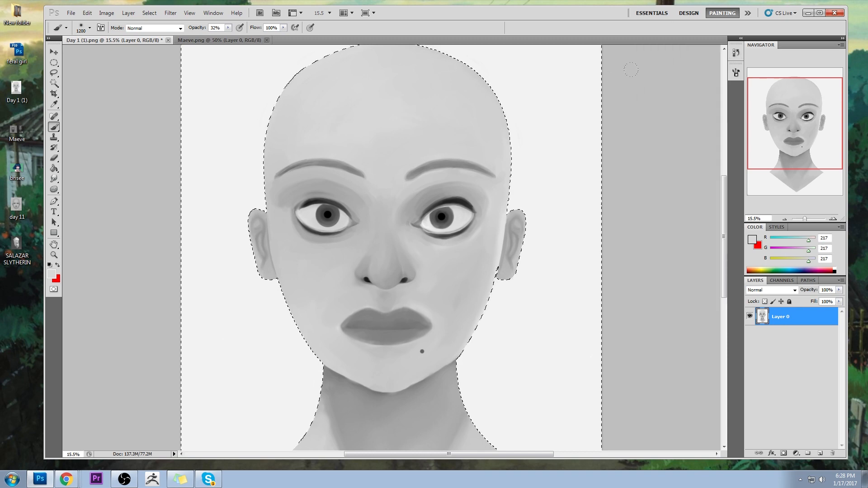
- Deselect the Magic Wand selection around the head
{"action": "key", "text": "w"}
{"action": "right_click", "coordinate": [403, 204]}
{"action": "left_click", "coordinate": [430, 209]}
- Touch up the upper lash lines of both eyes with sampled dark grays, using a soft 125 px brush at 26% and 24% opacity
{"action": "key", "text": "b"}
{"action": "left_click", "coordinate": [456, 207], "text": "alt"}
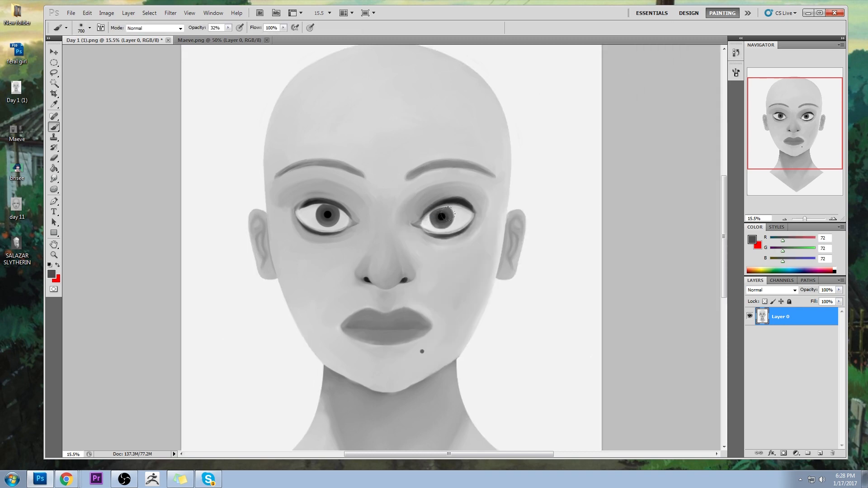
{"action": "left_click", "coordinate": [458, 222], "text": "alt"}
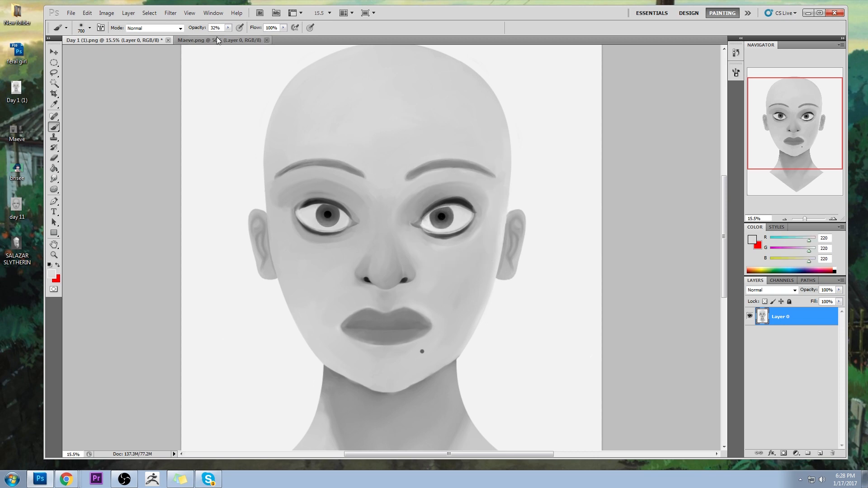
{"action": "key", "text": "2"}
{"action": "key", "text": "6"}
{"action": "left_click", "coordinate": [464, 198], "text": "alt"}
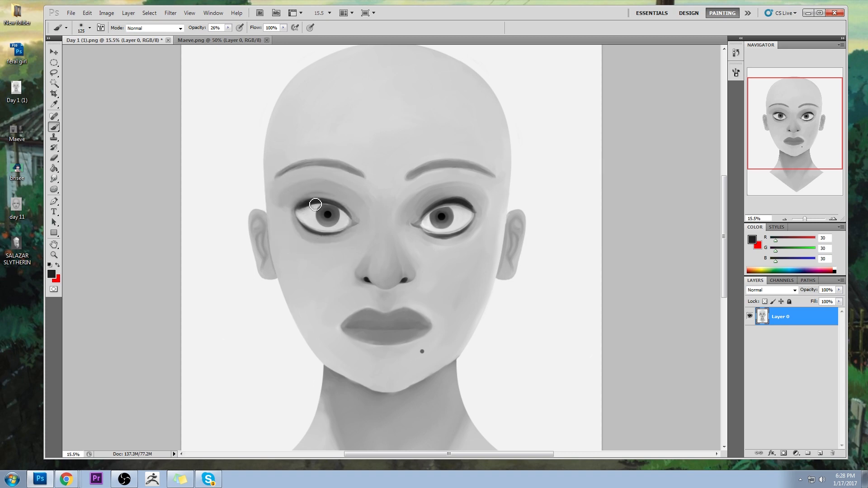
{"action": "left_click", "coordinate": [228, 28]}
{"action": "left_click_drag", "start_coordinate": [229, 32], "coordinate": [227, 33]}
{"action": "left_click", "coordinate": [308, 203], "text": "alt"}
- Switch to the textured 175 px brush, reduce it to 60 px, and lighten the right-hand eye's lower lash line with sampled gray
{"action": "right_click", "coordinate": [456, 220]}
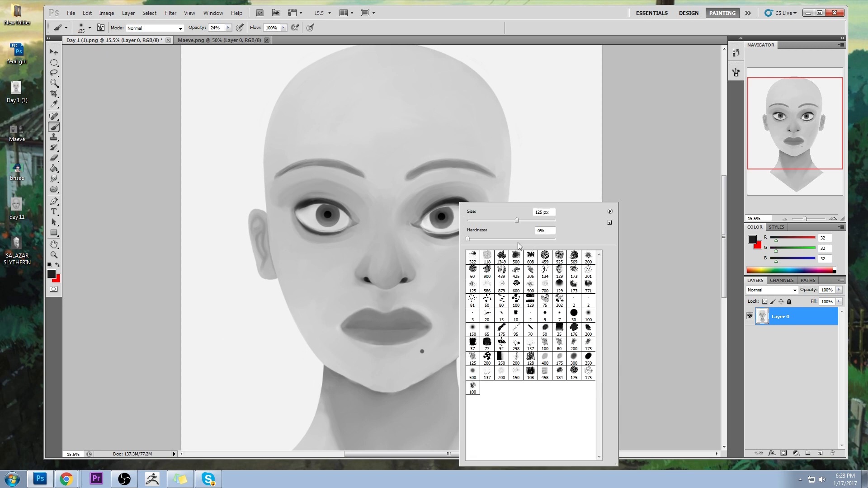
{"action": "double_click", "coordinate": [504, 331]}
{"action": "left_click", "coordinate": [440, 239], "text": "alt"}
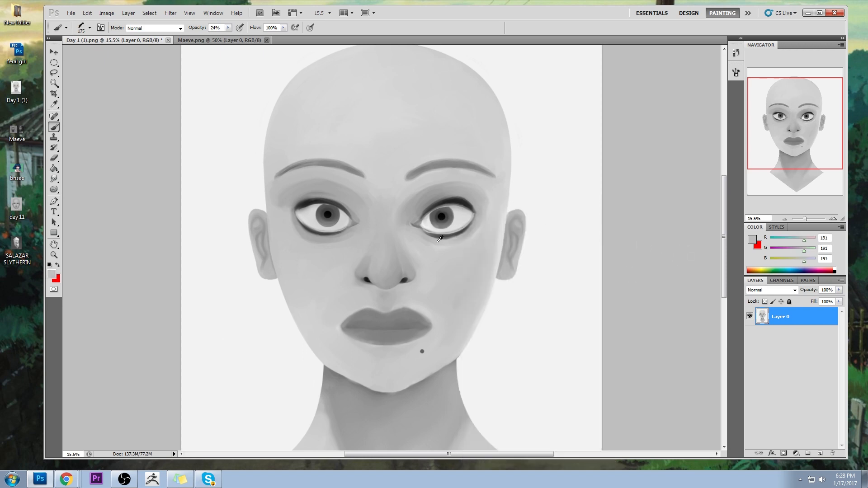
{"action": "key", "text": "bracketleft"}
{"action": "key", "text": "bracketleft"}
{"action": "key", "text": "bracketleft"}
{"action": "key", "text": "bracketleft"}
{"action": "key", "text": "bracketleft"}
{"action": "key", "text": "bracketleft"}
{"action": "left_click_drag", "start_coordinate": [477, 231], "coordinate": [416, 235]}
- Repaint both eyes' lower lash lines at 54% brush opacity and trim the upper lash line with gray sampled from the eyelid
{"action": "left_click", "coordinate": [228, 28]}
{"action": "left_click", "coordinate": [239, 37]}
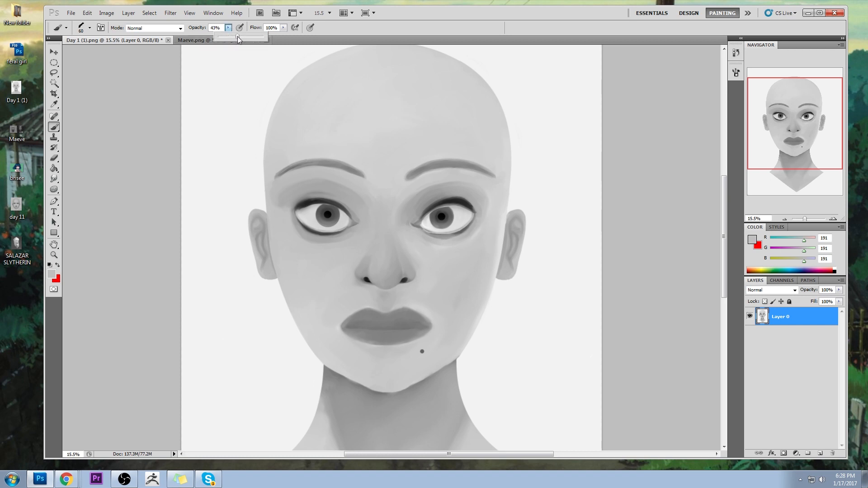
{"action": "left_click", "coordinate": [106, 120]}
{"action": "left_click_drag", "start_coordinate": [345, 235], "coordinate": [322, 237]}
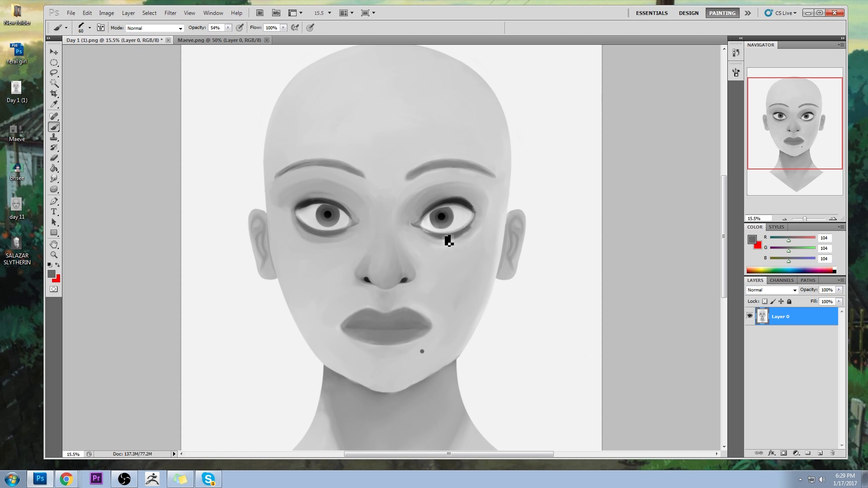
{"action": "left_click", "coordinate": [478, 217], "text": "alt"}
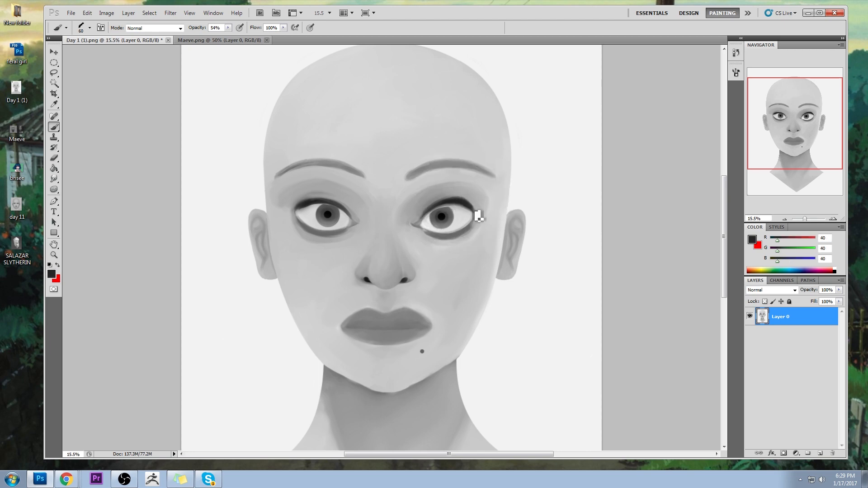
{"action": "left_click", "coordinate": [341, 192], "text": "alt"}
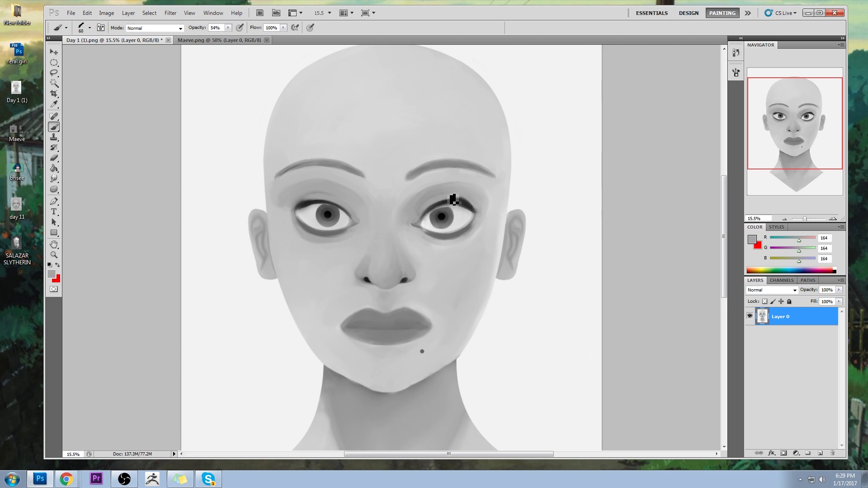
- Clean up the edges around both eyes with light gray RGB 200 sampled under the eye, using a 90 px brush
{"action": "left_click", "coordinate": [452, 257], "text": "alt"}
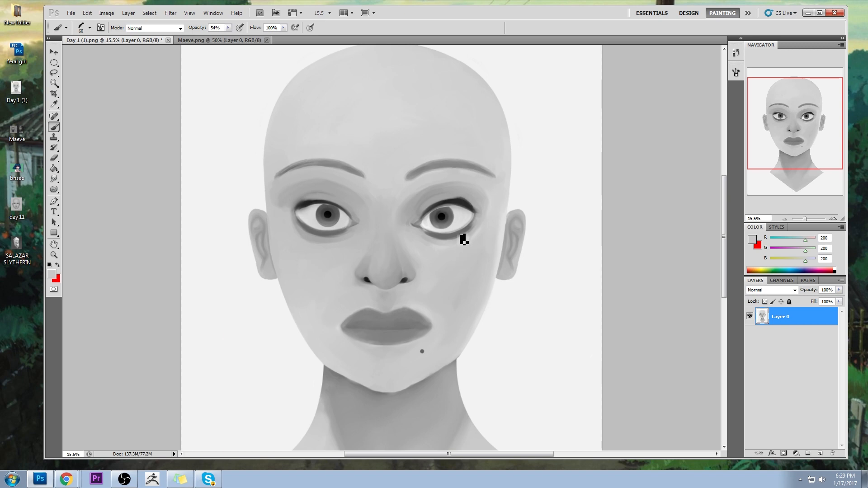
{"action": "key", "text": "bracketright"}
{"action": "key", "text": "bracketright"}
{"action": "key", "text": "bracketright"}
{"action": "left_click", "coordinate": [455, 194]}
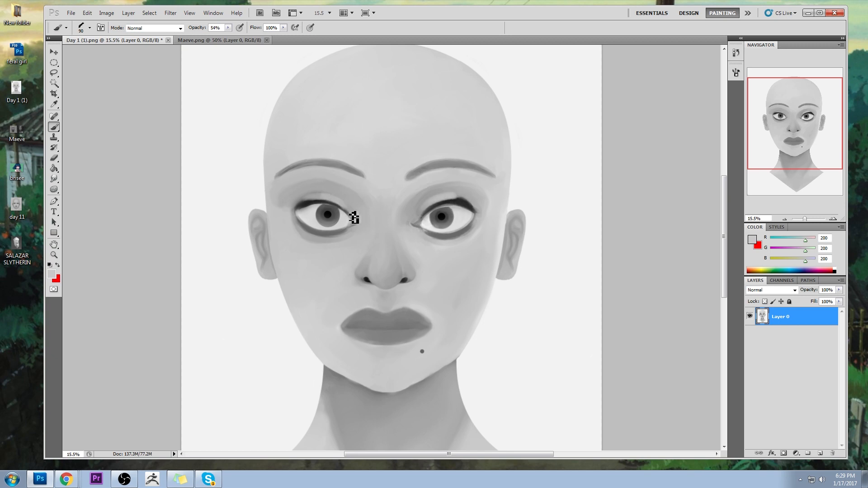
{"action": "left_click", "coordinate": [454, 200]}
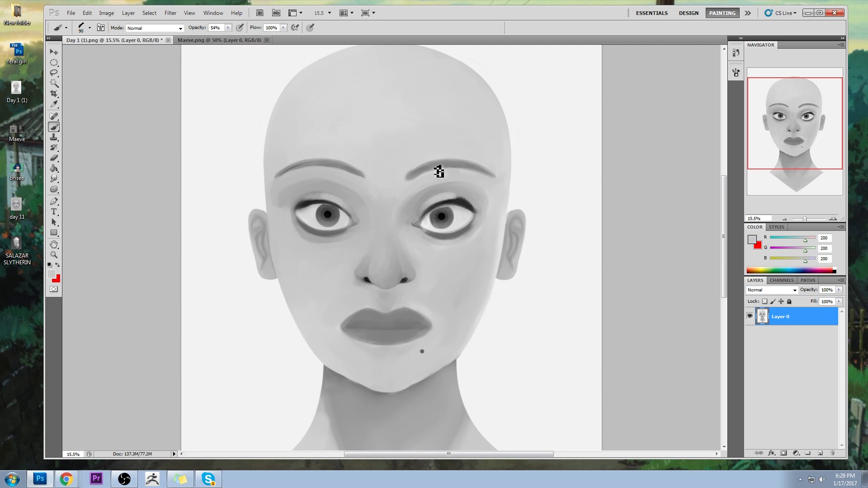
- Smooth the right-hand eye's upper lash line with sampled gray and trim the left-hand eye's outer corner with eyelid gray RGB 187
{"action": "left_click", "coordinate": [450, 198], "text": "alt"}
{"action": "left_click_drag", "start_coordinate": [453, 199], "coordinate": [470, 206]}
{"action": "left_click", "coordinate": [323, 196], "text": "alt"}
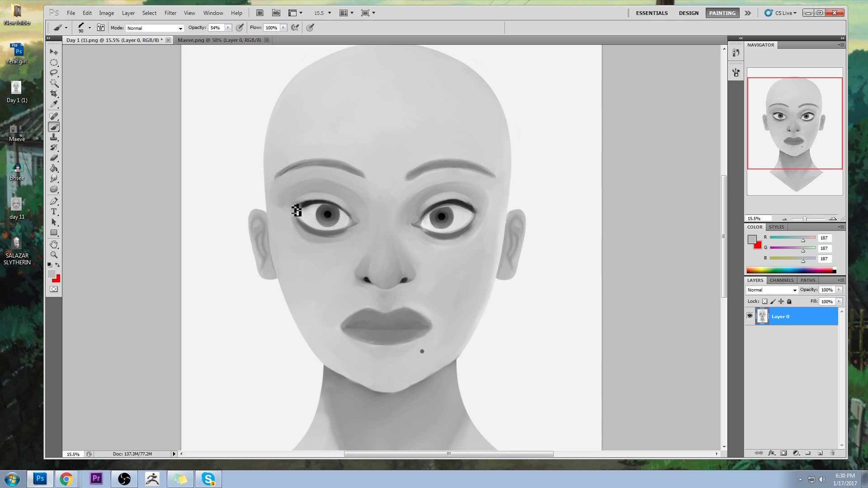
- Darken the outer corners of both upper lash lines with sampled gray RGB 36 and touch up the lower outer corners with sampled grays
{"action": "left_click", "coordinate": [320, 241], "text": "alt"}
{"action": "left_click", "coordinate": [306, 200], "text": "alt"}
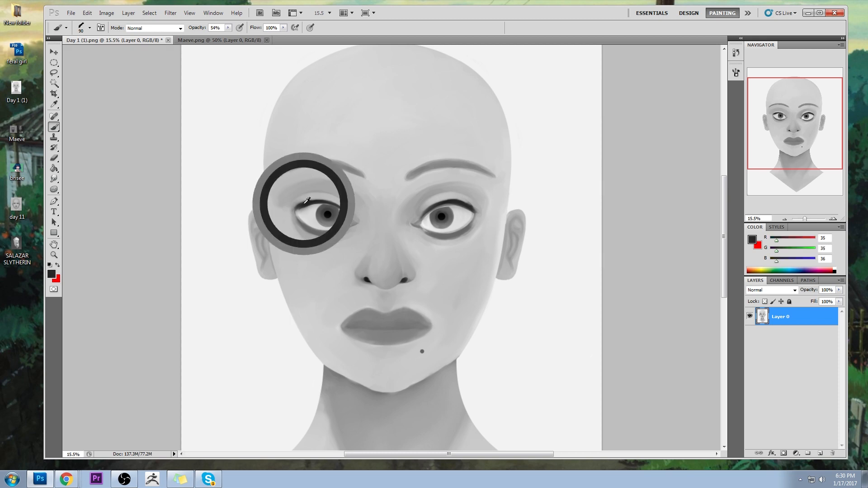
{"action": "mouse_move", "coordinate": [305, 204]}
{"action": "left_mouse_down"}
{"action": "mouse_move", "coordinate": [294, 211]}
{"action": "mouse_move", "coordinate": [300, 207]}
{"action": "left_mouse_up"}
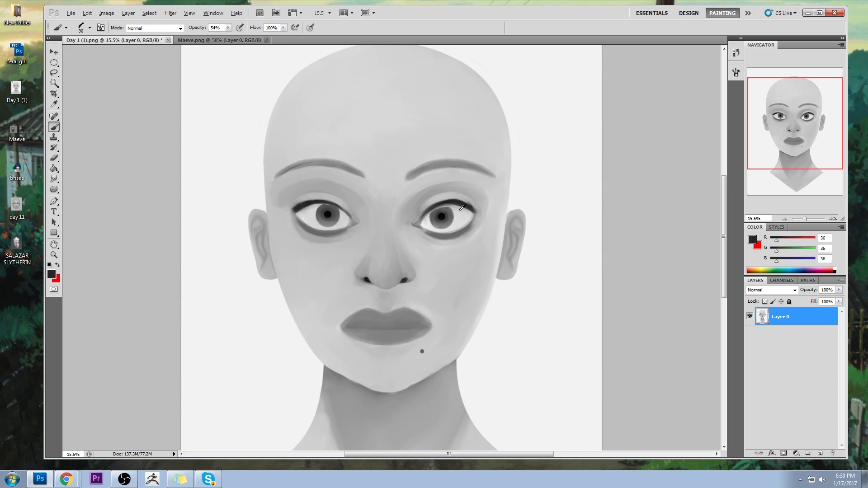
{"action": "left_click_drag", "start_coordinate": [472, 209], "coordinate": [488, 212]}
{"action": "left_click", "coordinate": [299, 221], "text": "alt"}
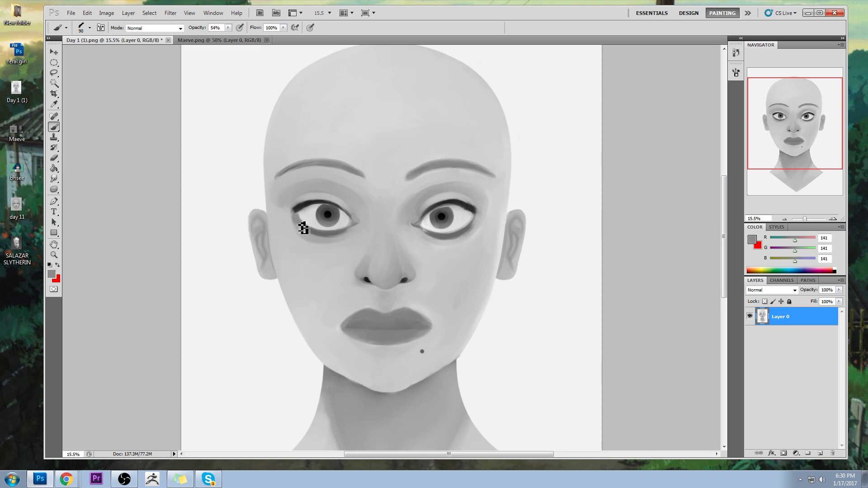
{"action": "left_click", "coordinate": [474, 227], "text": "alt"}
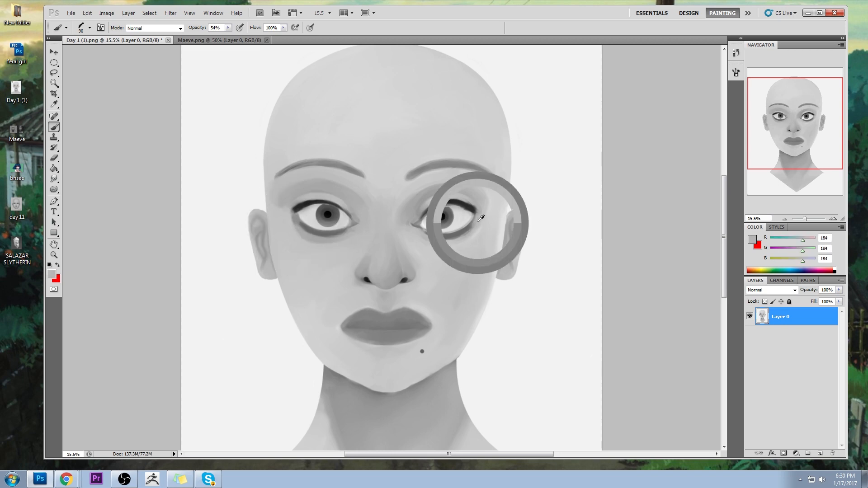
- Reduce the brush to 40 px and darken the left-hand eye's upper lash line toward its inner corner with sampled dark gray
{"action": "left_click", "coordinate": [468, 198], "text": "alt"}
{"action": "key", "text": "bracketleft"}
{"action": "key", "text": "bracketleft"}
{"action": "key", "text": "bracketleft"}
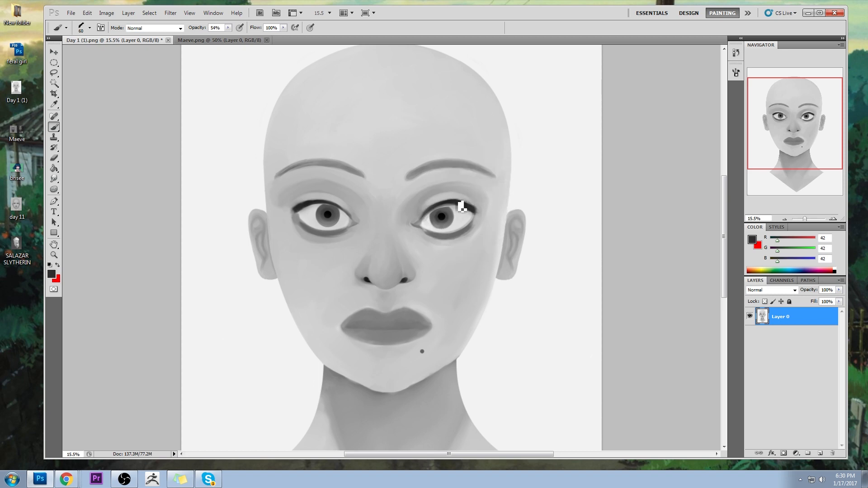
{"action": "key", "text": "bracketleft"}
{"action": "key", "text": "bracketleft"}
{"action": "key", "text": "alt"}
{"action": "left_click_drag", "start_coordinate": [321, 208], "coordinate": [353, 221]}
{"action": "mouse_move", "coordinate": [345, 214]}
{"action": "left_mouse_down"}
{"action": "mouse_move", "coordinate": [301, 206]}
{"action": "mouse_move", "coordinate": [353, 218]}
{"action": "mouse_move", "coordinate": [343, 211]}
{"action": "mouse_move", "coordinate": [366, 195]}
{"action": "mouse_move", "coordinate": [323, 203]}
{"action": "mouse_move", "coordinate": [361, 225]}
{"action": "left_mouse_up"}
{"action": "left_click", "coordinate": [302, 206], "text": "alt"}
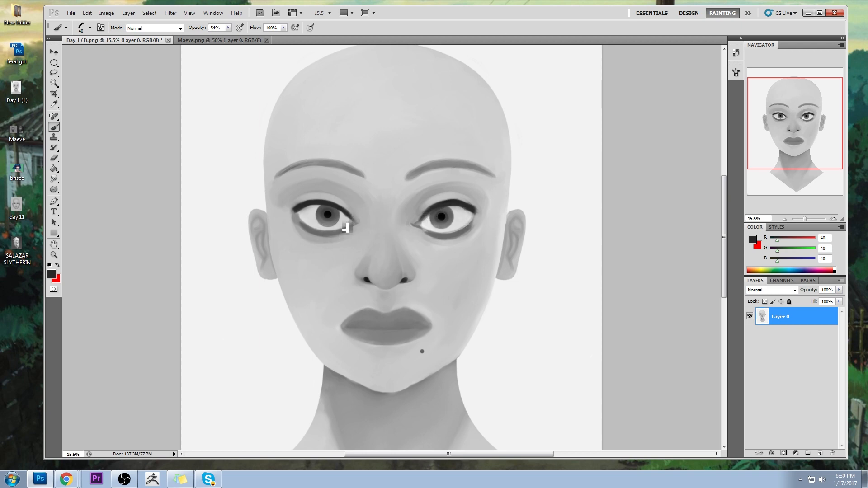
- Switch to the textured brush at 90 px and trim the lower lash lines of both eyes with sampled light grays
{"action": "left_click", "coordinate": [439, 240], "text": "alt"}
{"action": "right_click", "coordinate": [443, 239]}
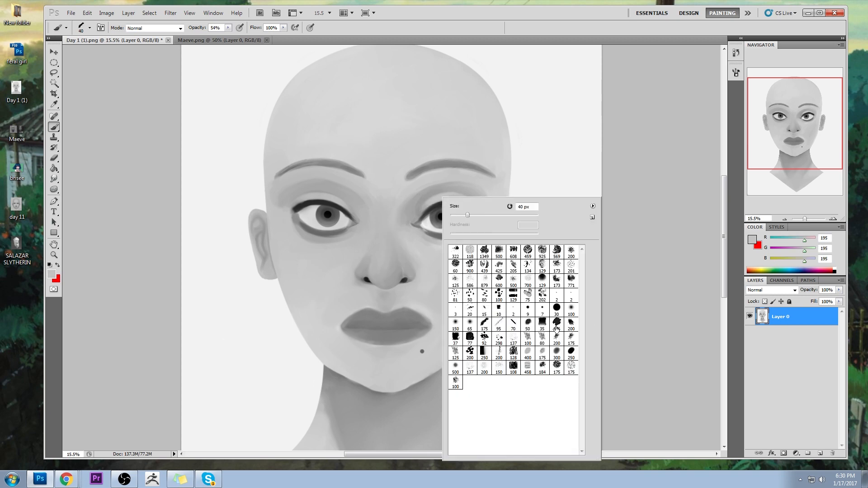
{"action": "left_click", "coordinate": [496, 326]}
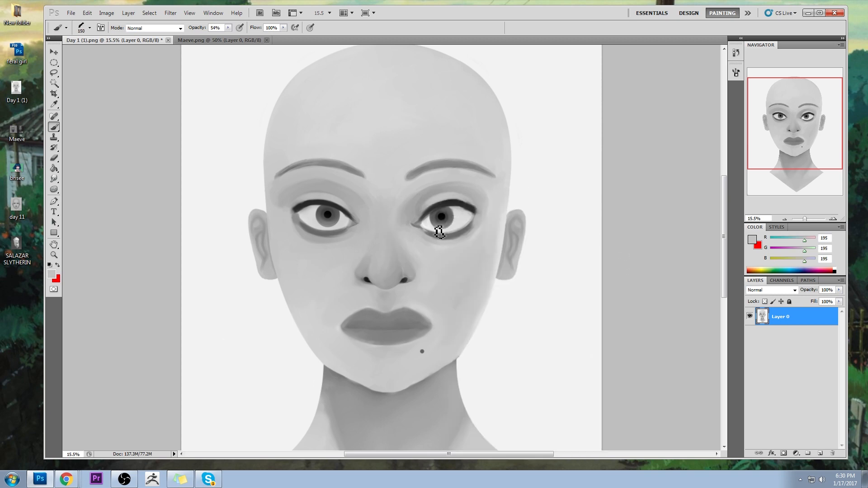
{"action": "left_click", "coordinate": [446, 243], "text": "alt"}
{"action": "mouse_move", "coordinate": [426, 236]}
{"action": "left_mouse_down"}
{"action": "mouse_move", "coordinate": [454, 243]}
{"action": "mouse_move", "coordinate": [440, 242]}
{"action": "left_mouse_up"}
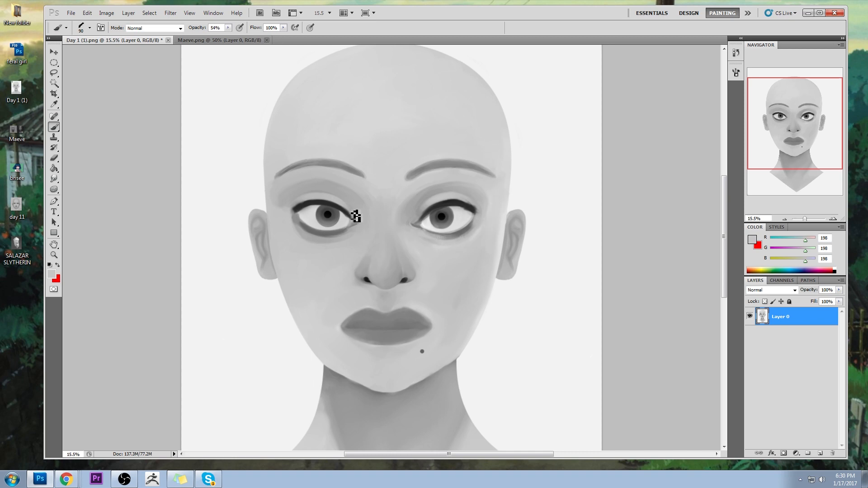
{"action": "left_click", "coordinate": [351, 229], "text": "alt"}
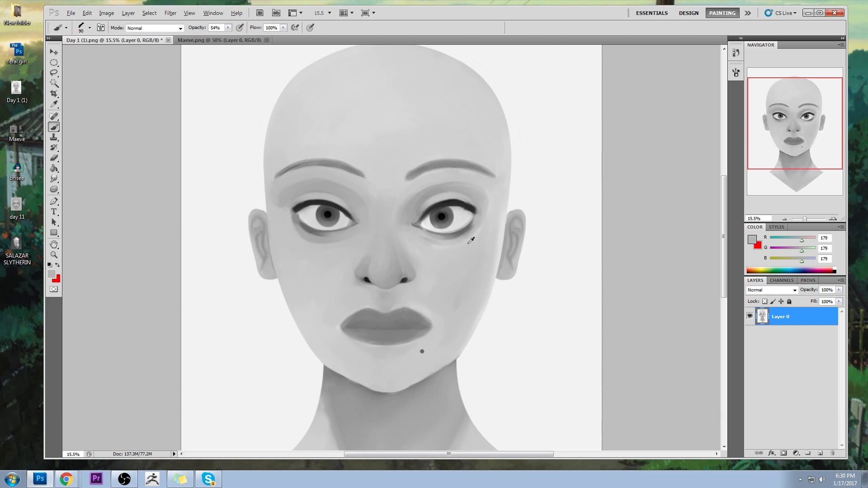
- Enlarge the brush to 200 px and soften the skin under both eyes with sampled grays RGB 194 and 201
{"action": "left_click", "coordinate": [451, 239], "text": "alt"}
{"action": "key", "text": "bracketright"}
{"action": "key", "text": "bracketright"}
{"action": "key", "text": "bracketright"}
{"action": "key", "text": "bracketright"}
{"action": "key", "text": "bracketright"}
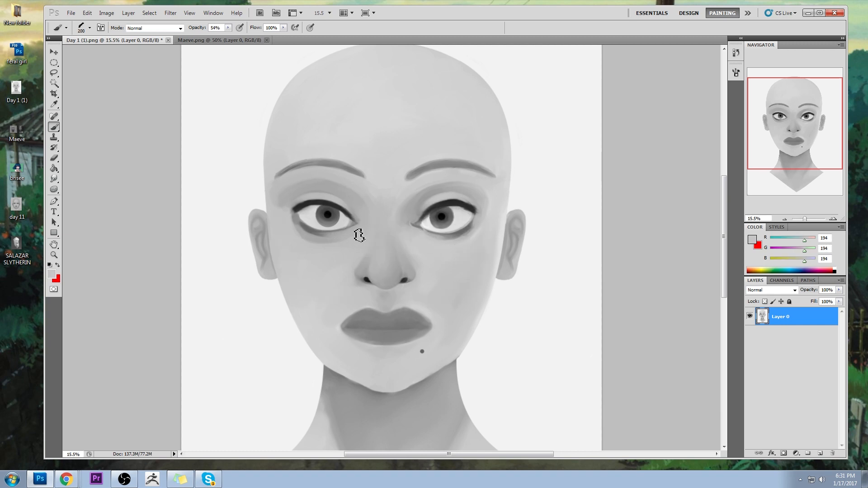
{"action": "left_click", "coordinate": [329, 247], "text": "alt"}
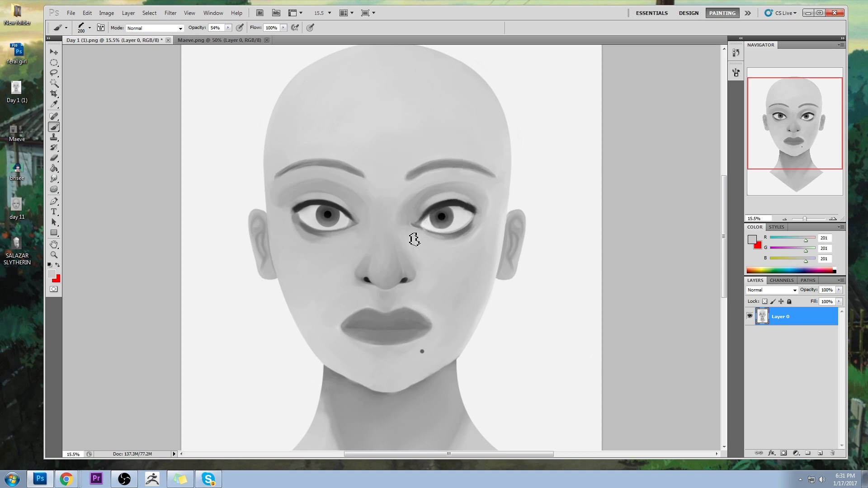
- Paint highlights under both eyes and down the nose bridge with light gray RGB 222
{"action": "left_click", "coordinate": [509, 220], "text": "alt"}
{"action": "left_click_drag", "start_coordinate": [441, 240], "coordinate": [452, 253]}
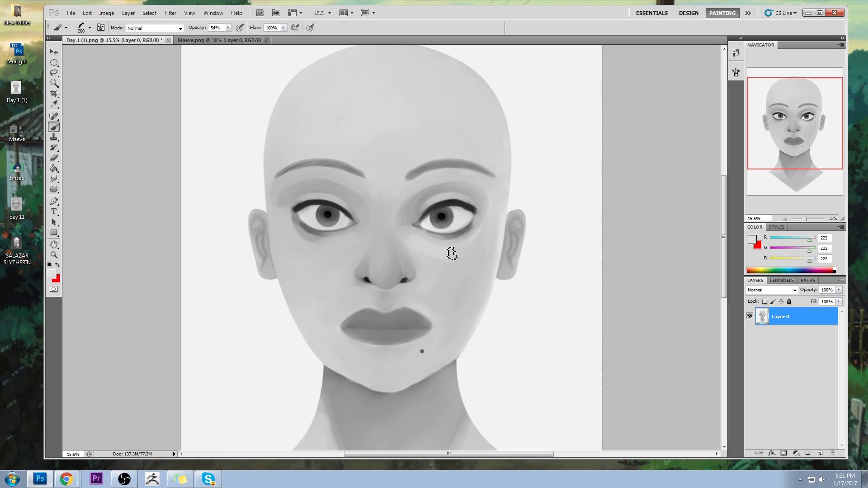
{"action": "mouse_move", "coordinate": [362, 234]}
{"action": "left_mouse_down"}
{"action": "mouse_move", "coordinate": [333, 244]}
{"action": "mouse_move", "coordinate": [357, 243]}
{"action": "left_mouse_up"}
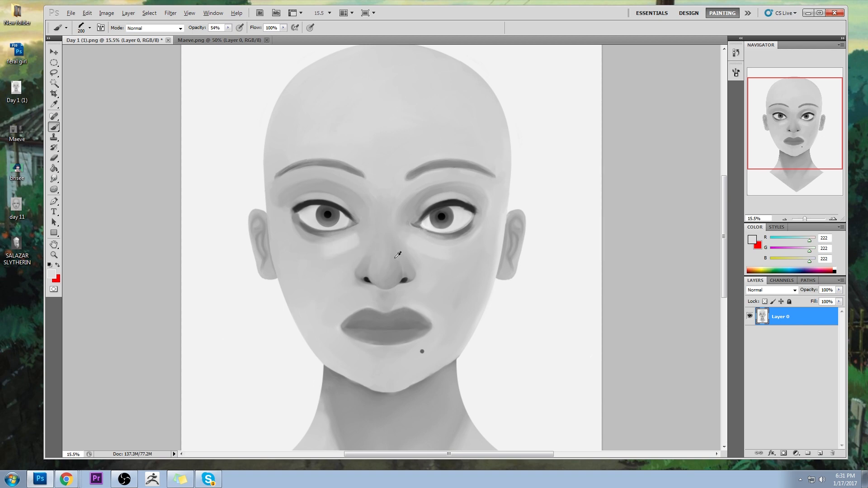
{"action": "left_click_drag", "start_coordinate": [394, 217], "coordinate": [384, 247]}
{"action": "key", "text": "ctrl+z"}
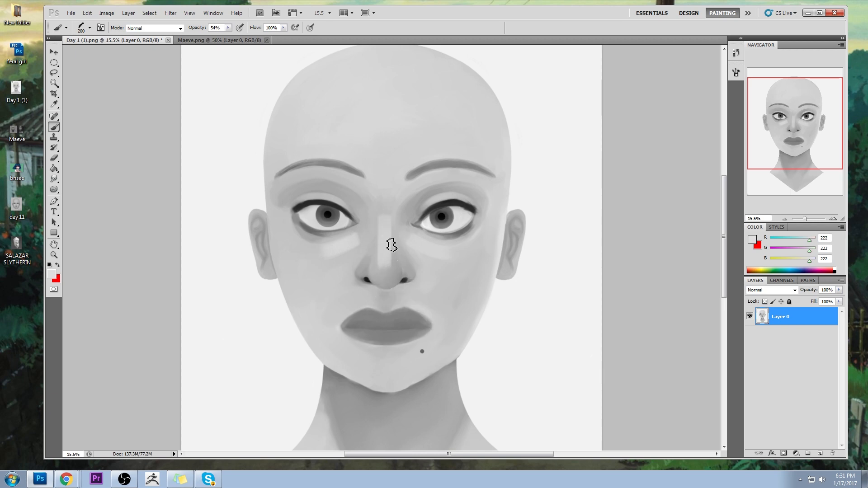
- Reduce the brush to 80 px and reshape the nose tip and nostrils with grays sampled around the nose base
{"action": "left_click", "coordinate": [397, 292], "text": "alt"}
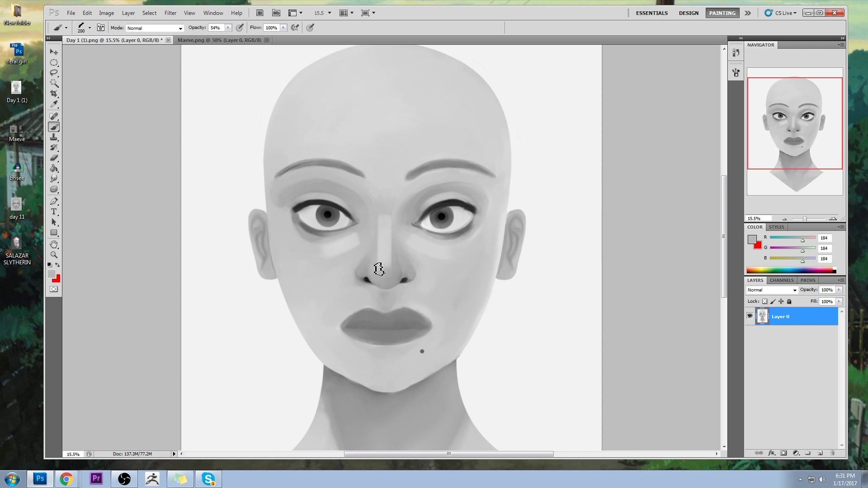
{"action": "left_click", "coordinate": [396, 289], "text": "alt"}
{"action": "left_click", "coordinate": [380, 288], "text": "alt"}
{"action": "key", "text": "bracketleft"}
{"action": "key", "text": "bracketleft"}
{"action": "key", "text": "bracketleft"}
{"action": "key", "text": "bracketleft"}
{"action": "key", "text": "bracketleft"}
{"action": "key", "text": "bracketleft"}
{"action": "left_click", "coordinate": [405, 278], "text": "alt"}
{"action": "left_click_drag", "start_coordinate": [405, 285], "coordinate": [372, 283]}
{"action": "left_click", "coordinate": [381, 292], "text": "alt"}
- Refine the sides and tip of the nose with sampled grays RGB 191 and 170, and the bridge highlight with RGB 208
{"action": "left_click", "coordinate": [435, 264], "text": "alt"}
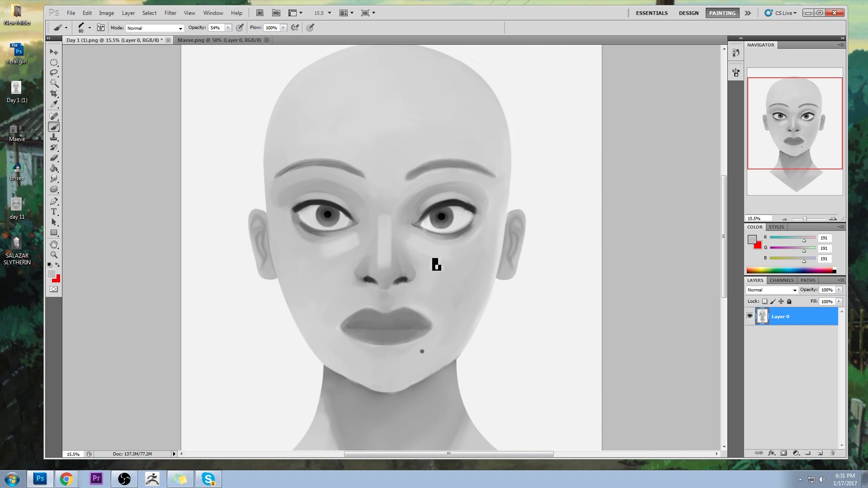
{"action": "left_click", "coordinate": [380, 264], "text": "alt"}
{"action": "left_click", "coordinate": [414, 268], "text": "alt"}
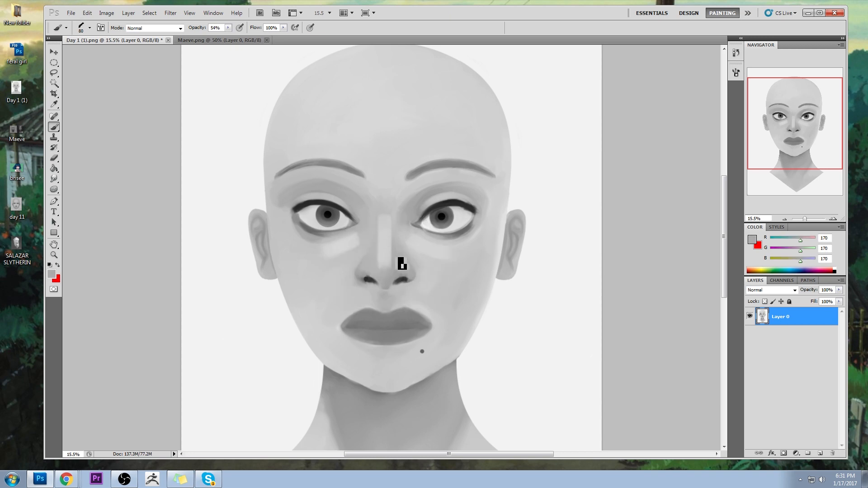
{"action": "left_click", "coordinate": [387, 253], "text": "alt"}
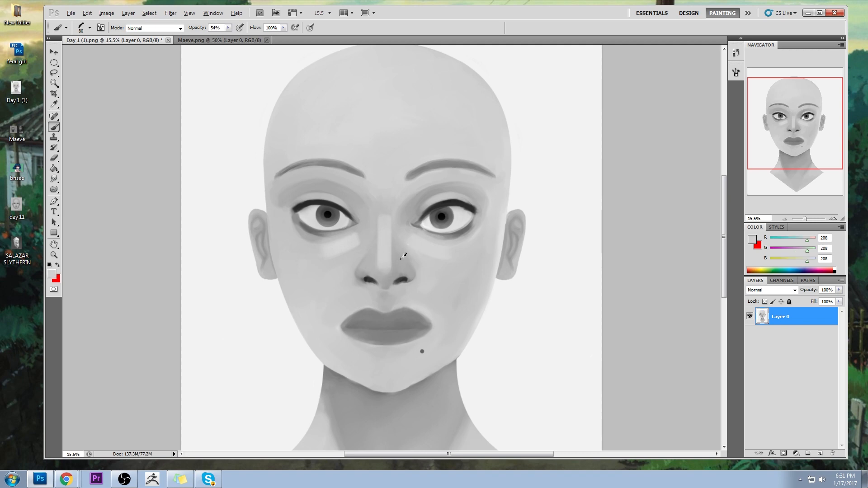
- Enlarge the brush to 175 px, shade the sides of the nose with RGB 171, and blend the under-eye highlights with RGB 210
{"action": "left_click", "coordinate": [404, 250], "text": "alt"}
{"action": "key", "text": "bracketright"}
{"action": "key", "text": "bracketright"}
{"action": "key", "text": "bracketright"}
{"action": "key", "text": "bracketright"}
{"action": "key", "text": "bracketright"}
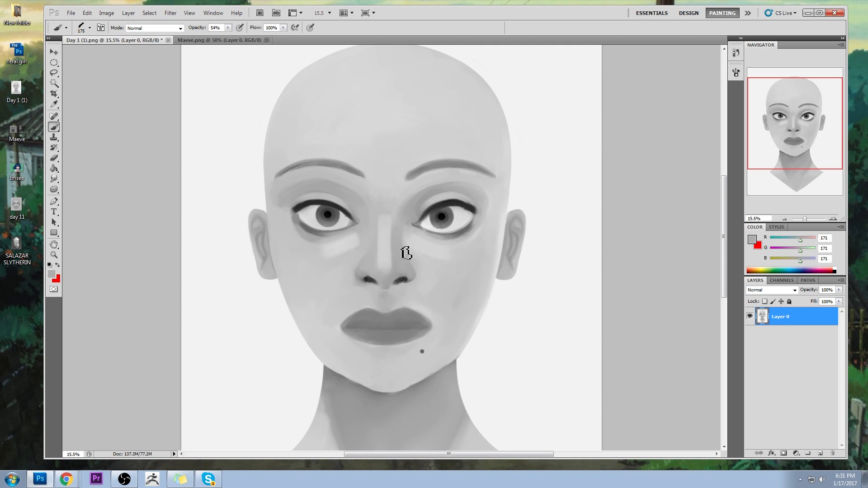
{"action": "left_click", "coordinate": [373, 257], "text": "alt"}
{"action": "left_click", "coordinate": [418, 239], "text": "alt"}
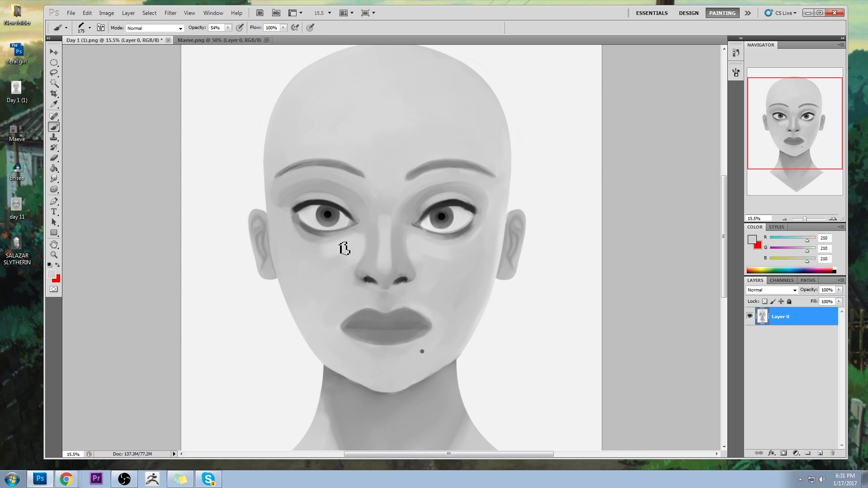
{"action": "left_click", "coordinate": [414, 243], "text": "alt"}
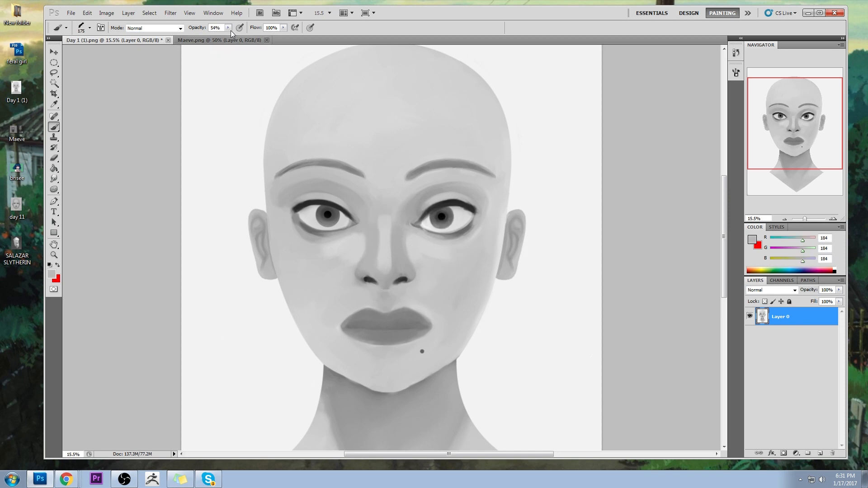
- Lower the brush opacity to 26% and blend the highlights beside the nose with sampled gray RGB 210
{"action": "left_click_drag", "start_coordinate": [228, 28], "coordinate": [135, 74]}
{"action": "left_click", "coordinate": [415, 247], "text": "alt"}
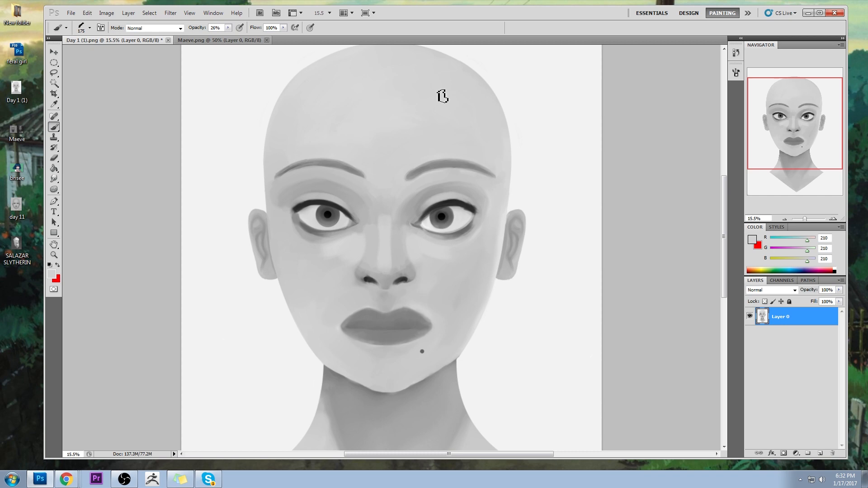
{"action": "left_click", "coordinate": [350, 246]}
- Raise the brush to 67% opacity and 250 px, and lighten the cheeks and forehead with gray RGB 210
{"action": "left_click_drag", "start_coordinate": [229, 28], "coordinate": [240, 40]}
{"action": "key", "text": "bracketright"}
{"action": "key", "text": "bracketright"}
{"action": "left_click_drag", "start_coordinate": [353, 283], "coordinate": [360, 291]}
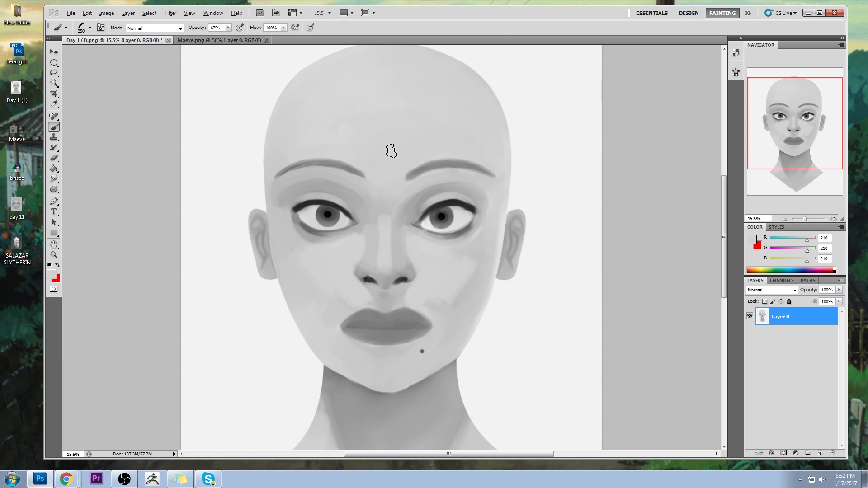
{"action": "key", "text": "alt"}
- Smooth the face and eyebrow strokes with the Smudge tool at 22% strength, enlarged to 100 px
{"action": "left_click_drag", "start_coordinate": [54, 179], "coordinate": [75, 196]}
{"action": "scroll", "coordinate": [389, 242], "scroll_direction": "down", "scroll_amount": 3}
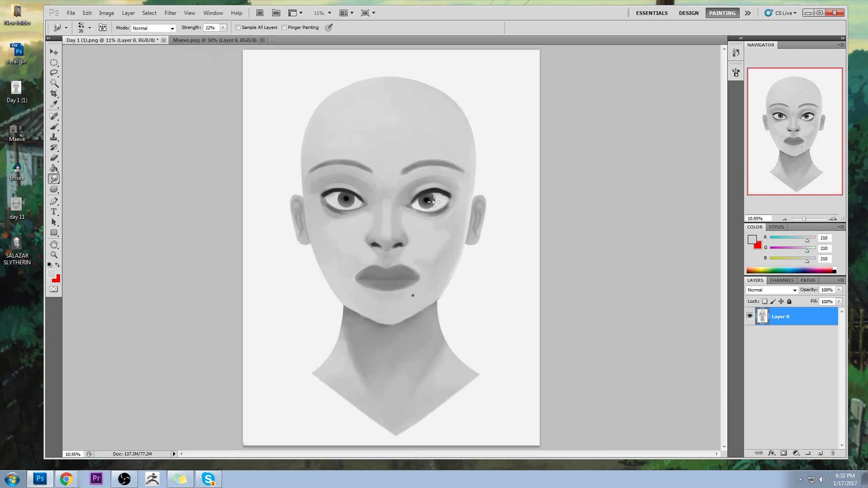
{"action": "key", "text": "bracketright"}
{"action": "key", "text": "bracketright"}
{"action": "key", "text": "bracketright"}
{"action": "key", "text": "bracketright"}
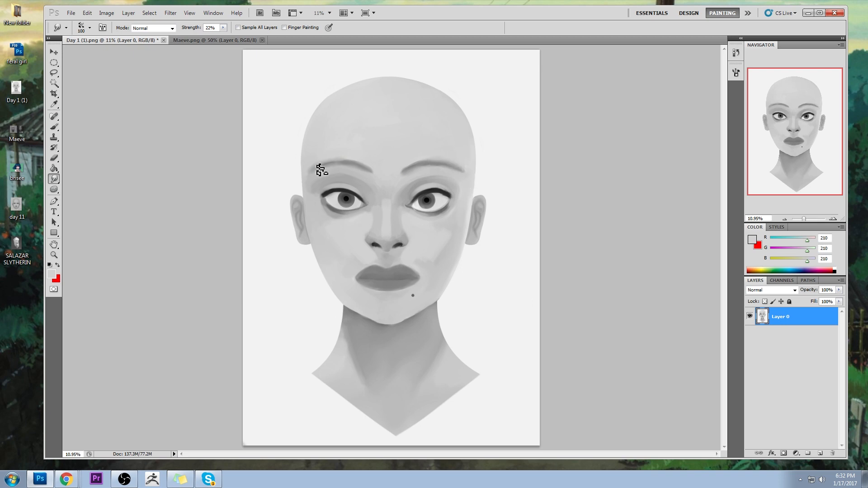
- Switch to a soft round brush at 900 px and try shading the left-hand temple with sampled gray RGB 168
{"action": "key", "text": "b"}
{"action": "right_click", "coordinate": [357, 160]}
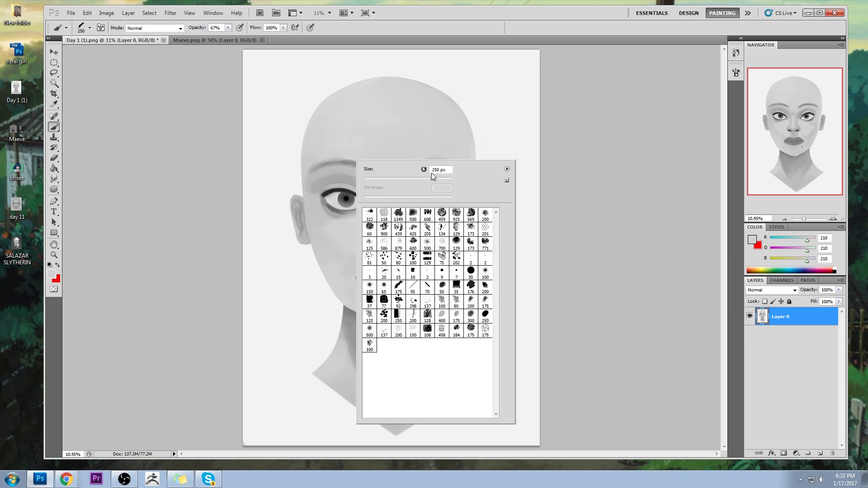
{"action": "double_click", "coordinate": [485, 277]}
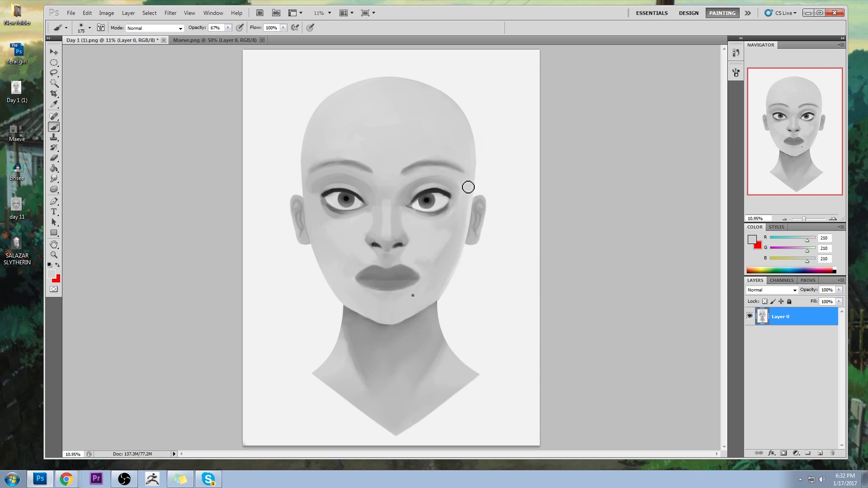
{"action": "left_click", "coordinate": [330, 176], "text": "alt"}
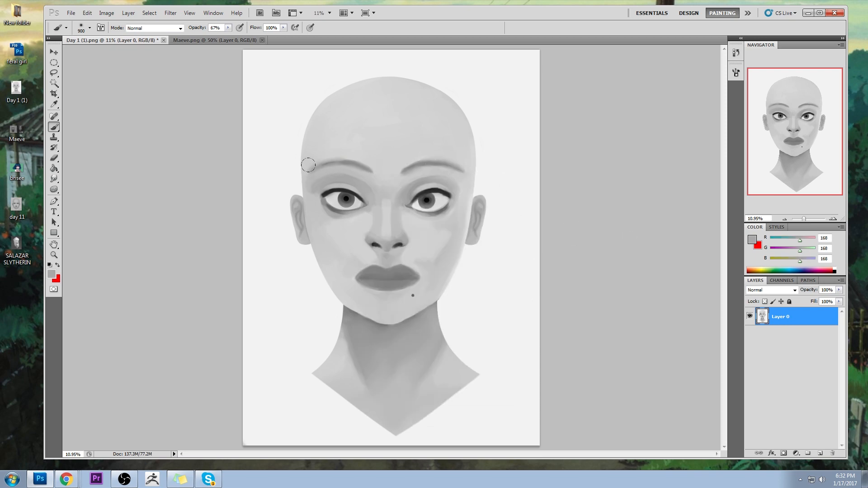
{"action": "left_click_drag", "start_coordinate": [304, 167], "coordinate": [329, 135]}
{"action": "key", "text": "ctrl+z"}
- Set the brush to Darken mode, 45% opacity and 1200 px, and shade the temples and sides of the face with sampled grays
{"action": "left_click", "coordinate": [455, 183], "text": "alt"}
{"action": "left_click", "coordinate": [447, 157], "text": "alt"}
{"action": "mouse_move", "coordinate": [227, 28]}
{"action": "left_mouse_down"}
{"action": "mouse_move", "coordinate": [221, 40]}
{"action": "mouse_move", "coordinate": [235, 46]}
{"action": "left_mouse_up"}
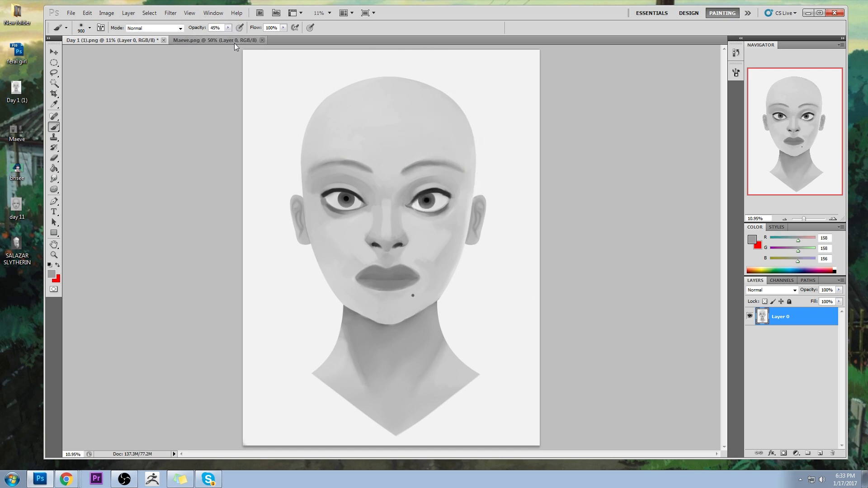
{"action": "key", "text": "bracketright"}
{"action": "key", "text": "bracketright"}
{"action": "key", "text": "bracketright"}
{"action": "left_click", "coordinate": [156, 28]}
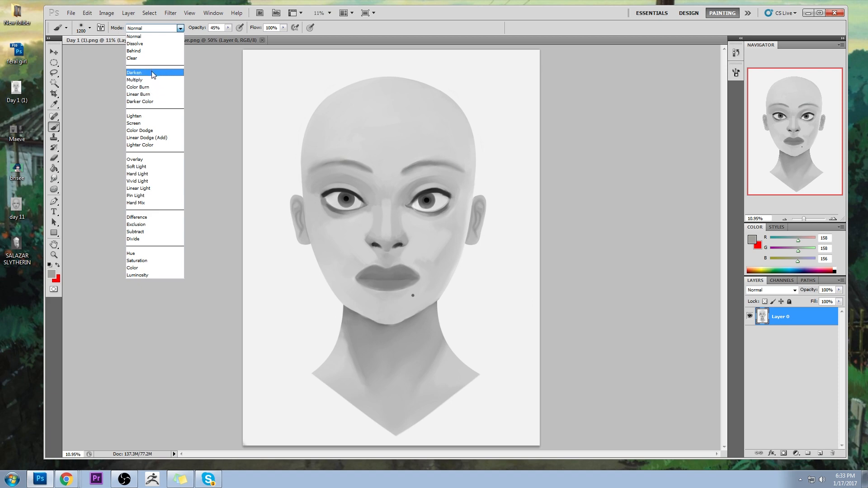
{"action": "left_click", "coordinate": [153, 74]}
{"action": "left_click", "coordinate": [452, 186], "text": "alt"}
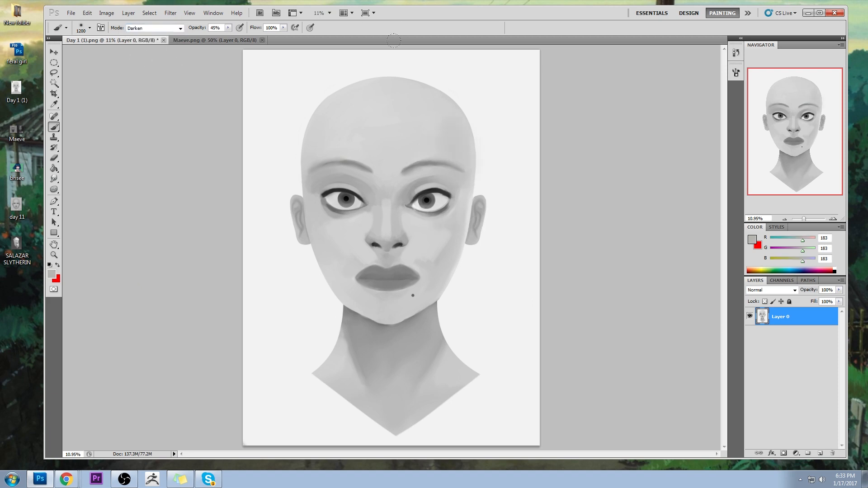
{"action": "left_click", "coordinate": [435, 260], "text": "alt"}
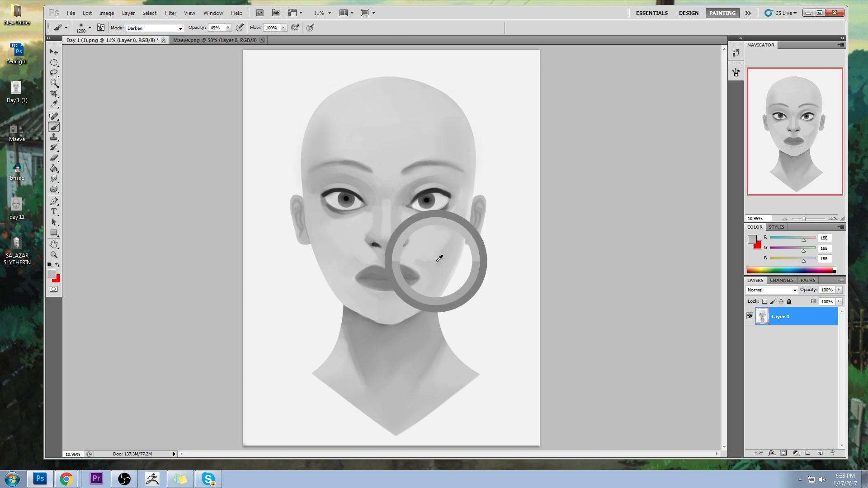
{"action": "left_click", "coordinate": [334, 226], "text": "alt"}
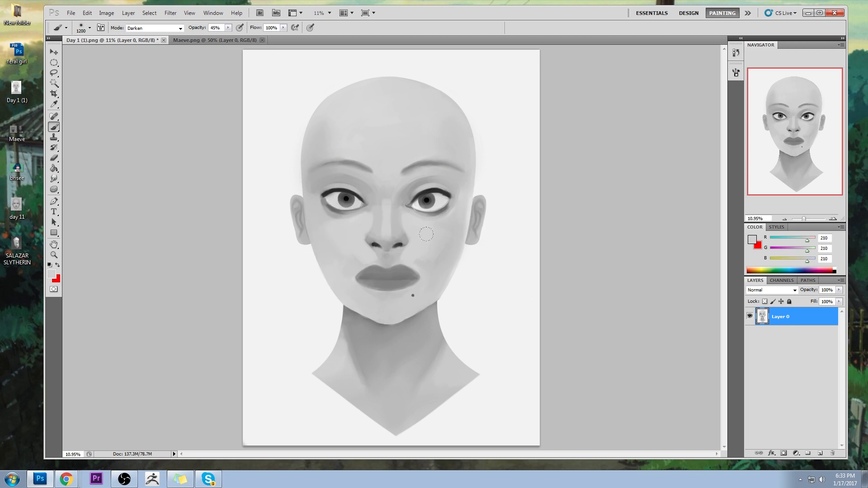
- Set the brush to Normal mode and rework the mouth corners with sampled lip gray RGB 127 and skin gray RGB 200
{"action": "left_click", "coordinate": [53, 179]}
{"action": "left_click", "coordinate": [93, 199]}
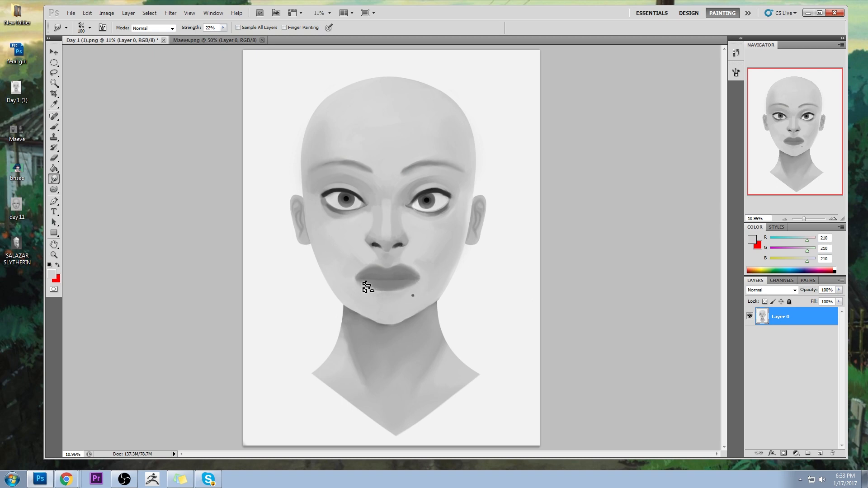
{"action": "key", "text": "b"}
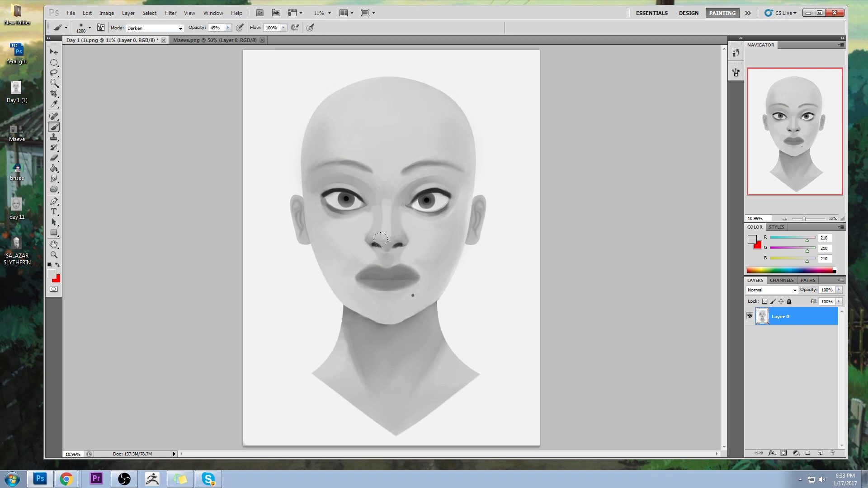
{"action": "left_click", "coordinate": [364, 267], "text": "alt"}
{"action": "left_click", "coordinate": [163, 28]}
{"action": "left_click", "coordinate": [163, 34]}
{"action": "left_click", "coordinate": [351, 268], "text": "alt"}
{"action": "left_click", "coordinate": [428, 263], "text": "alt"}
{"action": "left_click", "coordinate": [398, 276], "text": "alt"}
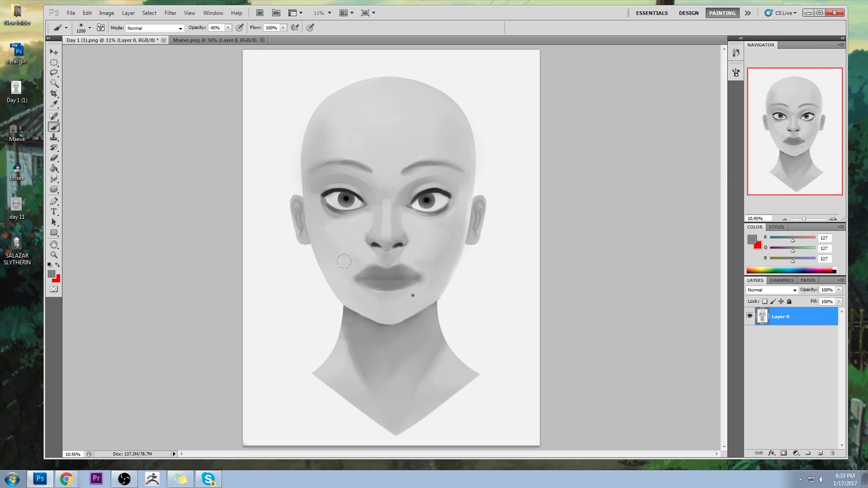
{"action": "left_click", "coordinate": [359, 265], "text": "alt"}
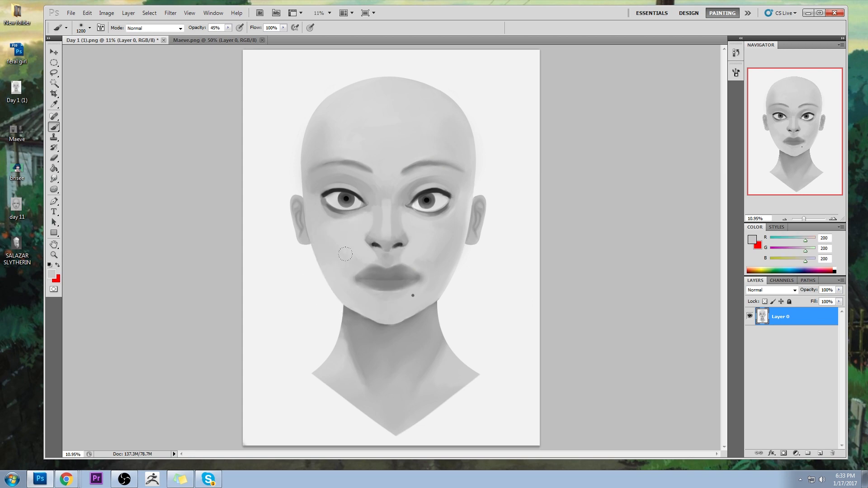
{"action": "left_click", "coordinate": [422, 263], "text": "alt"}
- Reduce the brush to 700 px and soften the outline of both lips with sampled grays, including RGB 192 and 124
{"action": "left_click", "coordinate": [371, 290], "text": "alt"}
{"action": "key", "text": "bracketleft"}
{"action": "key", "text": "bracketleft"}
{"action": "key", "text": "bracketleft"}
{"action": "left_click", "coordinate": [352, 281], "text": "alt"}
{"action": "left_click_drag", "start_coordinate": [354, 282], "coordinate": [370, 286]}
{"action": "left_click", "coordinate": [396, 281], "text": "alt"}
{"action": "left_click", "coordinate": [435, 259], "text": "alt"}
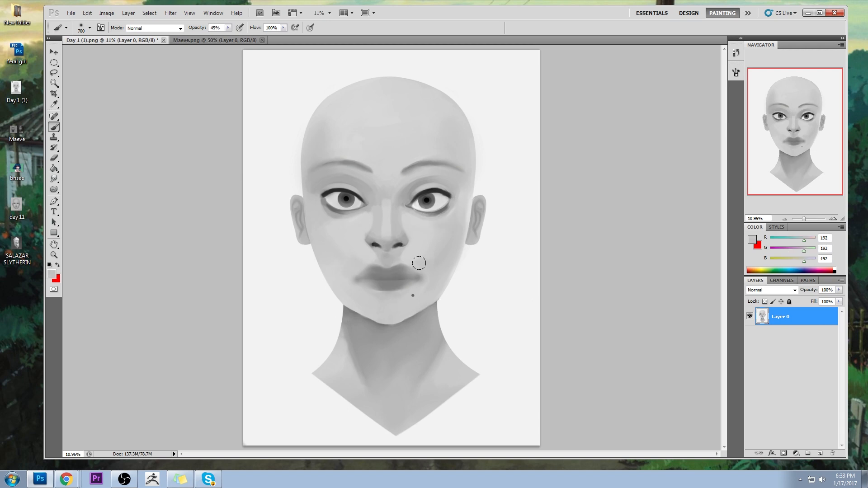
{"action": "left_click", "coordinate": [379, 265], "text": "alt"}
{"action": "mouse_move", "coordinate": [379, 266]}
{"action": "left_mouse_down"}
{"action": "mouse_move", "coordinate": [356, 270]}
{"action": "mouse_move", "coordinate": [405, 270]}
{"action": "left_mouse_up"}
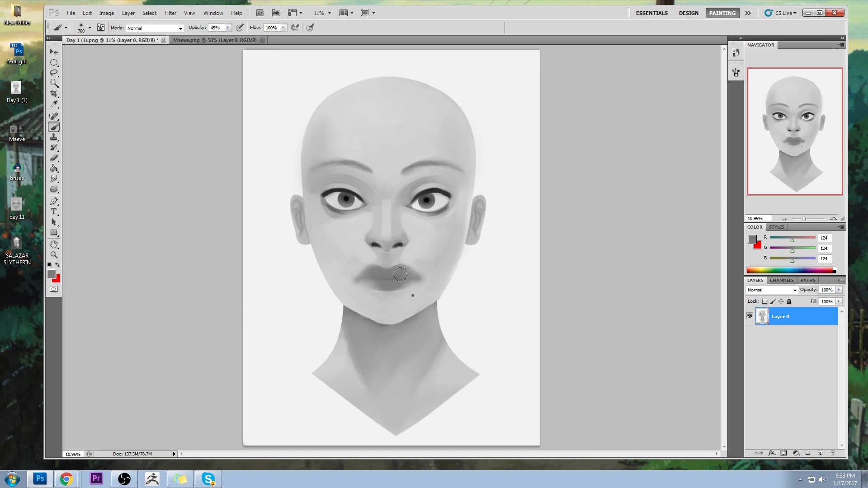
- Outline the lower lip with the Lasso tool and invert the selection
{"action": "key", "text": "z"}
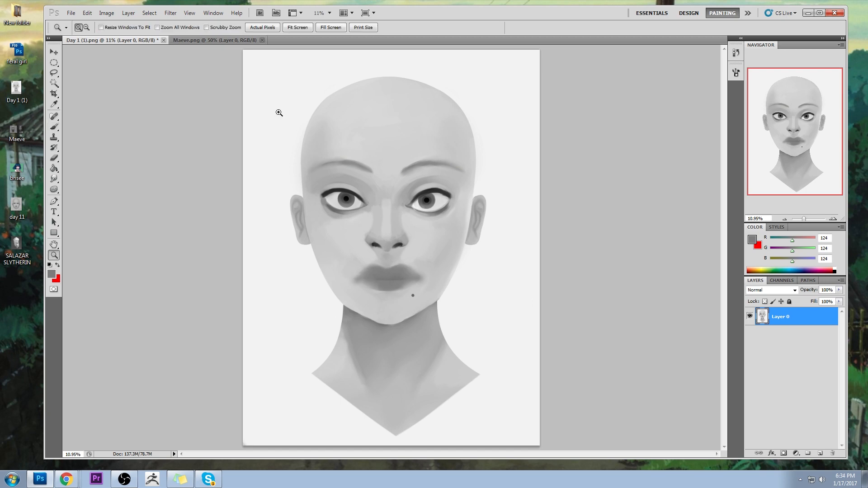
{"action": "left_click_drag", "start_coordinate": [295, 116], "coordinate": [499, 322]}
{"action": "key", "text": "l"}
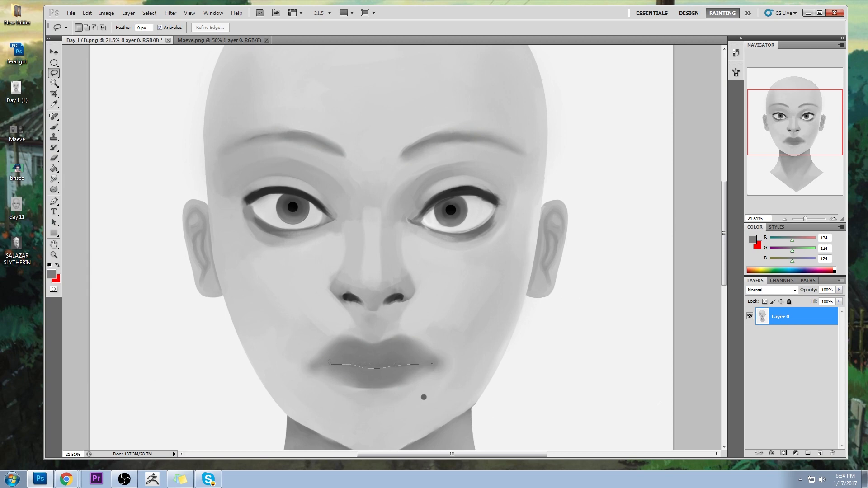
{"action": "mouse_move", "coordinate": [316, 364]}
{"action": "left_mouse_down"}
{"action": "mouse_move", "coordinate": [363, 383]}
{"action": "mouse_move", "coordinate": [421, 376]}
{"action": "mouse_move", "coordinate": [439, 365]}
{"action": "left_mouse_up"}
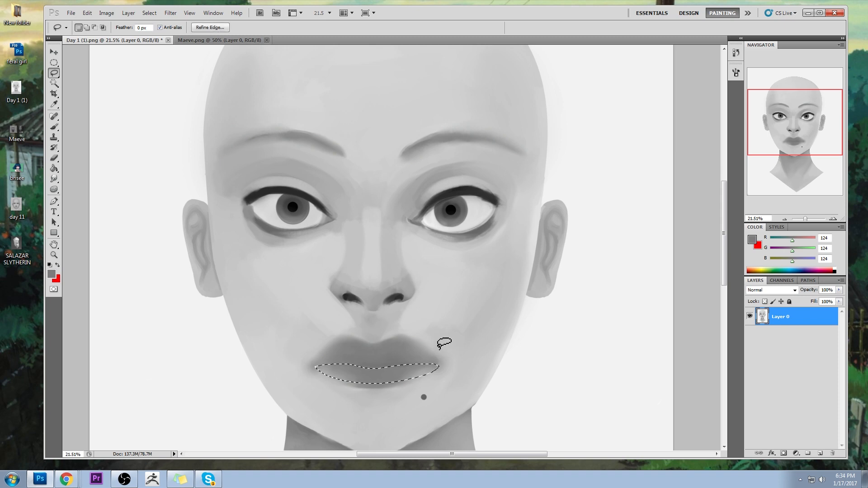
{"action": "right_click", "coordinate": [426, 330]}
{"action": "left_click", "coordinate": [465, 179]}
{"action": "key", "text": "m"}
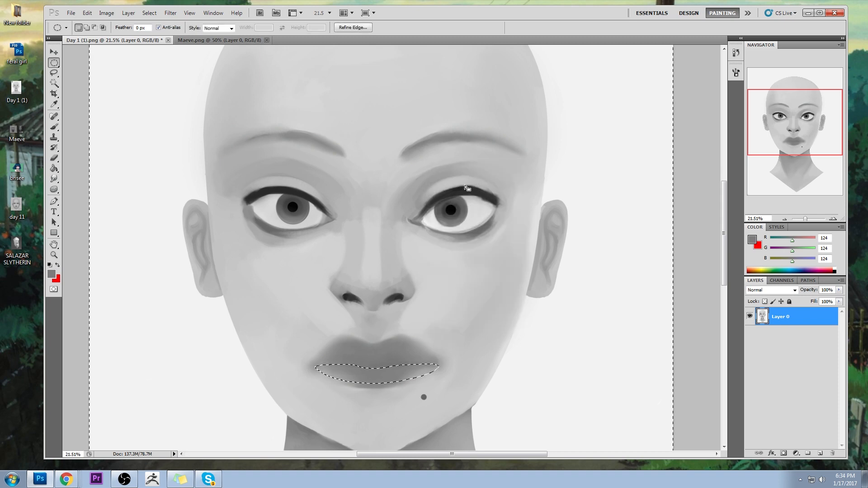
- Sample near-black RGB 3 from the eye for the brush and add a new layer above the portrait
{"action": "key", "text": "b"}
{"action": "left_click", "coordinate": [454, 194], "text": "alt"}
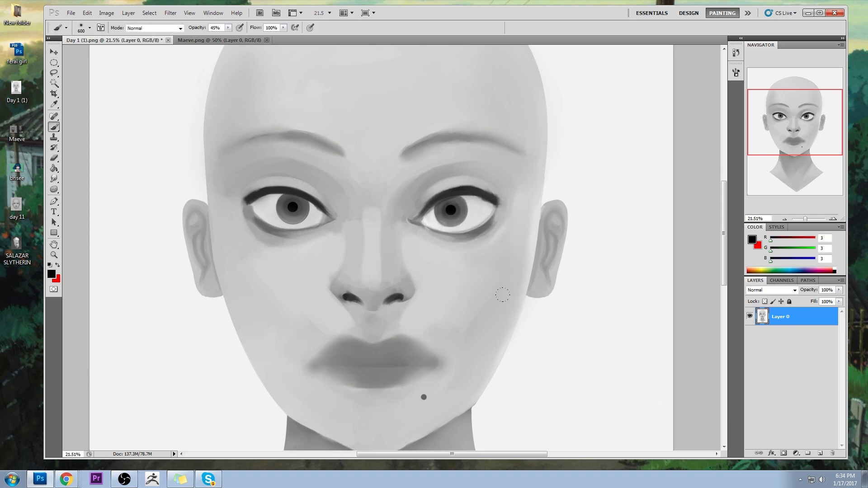
{"action": "left_click", "coordinate": [820, 453]}
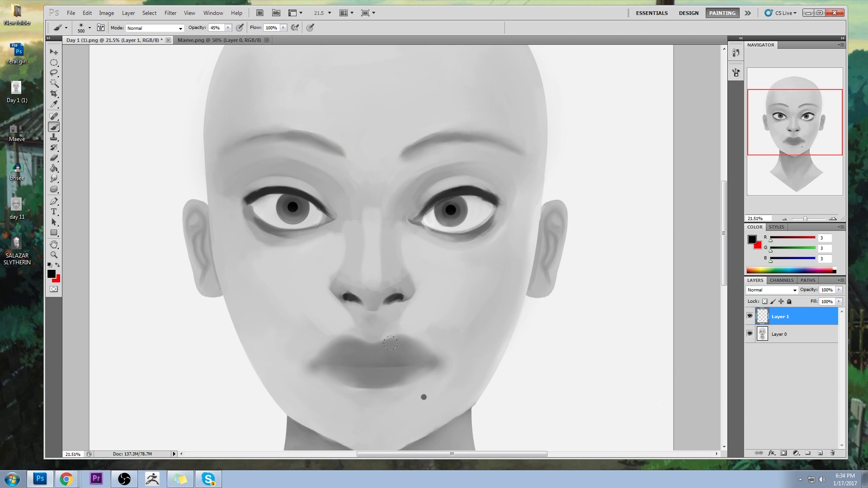
- Try darkening the upper lip along the selection edge with near-black at 45% opacity
{"action": "left_click_drag", "start_coordinate": [400, 349], "coordinate": [325, 350]}
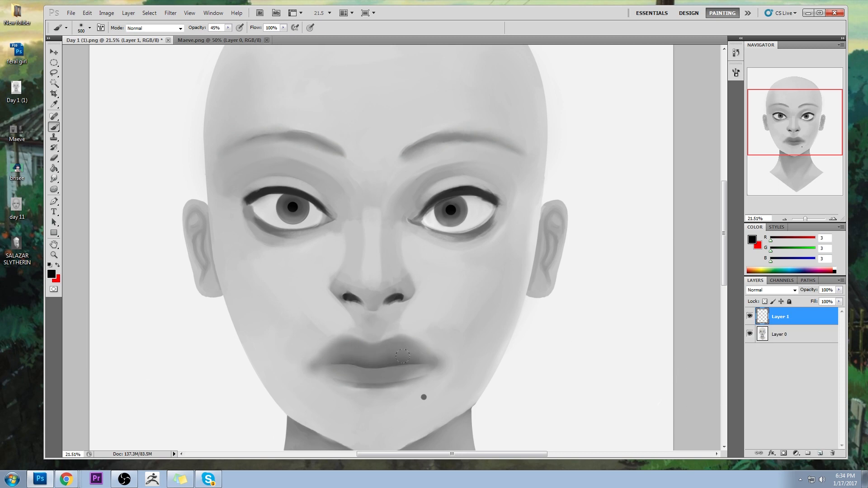
{"action": "mouse_move", "coordinate": [408, 362]}
{"action": "left_mouse_down"}
{"action": "mouse_move", "coordinate": [371, 367]}
{"action": "mouse_move", "coordinate": [344, 387]}
{"action": "left_mouse_up"}
{"action": "key", "text": "ctrl+alt+z"}
{"action": "key", "text": "ctrl+alt+z"}
- Lower the brush to 17% opacity at 300 px and shade the line between the lips in near-black RGB 3
{"action": "left_click", "coordinate": [228, 27]}
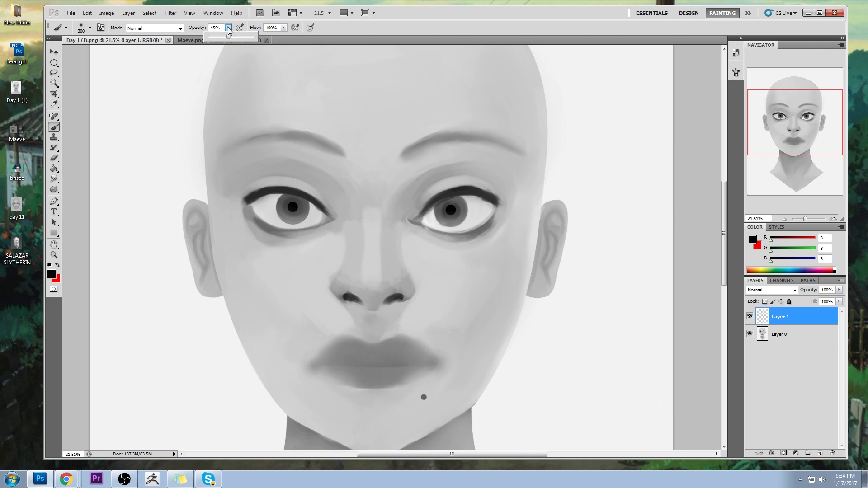
{"action": "left_click_drag", "start_coordinate": [229, 36], "coordinate": [216, 36]}
{"action": "left_click", "coordinate": [413, 365]}
{"action": "mouse_move", "coordinate": [402, 364]}
{"action": "left_mouse_down"}
{"action": "mouse_move", "coordinate": [330, 362]}
{"action": "mouse_move", "coordinate": [428, 361]}
{"action": "mouse_move", "coordinate": [412, 361]}
{"action": "left_mouse_up"}
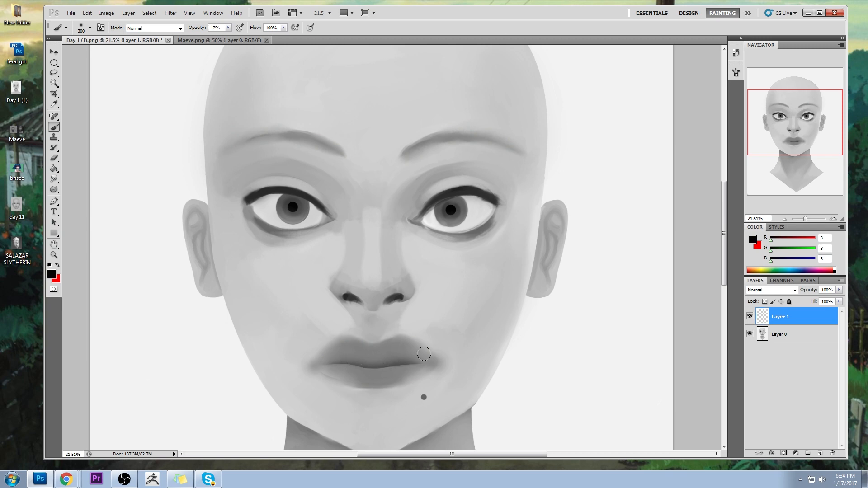
{"action": "key", "text": "m"}
{"action": "right_click", "coordinate": [429, 277]}
{"action": "key", "text": "Escape"}
- Compare the whole portrait with and without the new lip shading layer
{"action": "key", "text": "e"}
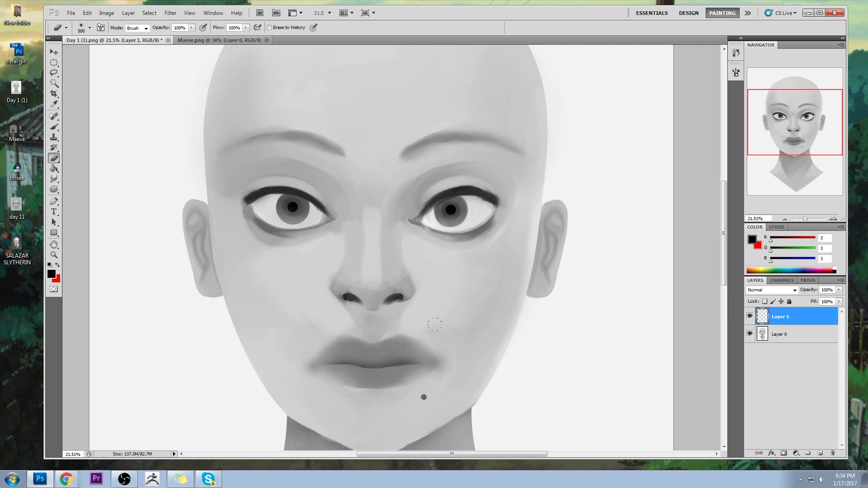
{"action": "key", "text": "ctrl+minus"}
{"action": "key", "text": "ctrl+minus"}
{"action": "key", "text": "ctrl+minus"}
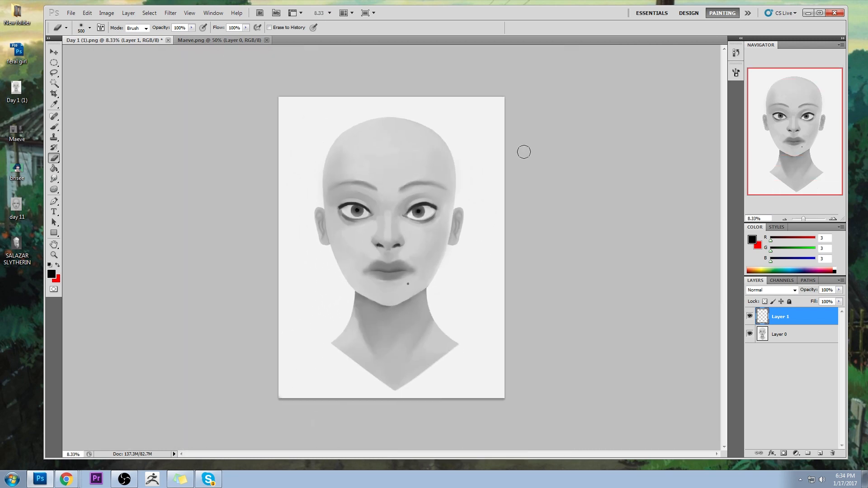
{"action": "key", "text": "v"}
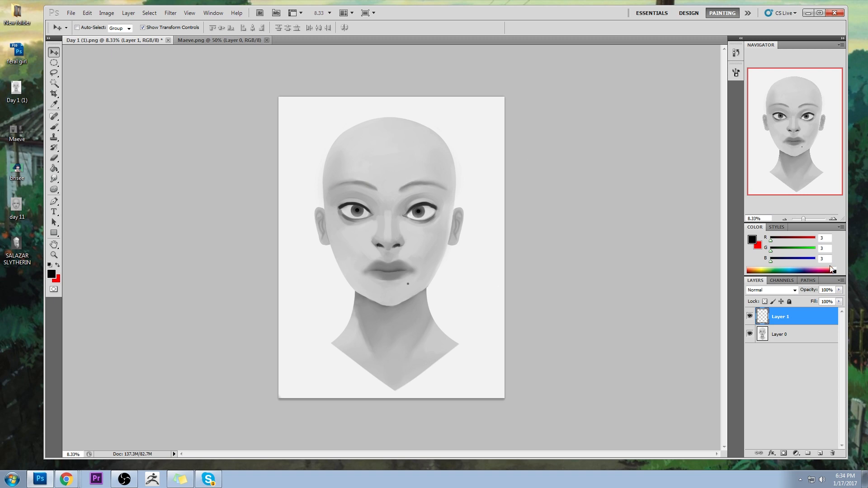
{"action": "left_click", "coordinate": [750, 317]}
{"action": "left_click", "coordinate": [750, 317]}
{"action": "left_click", "coordinate": [750, 317]}
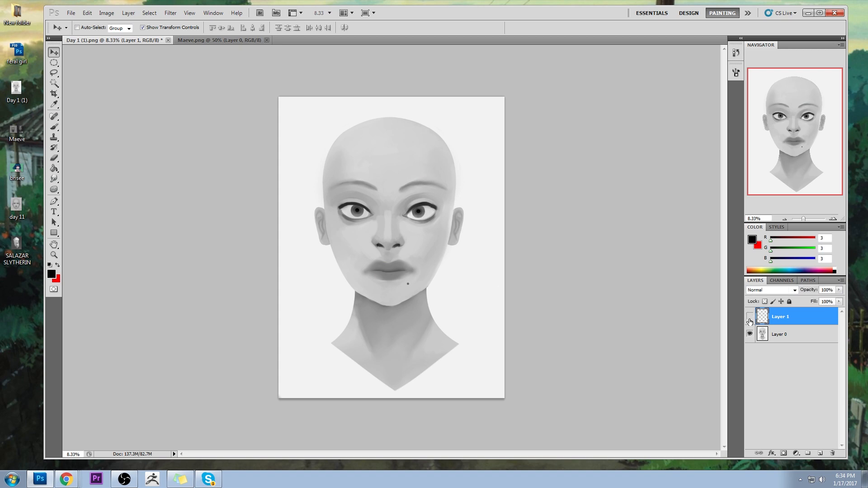
{"action": "left_click", "coordinate": [749, 320]}
- Darken both mouth corners with sampled gray RGB 45 at 17% opacity
{"action": "key", "text": "ctrl+plus"}
{"action": "key", "text": "ctrl+plus"}
{"action": "key", "text": "b"}
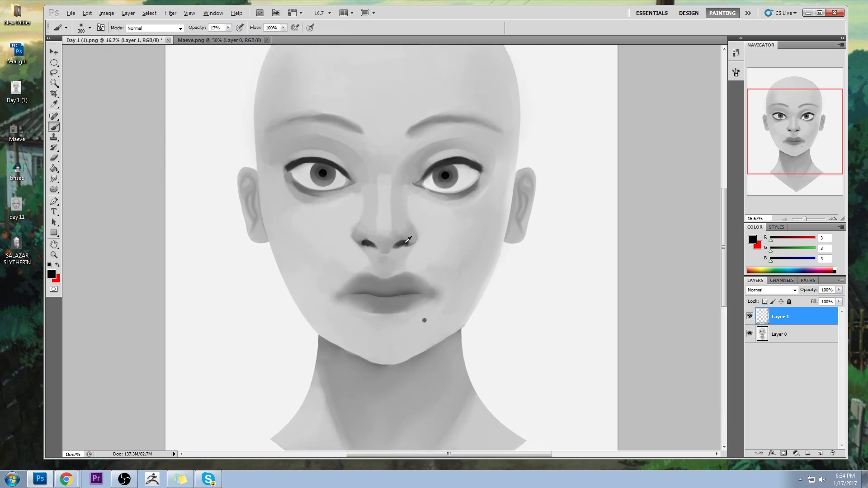
{"action": "left_click", "coordinate": [403, 240], "text": "alt"}
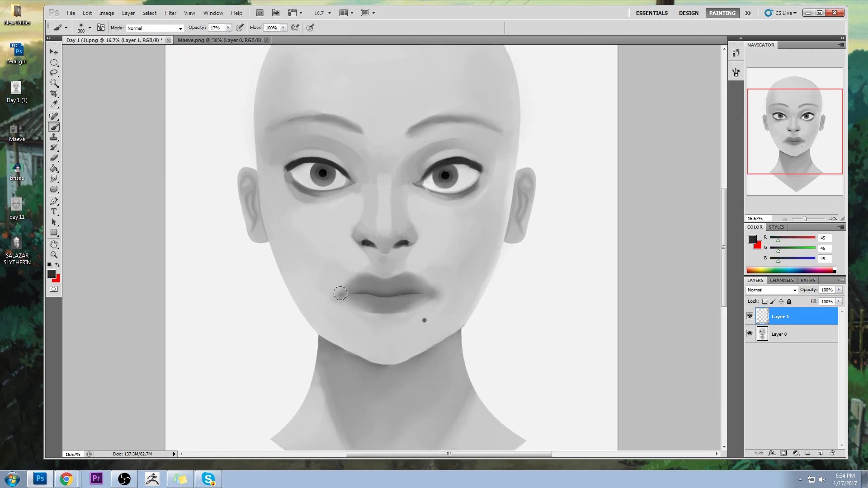
{"action": "left_click_drag", "start_coordinate": [340, 293], "coordinate": [341, 292]}
{"action": "left_click", "coordinate": [431, 291]}
- Sample skin gray RGB 192, raise the brush opacity to 38% and merge the lip shading layer into the portrait layer
{"action": "left_click", "coordinate": [426, 271], "text": "alt"}
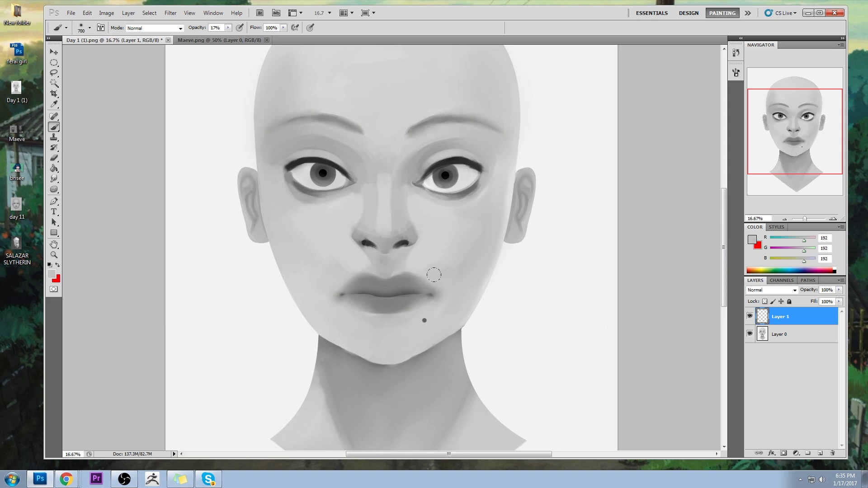
{"action": "left_click", "coordinate": [228, 28]}
{"action": "left_click_drag", "start_coordinate": [228, 36], "coordinate": [237, 36]}
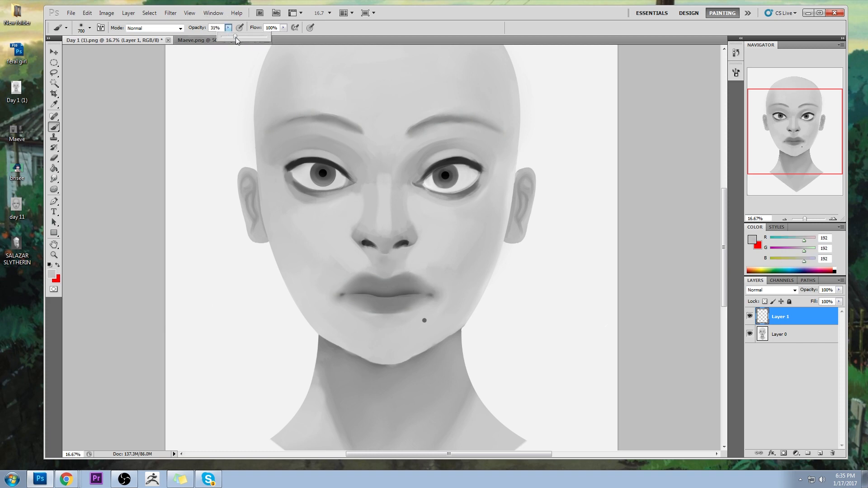
{"action": "left_click", "coordinate": [111, 64]}
{"action": "right_click", "coordinate": [788, 313]}
{"action": "left_click", "coordinate": [792, 287]}
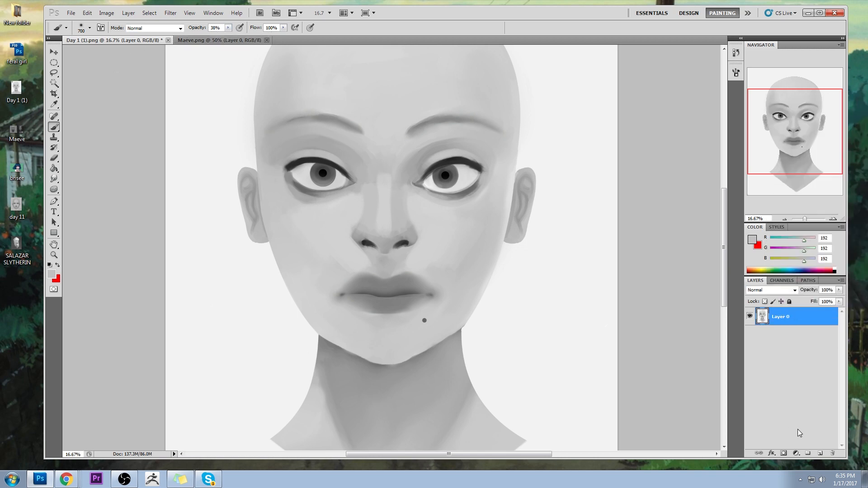
- Add a new layer and soften the skin above the mouth corners with sampled gray RGB 194
{"action": "left_click", "coordinate": [820, 453]}
{"action": "left_click", "coordinate": [446, 275], "text": "alt"}
{"action": "left_click_drag", "start_coordinate": [431, 272], "coordinate": [423, 271]}
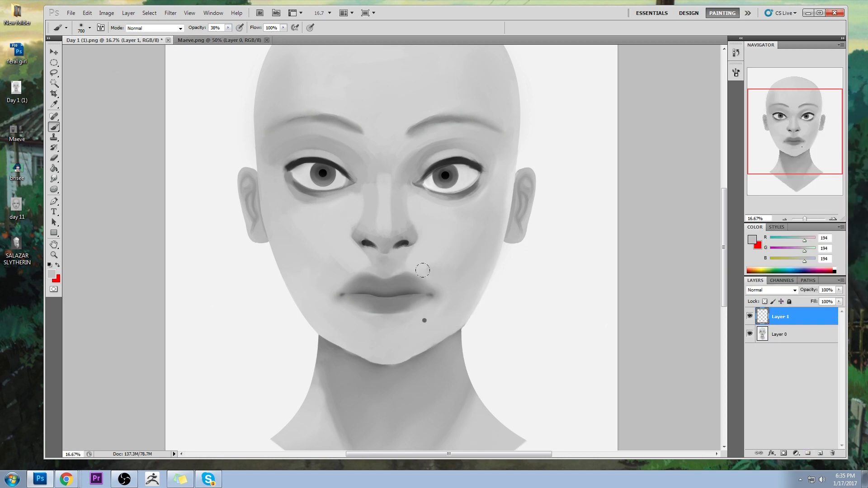
{"action": "left_click", "coordinate": [326, 281], "text": "alt"}
{"action": "left_click_drag", "start_coordinate": [324, 270], "coordinate": [328, 267]}
{"action": "key", "text": "ctrl+z"}
- Rework the lower lip's edge and shading with sampled grays RGB 210 and 100 at 38% opacity
{"action": "left_click", "coordinate": [335, 294], "text": "alt"}
{"action": "left_click", "coordinate": [438, 233], "text": "alt"}
{"action": "key", "text": "bracketright"}
{"action": "key", "text": "bracketright"}
{"action": "left_click_drag", "start_coordinate": [419, 299], "coordinate": [363, 305]}
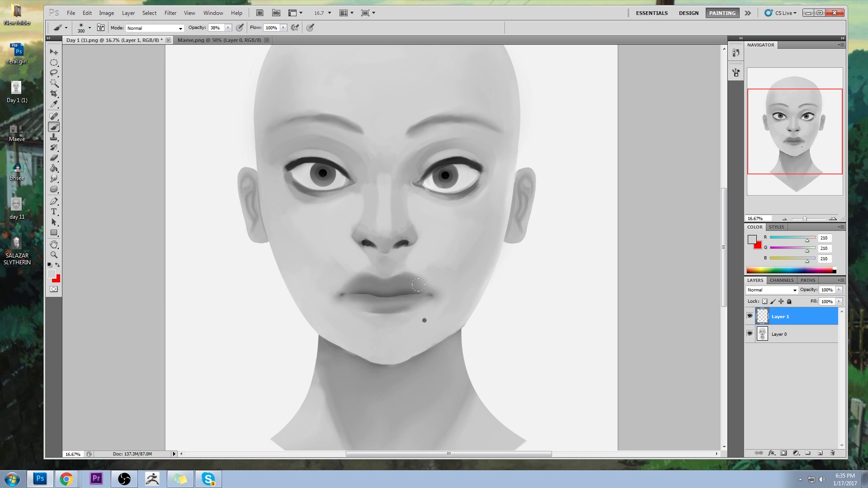
{"action": "key", "text": "ctrl+z"}
{"action": "key", "text": "ctrl+z"}
{"action": "left_click", "coordinate": [405, 292], "text": "alt"}
{"action": "left_click_drag", "start_coordinate": [379, 305], "coordinate": [402, 299]}
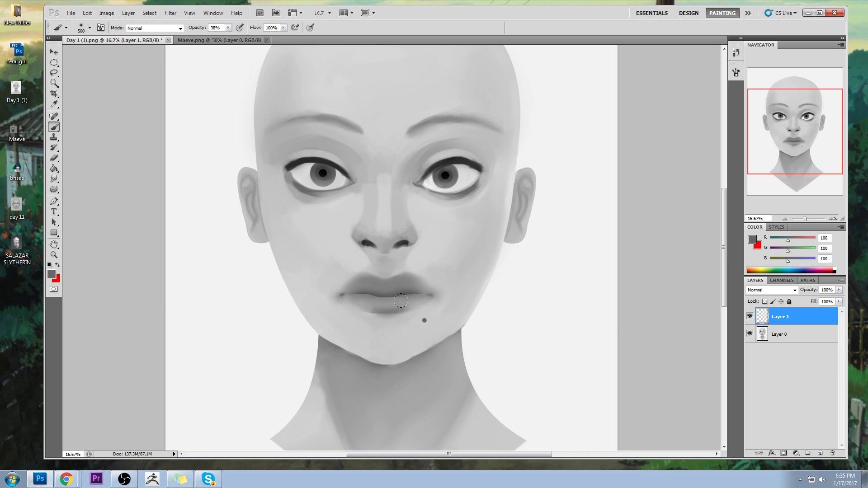
- Try a soft shading patch in gray RGB 100 on the background beside the face
{"action": "key", "text": "alt"}
{"action": "mouse_move", "coordinate": [537, 268]}
{"action": "left_mouse_down"}
{"action": "mouse_move", "coordinate": [517, 261]}
{"action": "mouse_move", "coordinate": [518, 285]}
{"action": "mouse_move", "coordinate": [532, 317]}
{"action": "mouse_move", "coordinate": [530, 269]}
{"action": "mouse_move", "coordinate": [542, 322]}
{"action": "mouse_move", "coordinate": [564, 350]}
{"action": "mouse_move", "coordinate": [520, 280]}
{"action": "mouse_move", "coordinate": [528, 353]}
{"action": "mouse_move", "coordinate": [537, 352]}
{"action": "mouse_move", "coordinate": [513, 278]}
{"action": "mouse_move", "coordinate": [547, 255]}
{"action": "mouse_move", "coordinate": [553, 284]}
{"action": "mouse_move", "coordinate": [556, 271]}
{"action": "mouse_move", "coordinate": [549, 291]}
{"action": "left_mouse_up"}
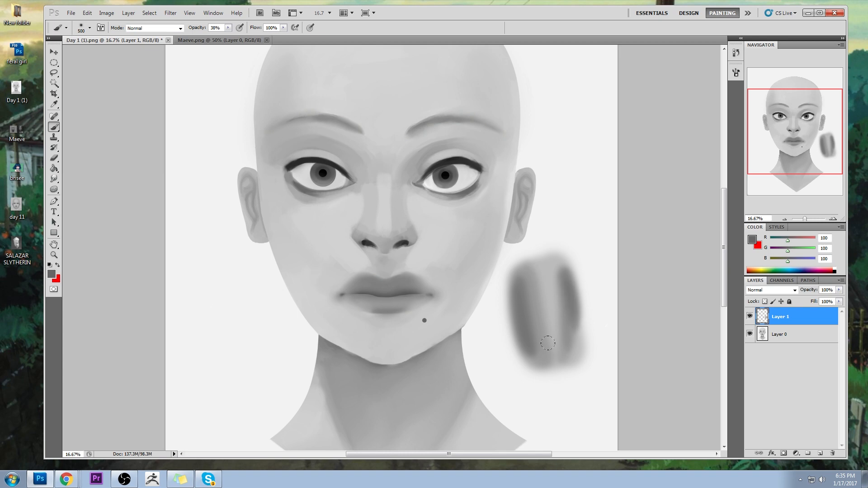
{"action": "key", "text": "ctrl+alt+z"}
{"action": "key", "text": "ctrl+alt+z"}
{"action": "key", "text": "ctrl+alt+z"}
{"action": "key", "text": "ctrl+alt+z"}
{"action": "key", "text": "ctrl+alt+z"}
{"action": "key", "text": "ctrl+alt+z"}
{"action": "key", "text": "ctrl+alt+z"}
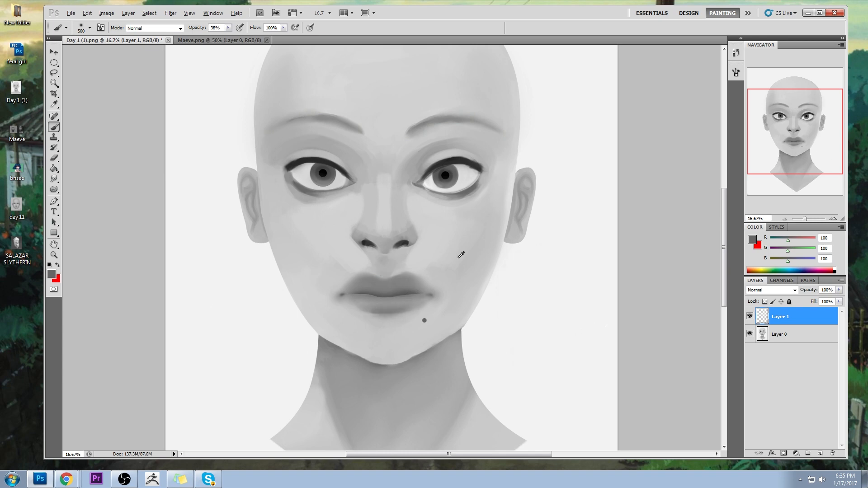
- Clean up the skin around the lips with sampled gray RGB 210 at 500 px
{"action": "left_click", "coordinate": [401, 271], "text": "alt"}
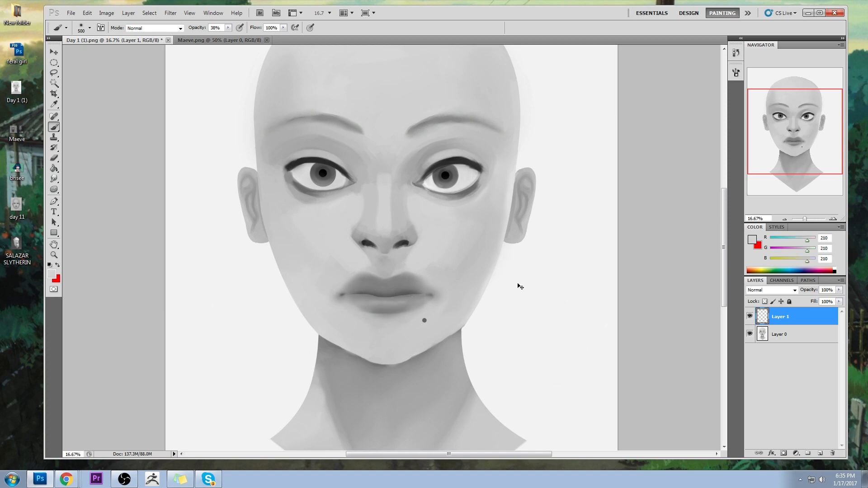
{"action": "key", "text": "ctrl+minus"}
{"action": "key", "text": "ctrl+minus"}
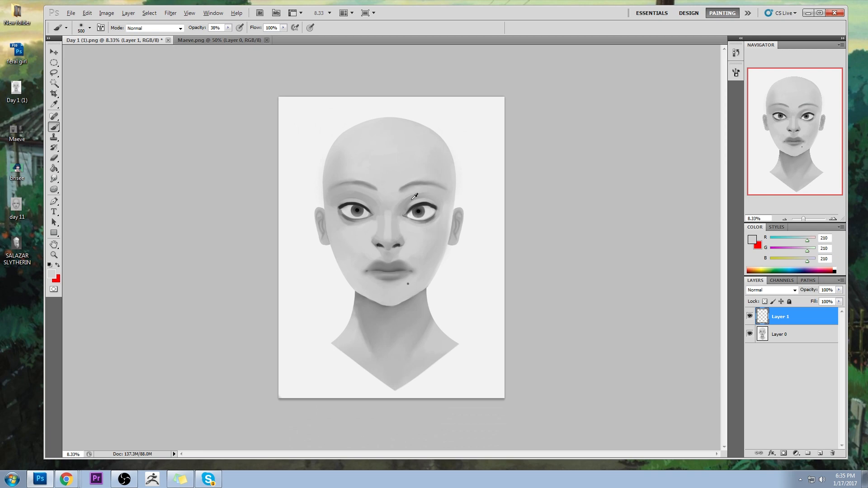
- Enlarge the brush to 800 px and shade the inner eye sockets and brow area with sampled grays, including RGB 163 and 212
{"action": "left_click", "coordinate": [414, 197], "text": "alt"}
{"action": "key", "text": "bracketright"}
{"action": "key", "text": "bracketright"}
{"action": "key", "text": "bracketright"}
{"action": "left_click", "coordinate": [409, 202], "text": "alt"}
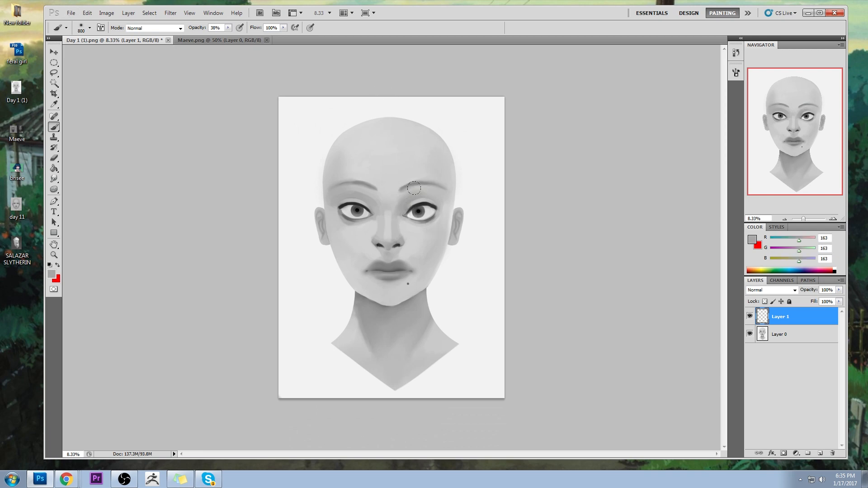
{"action": "left_click", "coordinate": [373, 198], "text": "alt"}
{"action": "left_click", "coordinate": [420, 187], "text": "alt"}
{"action": "left_click", "coordinate": [339, 188], "text": "alt"}
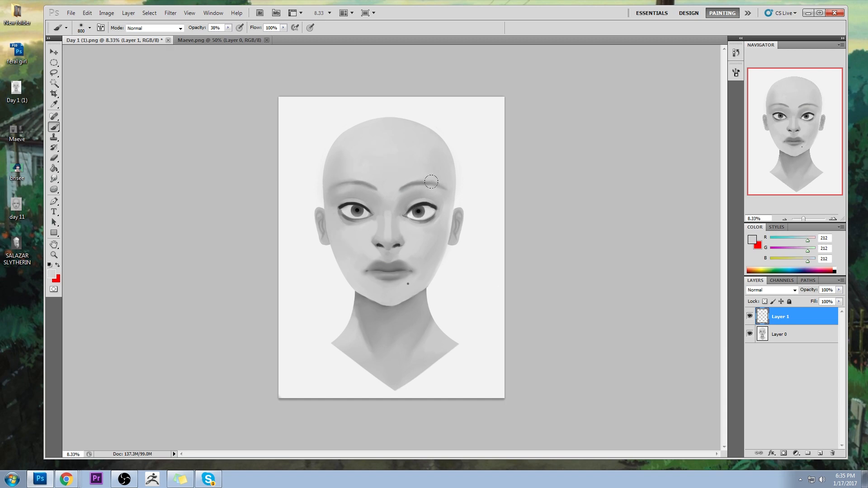
- Darken the upper lash lines of both eyes with sampled gray RGB 47 and touch up the eye whites with gray RGB 220
{"action": "left_click", "coordinate": [436, 204], "text": "alt"}
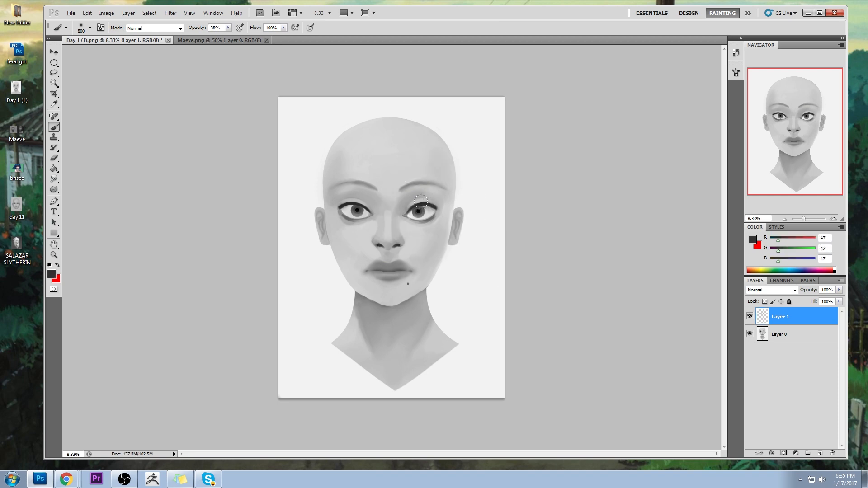
{"action": "left_click_drag", "start_coordinate": [354, 208], "coordinate": [334, 205]}
{"action": "key", "text": "ctrl+z"}
{"action": "left_click_drag", "start_coordinate": [366, 208], "coordinate": [339, 202]}
{"action": "left_click_drag", "start_coordinate": [447, 204], "coordinate": [431, 199]}
{"action": "left_click", "coordinate": [430, 212], "text": "alt"}
{"action": "left_click", "coordinate": [429, 214], "text": "alt"}
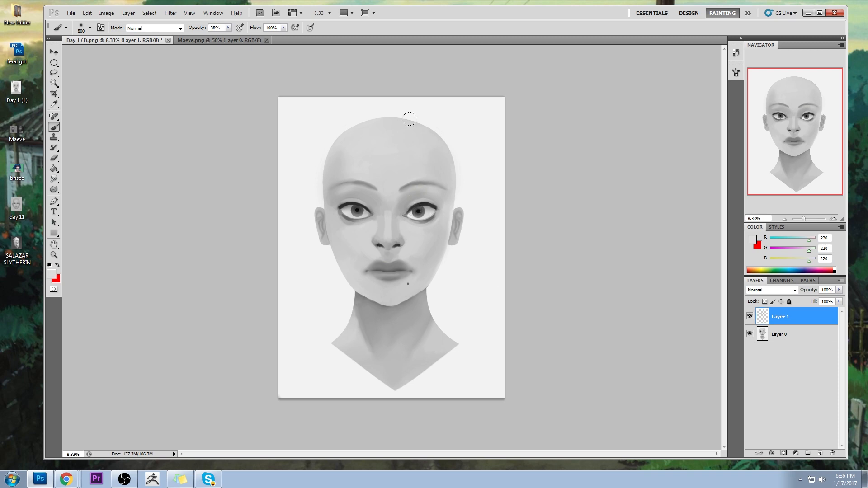
- Reduce the brush to 500 px and touch up the pupils with sampled RGB 9 and a mouth corner with gray RGB 200
{"action": "key", "text": "bracketleft"}
{"action": "key", "text": "bracketleft"}
{"action": "key", "text": "bracketleft"}
{"action": "key", "text": "bracketleft"}
{"action": "key", "text": "bracketleft"}
{"action": "key", "text": "bracketleft"}
{"action": "key", "text": "bracketleft"}
{"action": "key", "text": "bracketright"}
{"action": "key", "text": "bracketright"}
{"action": "key", "text": "bracketright"}
{"action": "key", "text": "bracketright"}
{"action": "left_click", "coordinate": [417, 212], "text": "alt"}
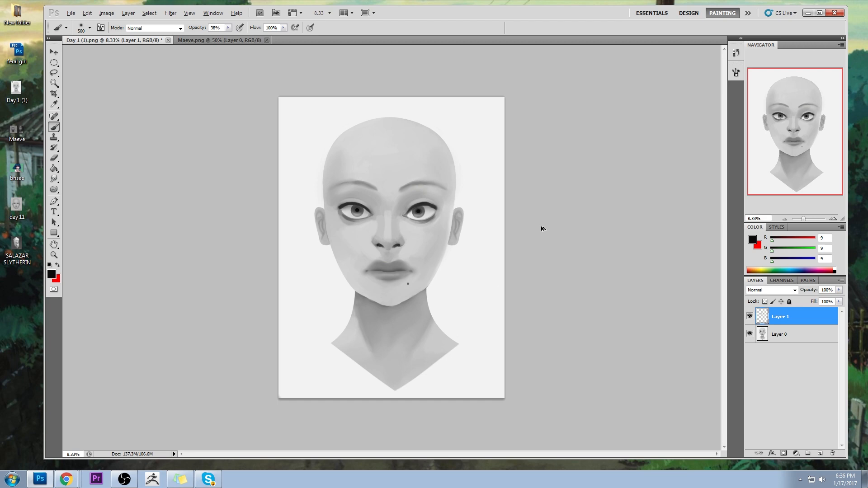
{"action": "left_click", "coordinate": [363, 265], "text": "alt"}
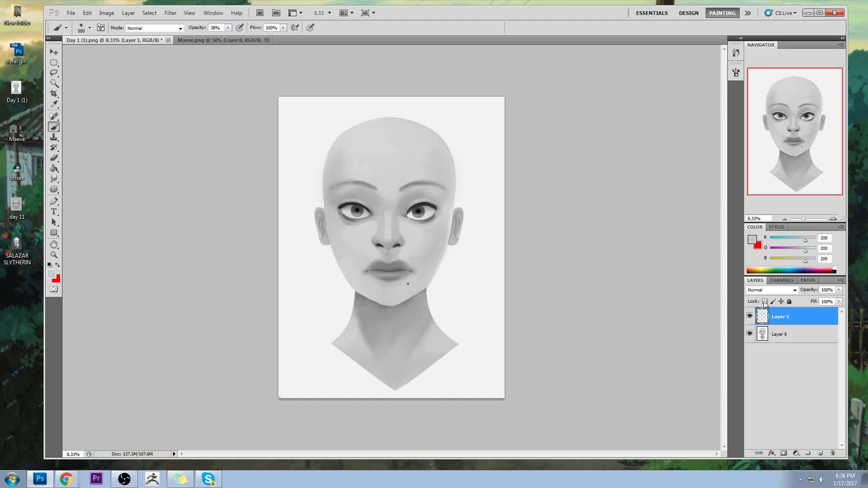
- Merge the painted correction layer down into Layer 0
{"action": "right_click", "coordinate": [767, 319]}
{"action": "left_click", "coordinate": [810, 290]}
{"action": "left_click", "coordinate": [170, 12]}
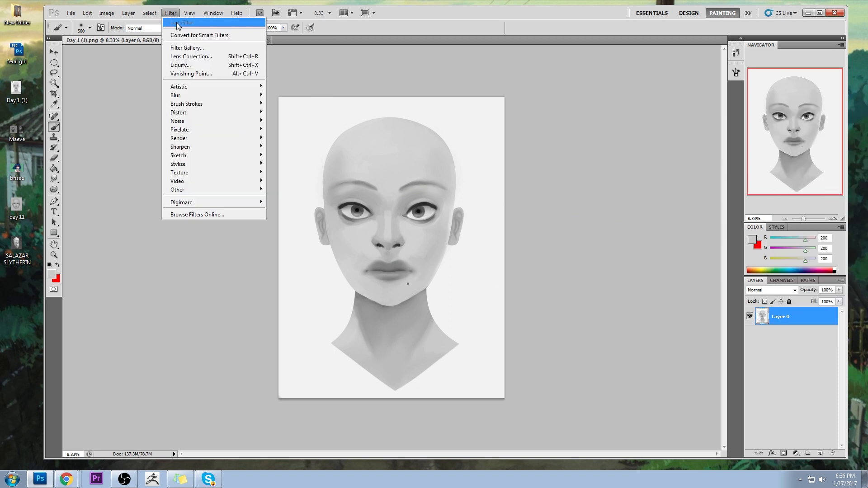
{"action": "left_click", "coordinate": [190, 65]}
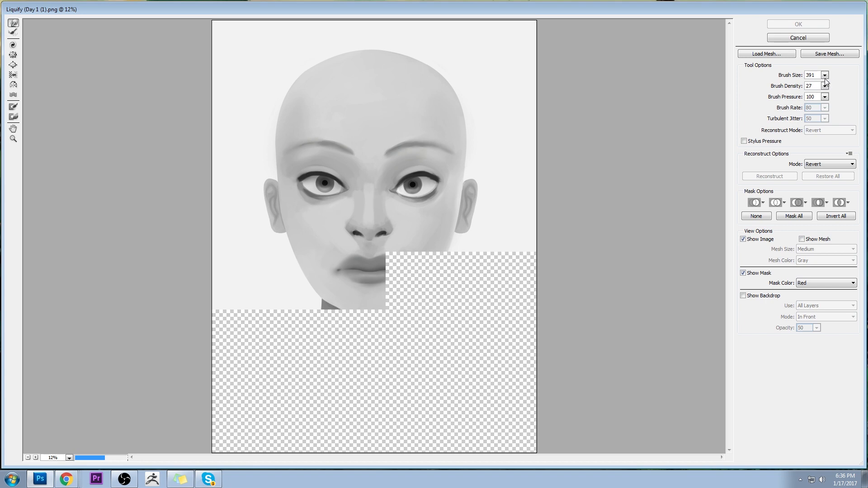
{"action": "left_click", "coordinate": [824, 76]}
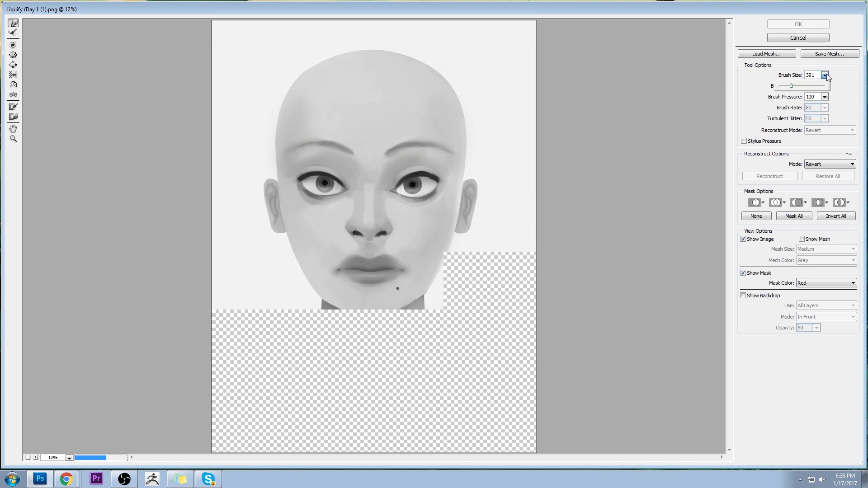
{"action": "left_click", "coordinate": [788, 91]}
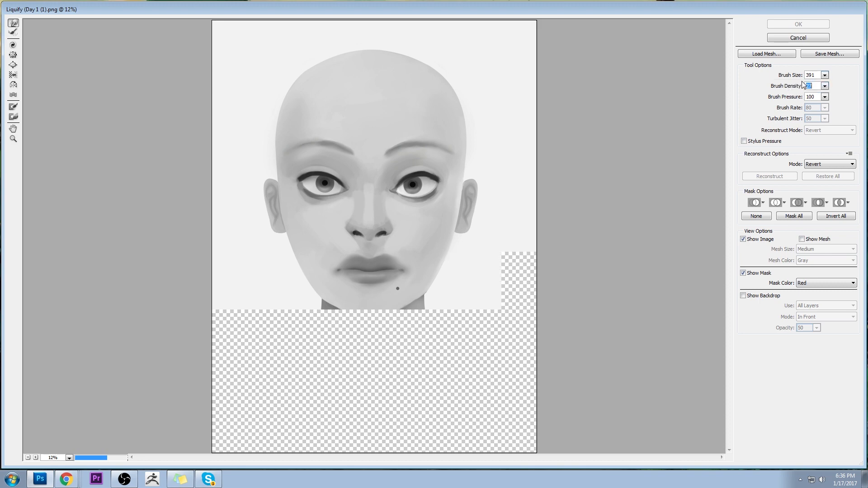
{"action": "left_click", "coordinate": [798, 38]}
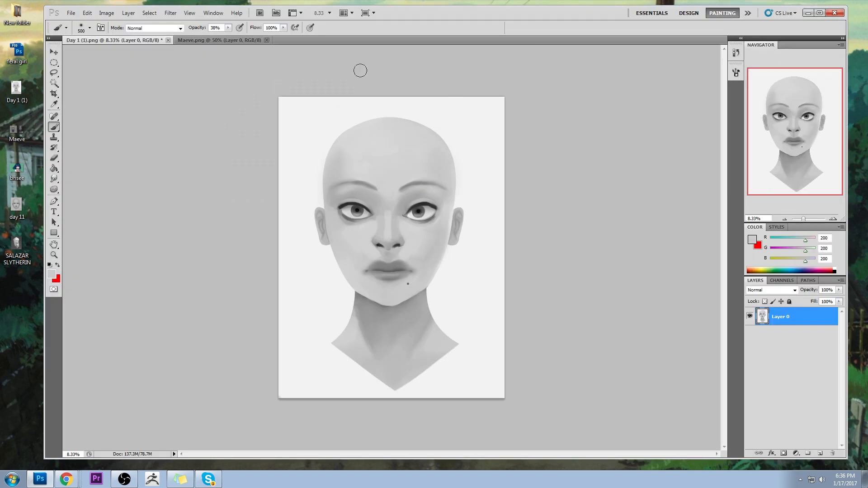
- Scale the image down to 3000 pixels wide and apply the Liquify filter to the portrait
{"action": "left_click", "coordinate": [107, 12]}
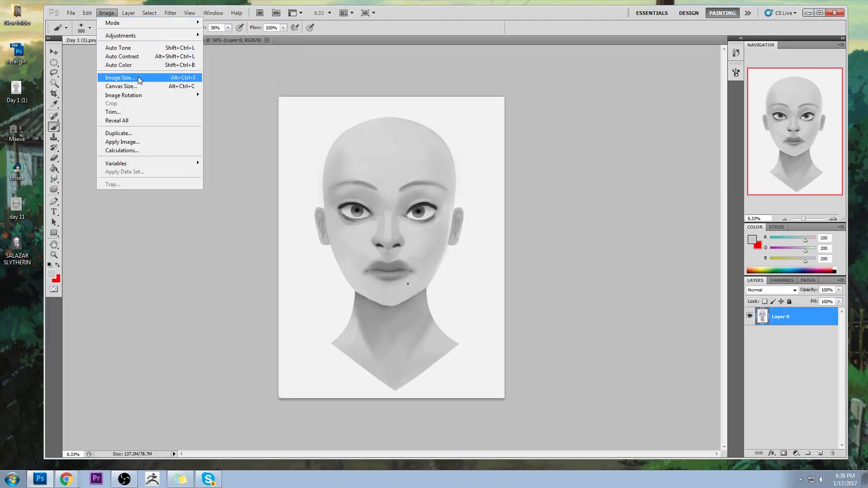
{"action": "left_click", "coordinate": [119, 78]}
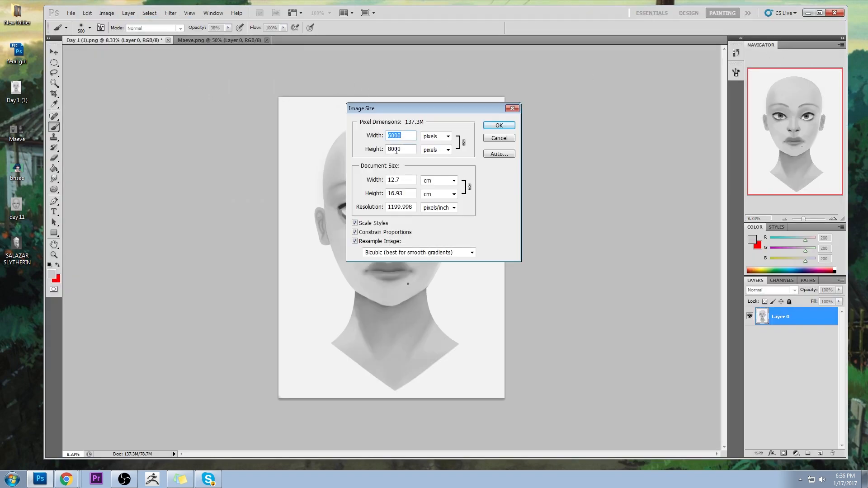
{"action": "type", "text": "5000"}
{"action": "left_click", "coordinate": [499, 125]}
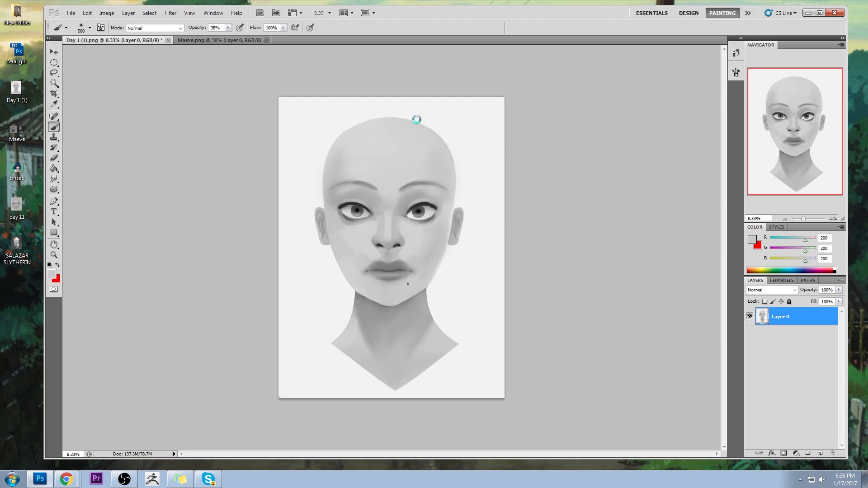
{"action": "left_click", "coordinate": [183, 67]}
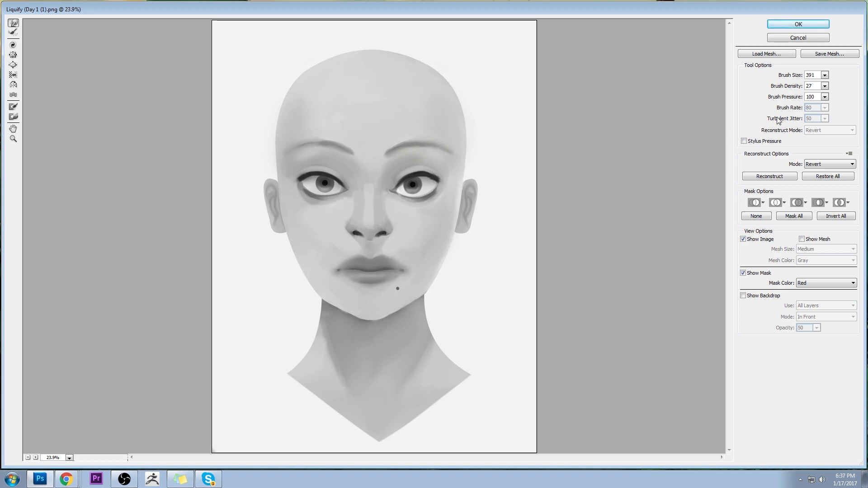
{"action": "left_click", "coordinate": [799, 26]}
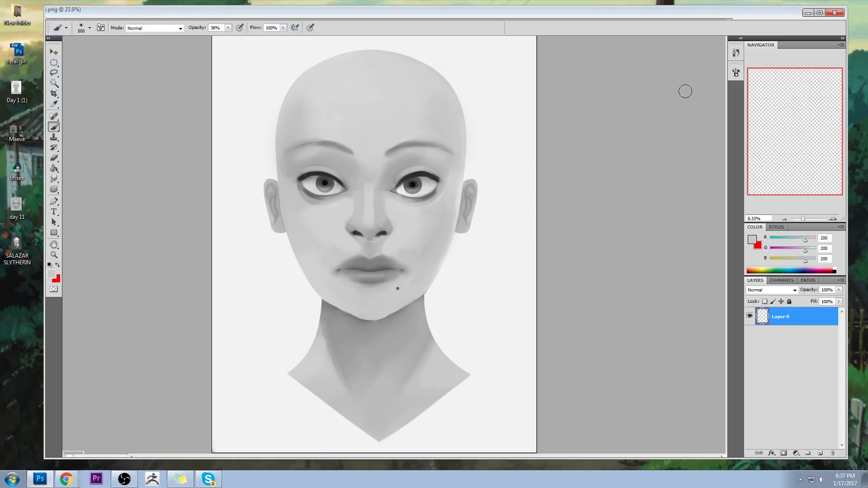
{"action": "key", "text": "ctrl+plus"}
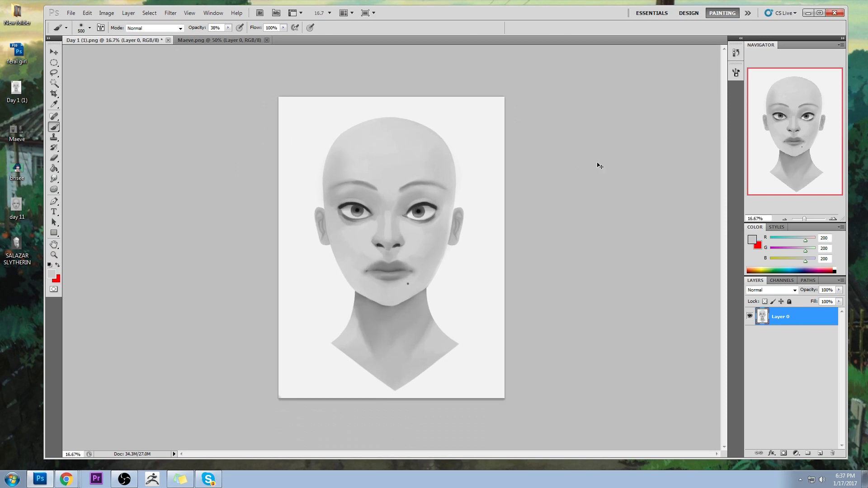
- Copy the whole corrected portrait and paste it as a new layer over the original Day 1 image restored from the history snapshot
{"action": "key", "text": "ctrl+a"}
{"action": "left_click", "coordinate": [736, 52]}
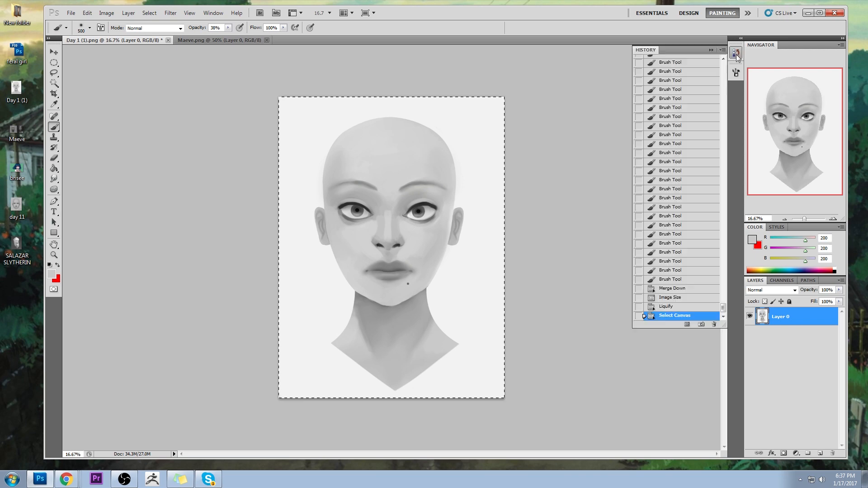
{"action": "left_click_drag", "start_coordinate": [723, 312], "coordinate": [723, 61]}
{"action": "left_click", "coordinate": [685, 63]}
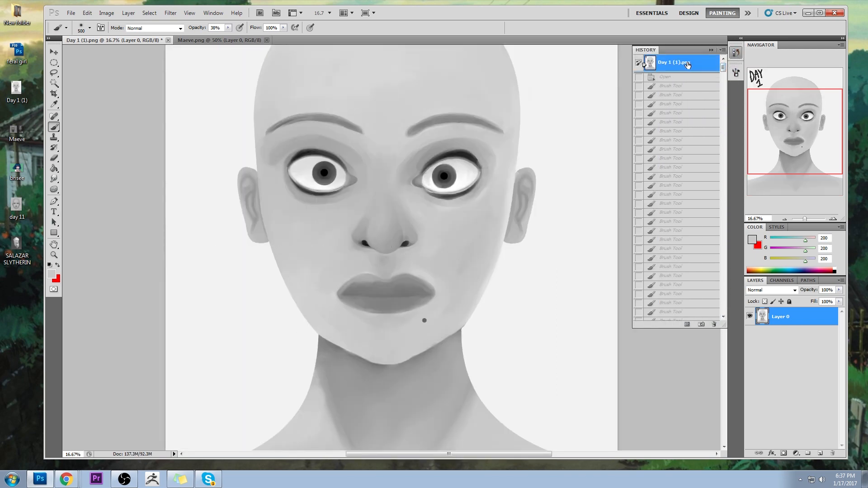
{"action": "key", "text": "ctrl+shift+v"}
{"action": "left_click", "coordinate": [711, 49]}
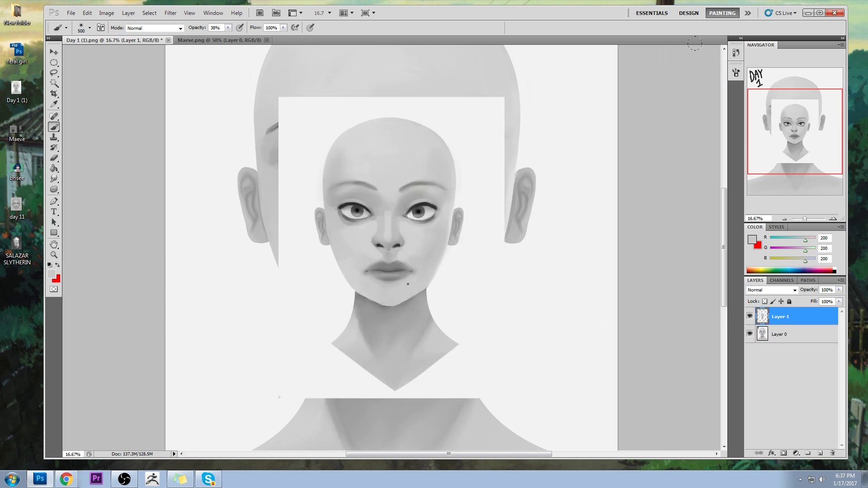
- Resize the restored document to 3000 pixels wide with constrained proportions
{"action": "left_click", "coordinate": [171, 12]}
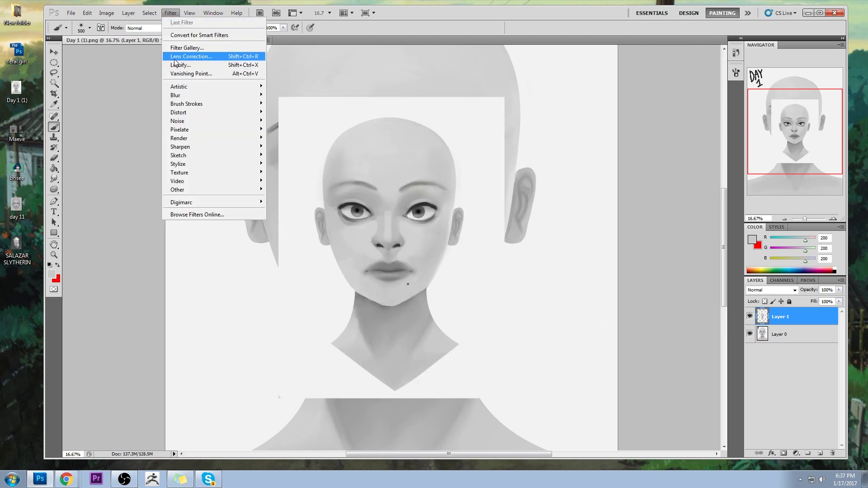
{"action": "left_click", "coordinate": [107, 13]}
{"action": "left_click", "coordinate": [106, 12]}
{"action": "left_click", "coordinate": [150, 78]}
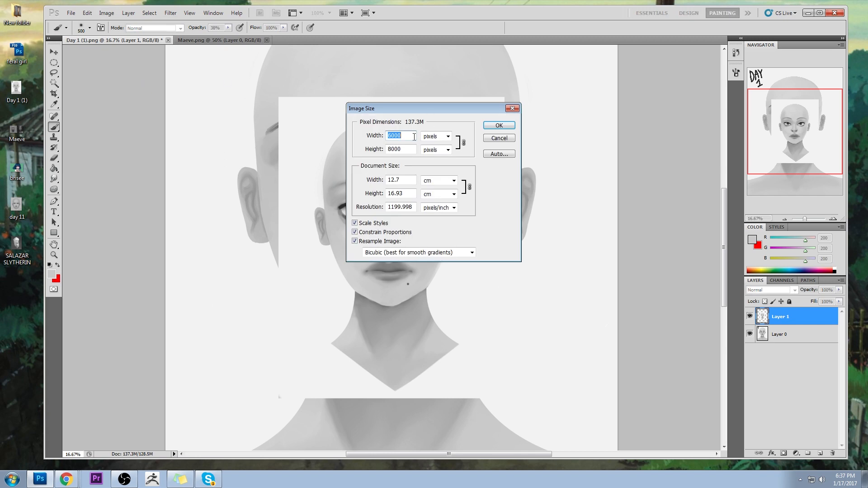
{"action": "type", "text": "3000"}
{"action": "left_click", "coordinate": [499, 128]}
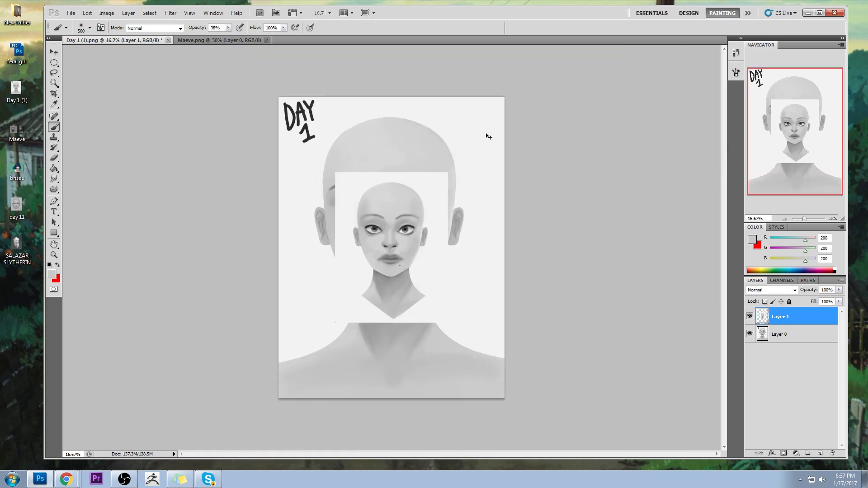
- Paste the corrected portrait again at full canvas size and delete the undersized Layer 1 copy
{"action": "key", "text": "ctrl+v"}
{"action": "left_click", "coordinate": [806, 340]}
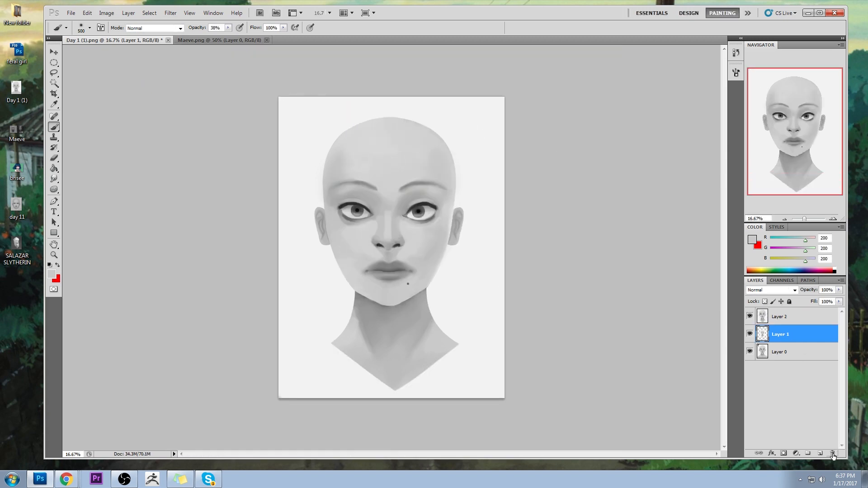
{"action": "key", "text": "Delete"}
- Compare the corrected portrait with the original Day 1 drawing by repeatedly hiding and showing Layer 2
{"action": "left_click", "coordinate": [750, 318]}
{"action": "left_click", "coordinate": [750, 317]}
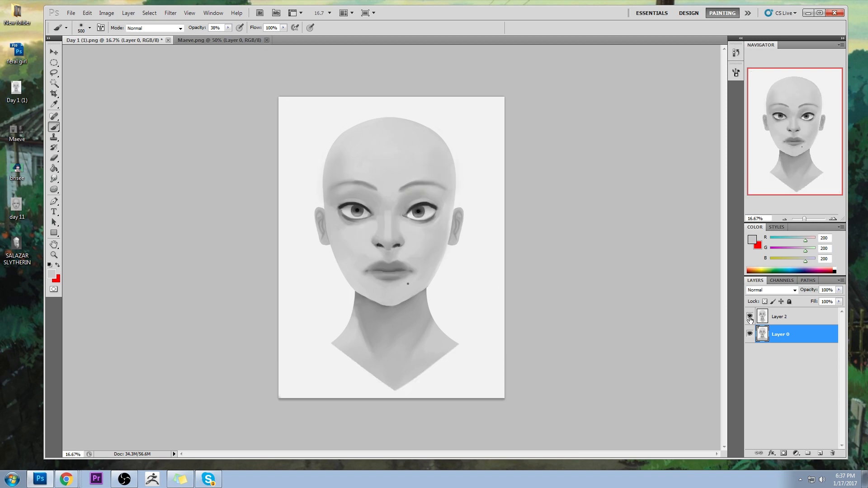
{"action": "left_click", "coordinate": [750, 318]}
{"action": "left_click", "coordinate": [750, 317]}
{"action": "key", "text": "ctrl+plus"}
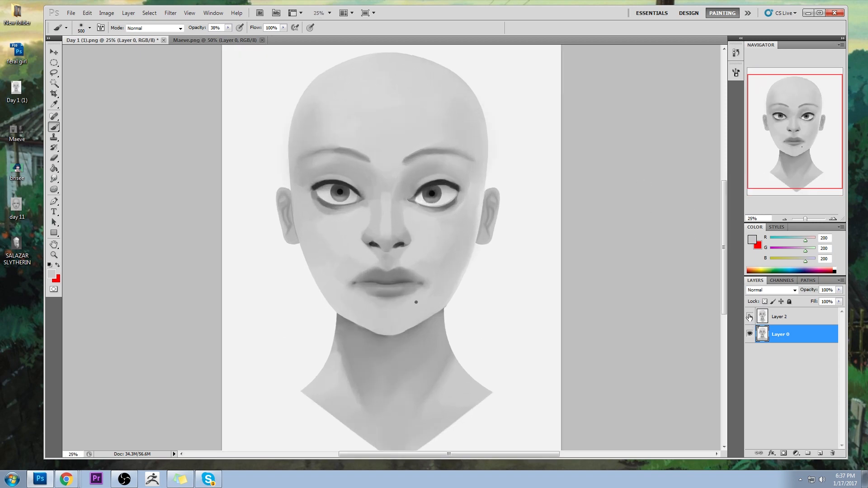
{"action": "left_click", "coordinate": [750, 317]}
{"action": "left_click", "coordinate": [750, 318]}
{"action": "left_click", "coordinate": [749, 319]}
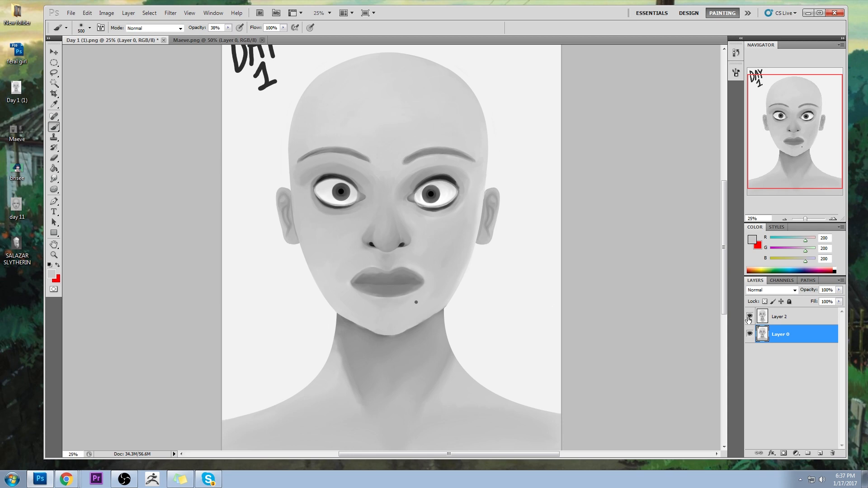
{"action": "left_click", "coordinate": [749, 318]}
{"action": "left_click", "coordinate": [749, 319]}
{"action": "left_click", "coordinate": [751, 317]}
{"action": "left_click", "coordinate": [751, 318]}
{"action": "left_click", "coordinate": [751, 318]}
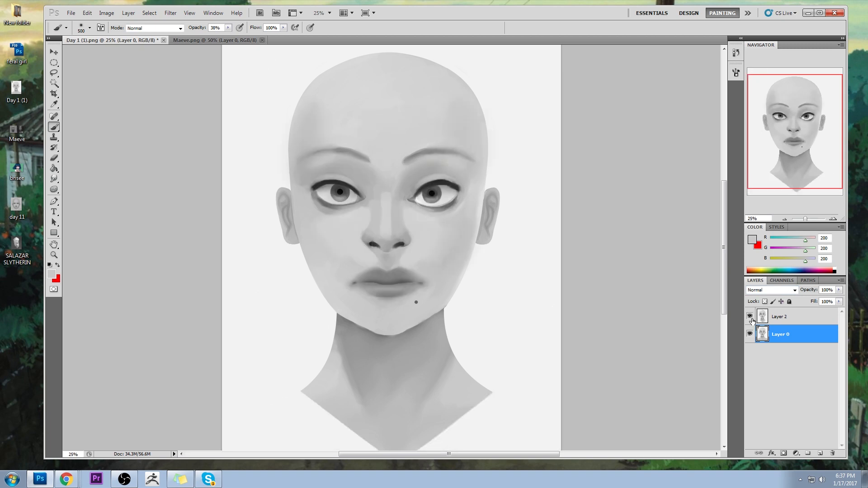
{"action": "left_click", "coordinate": [751, 318]}
{"action": "left_click", "coordinate": [751, 318]}
- Flatten the image into a single background layer and reduce the brush to 150 px
{"action": "right_click", "coordinate": [789, 318]}
{"action": "left_click", "coordinate": [808, 313]}
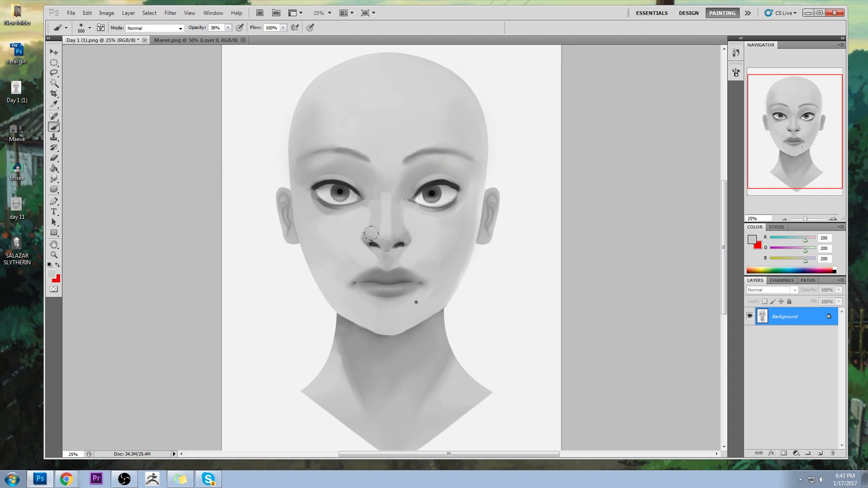
{"action": "key", "text": "bracketleft"}
{"action": "key", "text": "bracketleft"}
{"action": "key", "text": "bracketleft"}
{"action": "key", "text": "bracketleft"}
{"action": "key", "text": "bracketleft"}
- Switch to Chrome, search Google Images for "geometric shapes" and view the colored list of 3D geometric shapes
{"action": "key", "text": "alt+Tab"}
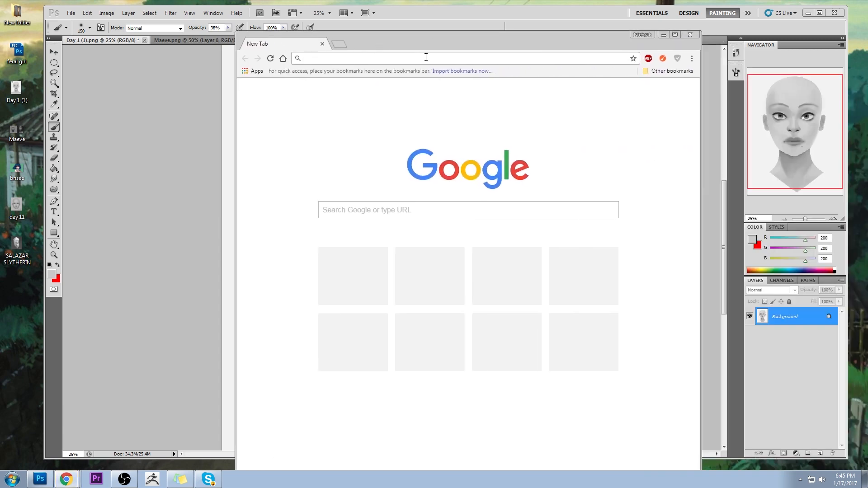
{"action": "type", "text": "geometric shapes"}
{"action": "key", "text": "Return"}
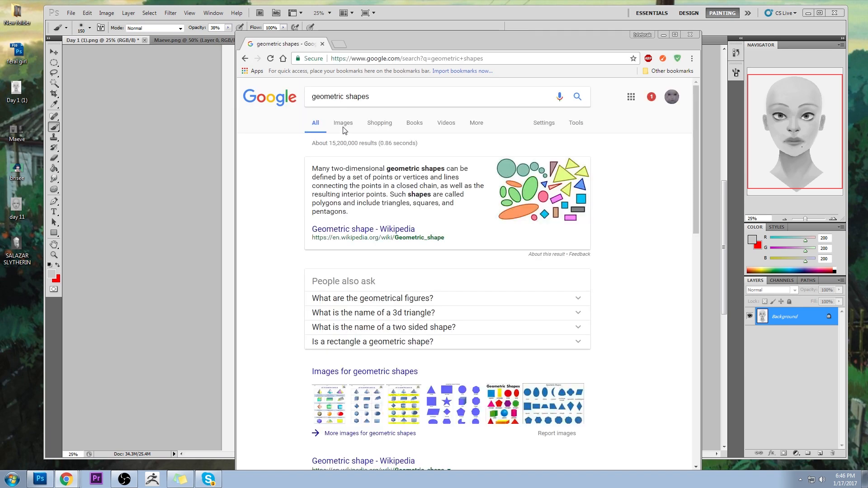
{"action": "left_click", "coordinate": [342, 131]}
{"action": "left_click", "coordinate": [358, 212]}
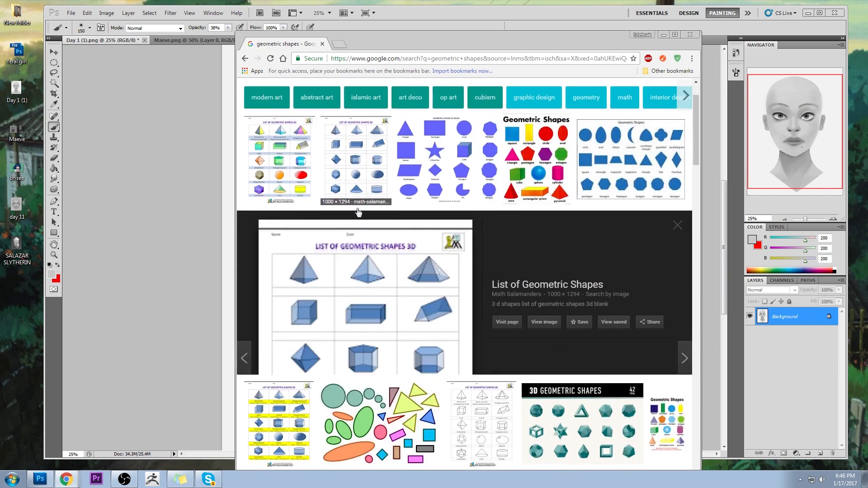
{"action": "left_click", "coordinate": [275, 114]}
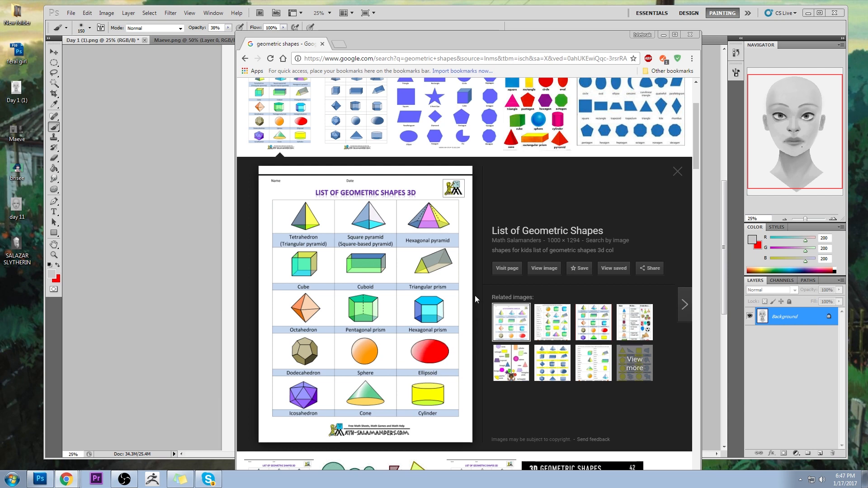
{"action": "left_click_drag", "start_coordinate": [481, 38], "coordinate": [447, 15]}
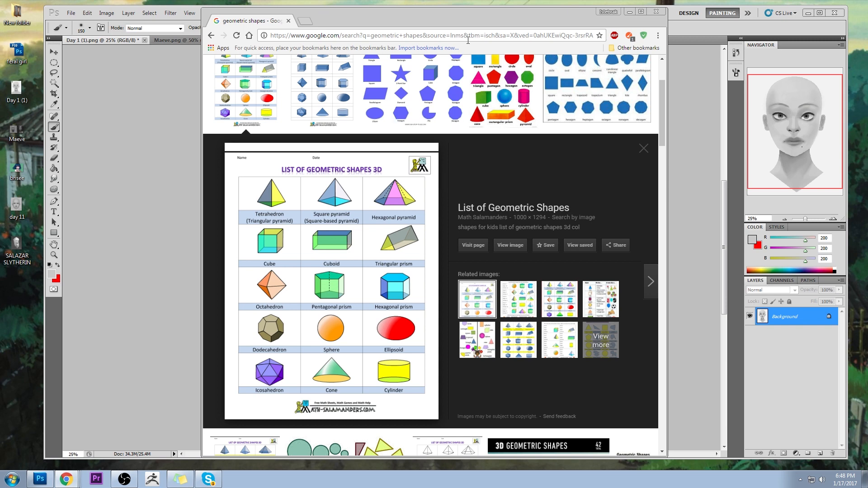
{"action": "left_click_drag", "start_coordinate": [484, 21], "coordinate": [470, 17]}
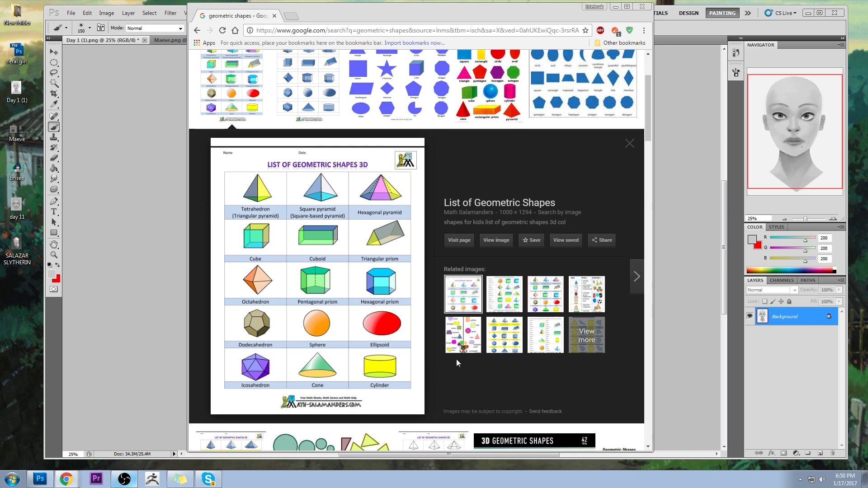
- Switch back to Photoshop and try warm foreground colors in the Color Picker, from light tints to dark brown 382825
{"action": "left_click", "coordinate": [751, 243]}
{"action": "left_click", "coordinate": [751, 243]}
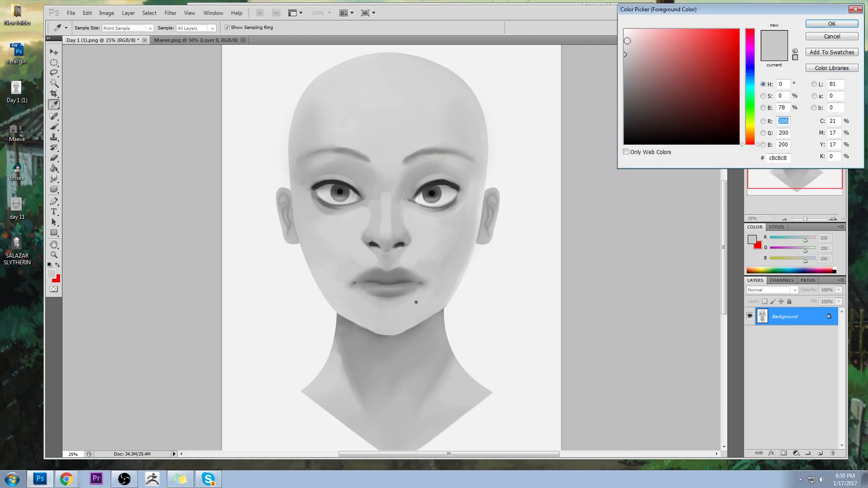
{"action": "left_click_drag", "start_coordinate": [767, 144], "coordinate": [758, 139]}
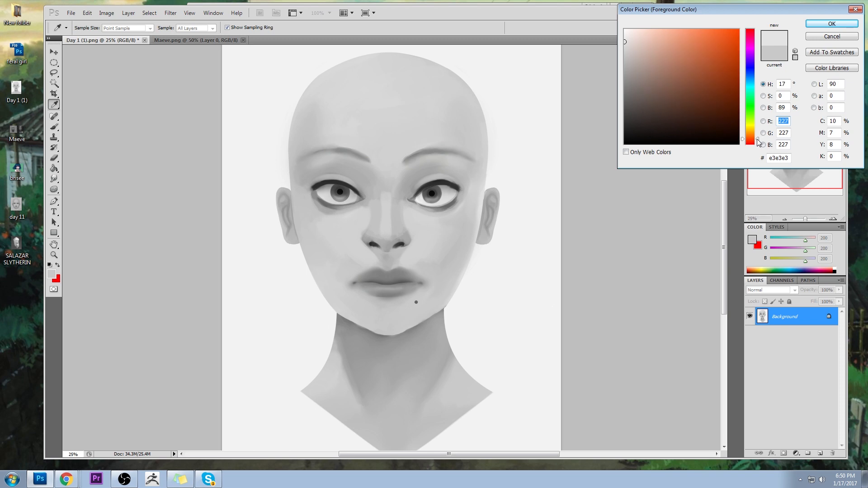
{"action": "left_click_drag", "start_coordinate": [653, 44], "coordinate": [647, 42]}
{"action": "left_click_drag", "start_coordinate": [759, 139], "coordinate": [758, 141]}
{"action": "left_click_drag", "start_coordinate": [652, 45], "coordinate": [662, 119]}
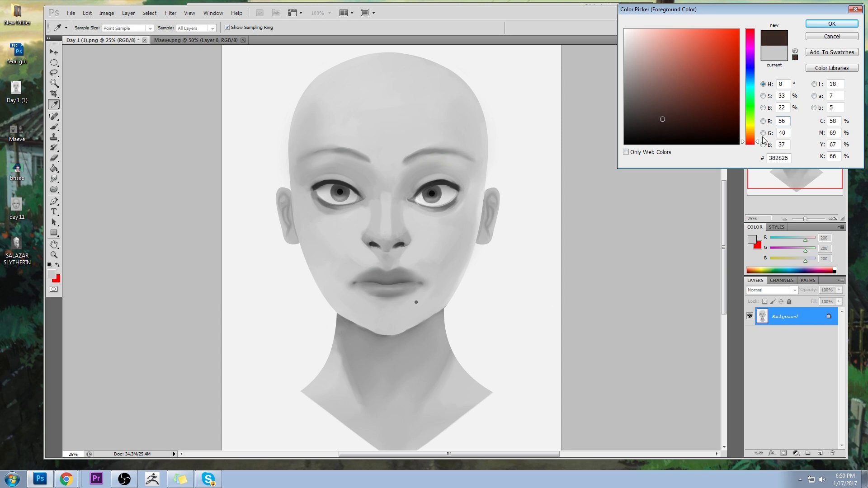
{"action": "left_click", "coordinate": [843, 38]}
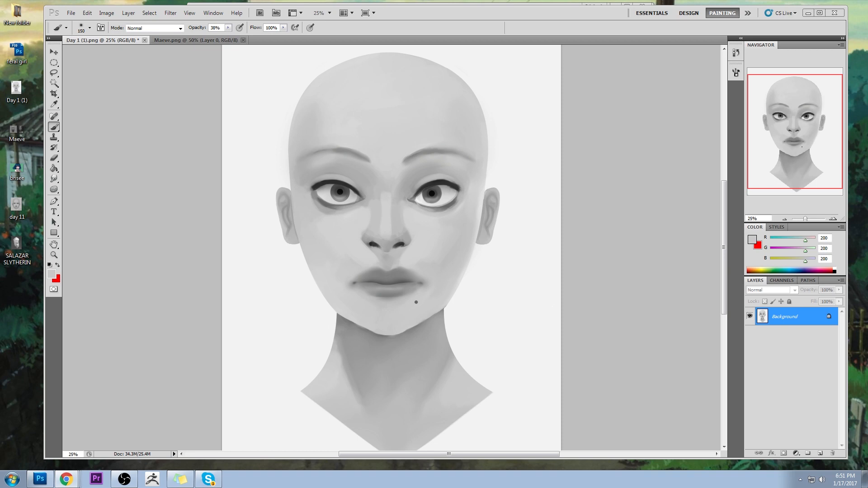
- Switch to a new Chrome window and open the website istebrak.com
{"action": "left_click_drag", "start_coordinate": [867, 45], "coordinate": [312, 14]}
{"action": "left_click_drag", "start_coordinate": [452, 12], "coordinate": [444, 17]}
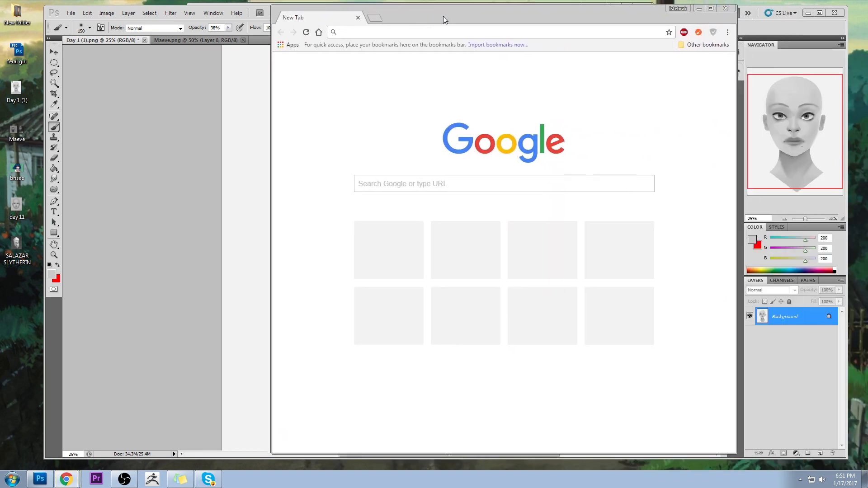
{"action": "type", "text": "istebrak.com"}
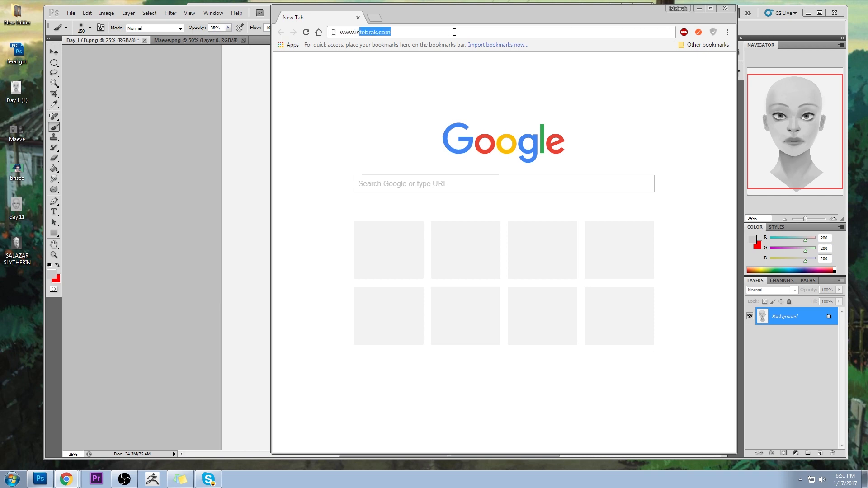
{"action": "key", "text": "Return"}
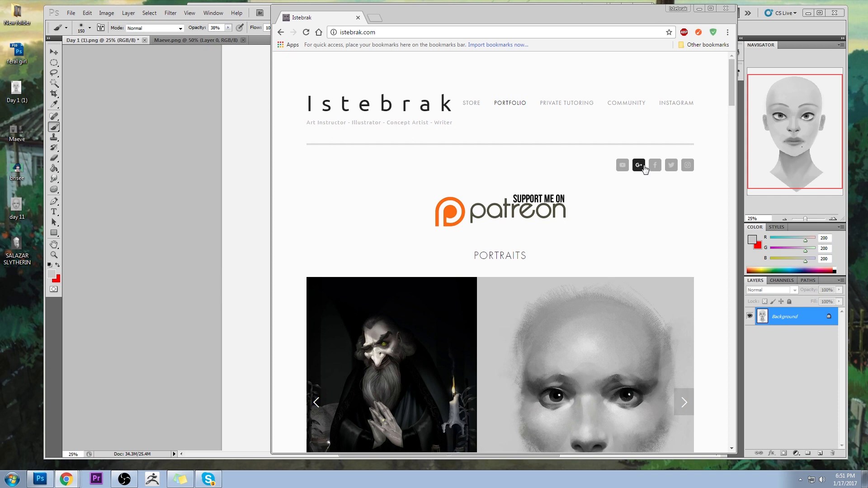
- Open the site's linked Google+ community in a new tab and view the pinned poll on the next Critique Hour theme
{"action": "right_click", "coordinate": [641, 168]}
{"action": "left_click", "coordinate": [651, 171]}
{"action": "left_click", "coordinate": [412, 17]}
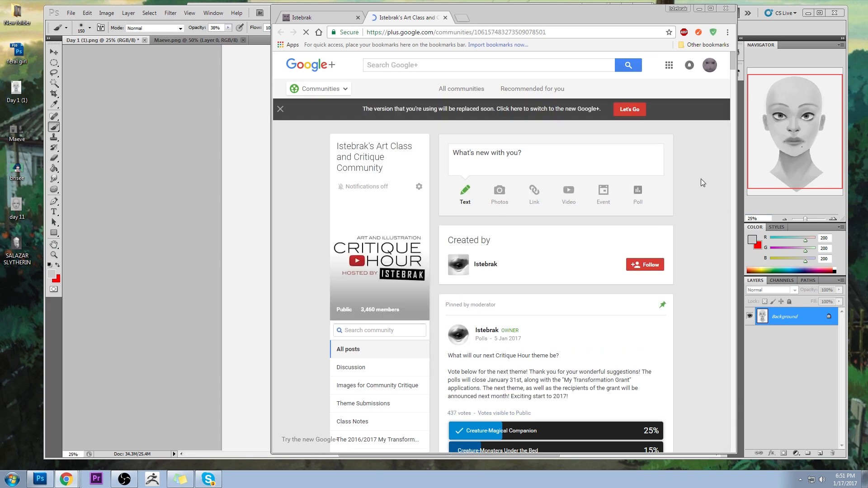
{"action": "scroll", "coordinate": [701, 179], "scroll_direction": "down", "scroll_amount": 4}
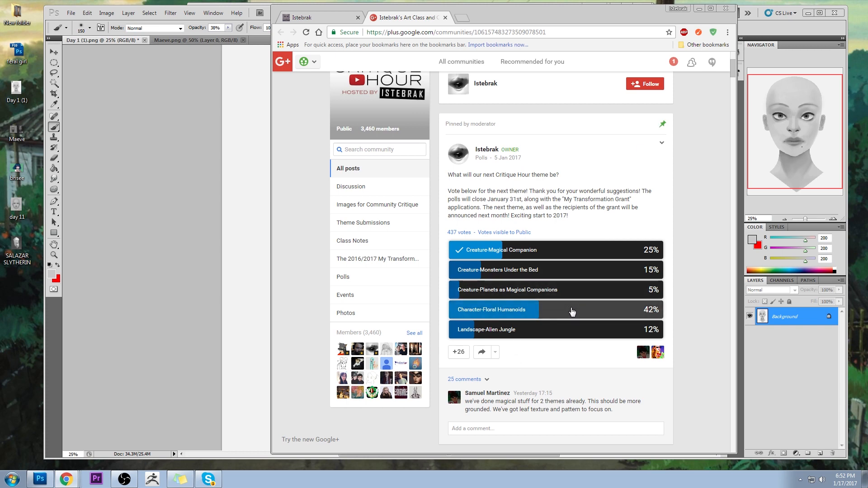
- Return to the Istebrak website and view its Community page
{"action": "left_click", "coordinate": [339, 19]}
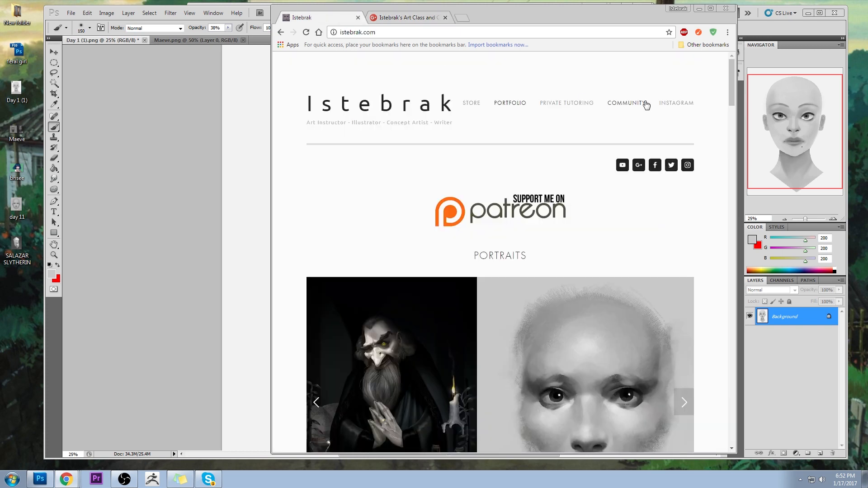
{"action": "left_click", "coordinate": [642, 104]}
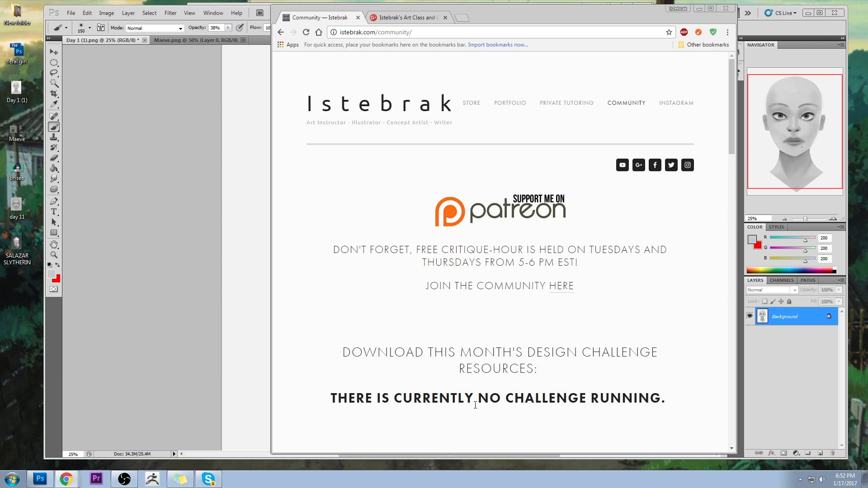
- Go back to the Google+ community, check the January 2017 calendar, and browse the posts in The 2016/2017 My Transformation Grant category
{"action": "left_click", "coordinate": [422, 16]}
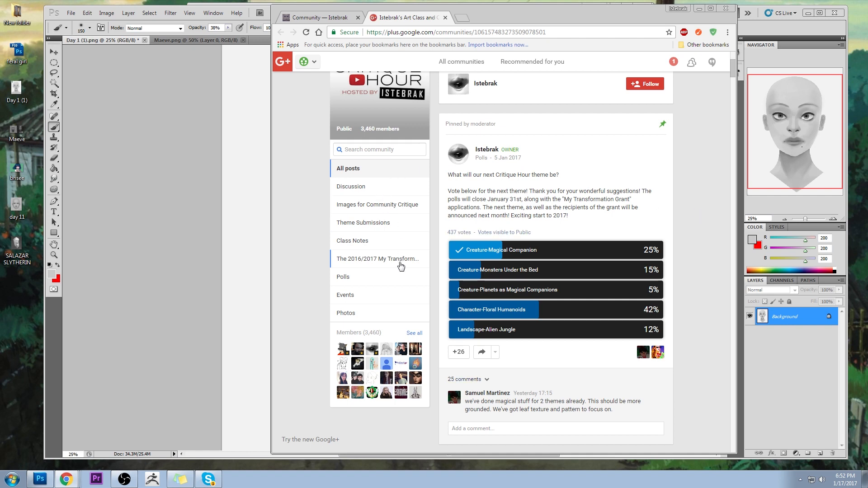
{"action": "left_click", "coordinate": [850, 484]}
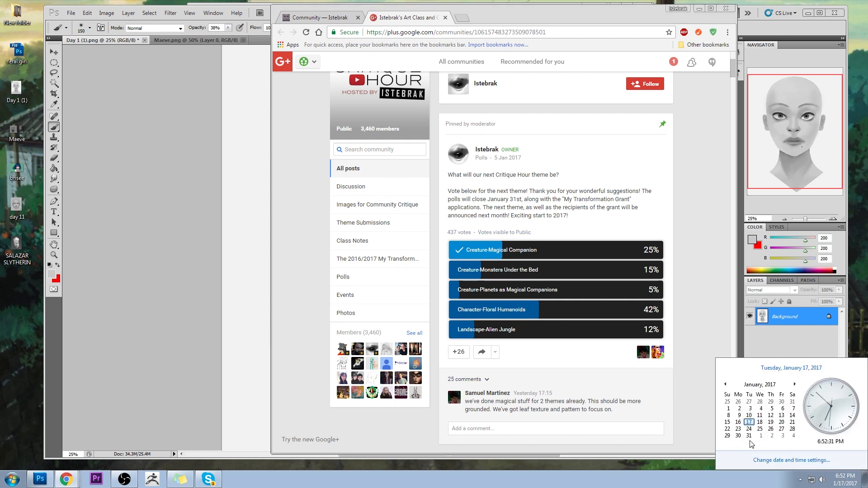
{"action": "left_click", "coordinate": [402, 262]}
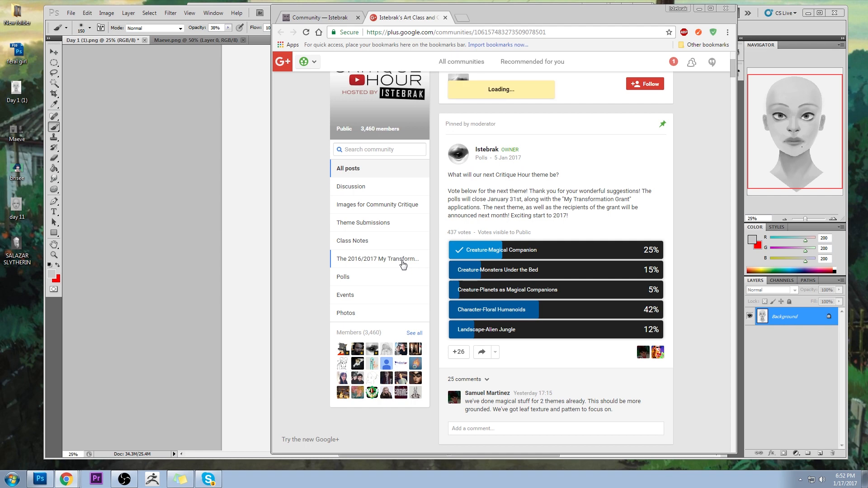
{"action": "scroll", "coordinate": [680, 289], "scroll_direction": "down", "scroll_amount": 4}
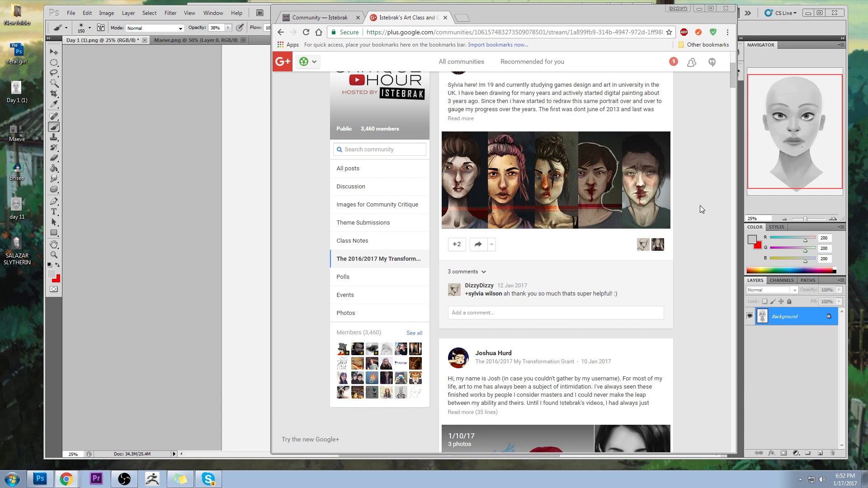
{"action": "scroll", "coordinate": [700, 205], "scroll_direction": "up", "scroll_amount": 4}
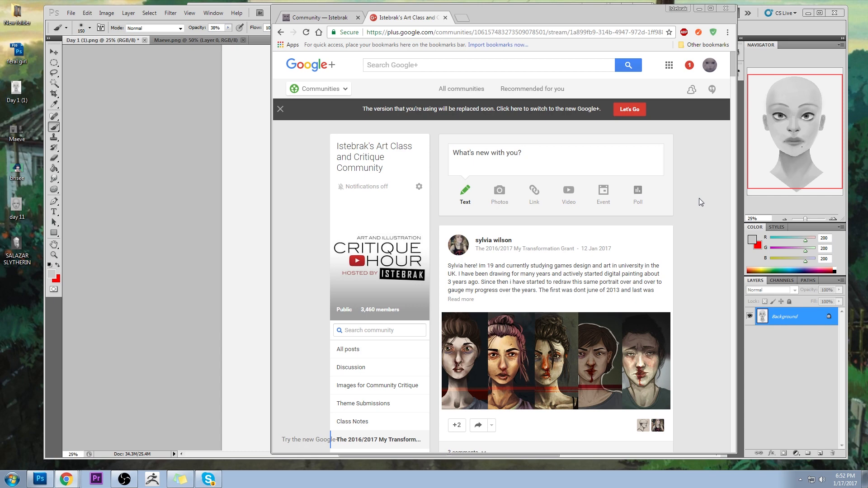
{"action": "scroll", "coordinate": [699, 202], "scroll_direction": "down", "scroll_amount": 2}
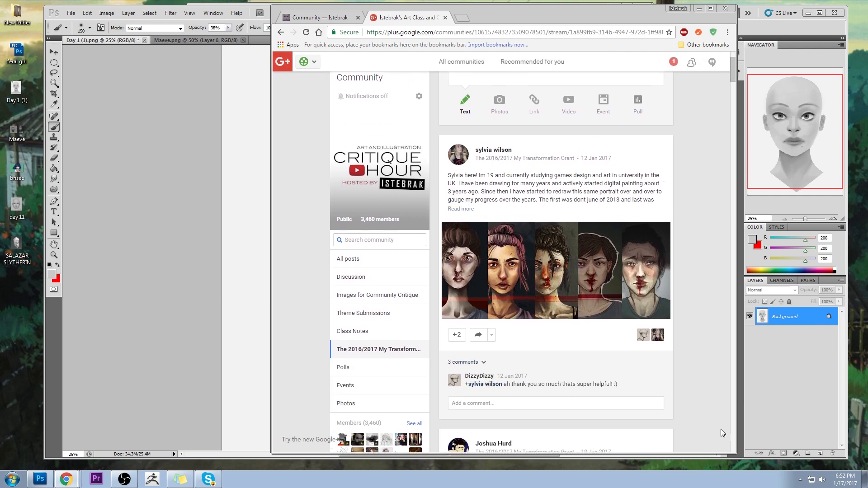
- Check the end of January in the system calendar again, close it, and return to the website's Community page
{"action": "left_click", "coordinate": [845, 480]}
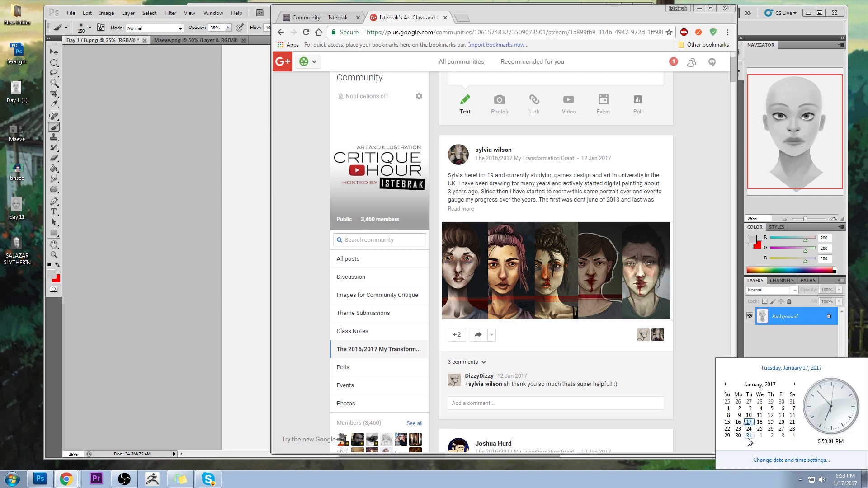
{"action": "left_click", "coordinate": [694, 159]}
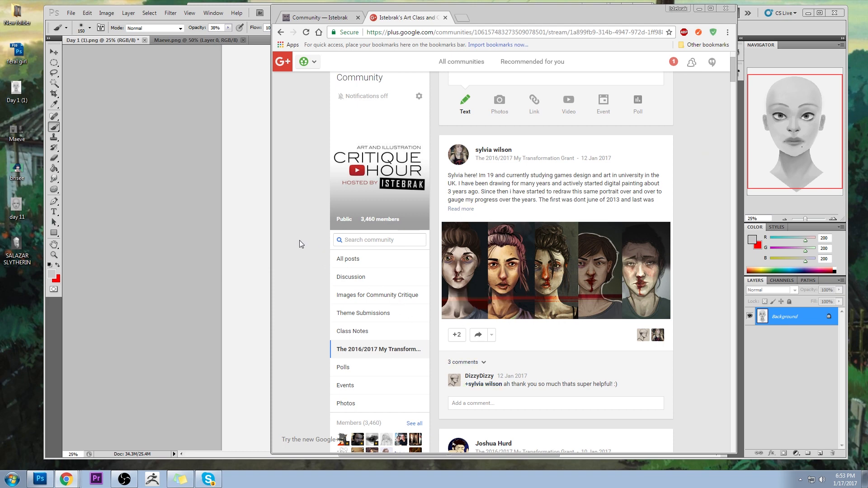
{"action": "scroll", "coordinate": [299, 240], "scroll_direction": "up", "scroll_amount": 3}
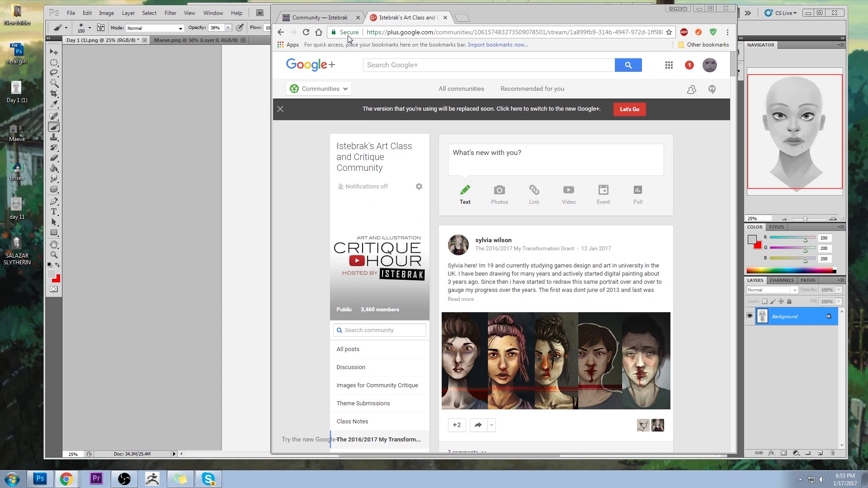
{"action": "left_click", "coordinate": [335, 18]}
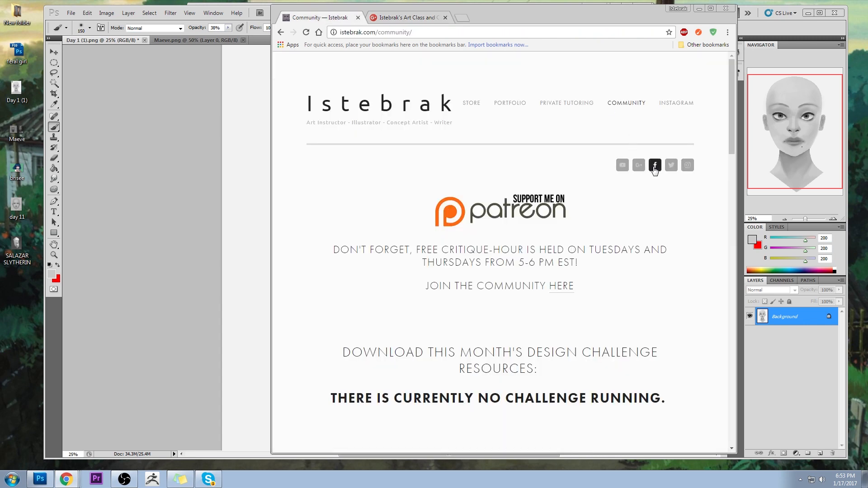